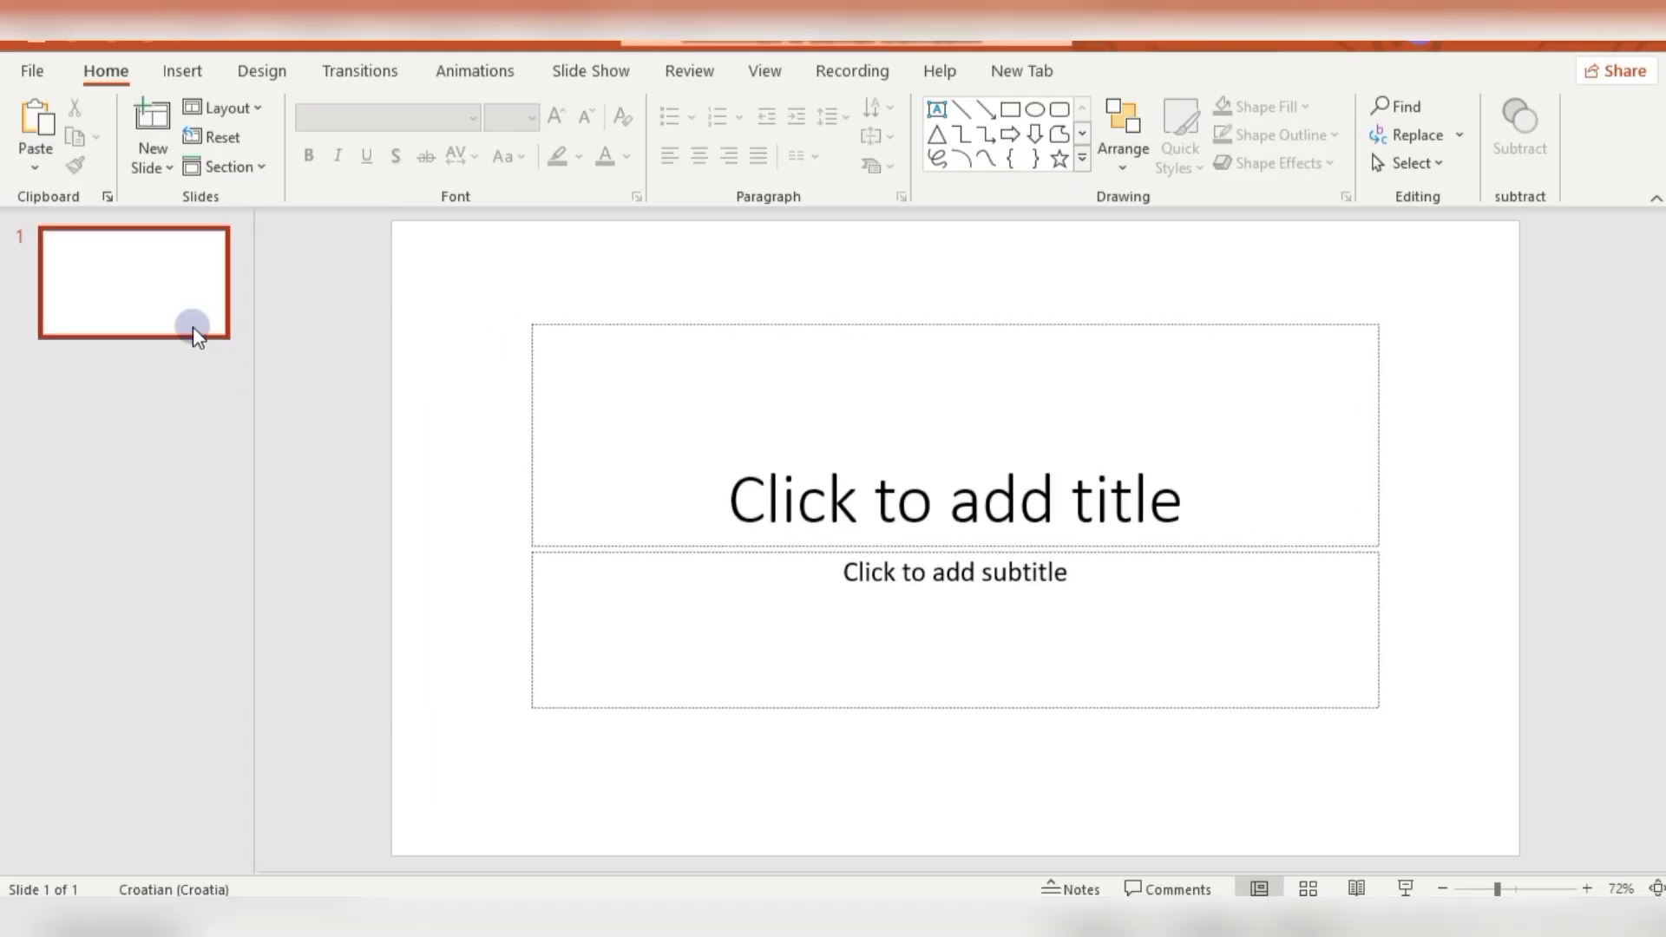
Clear the title and subtitle placeholders from the slide and insert the samson-ZGjbiukp_-A-unsplash picture from the Desktop folder Nova mapa.
mouse_move(305, 632)
click(507, 779)
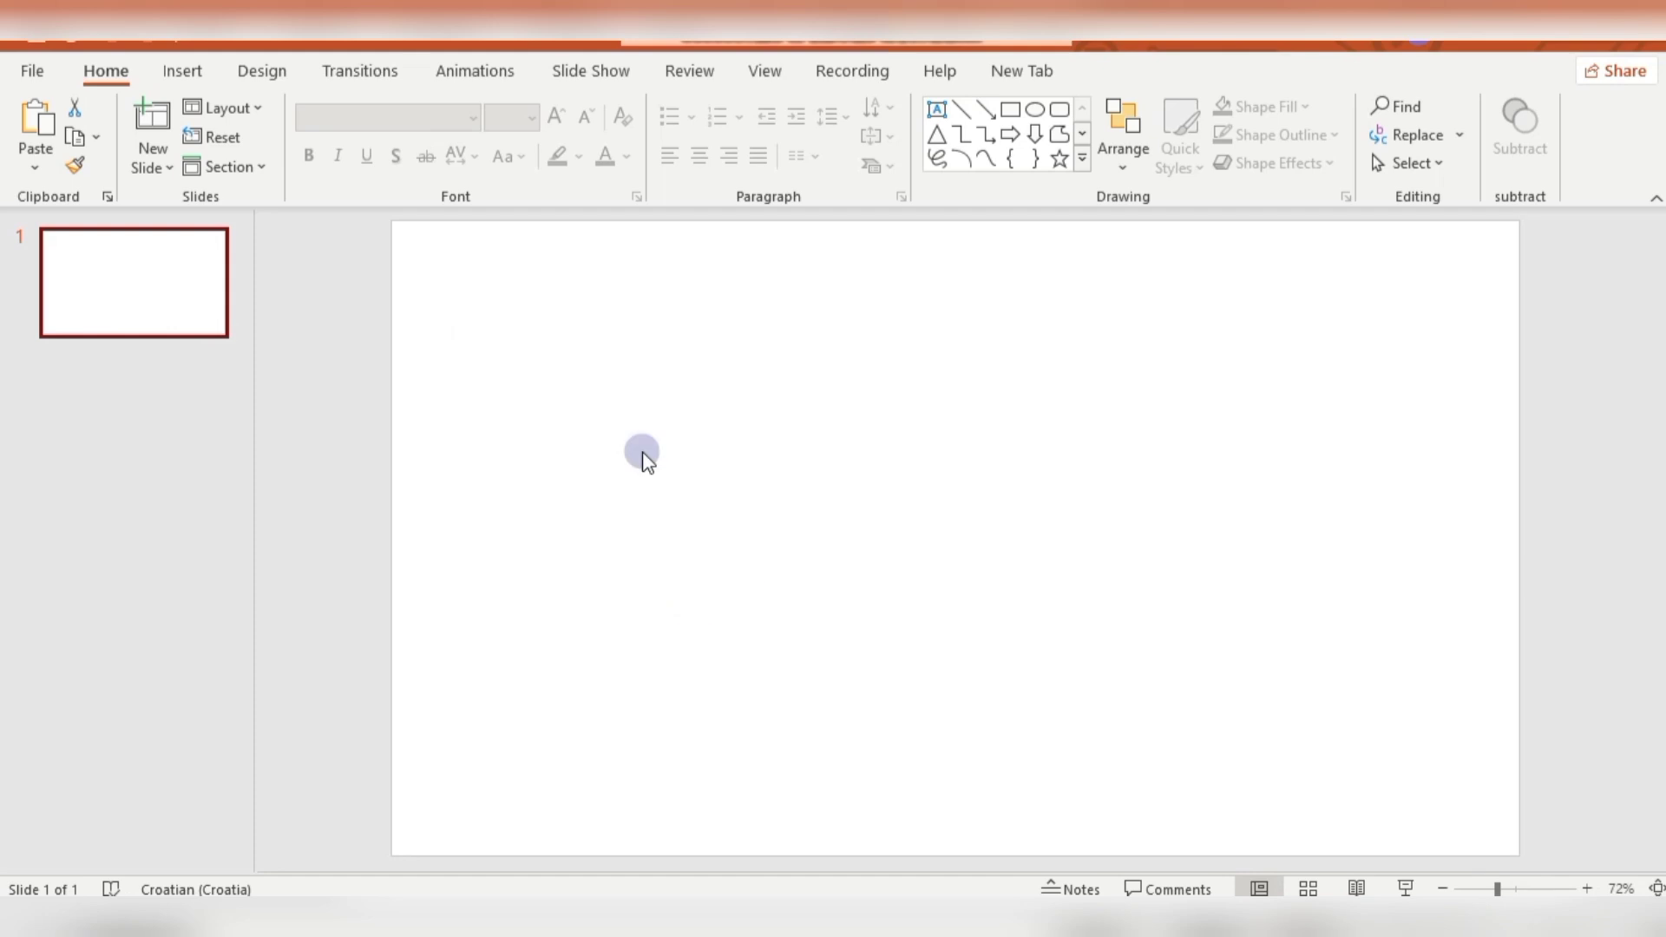
click(184, 73)
click(192, 161)
click(221, 228)
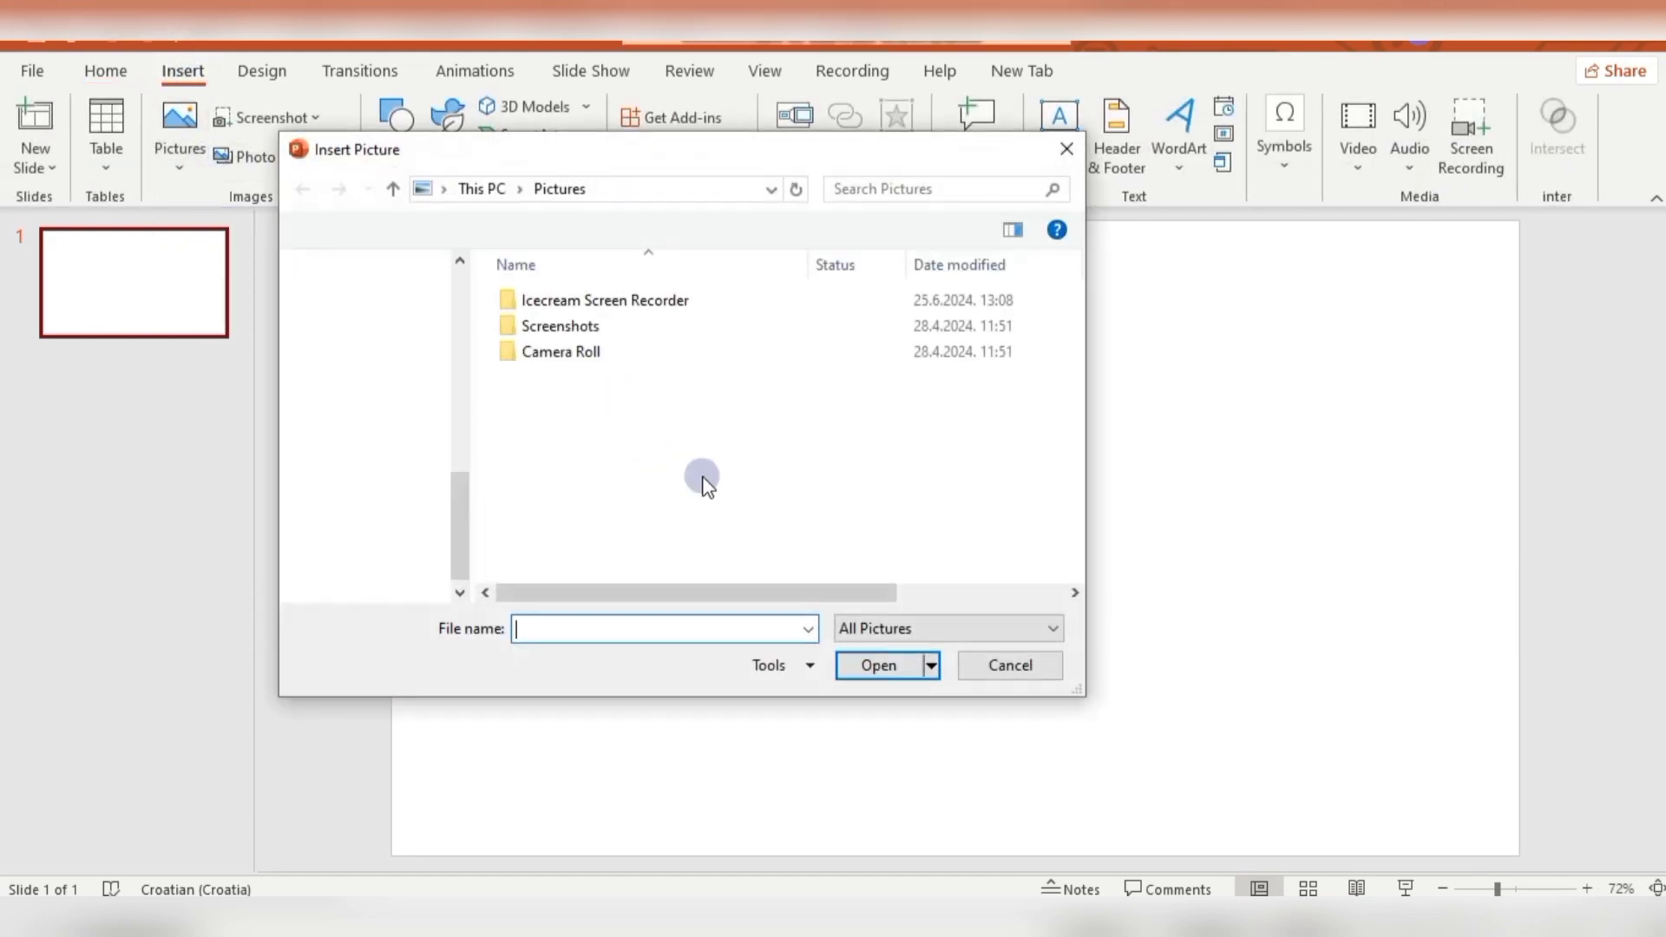
click(402, 461)
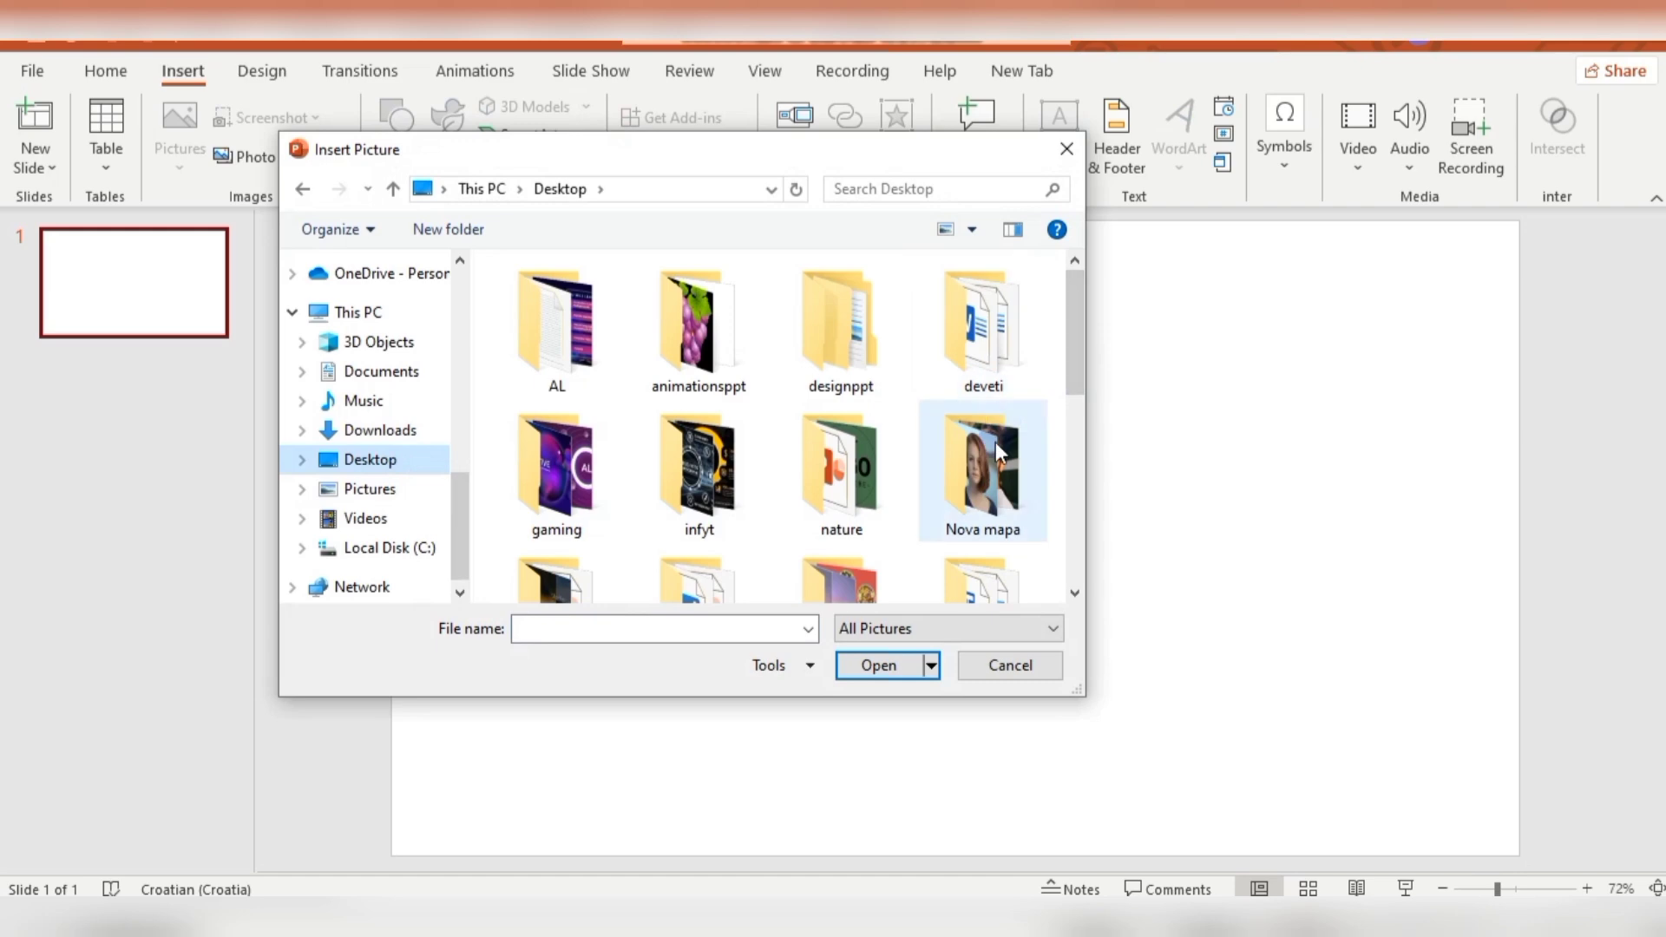
double_click(993, 447)
drag(1075, 308, 1074, 379)
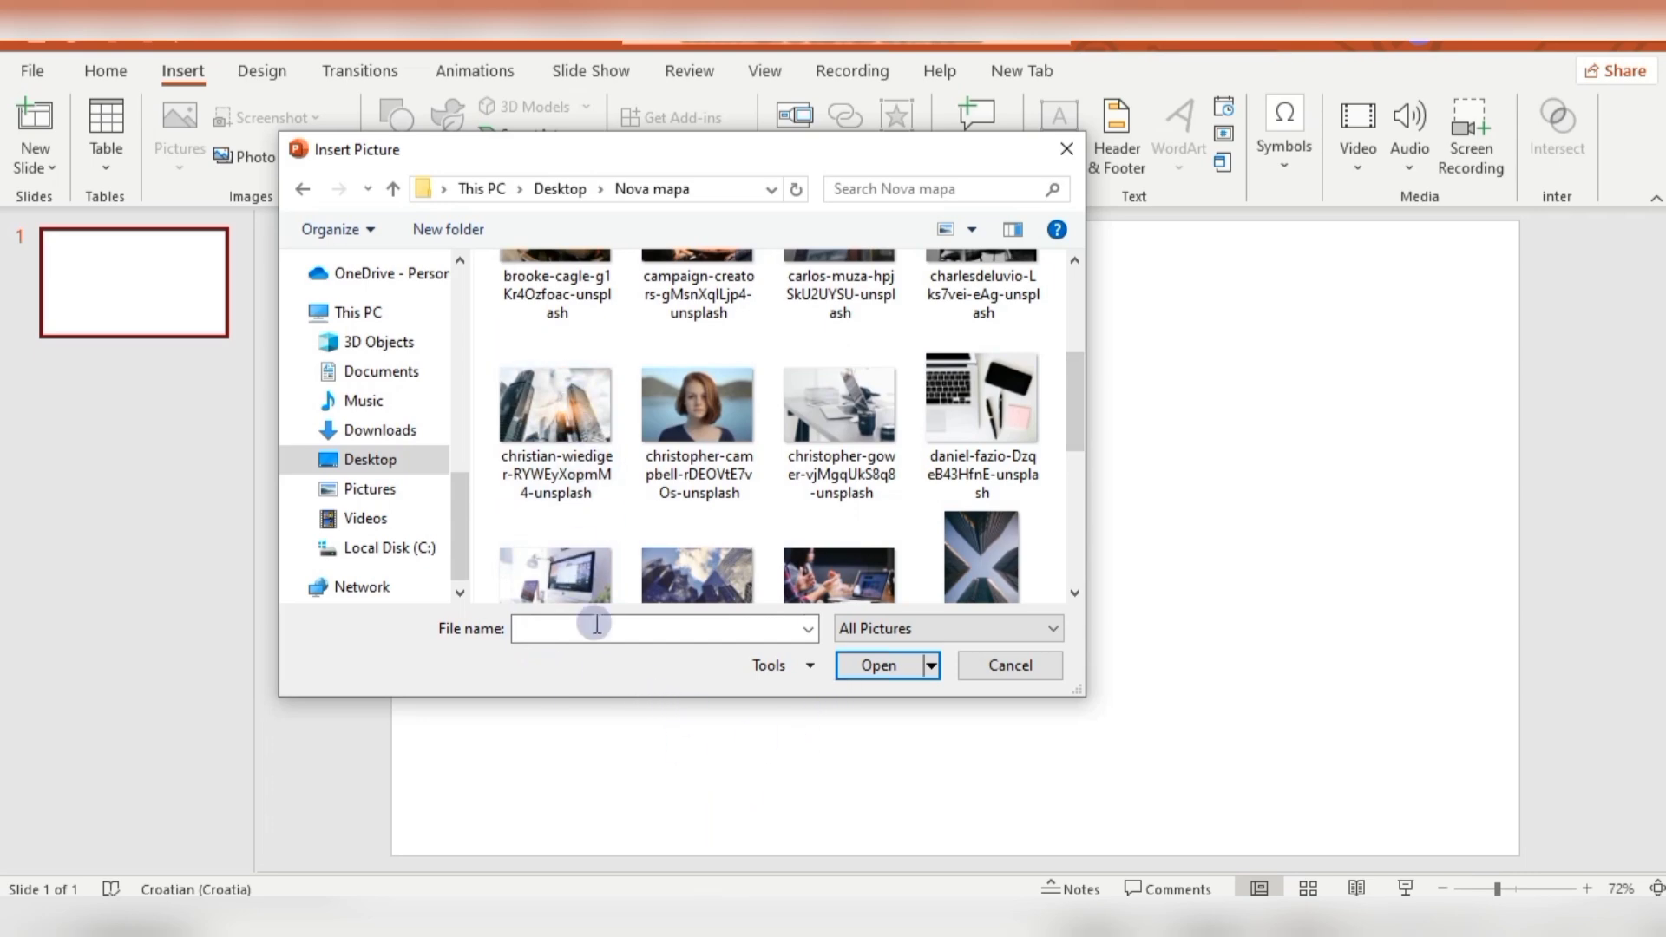
drag(1077, 387, 1055, 577)
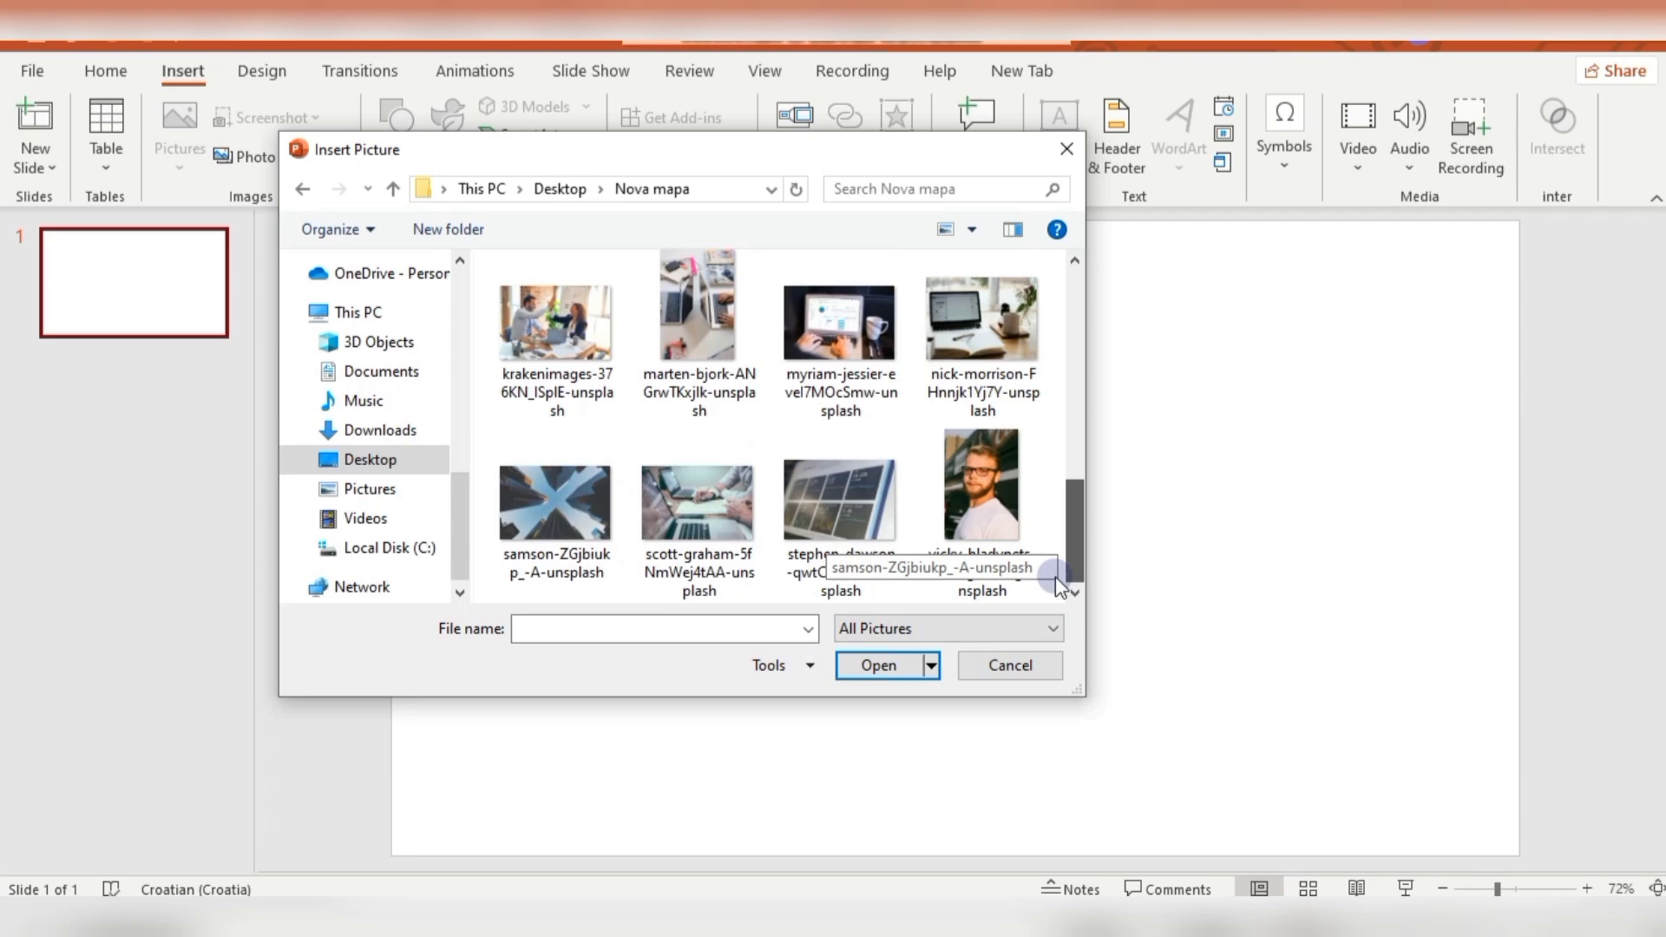
click(518, 527)
click(883, 667)
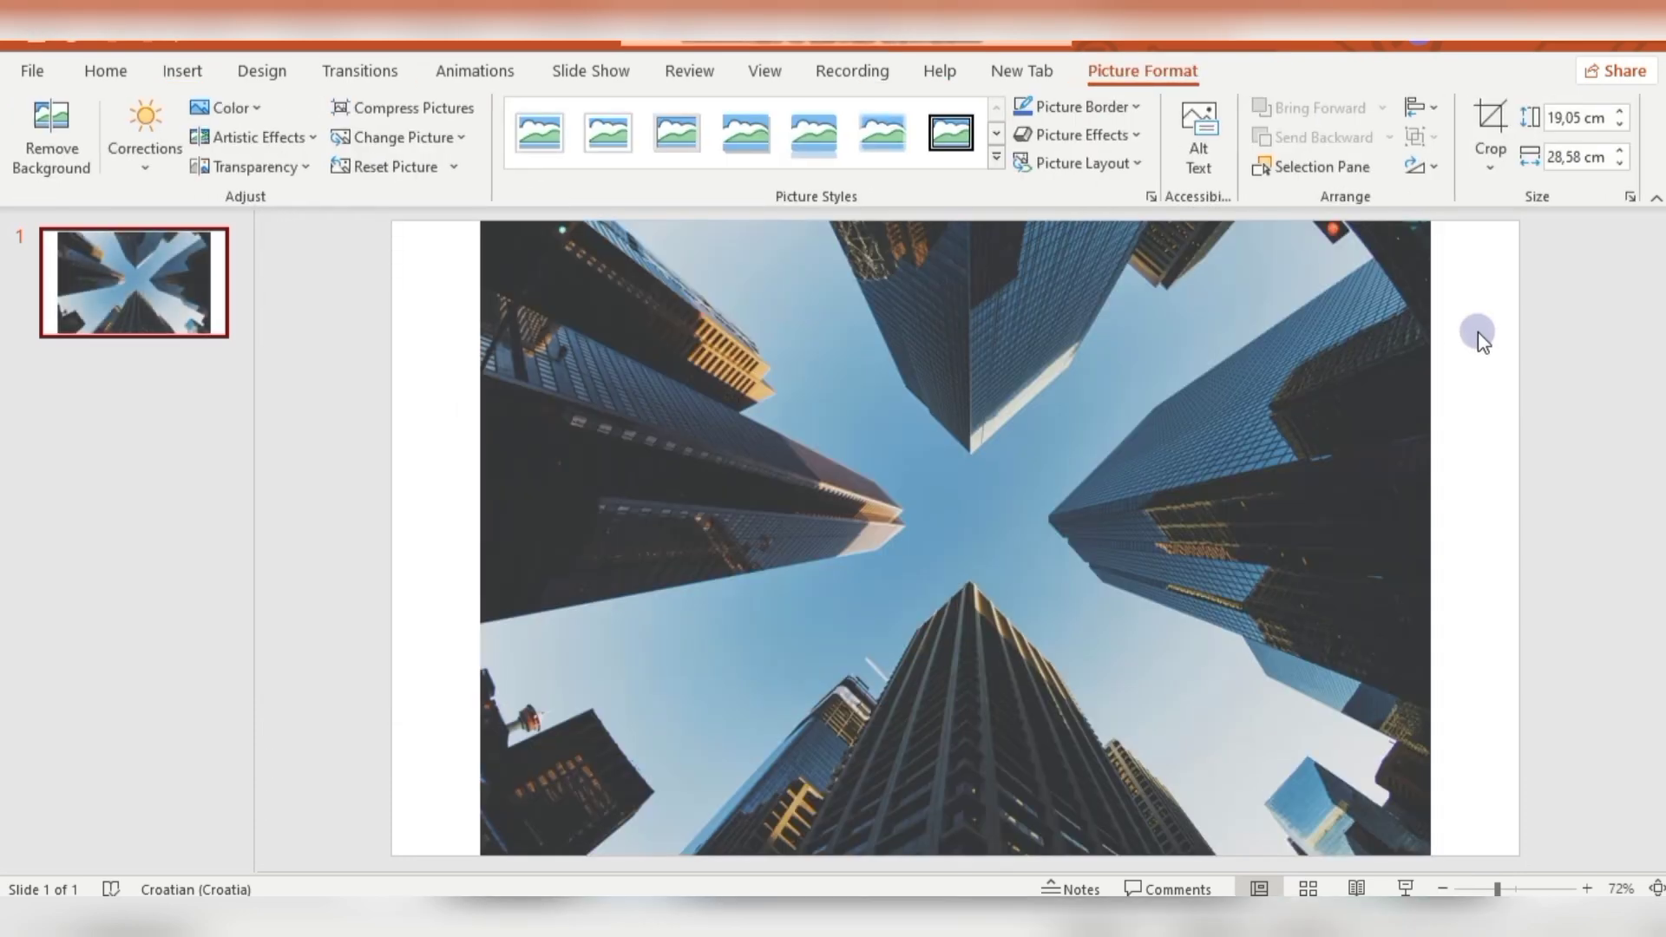
Crop the skyscraper picture to a preset aspect ratio and resize it to cover the whole slide at 19,05 × 33,87 cm.
click(1486, 174)
mouse_move(1529, 271)
click(1421, 694)
drag(1129, 466, 1041, 422)
drag(1343, 759, 1518, 848)
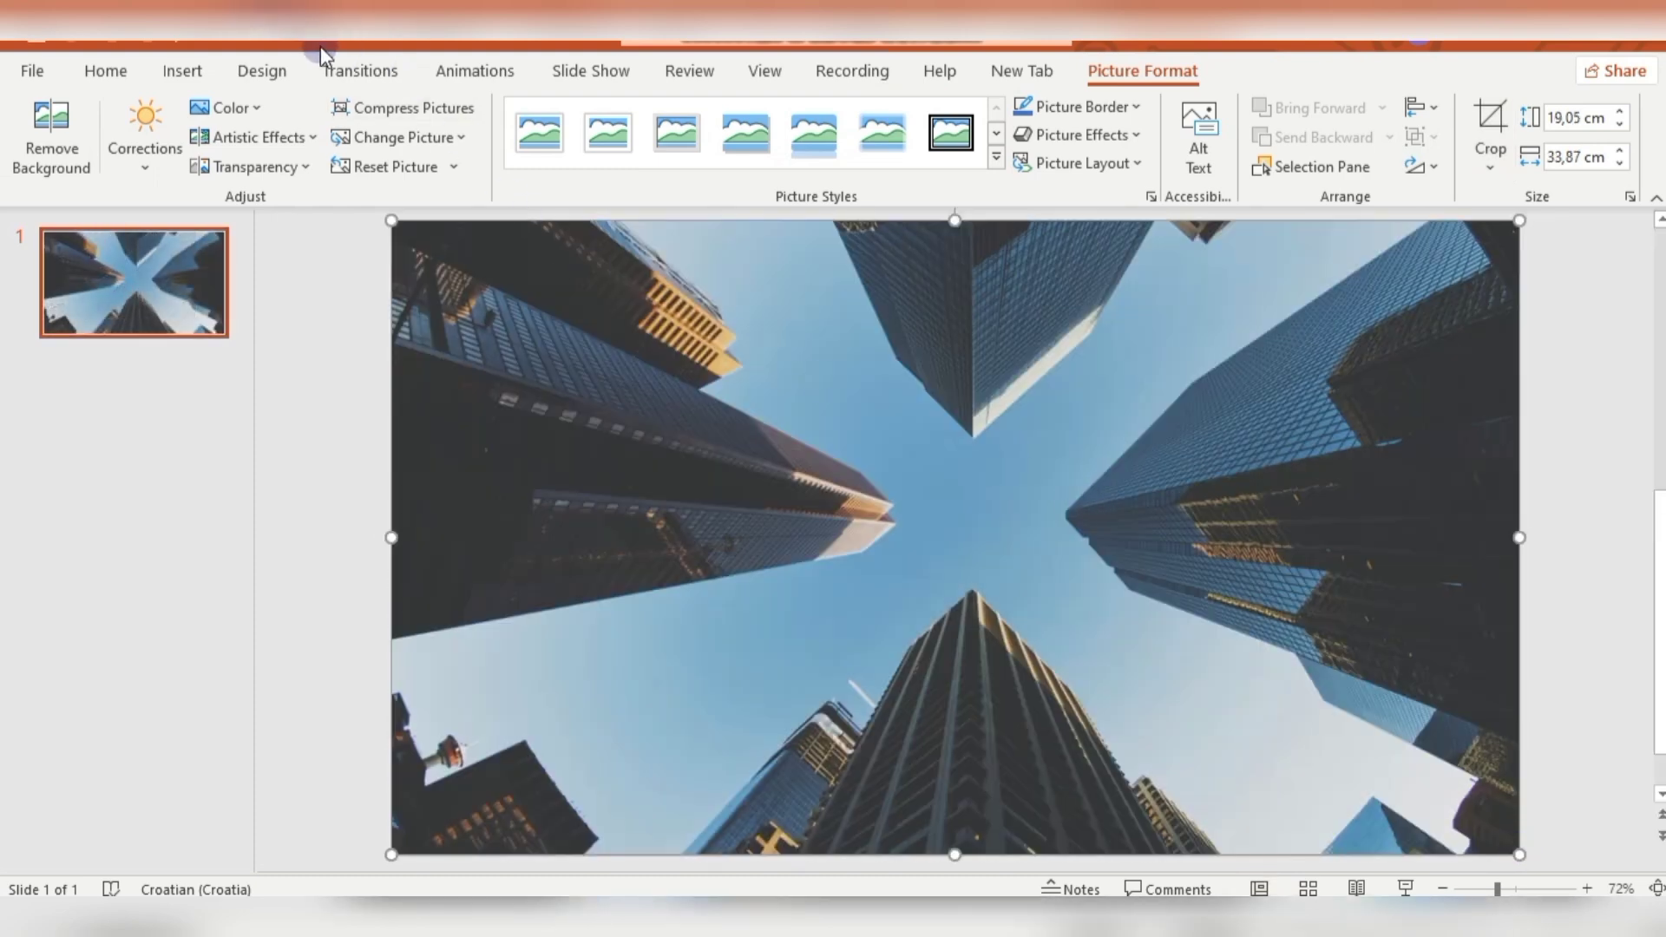
Recolor the picture with Blue, Accent color 1 Dark, and cut it to the clipboard.
click(232, 109)
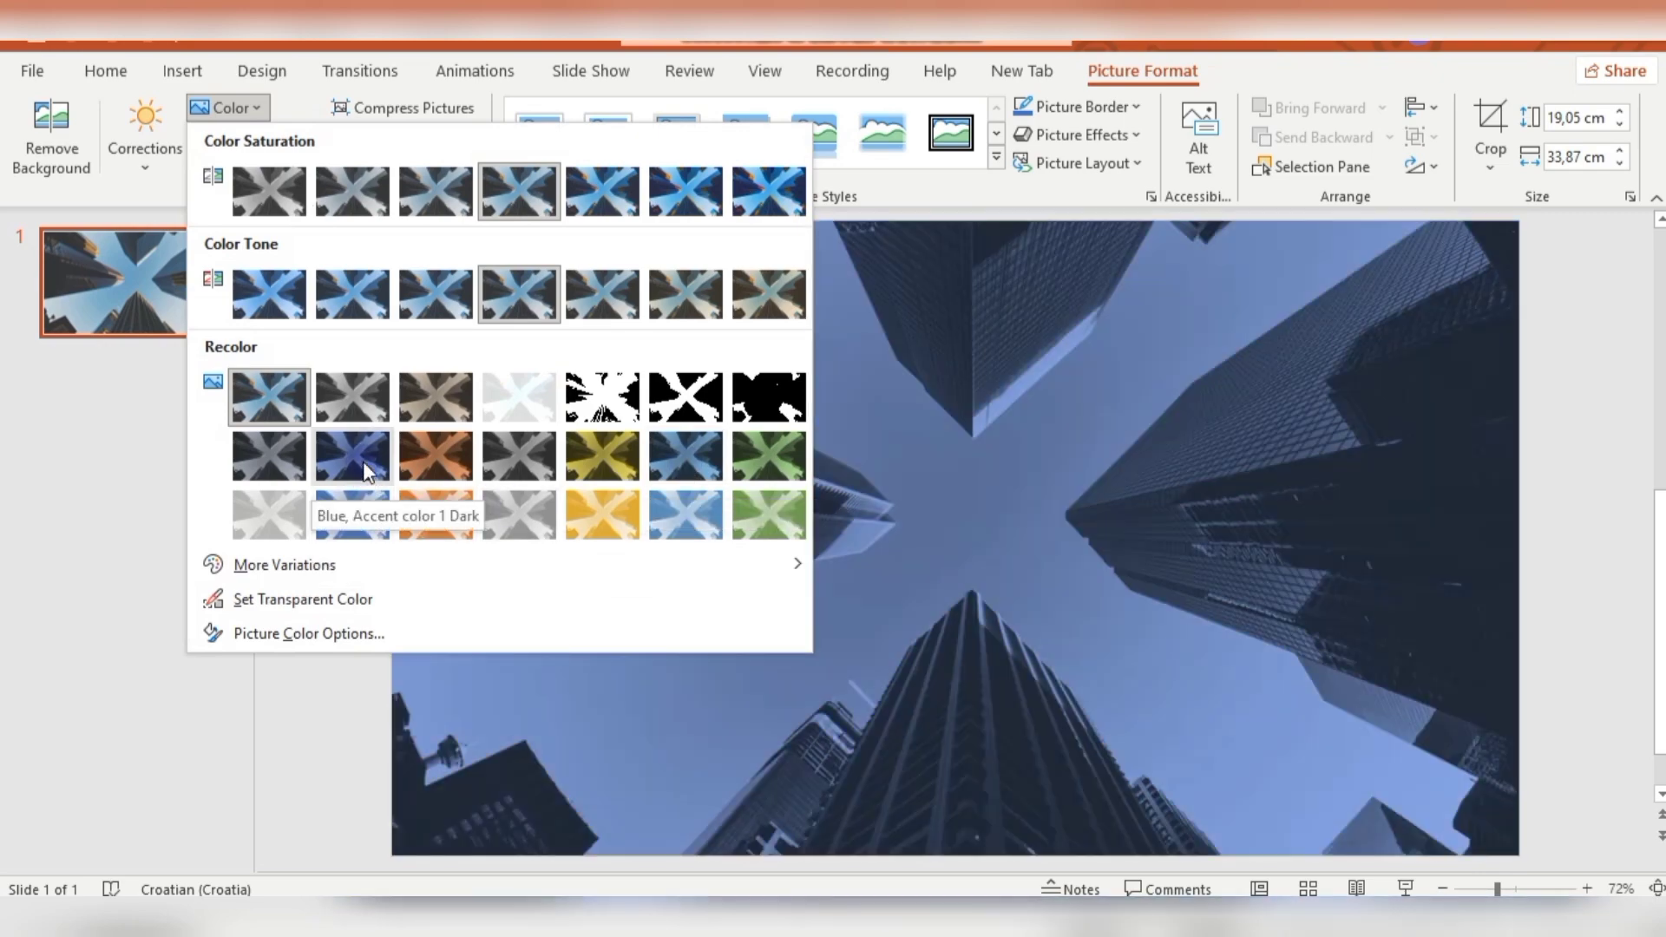
click(363, 461)
right_click(586, 380)
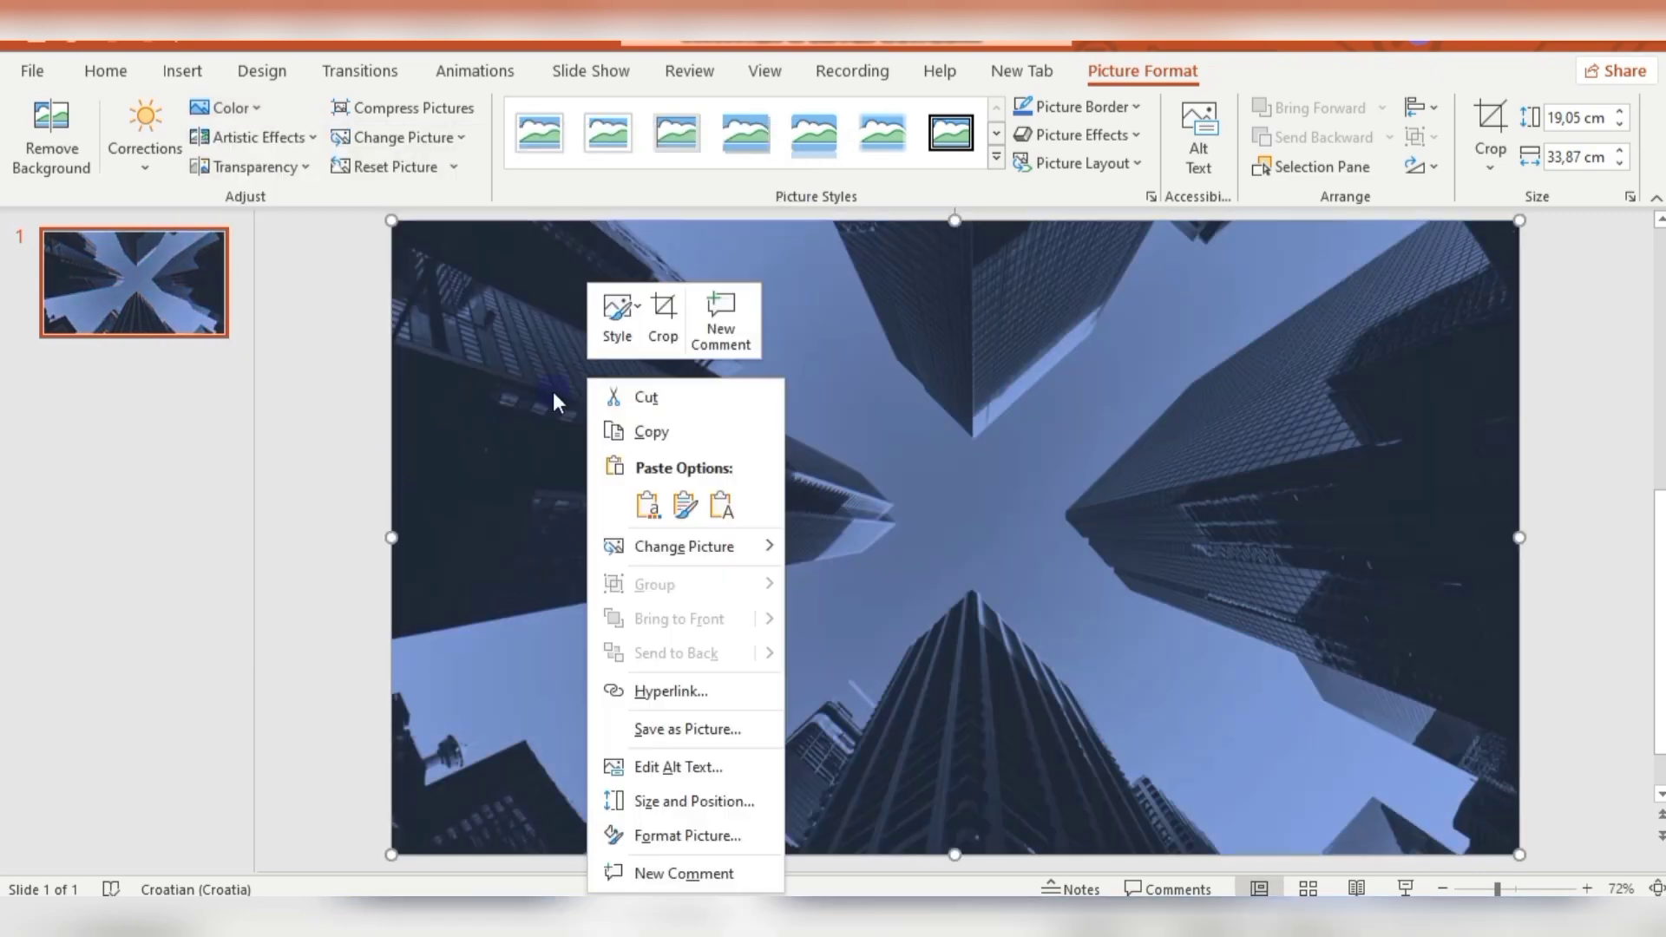
click(643, 397)
Fill the slide background with the picture held on the clipboard.
right_click(723, 401)
click(846, 642)
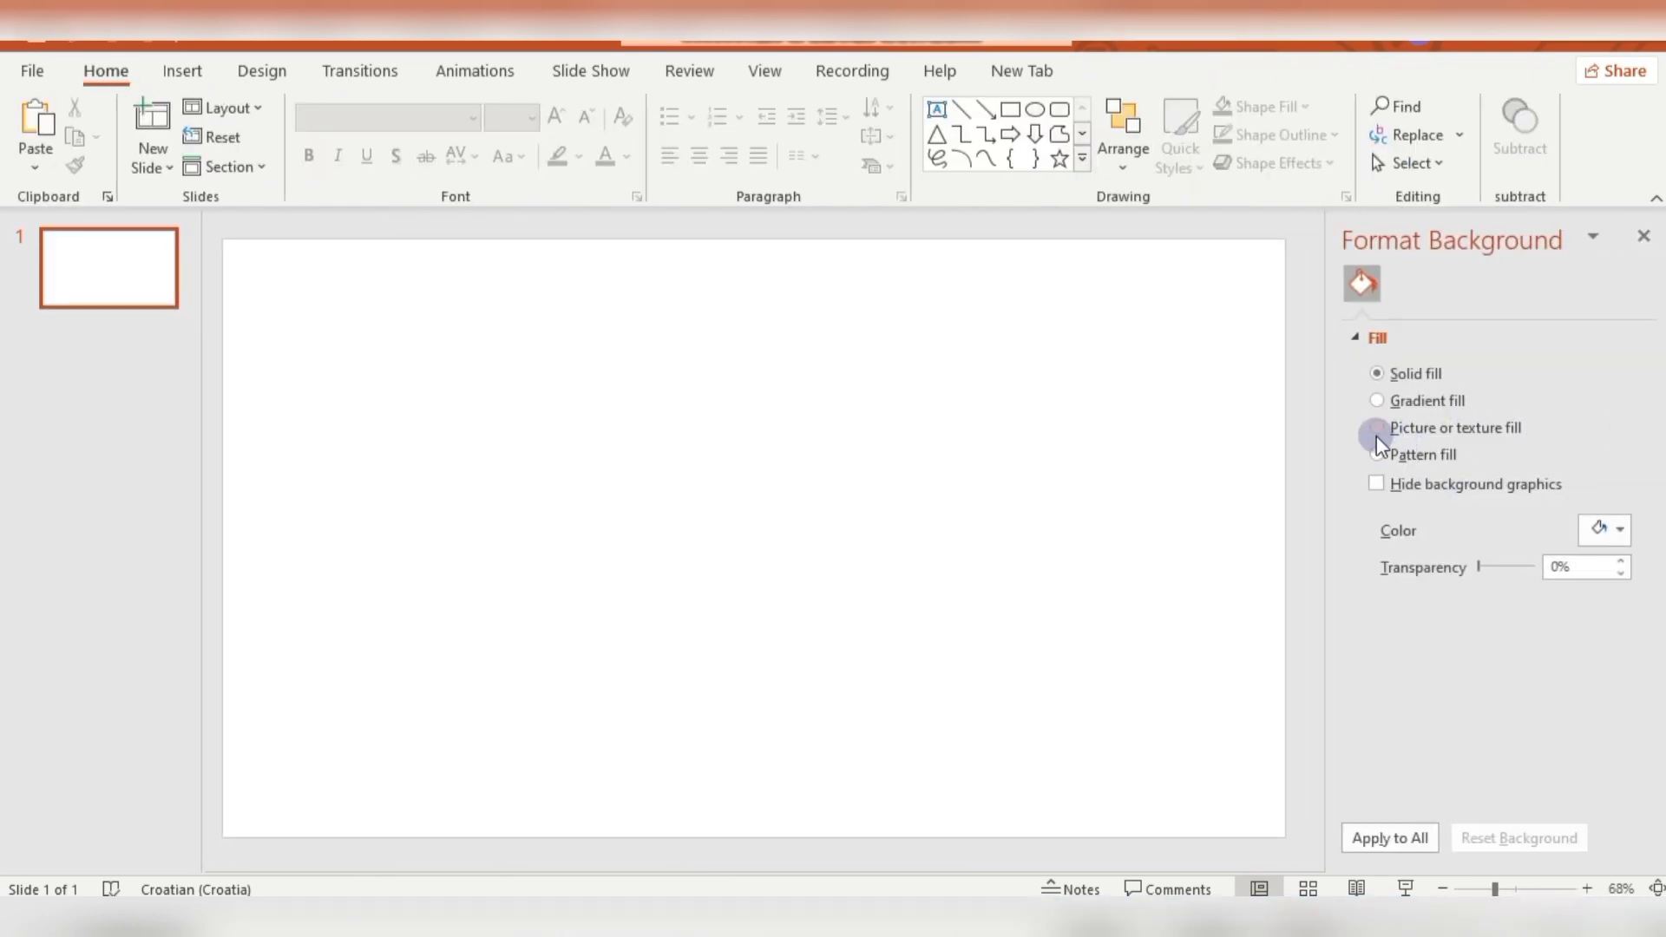
click(1376, 431)
click(1494, 555)
Apply the Blur artistic effect to the background picture with a radius of 50.
click(1413, 285)
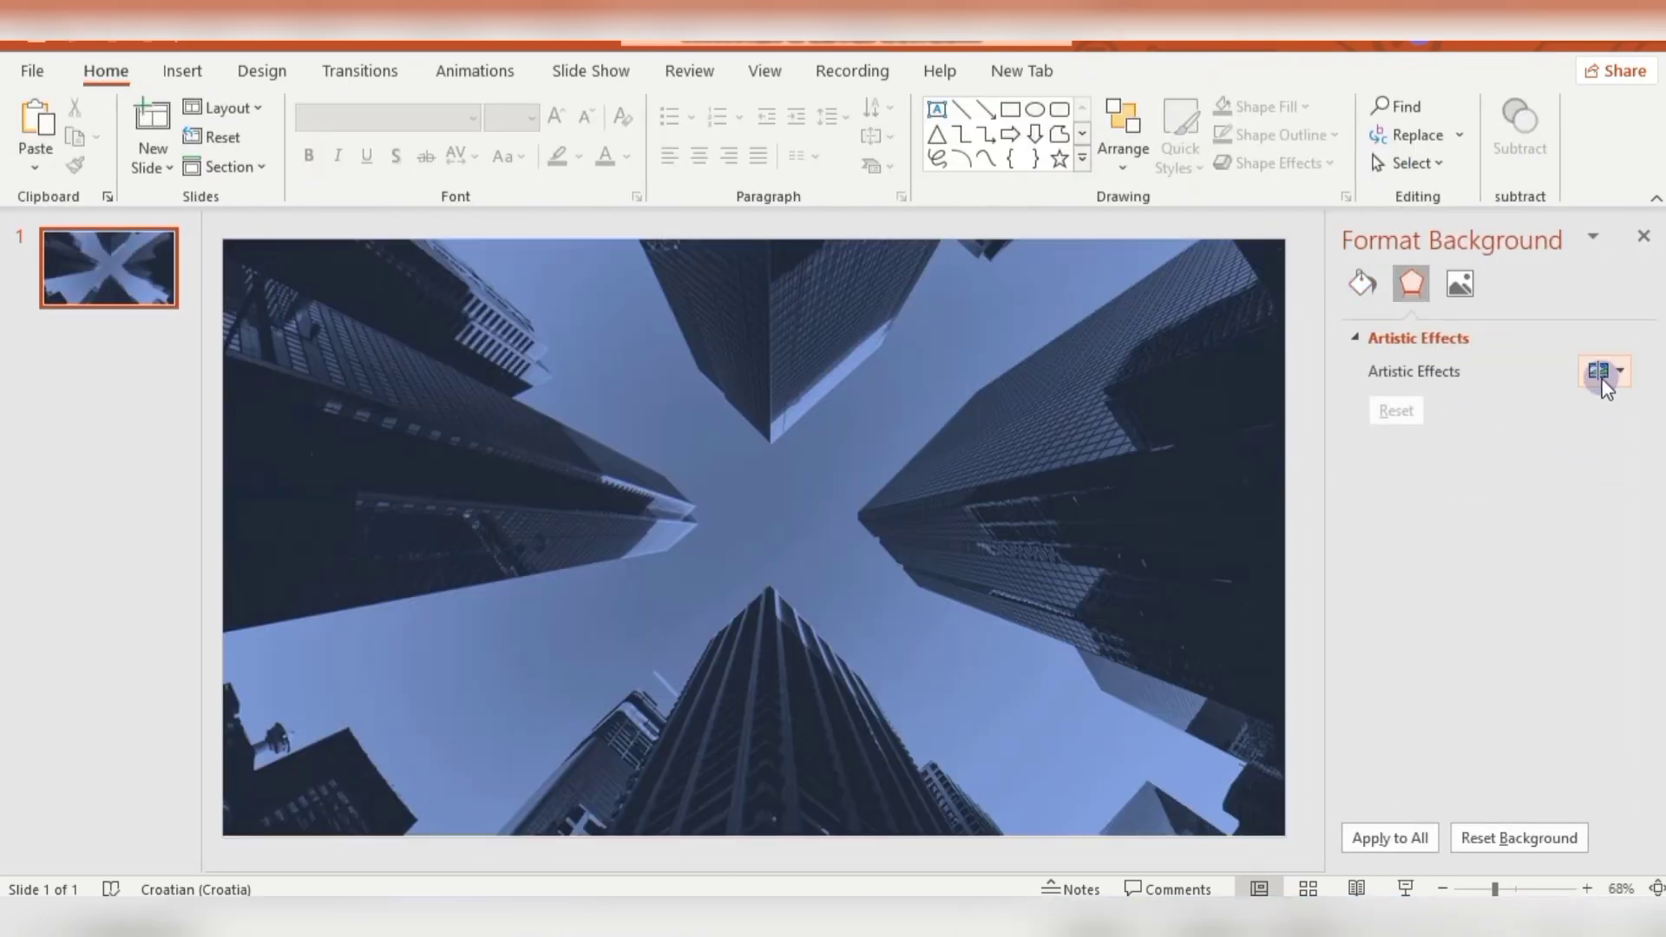
click(1604, 373)
click(1595, 469)
drag(1575, 414, 1529, 403)
text(50)
key(Return)
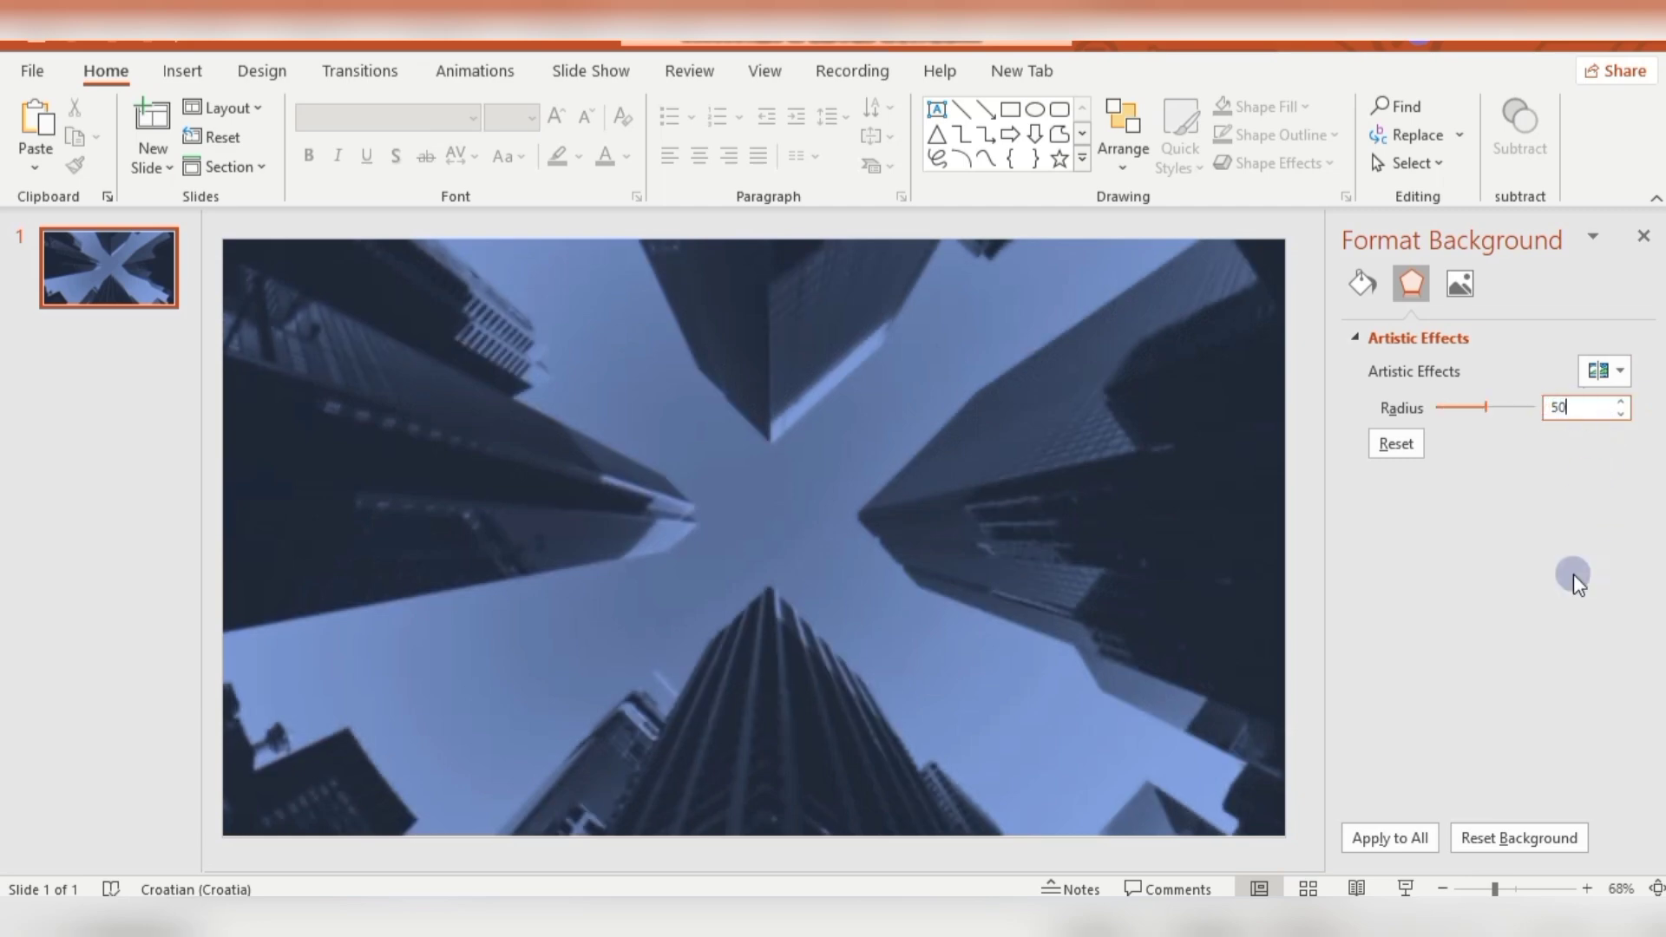
Lower the background blur radius through 35 and 30 to 25 and finish formatting the background.
drag(1584, 407, 1483, 407)
text(35)
key(Return)
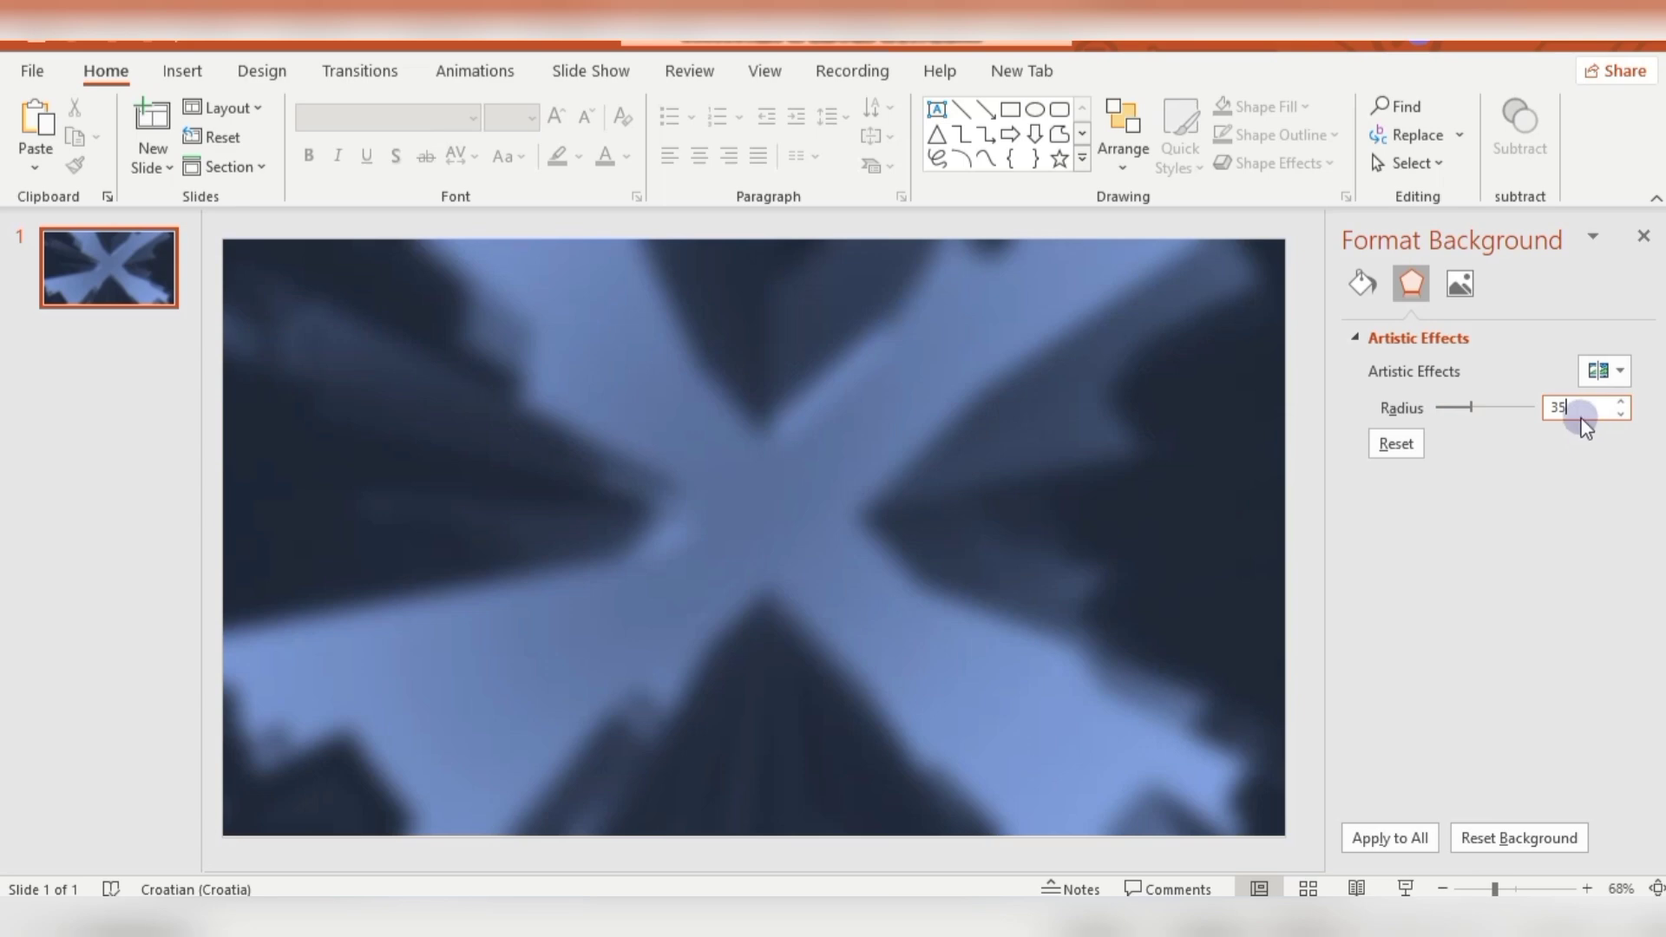
key(BackSpace)
text(0)
key(Return)
key(BackSpace)
key(BackSpace)
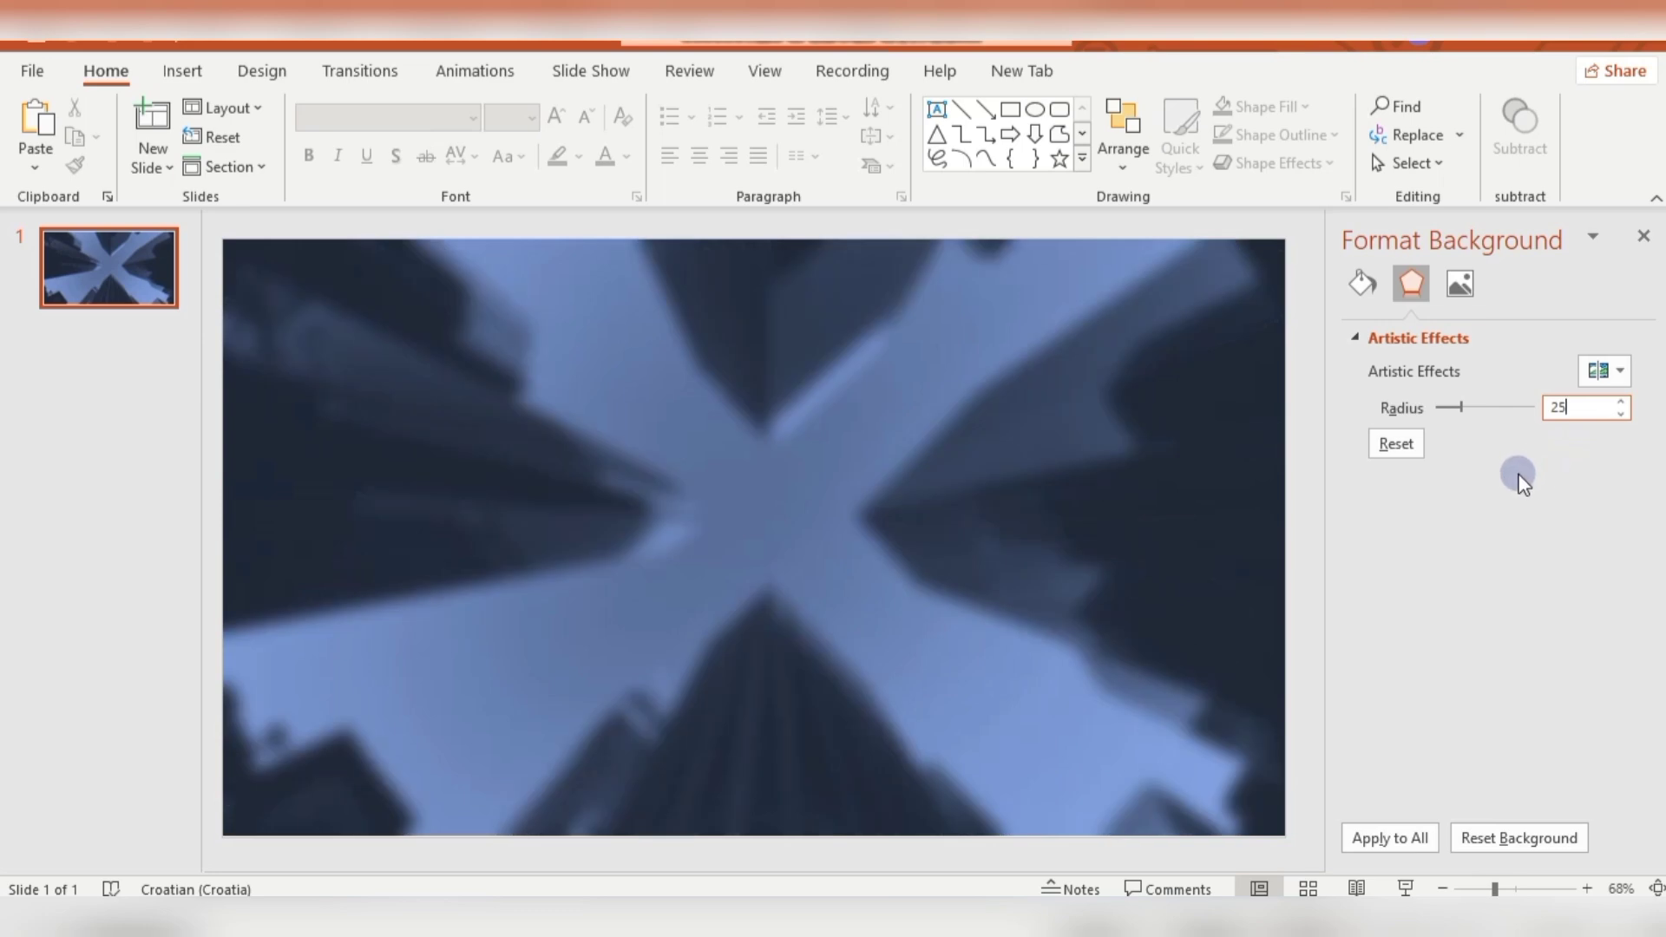
click(1645, 236)
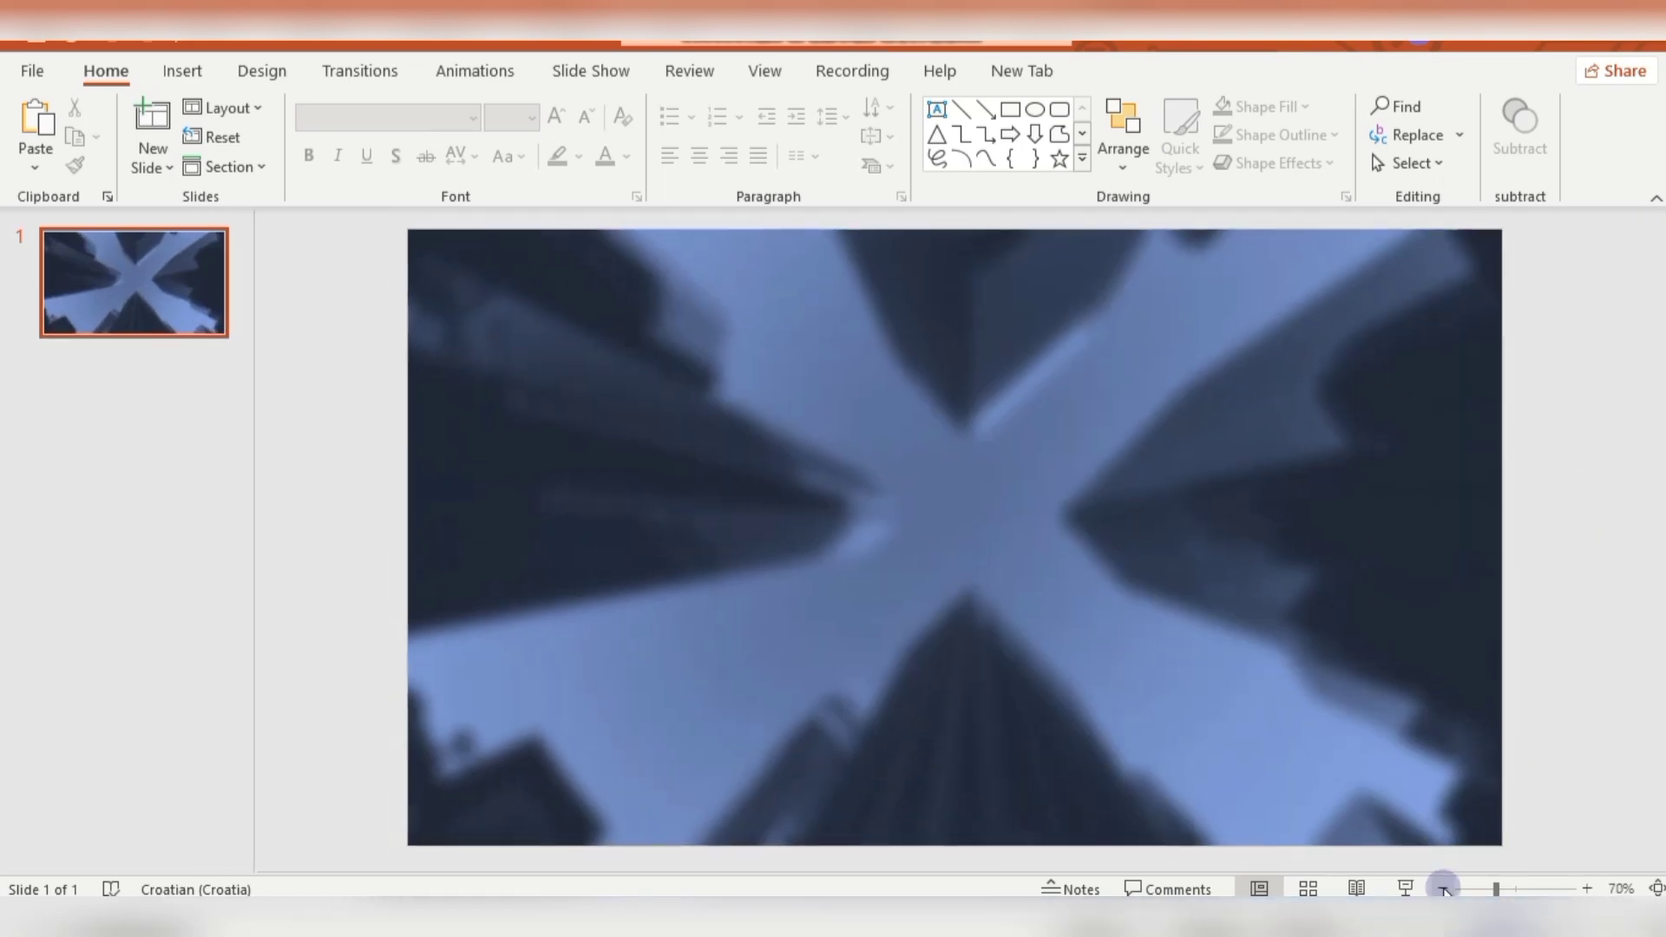
Draw a donut about 14,3 cm across on the slide with a thin ring and no outline.
click(182, 70)
click(395, 134)
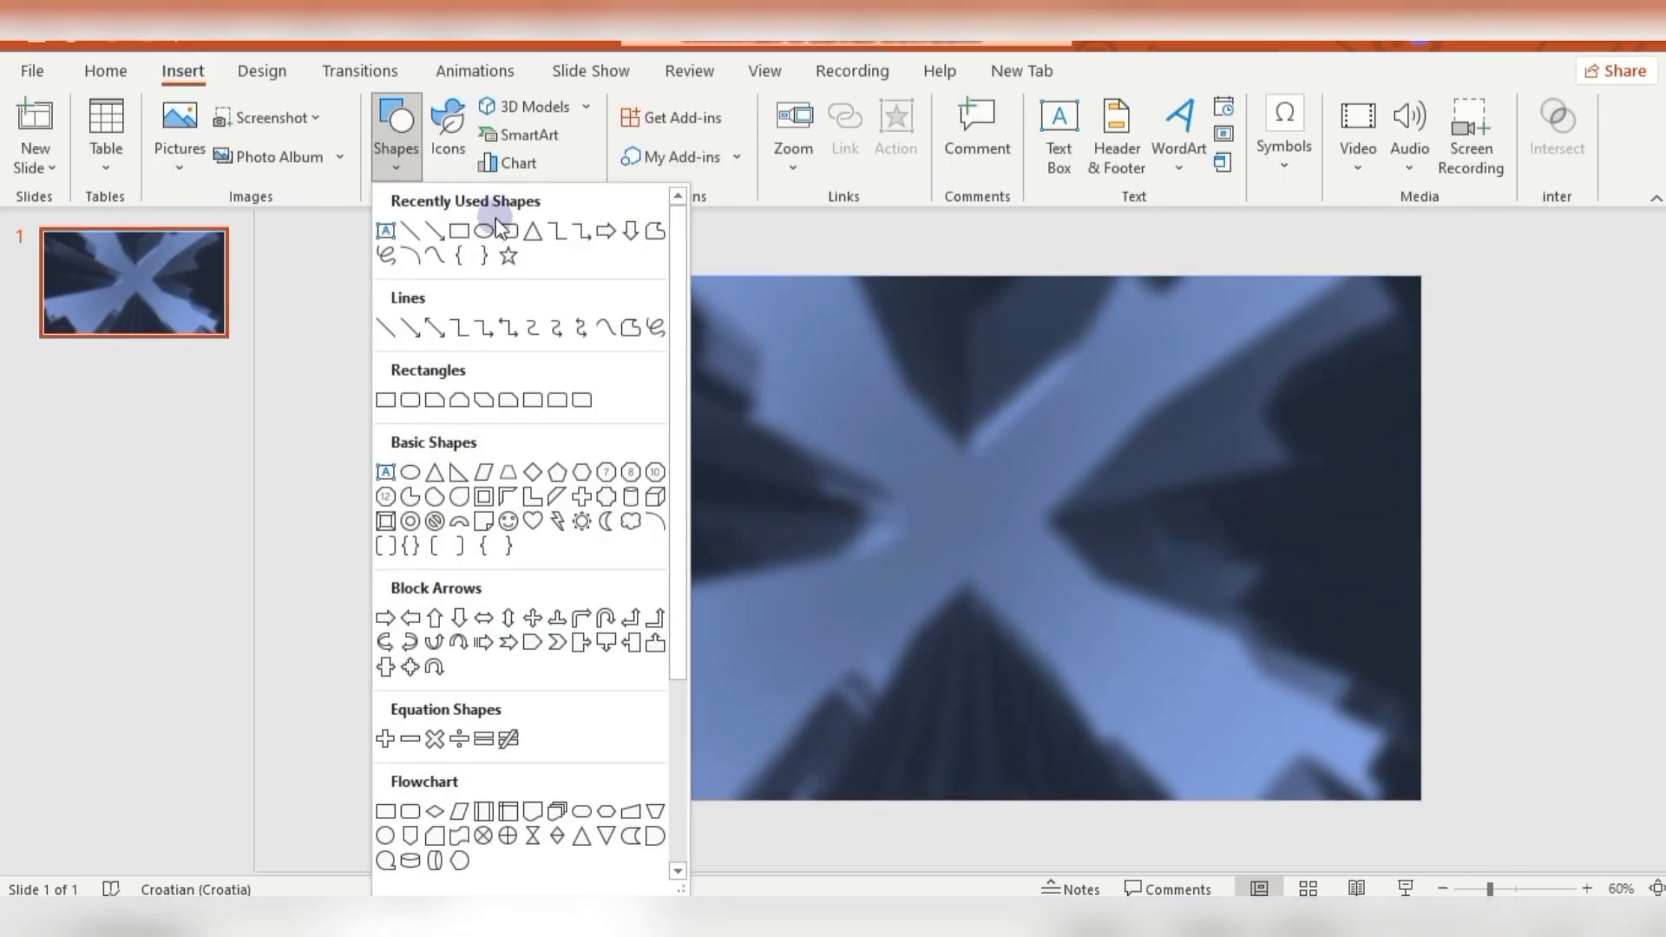
click(409, 521)
drag(770, 422, 1162, 618)
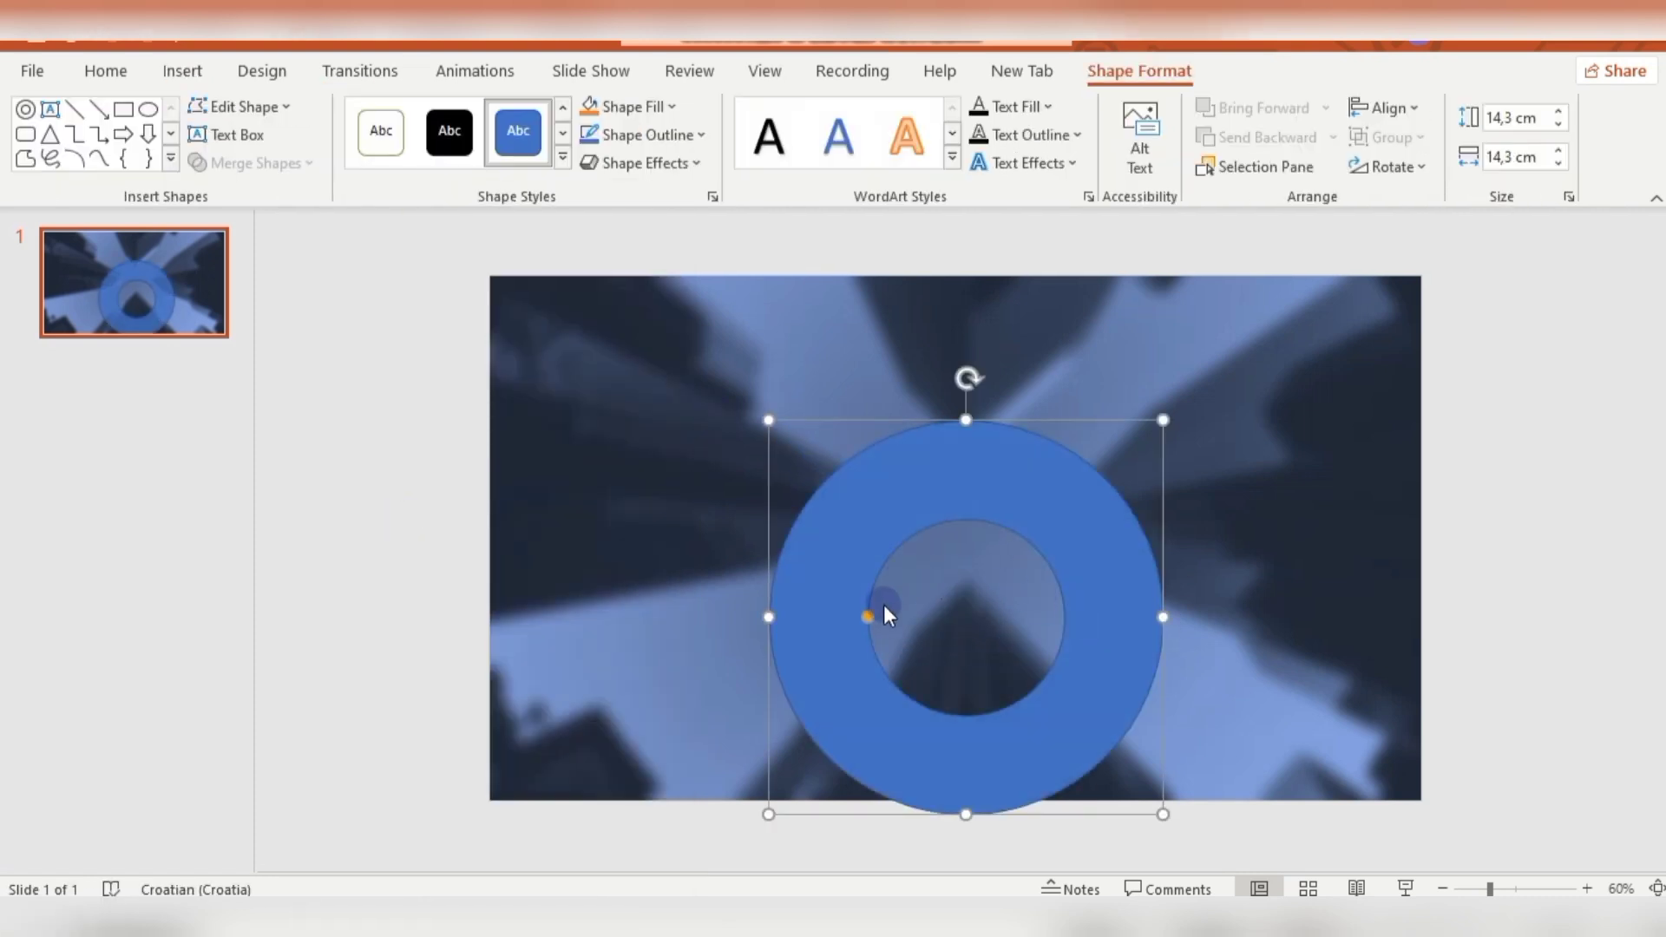
drag(861, 610, 857, 472)
click(701, 134)
click(685, 400)
Enlarge the ring to about 18,52 cm and move it so its lower part extends below the slide.
drag(1165, 818, 1389, 879)
drag(1345, 801, 1246, 763)
click(1442, 889)
drag(1235, 853, 1102, 874)
click(1442, 889)
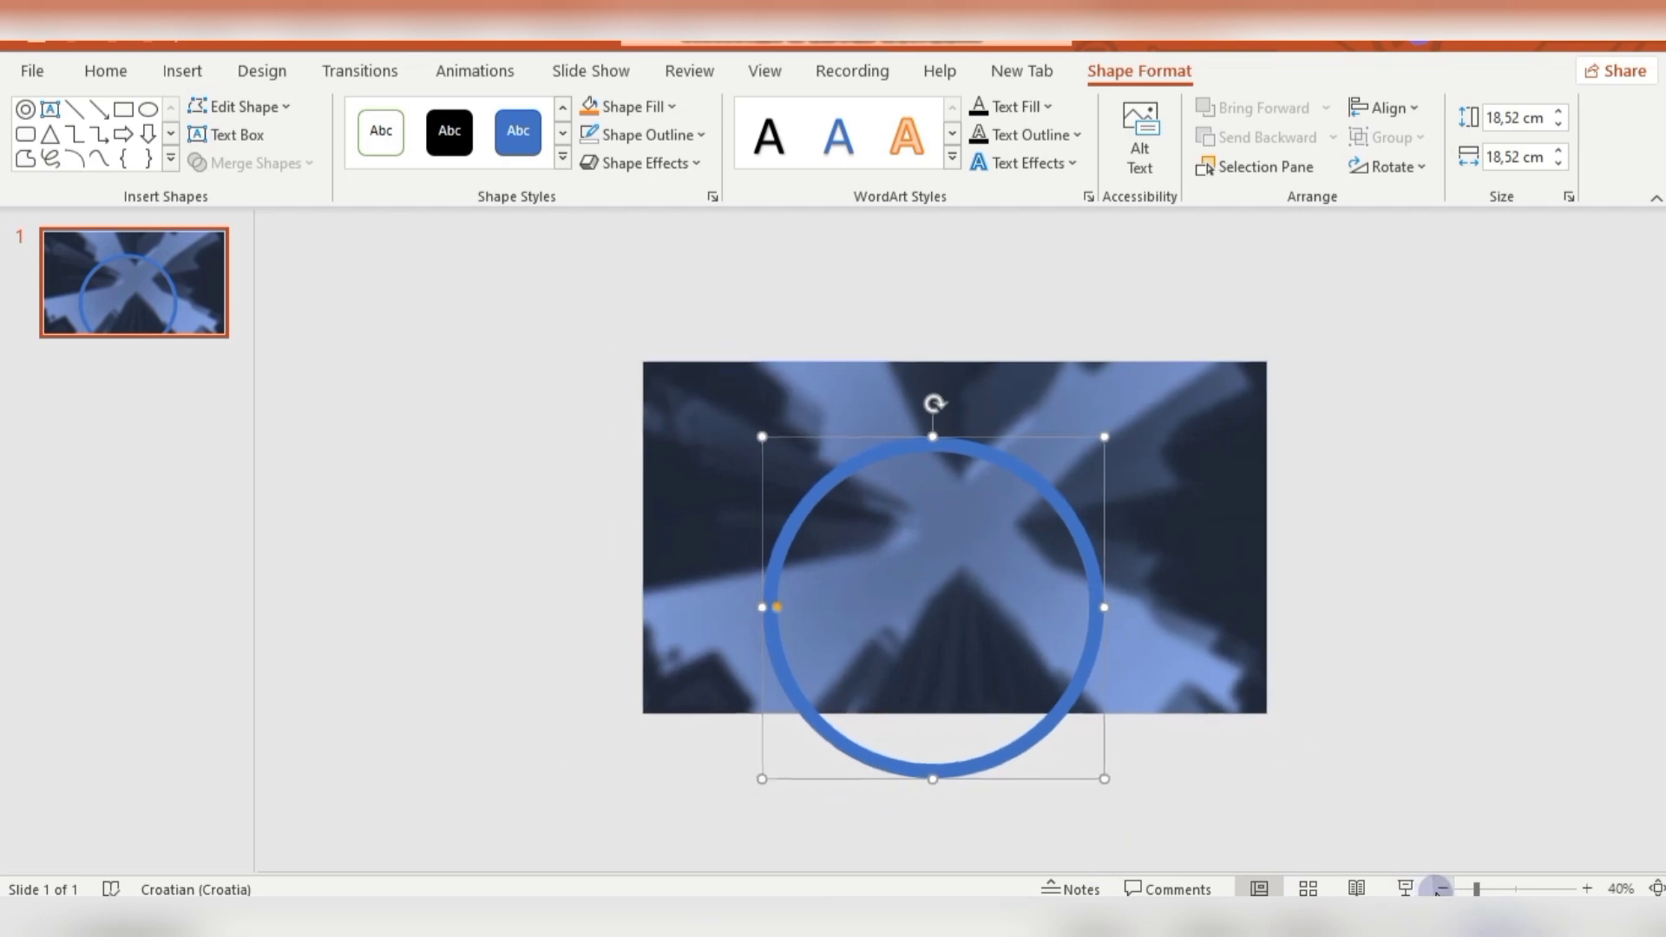
drag(1031, 750, 1062, 809)
Cover the ring's lower part with a wide rectangle and subtract it from the ring, leaving an upper arc.
click(180, 71)
click(395, 139)
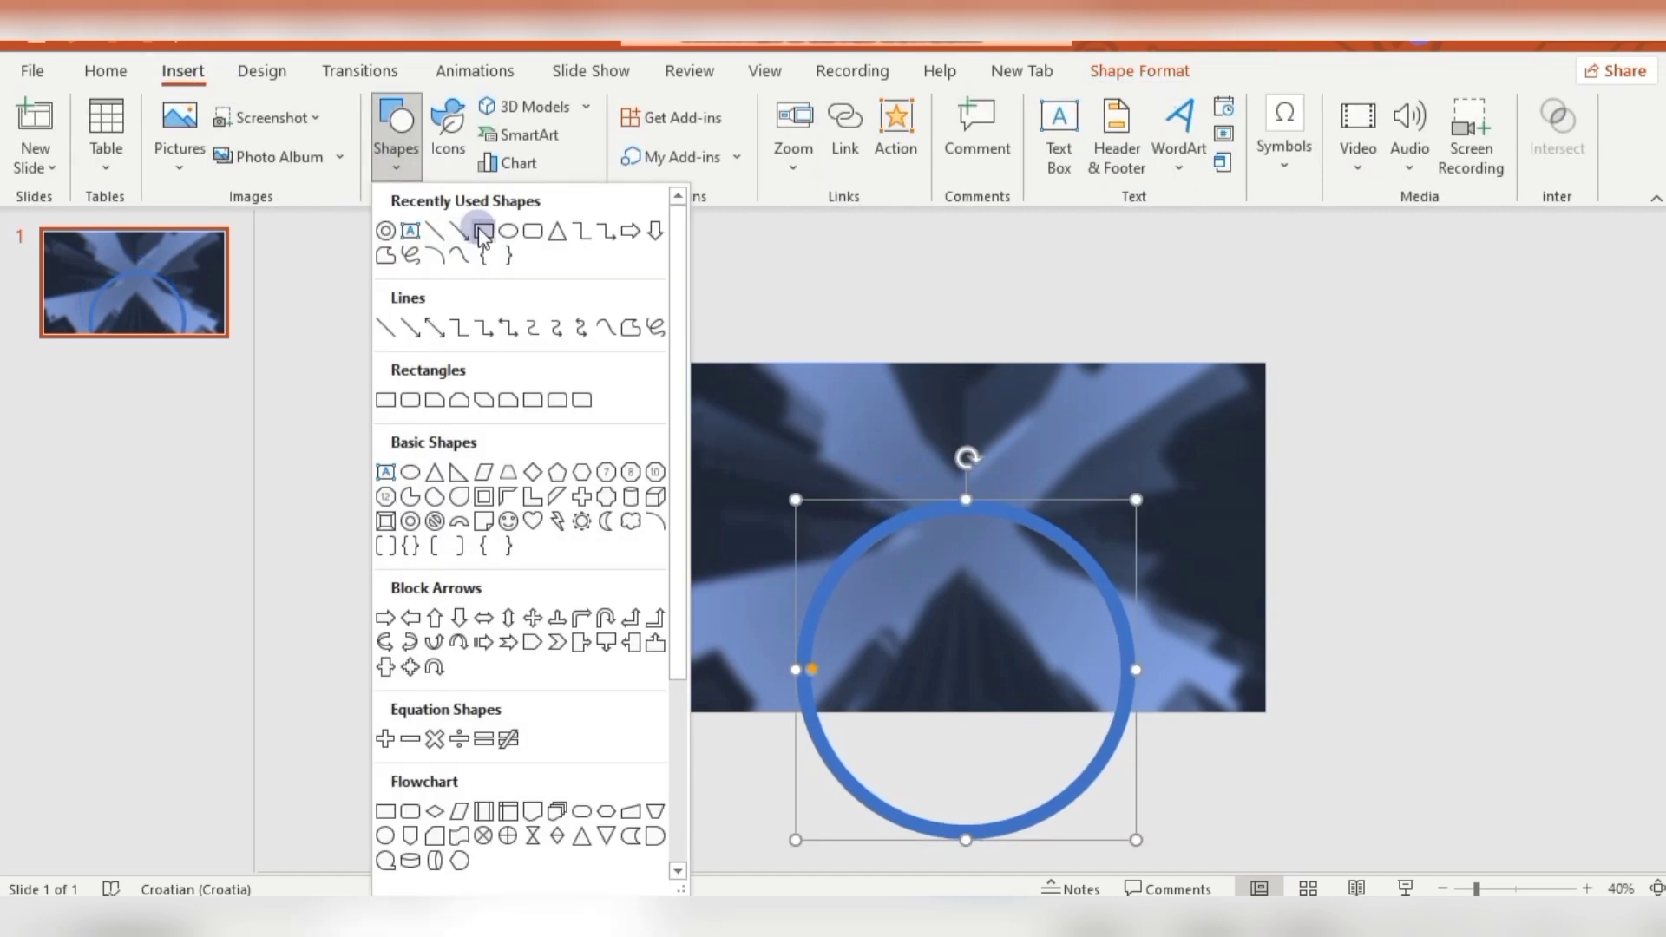
click(483, 230)
drag(615, 645, 1236, 877)
click(1100, 559)
shift+click(1220, 848)
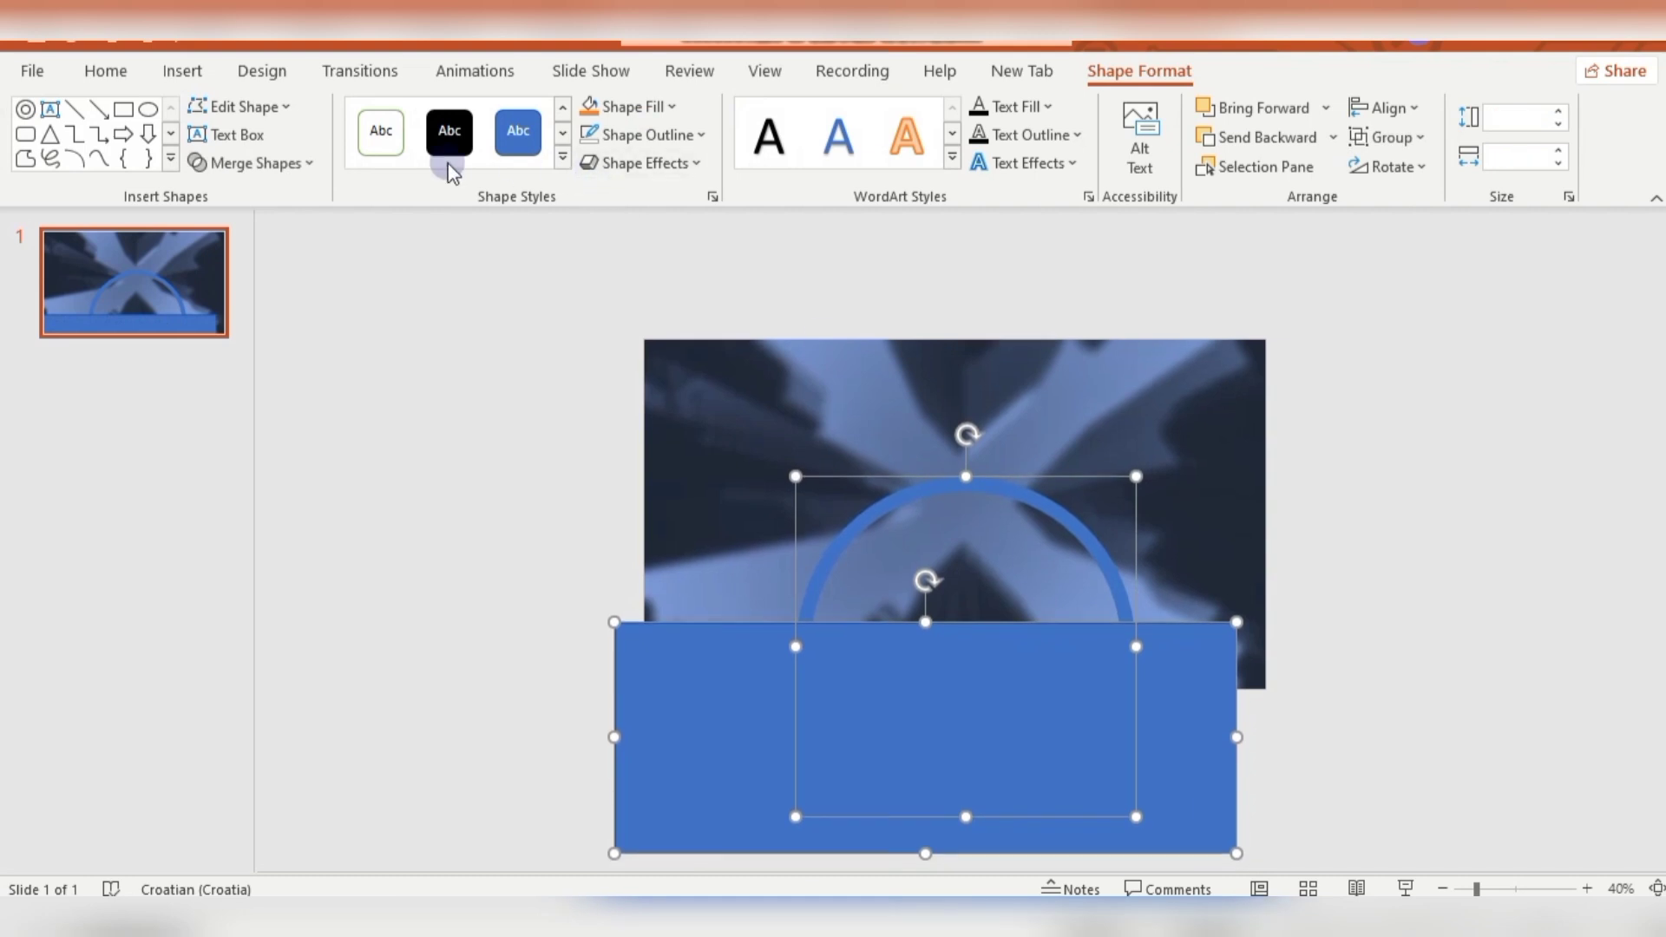
click(310, 166)
click(281, 334)
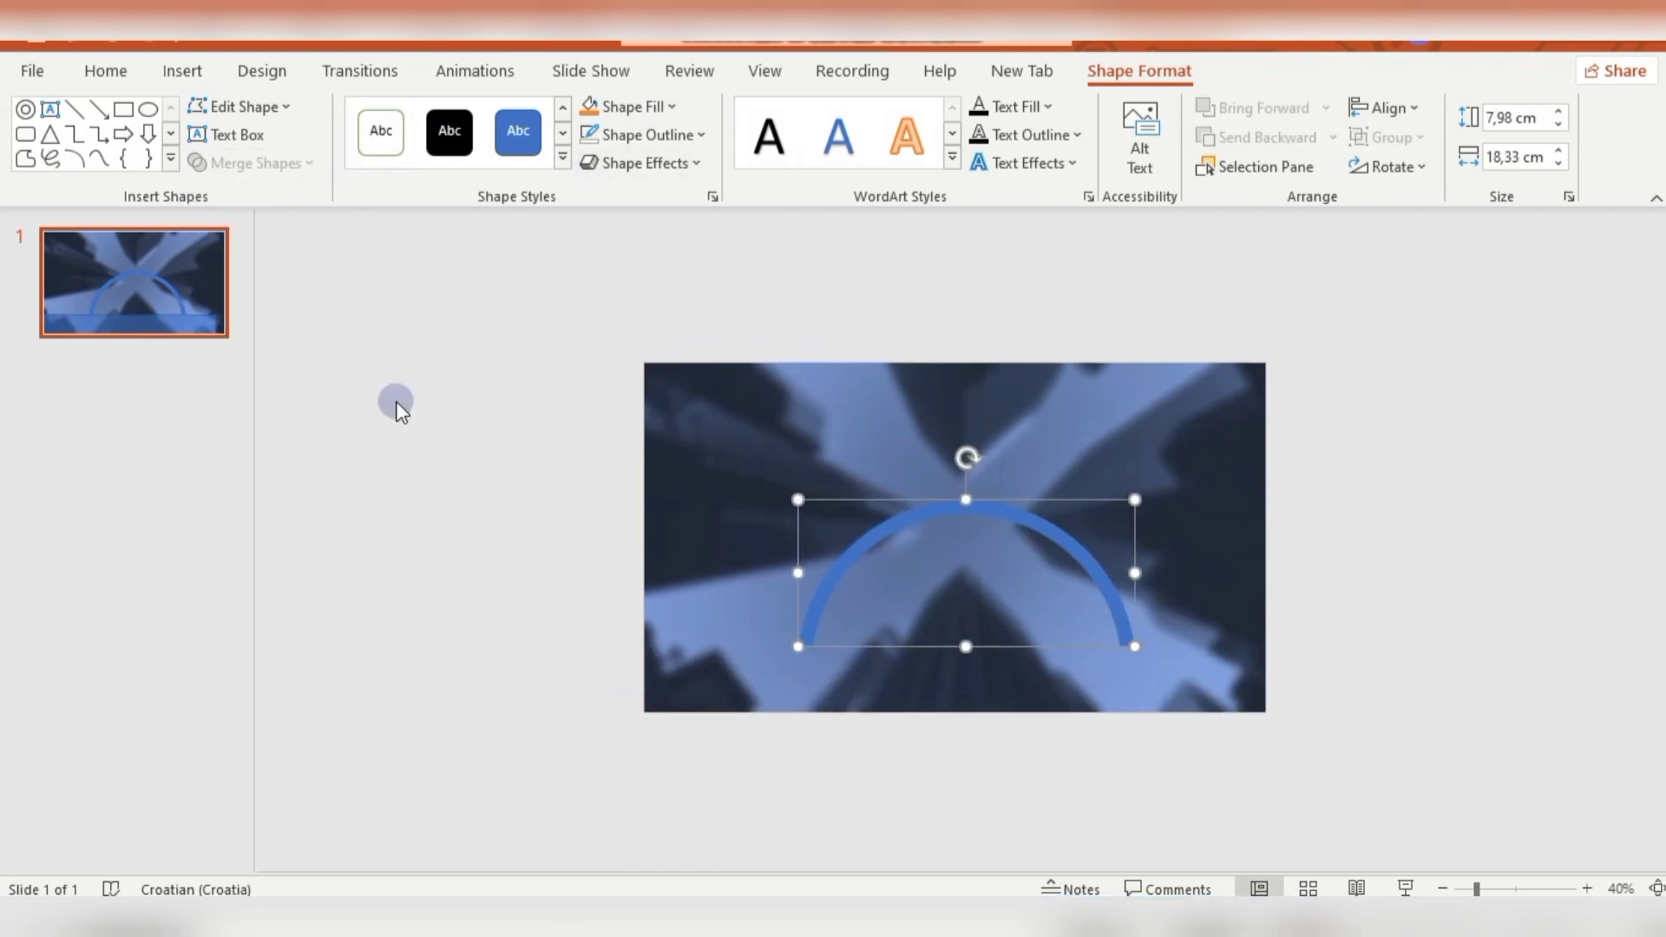
Fill the arc with white and center it horizontally on the slide.
click(634, 106)
click(594, 166)
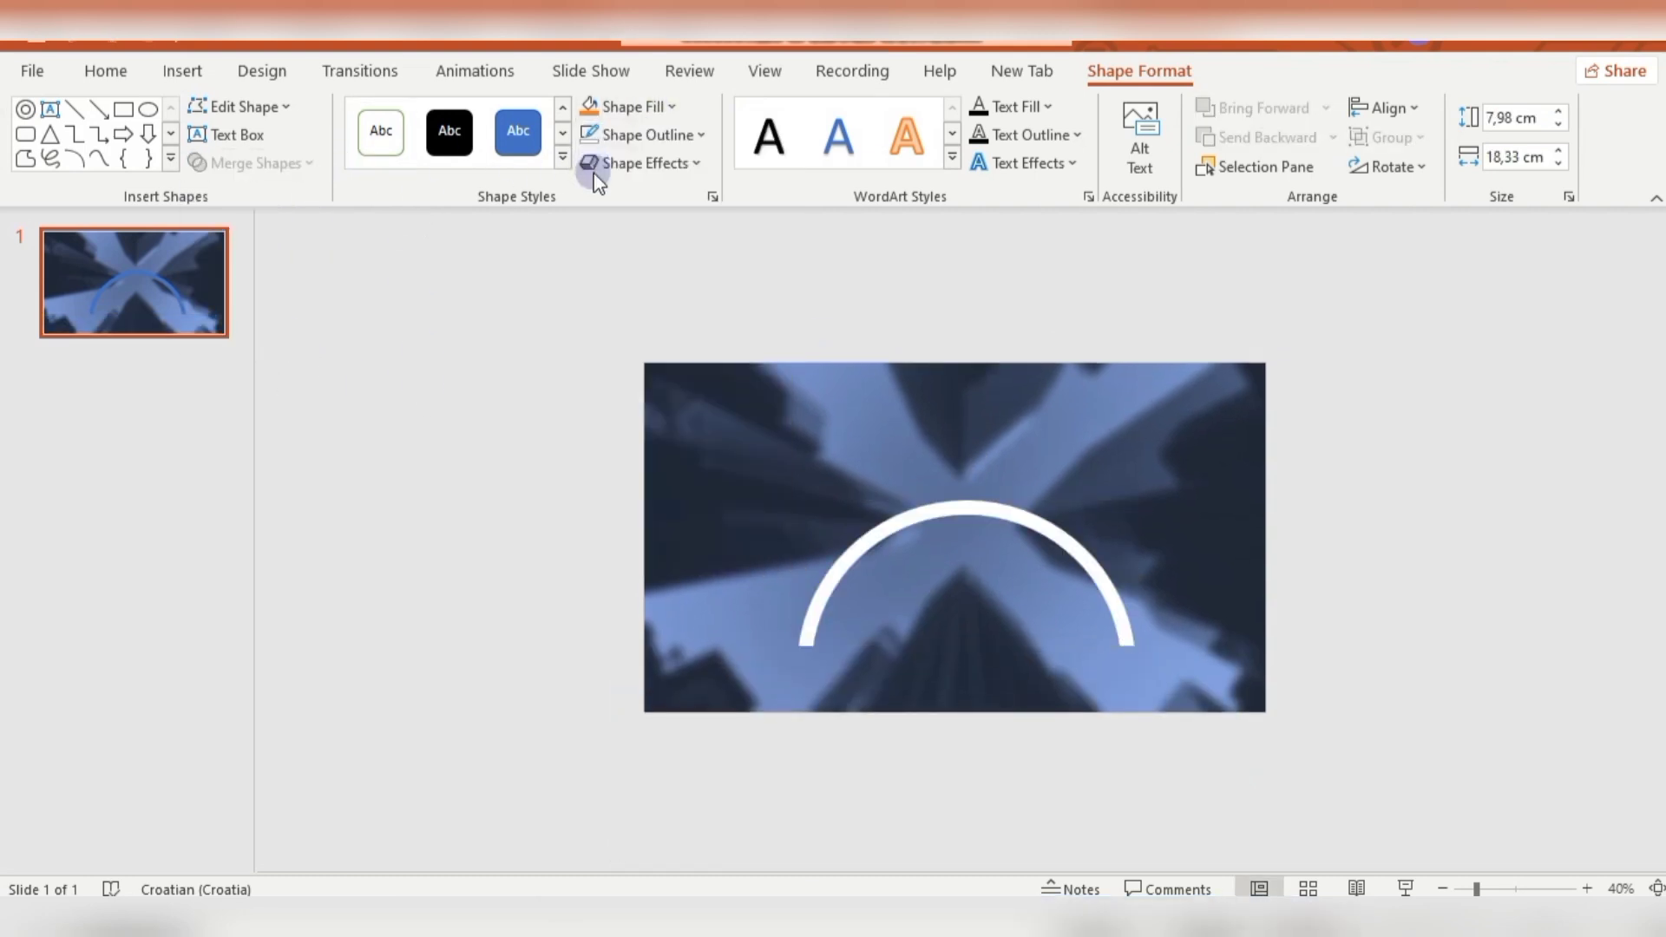
drag(1101, 583, 1093, 586)
Draw a circle about 7,17 cm across, centered beneath the white arc, and remove its outline.
click(183, 70)
click(398, 160)
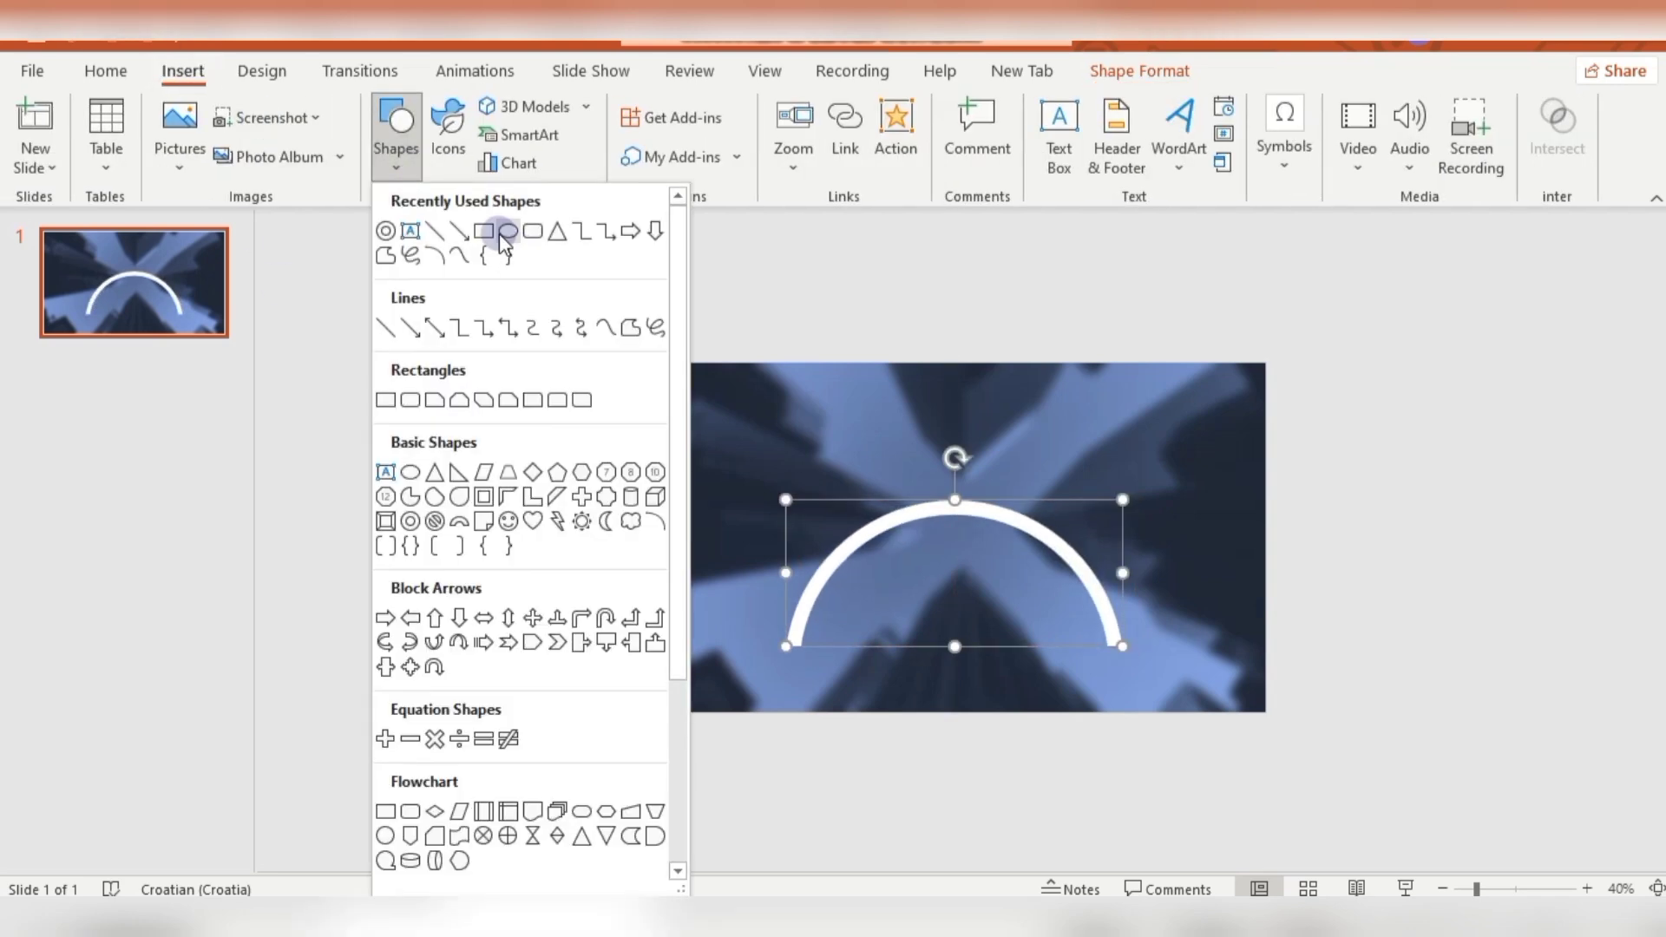
click(503, 231)
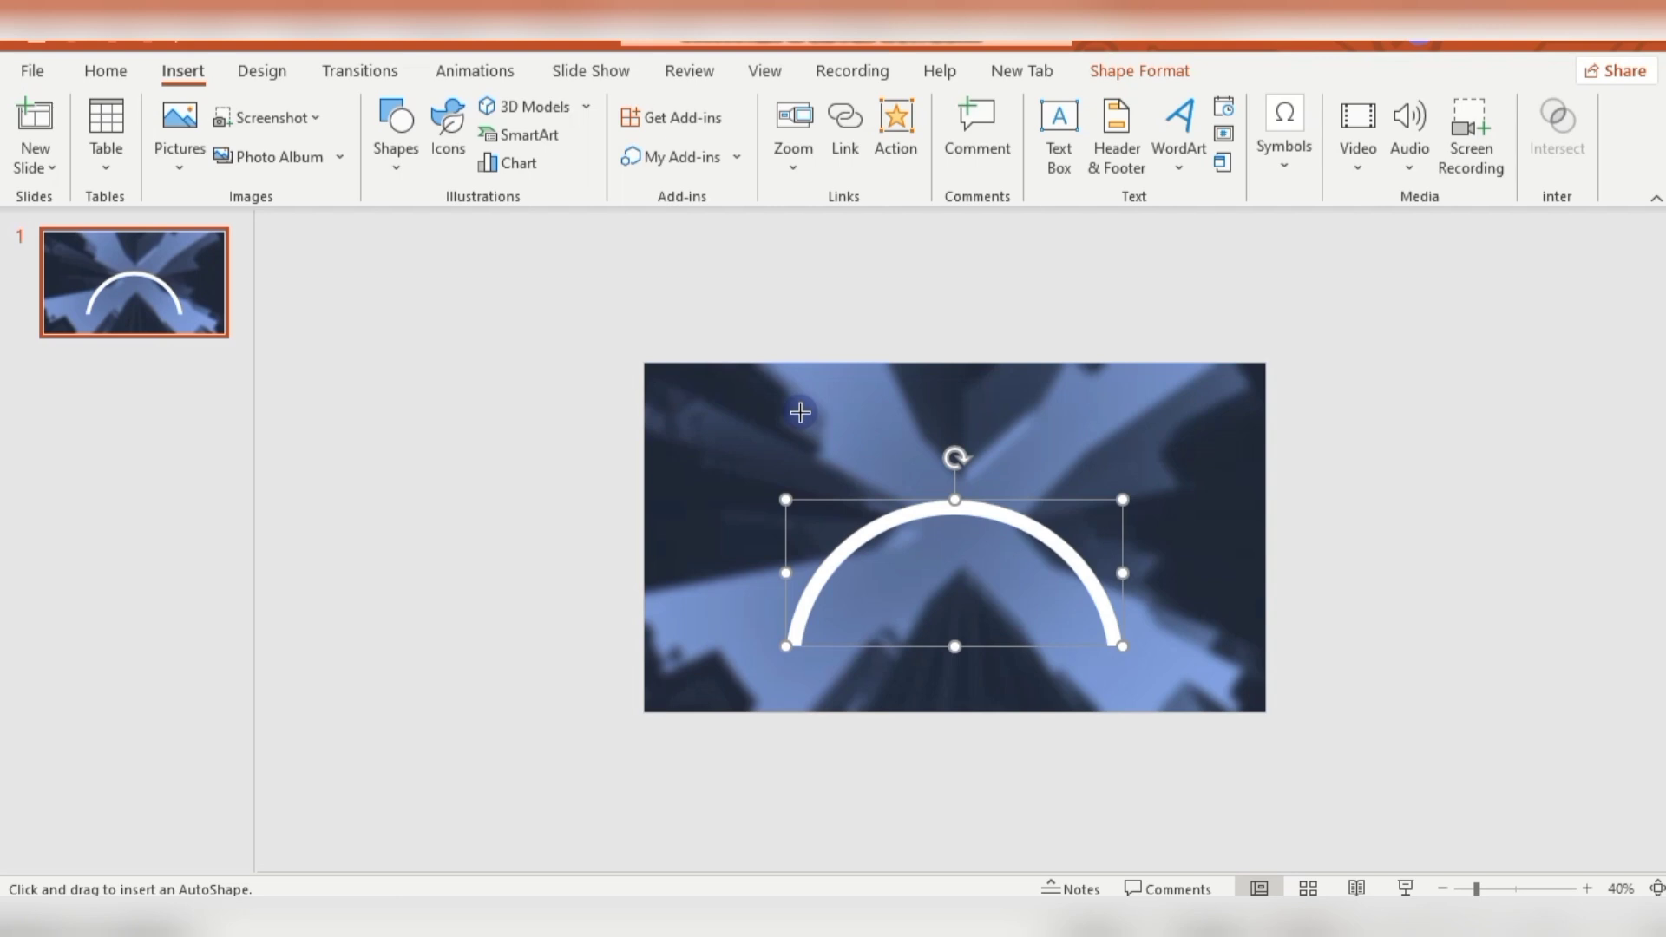
drag(908, 553, 958, 642)
drag(1019, 696, 1036, 713)
mouse_move(1000, 673)
mouse_down()
mouse_move(999, 659)
mouse_move(1013, 680)
mouse_move(998, 662)
mouse_up()
click(680, 136)
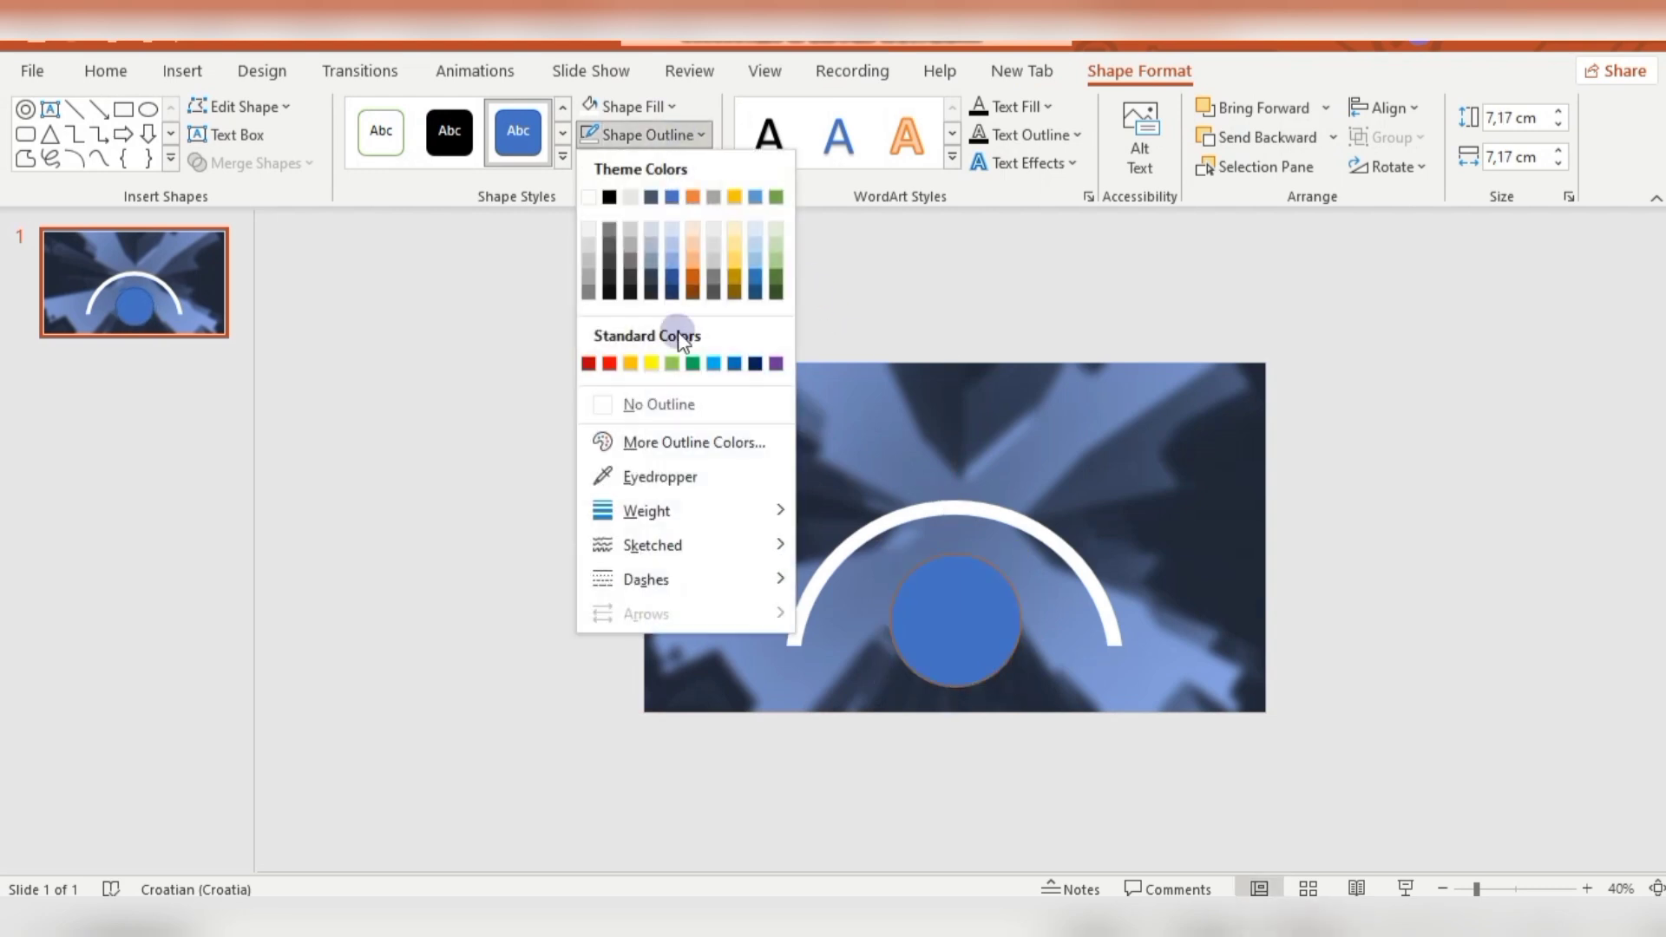
click(677, 405)
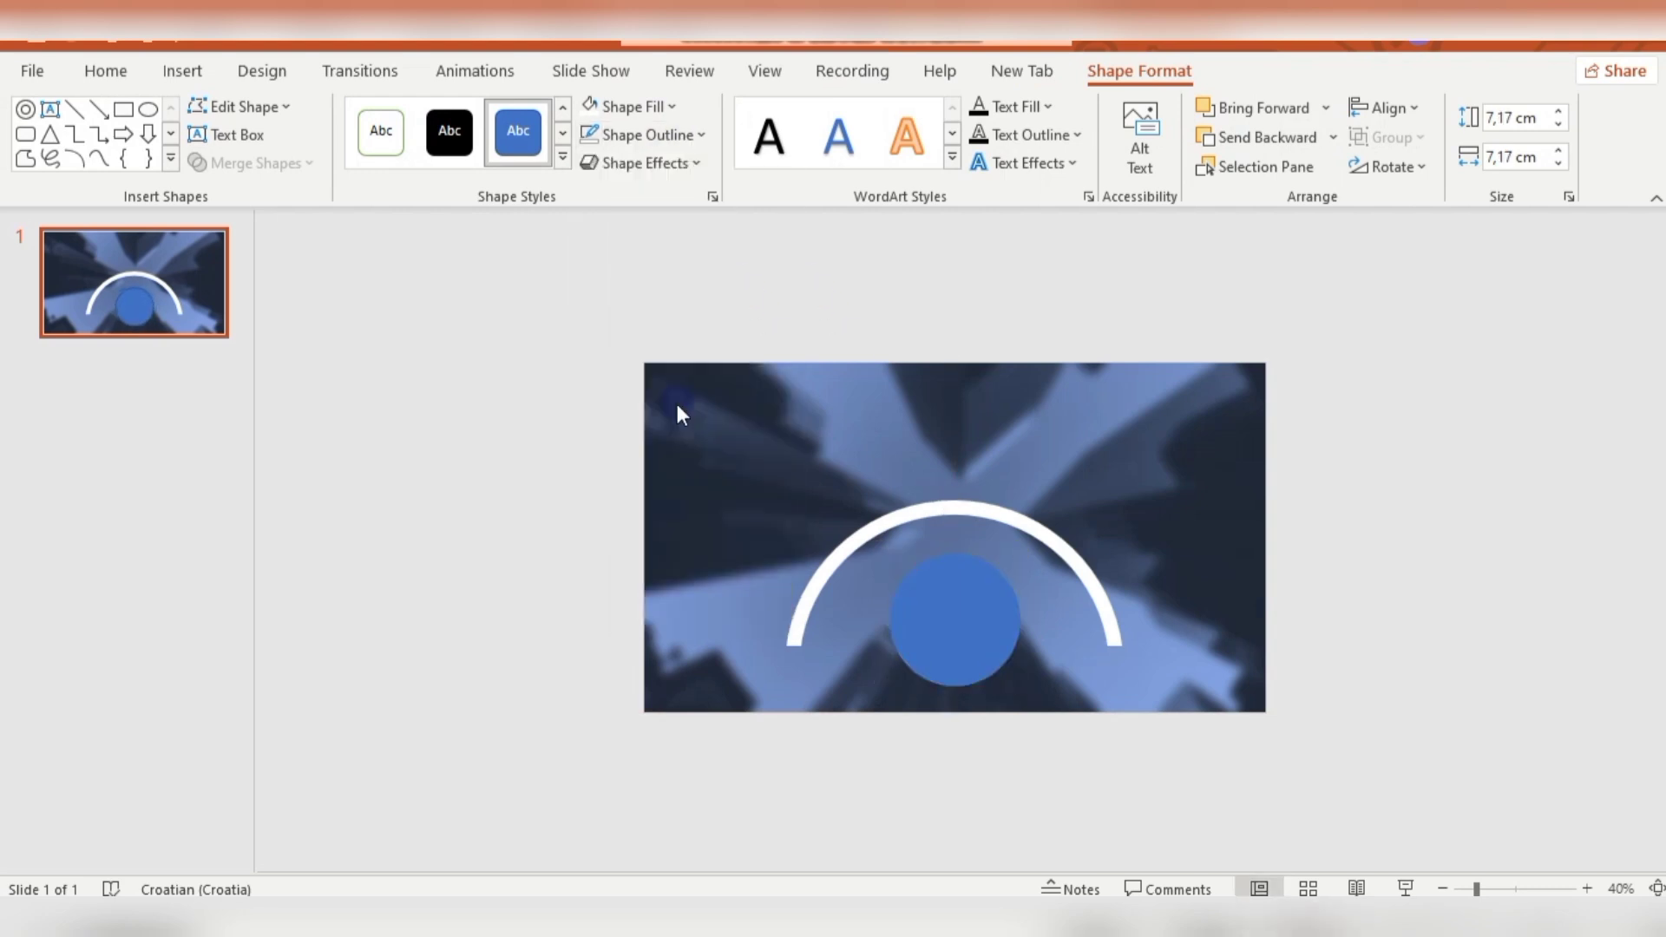
Give the circle a gradient fill with dark blue as the first stop's color.
right_click(961, 647)
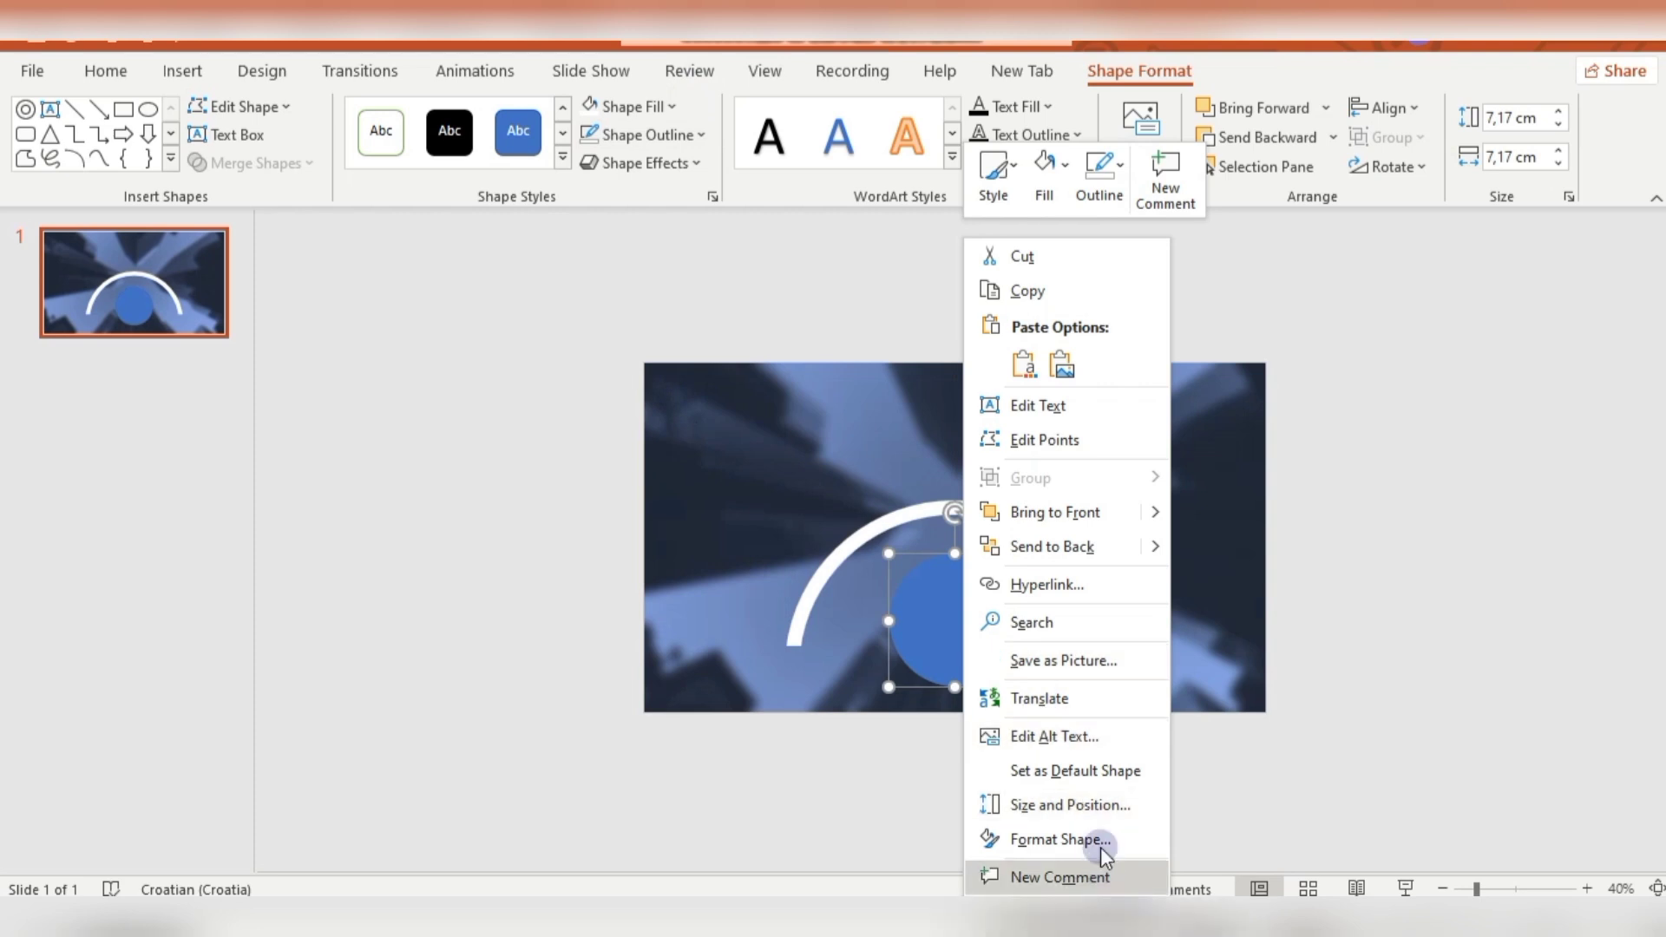
click(1101, 840)
drag(1502, 764, 1527, 808)
click(1620, 808)
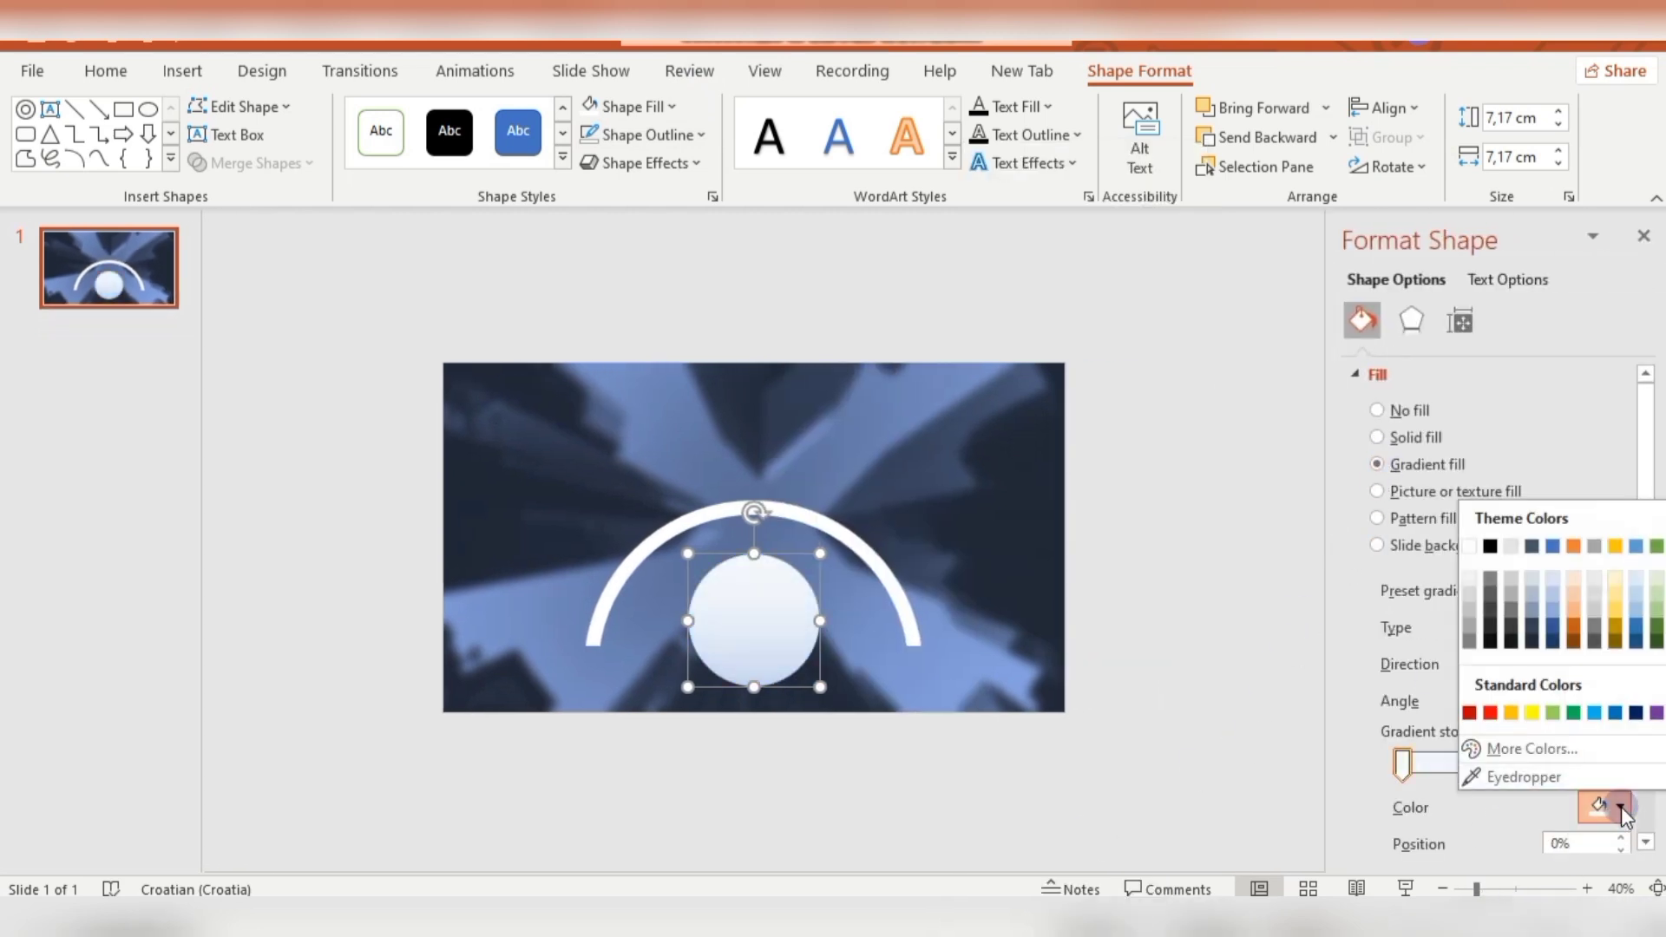
click(1636, 713)
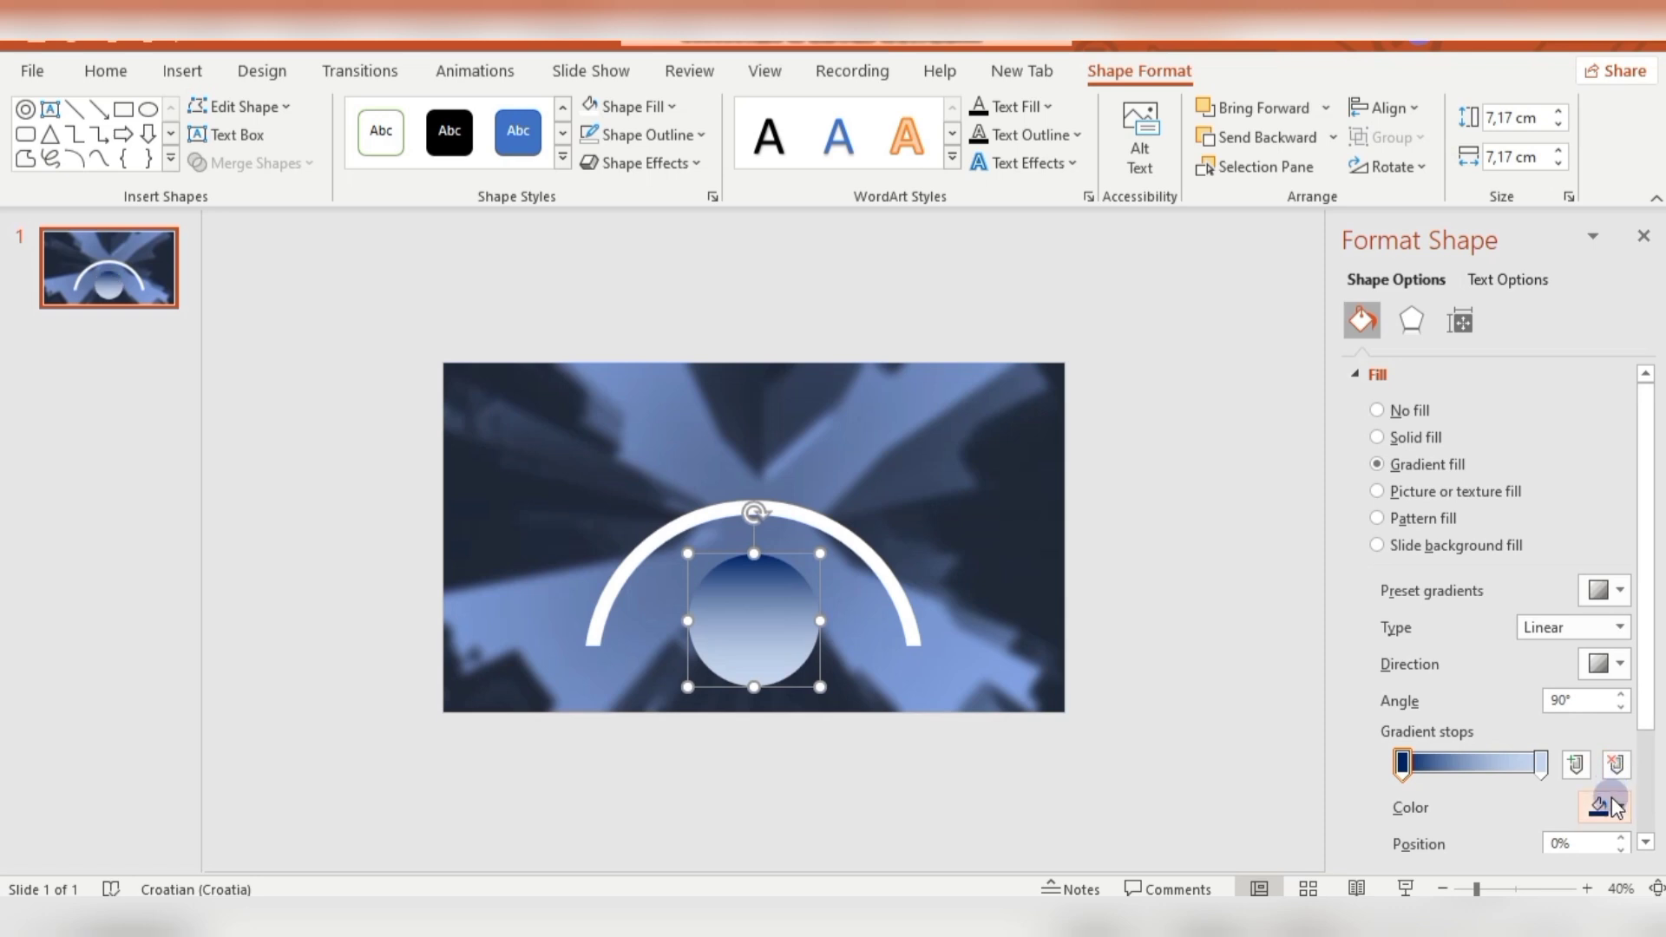
Set the circle's last gradient stop to a near-black theme shade and change the gradient type to Radial.
click(1542, 764)
click(1611, 811)
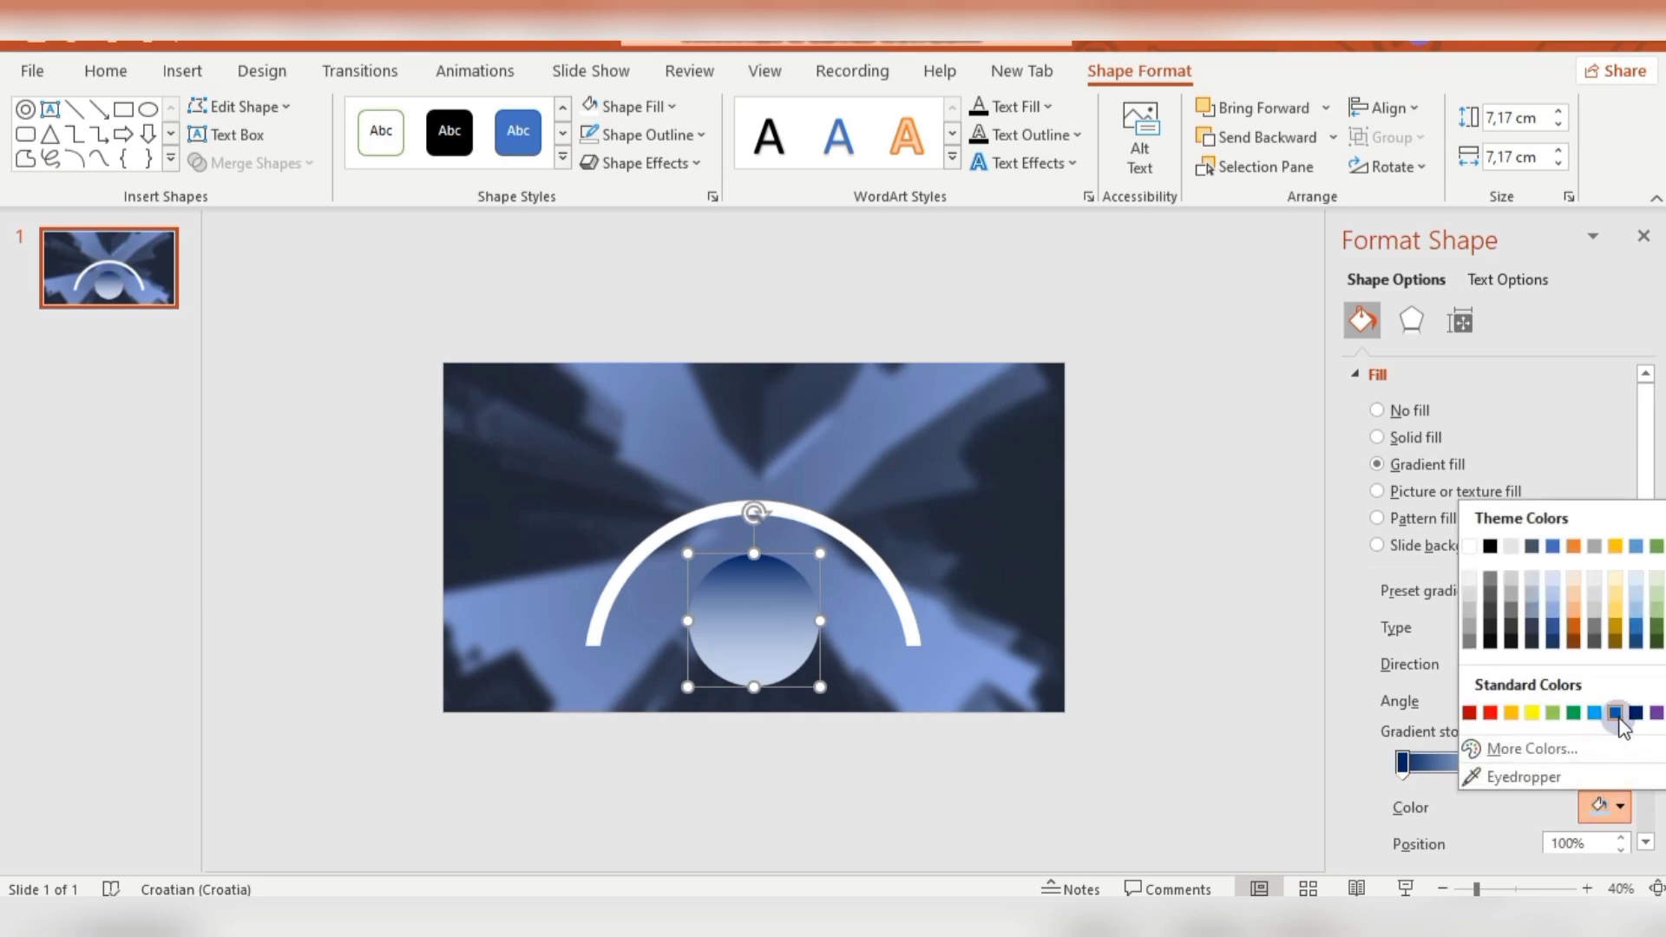
click(1615, 713)
click(1608, 808)
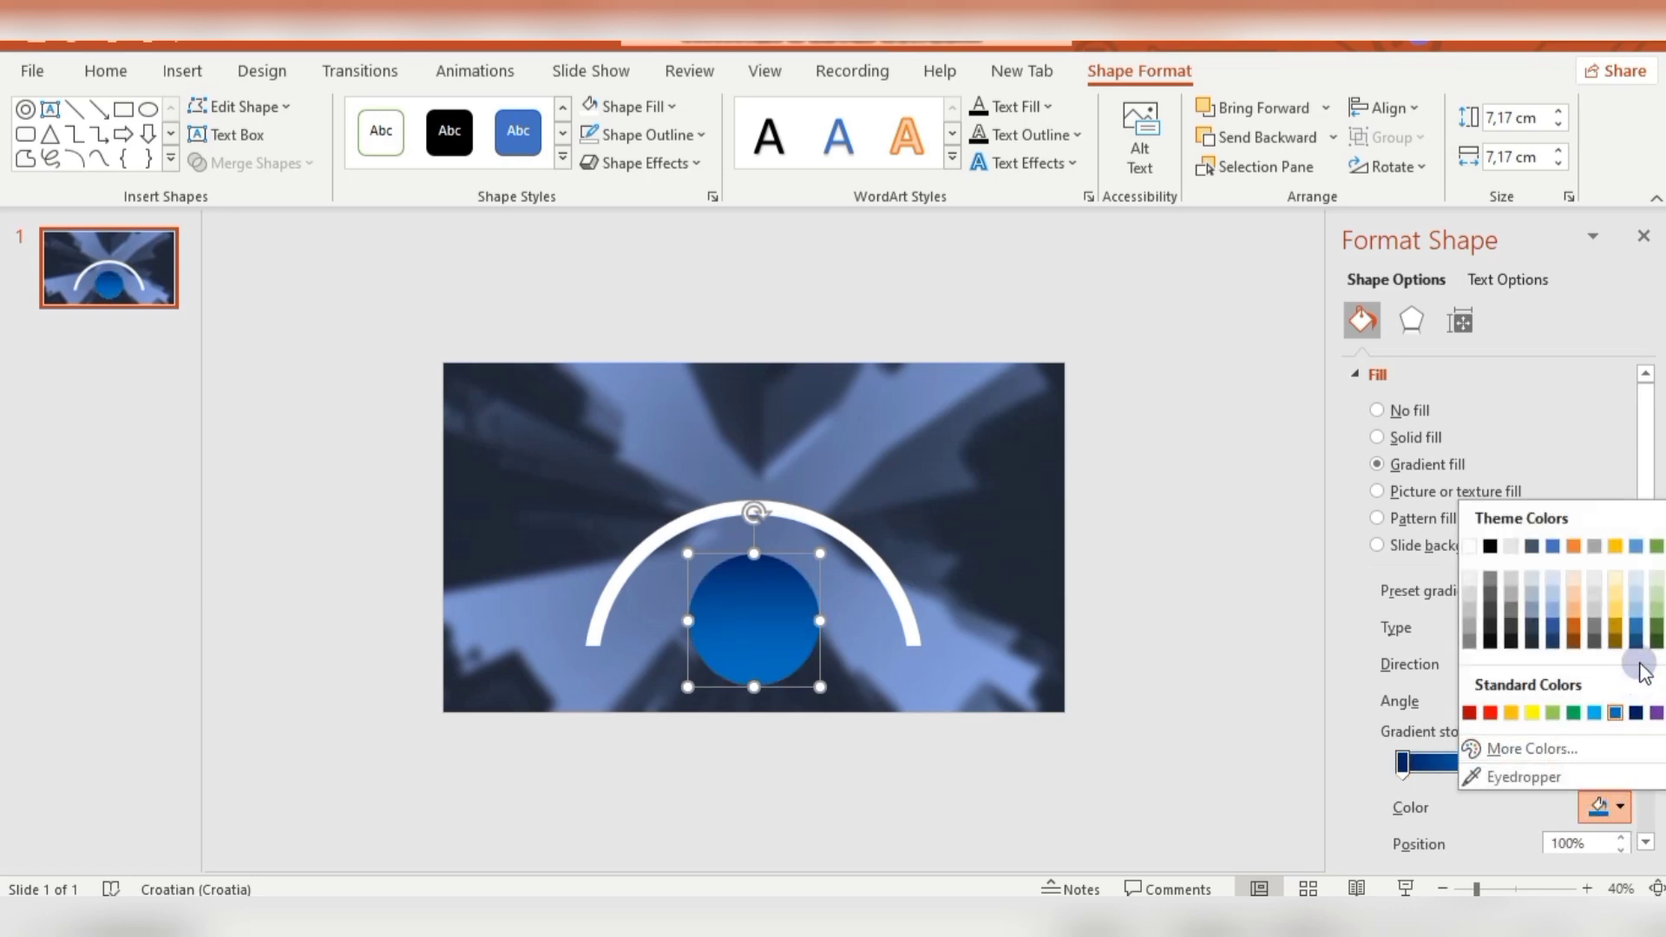
click(1511, 642)
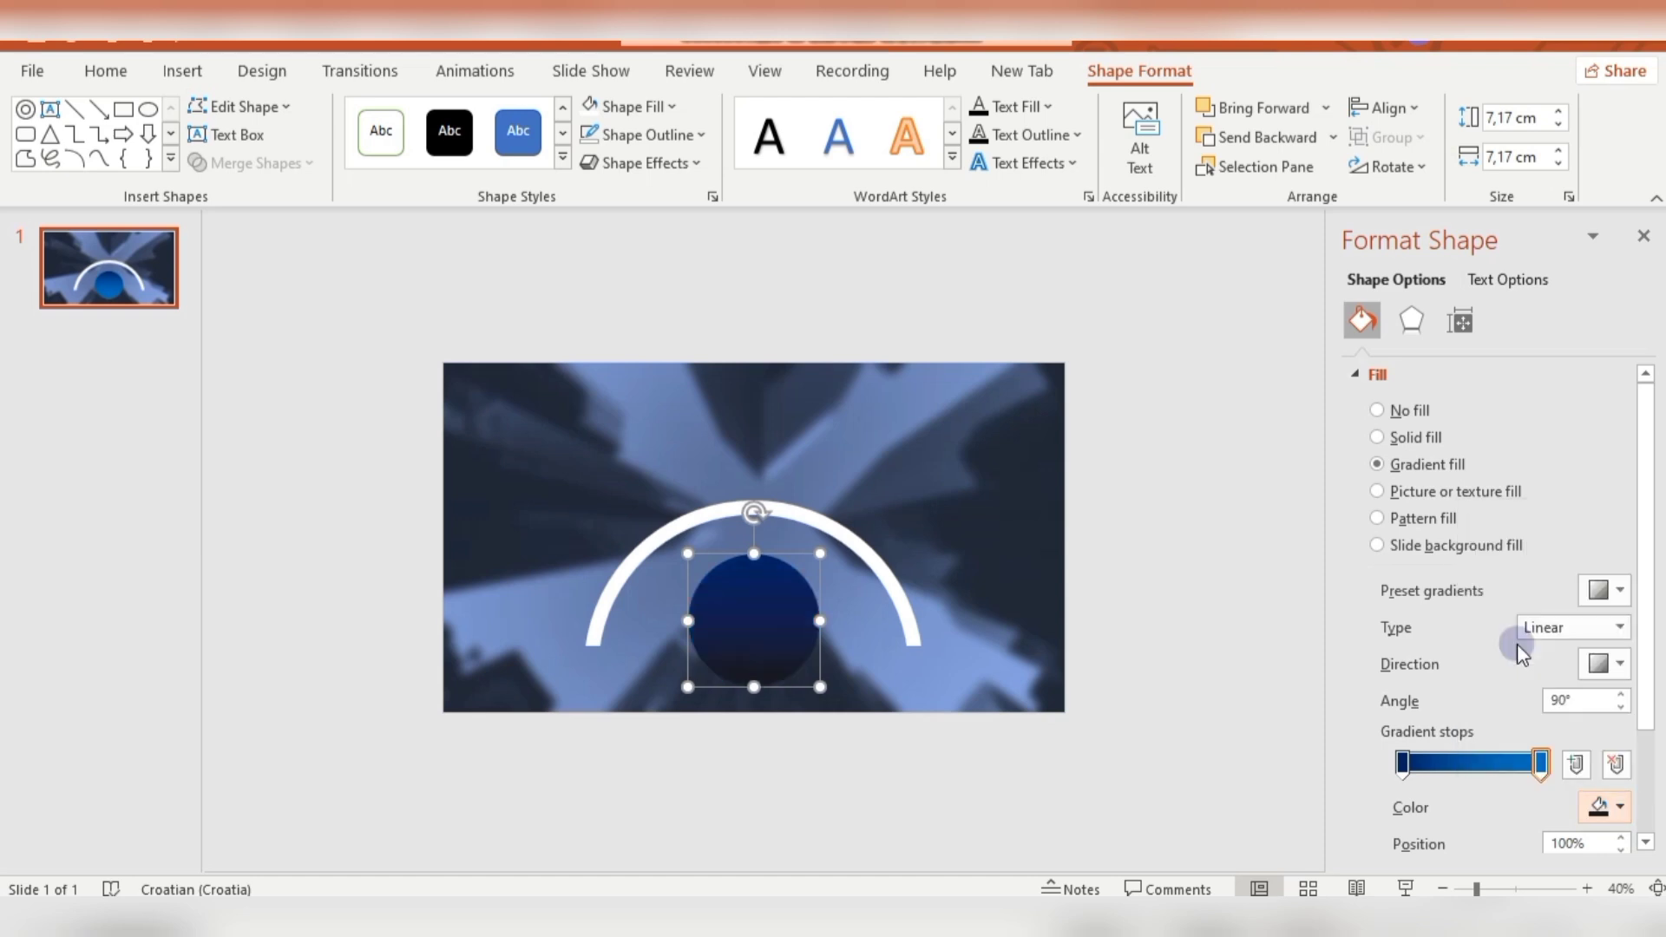
click(1619, 628)
click(1599, 674)
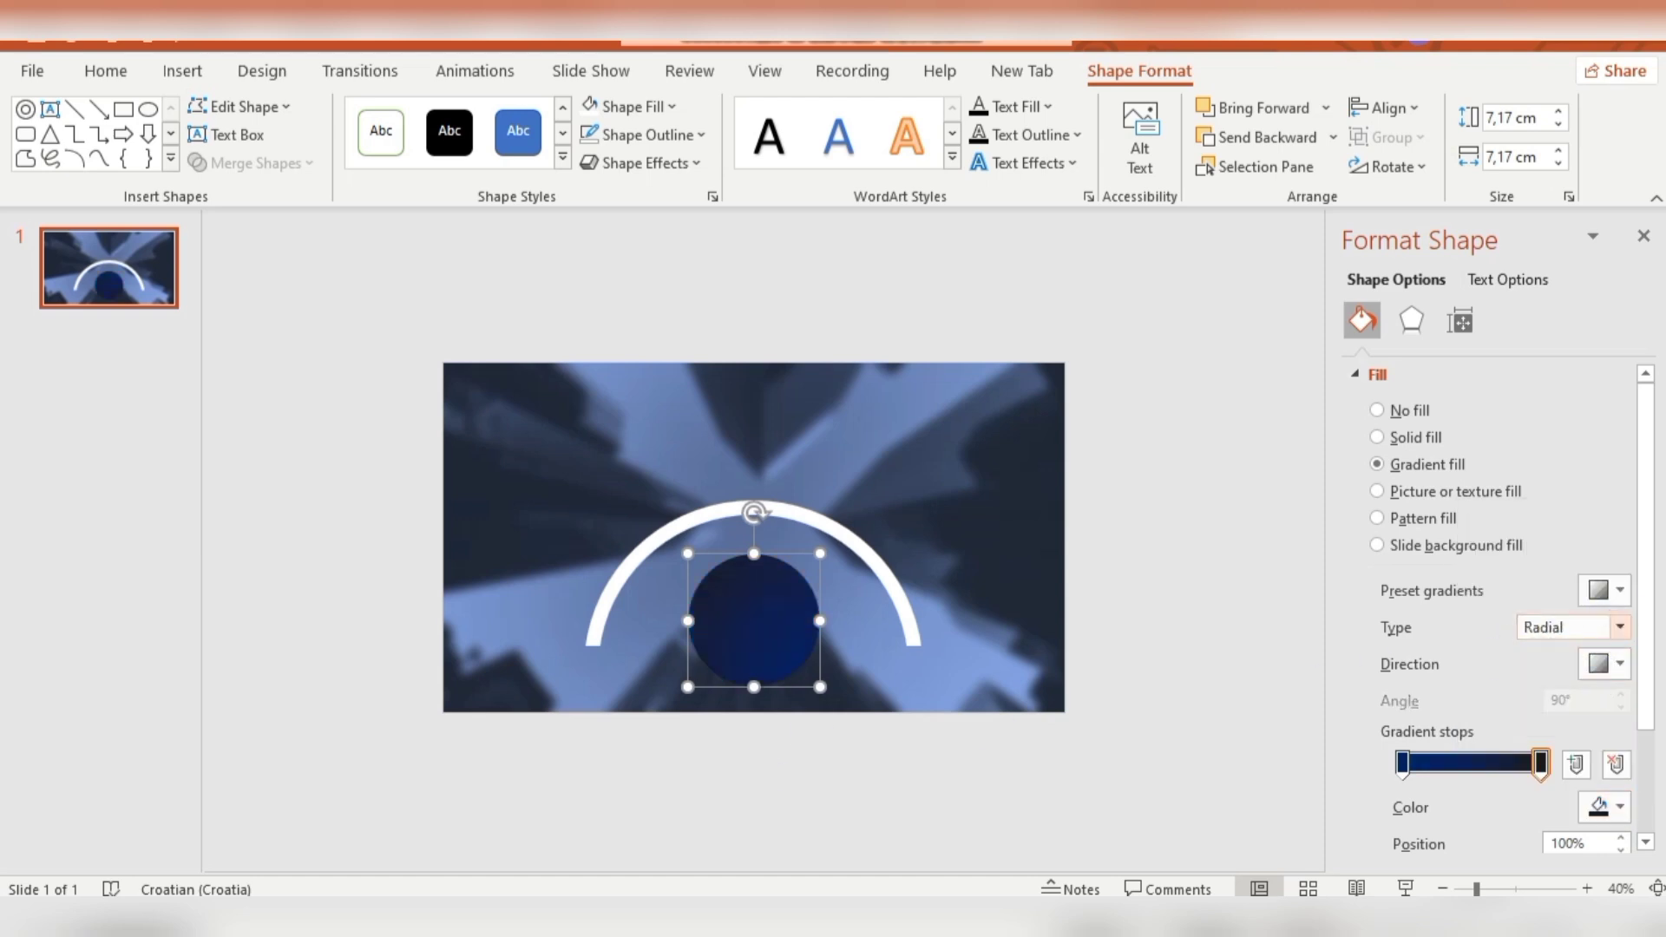
click(1643, 235)
Draw a donut shape about 12,7 cm across over the gradient circle and thin its band.
click(182, 70)
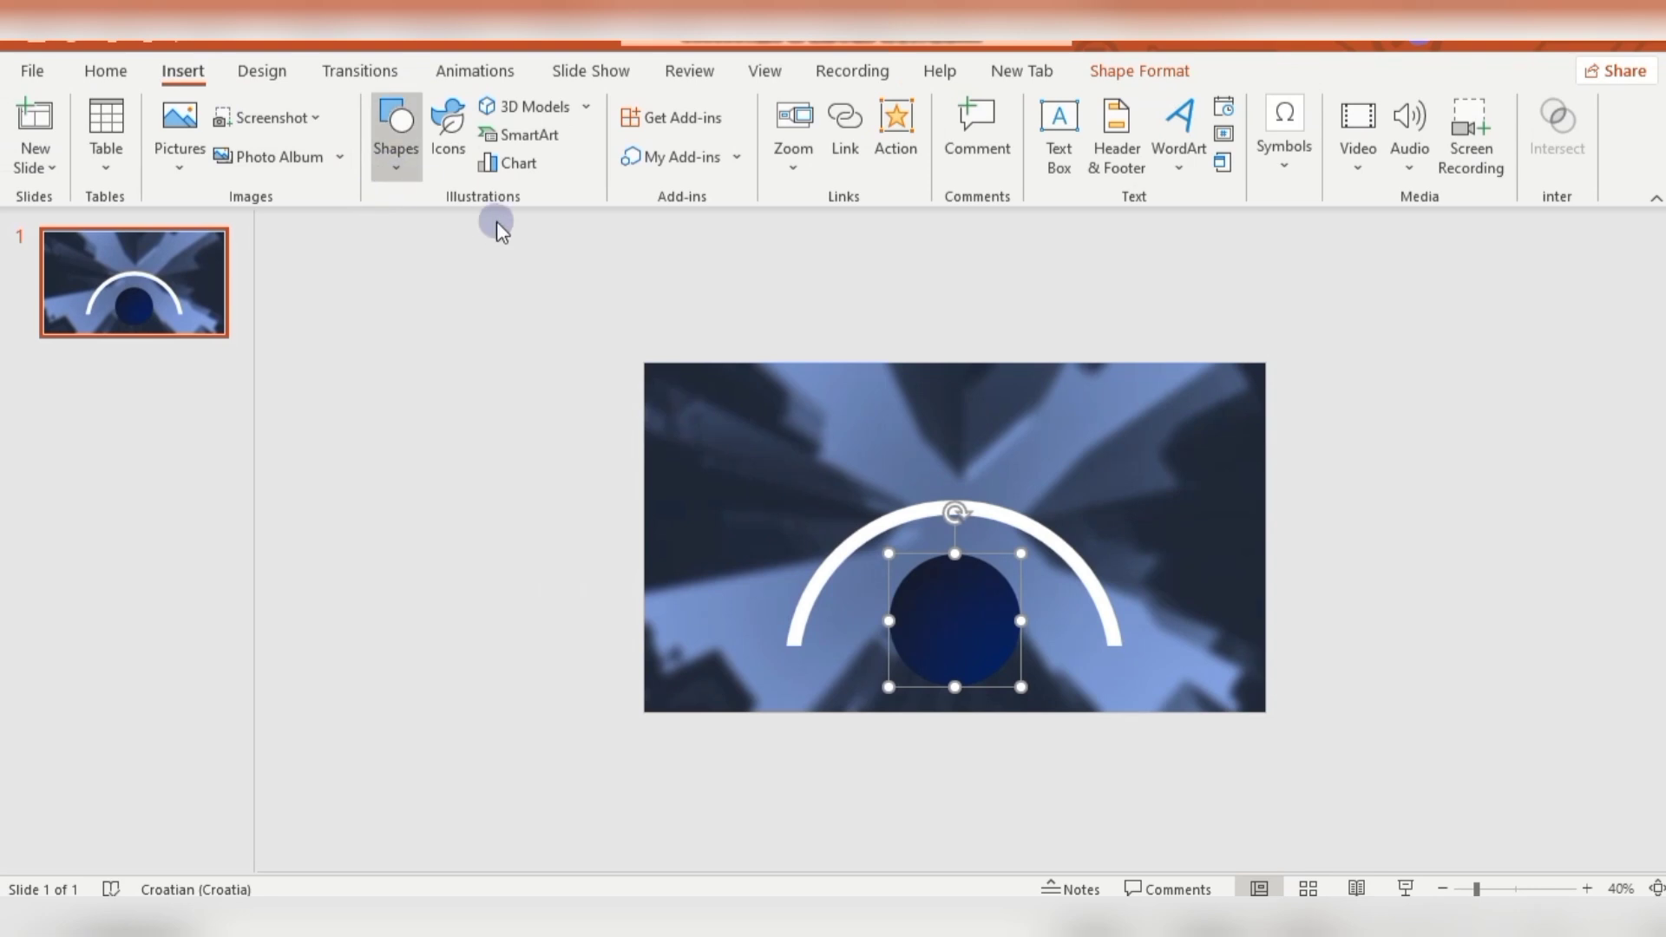
click(398, 231)
drag(883, 519, 1113, 748)
drag(928, 601, 924, 566)
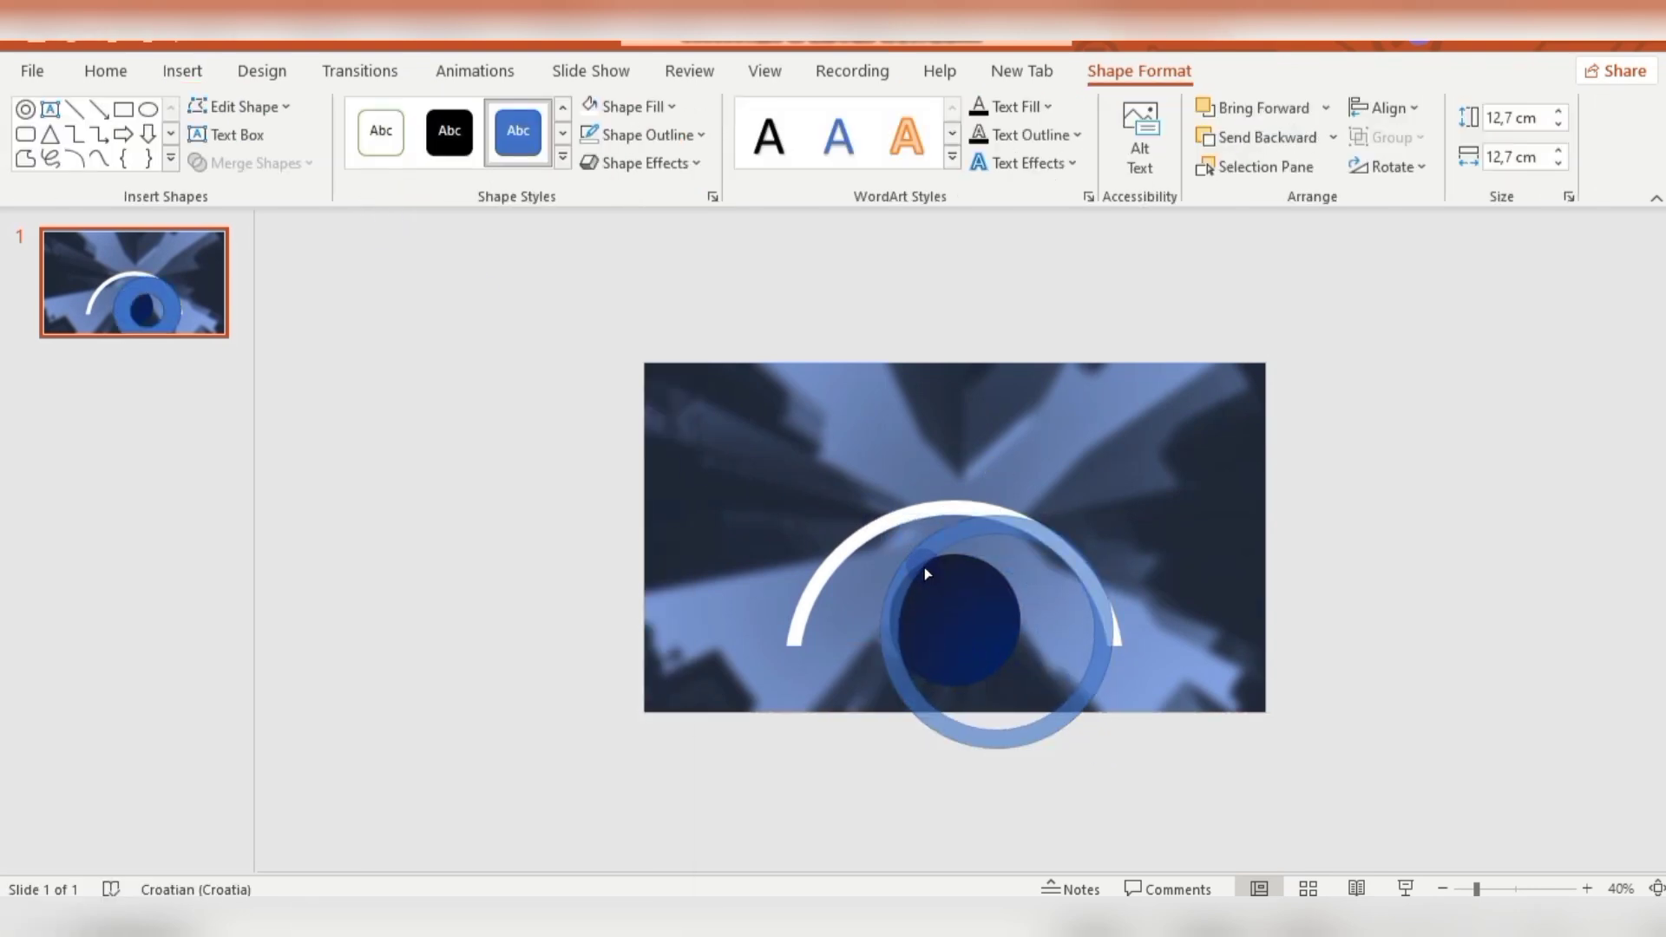
Give the donut a white fill without outline and shrink it to about 9,09 cm around the gradient circle.
click(642, 139)
click(674, 397)
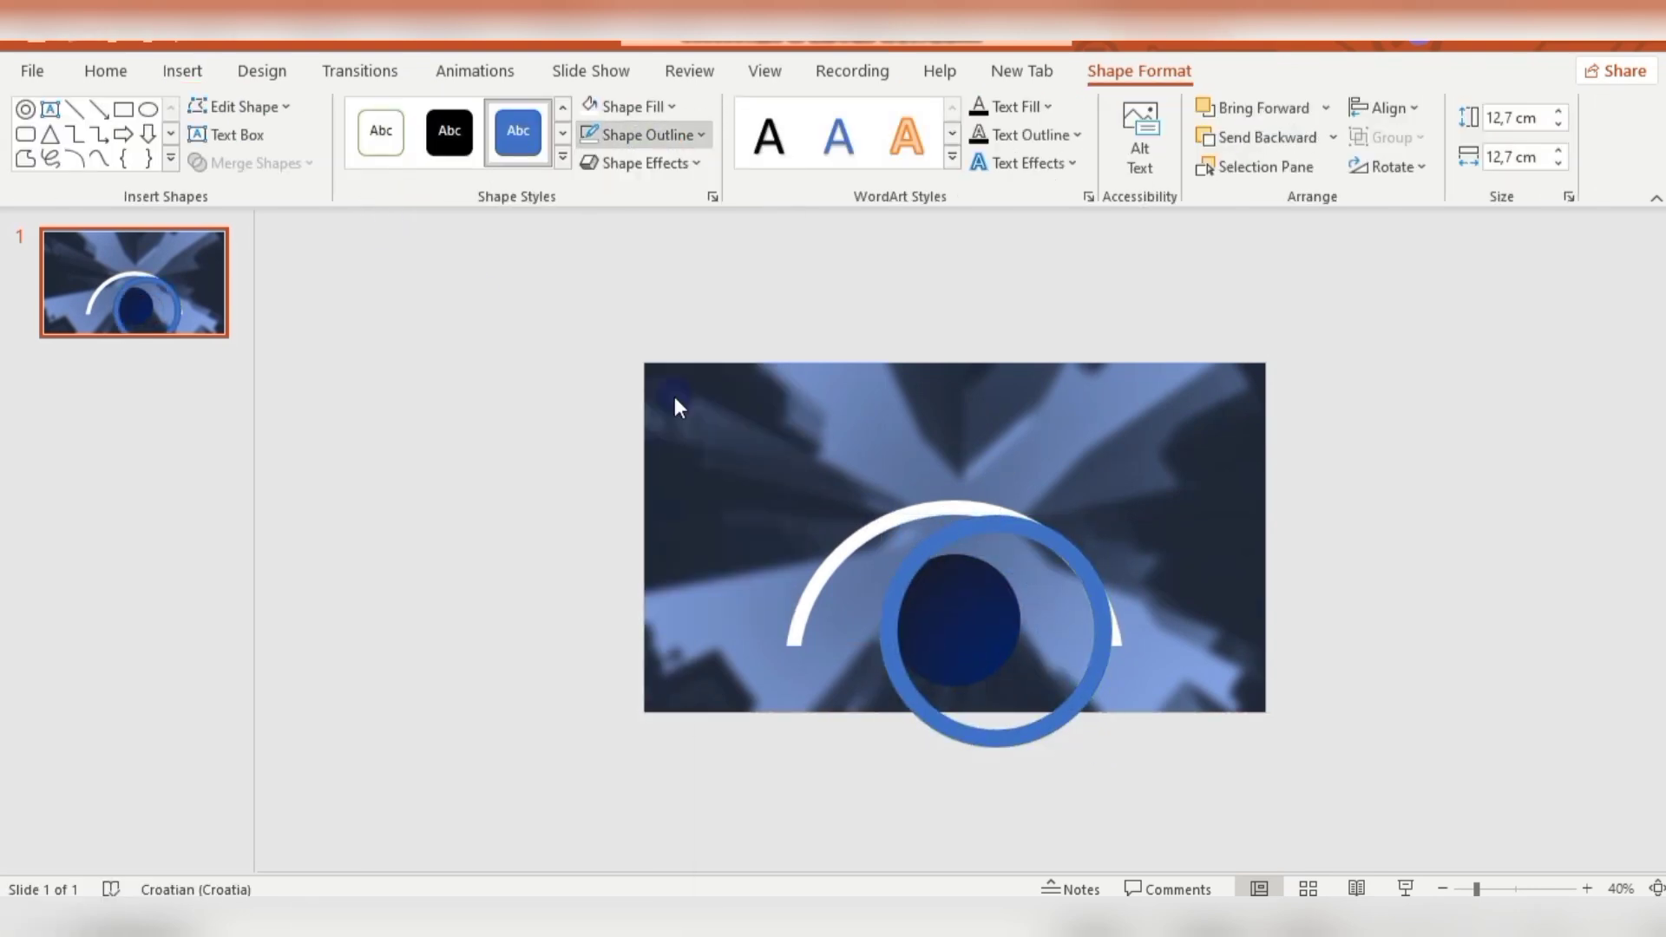
click(585, 111)
drag(1111, 745, 998, 682)
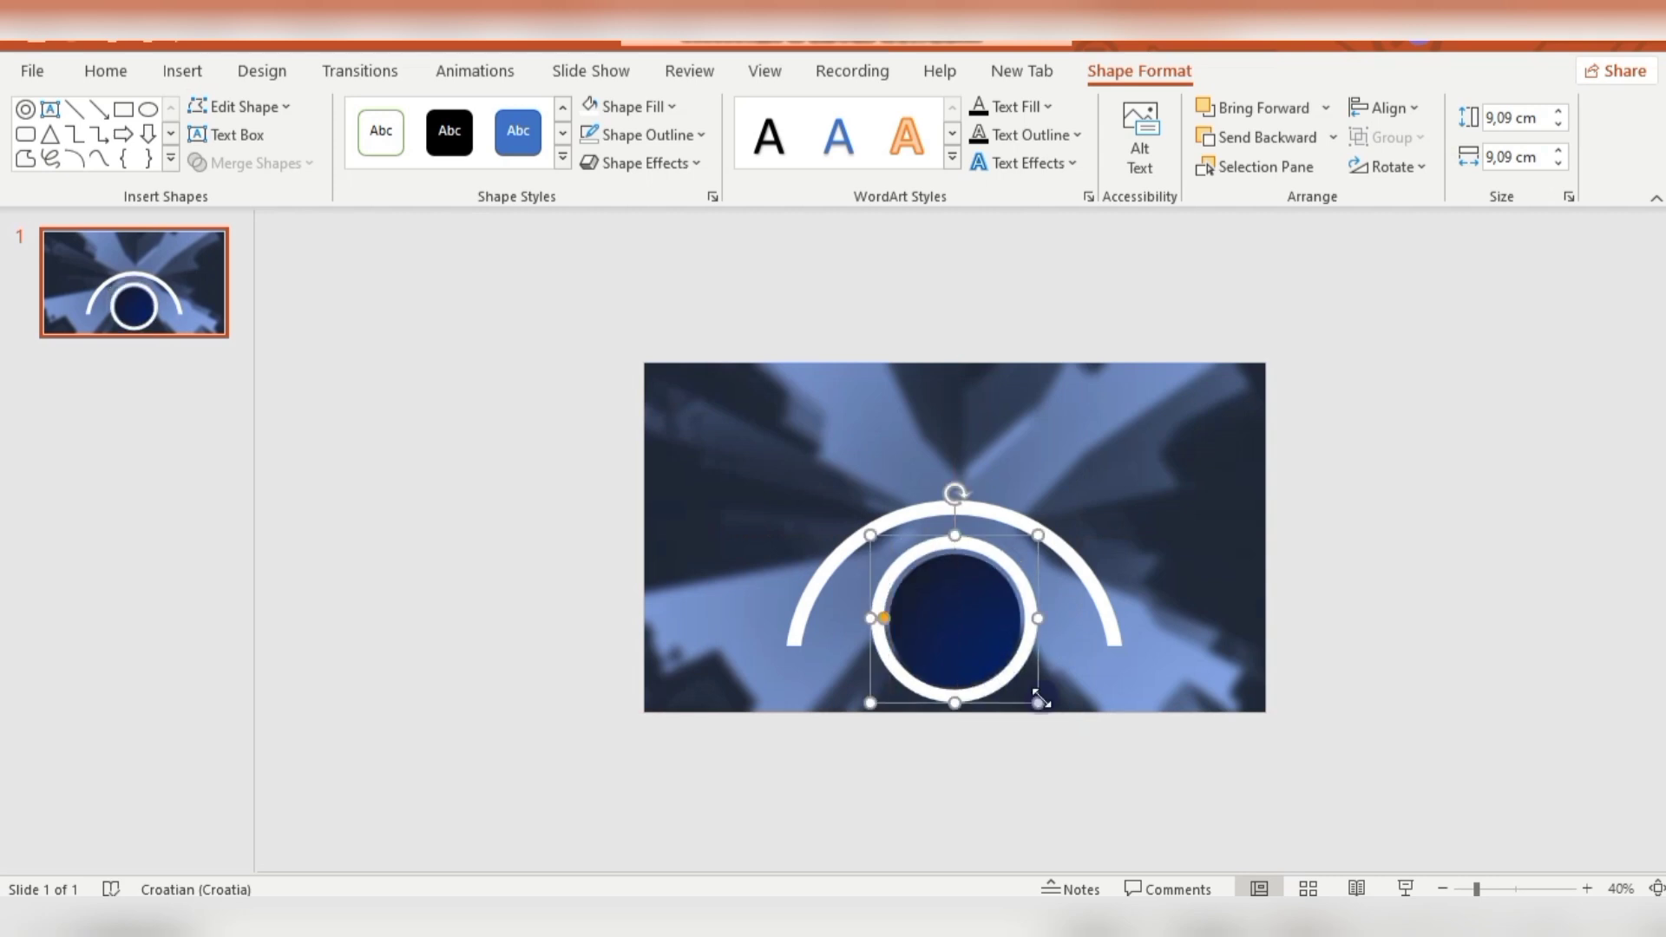
Shrink the gradient circle slightly and center it with the white ring beneath the arc.
click(1011, 689)
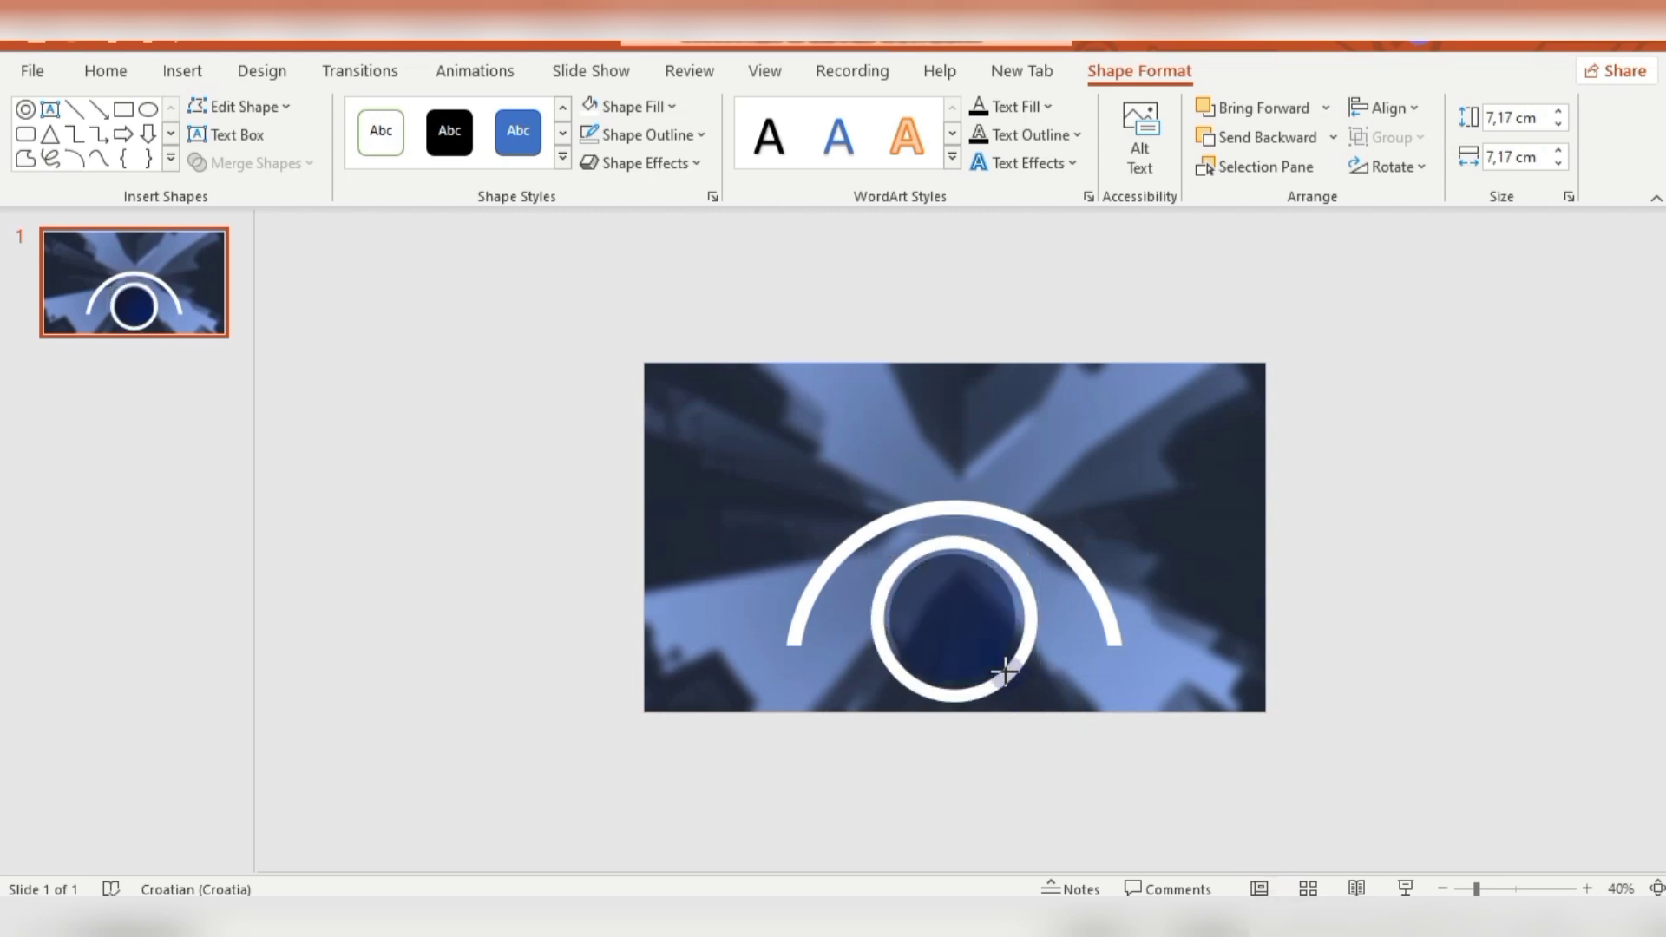
click(1010, 767)
drag(996, 680, 991, 677)
drag(1000, 569, 997, 565)
click(1389, 555)
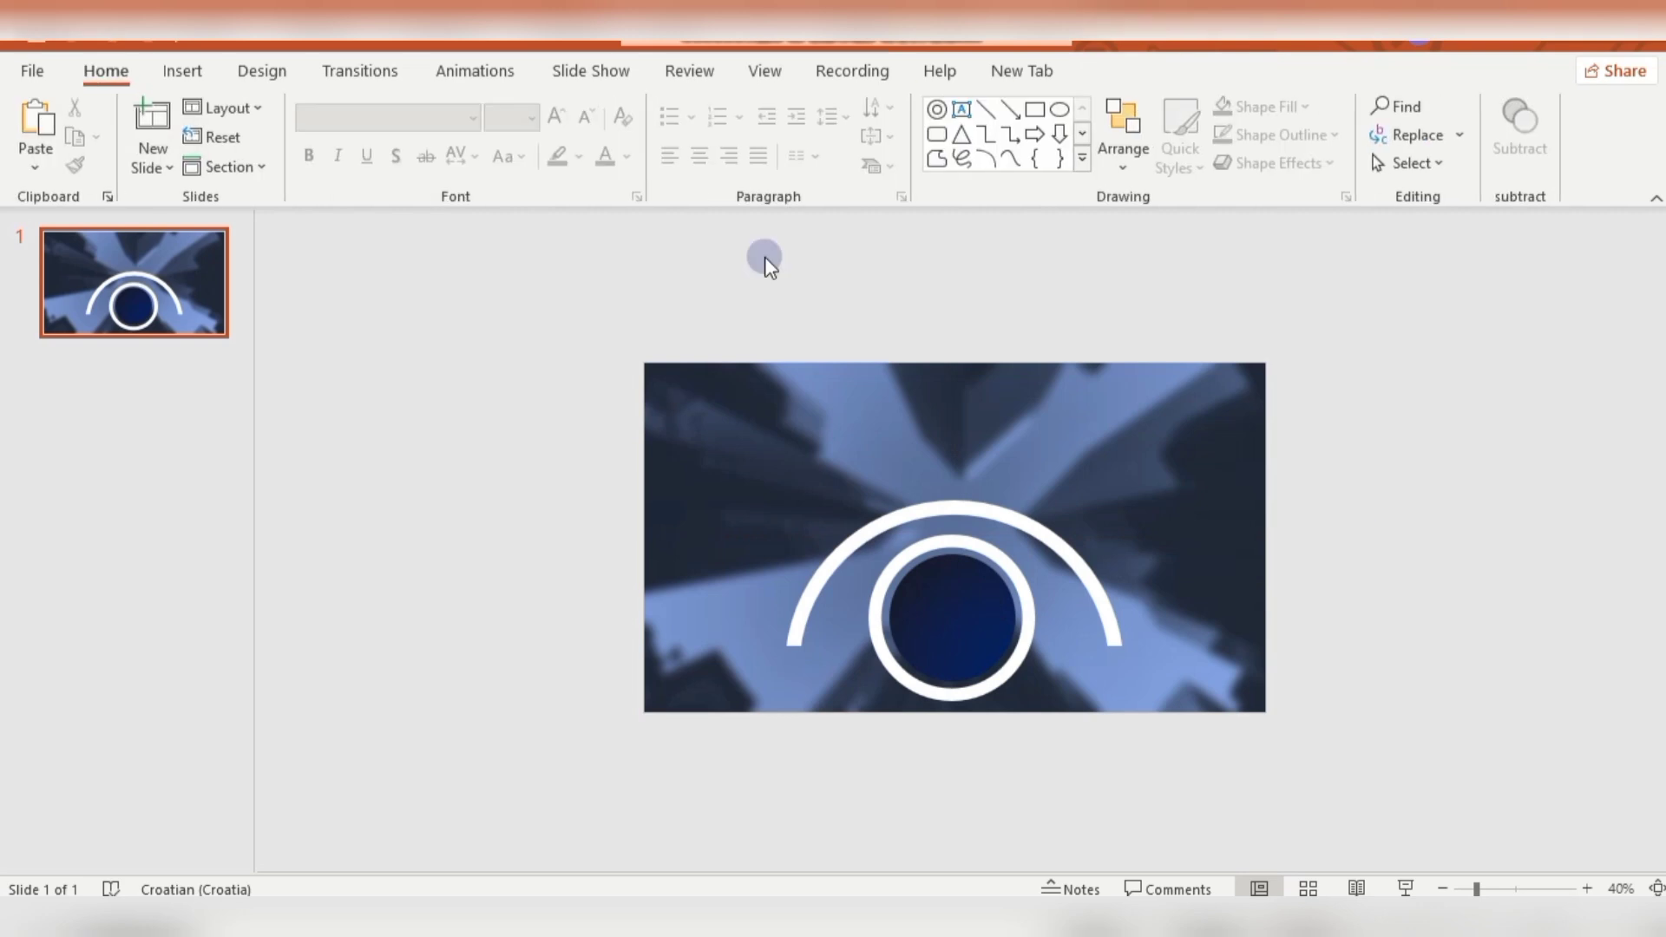
Add a text box above the arc reading "INFOGRAPHIC DESIGN", split over two lines.
click(183, 73)
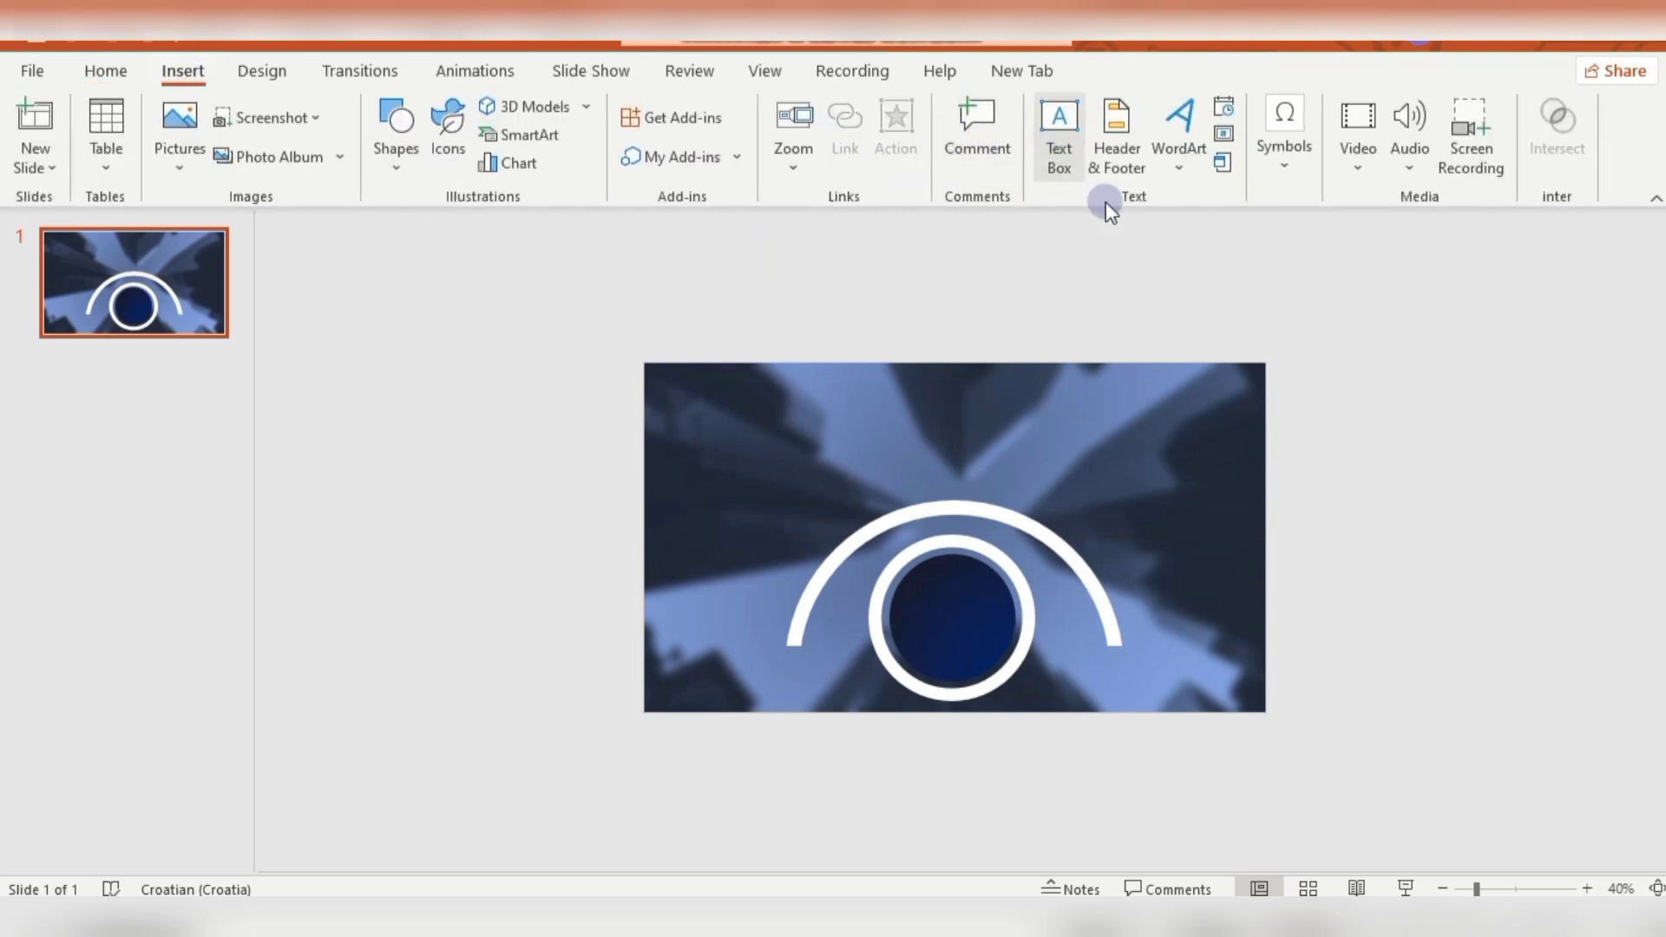
click(1586, 888)
click(1586, 889)
click(1059, 130)
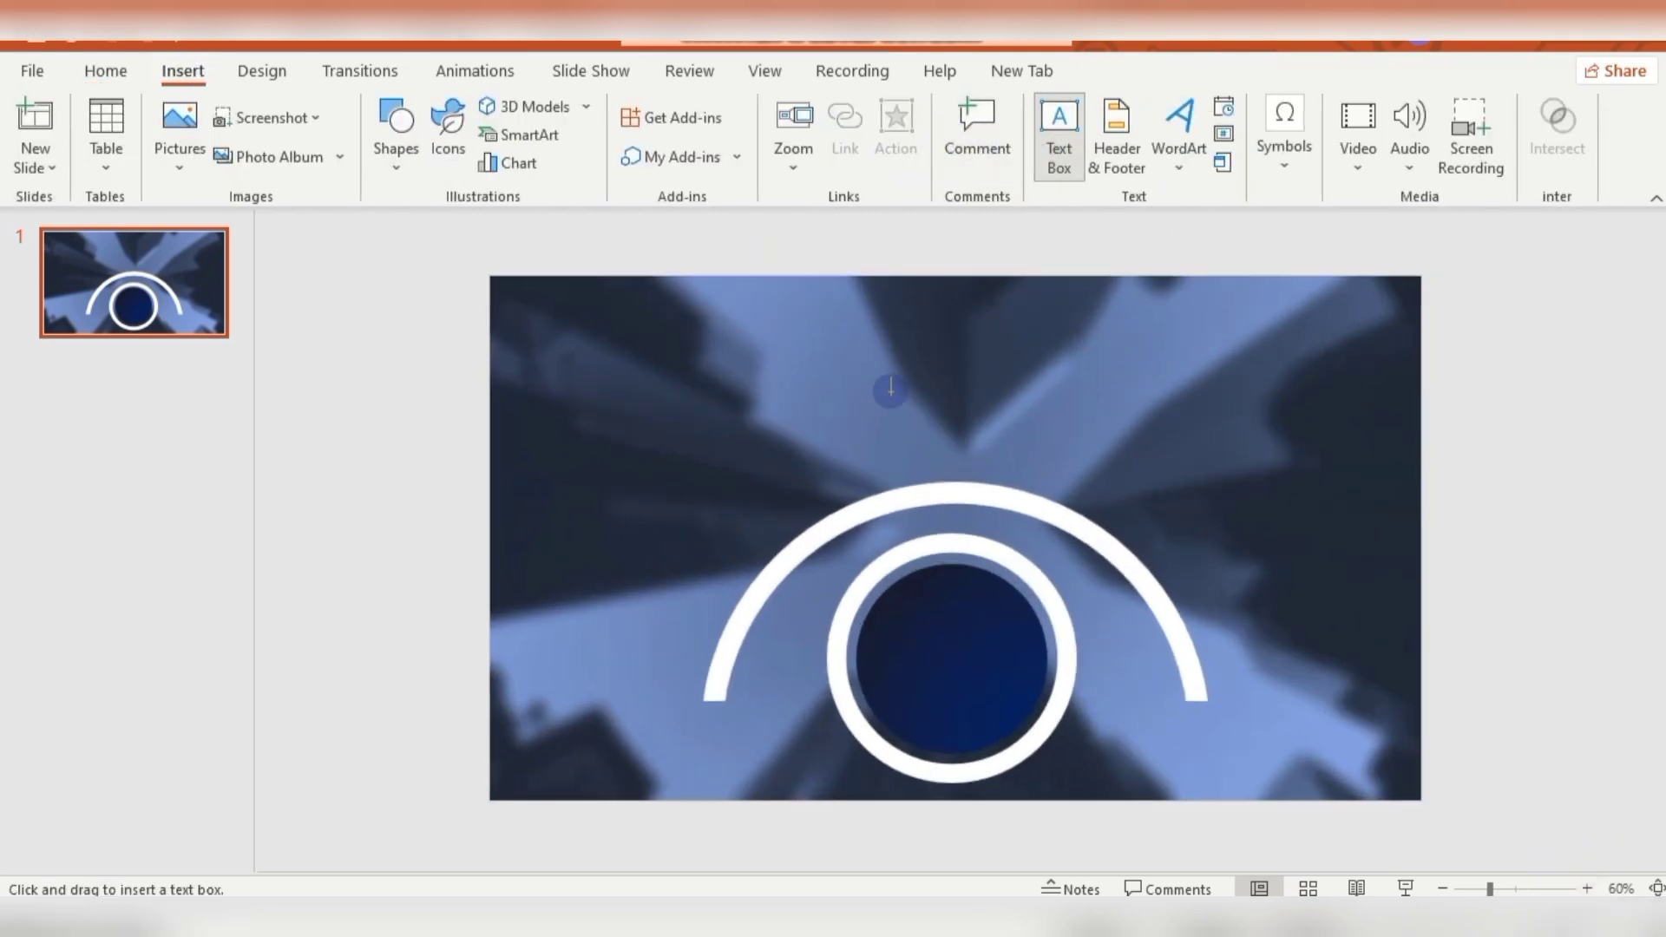
drag(921, 406, 1278, 451)
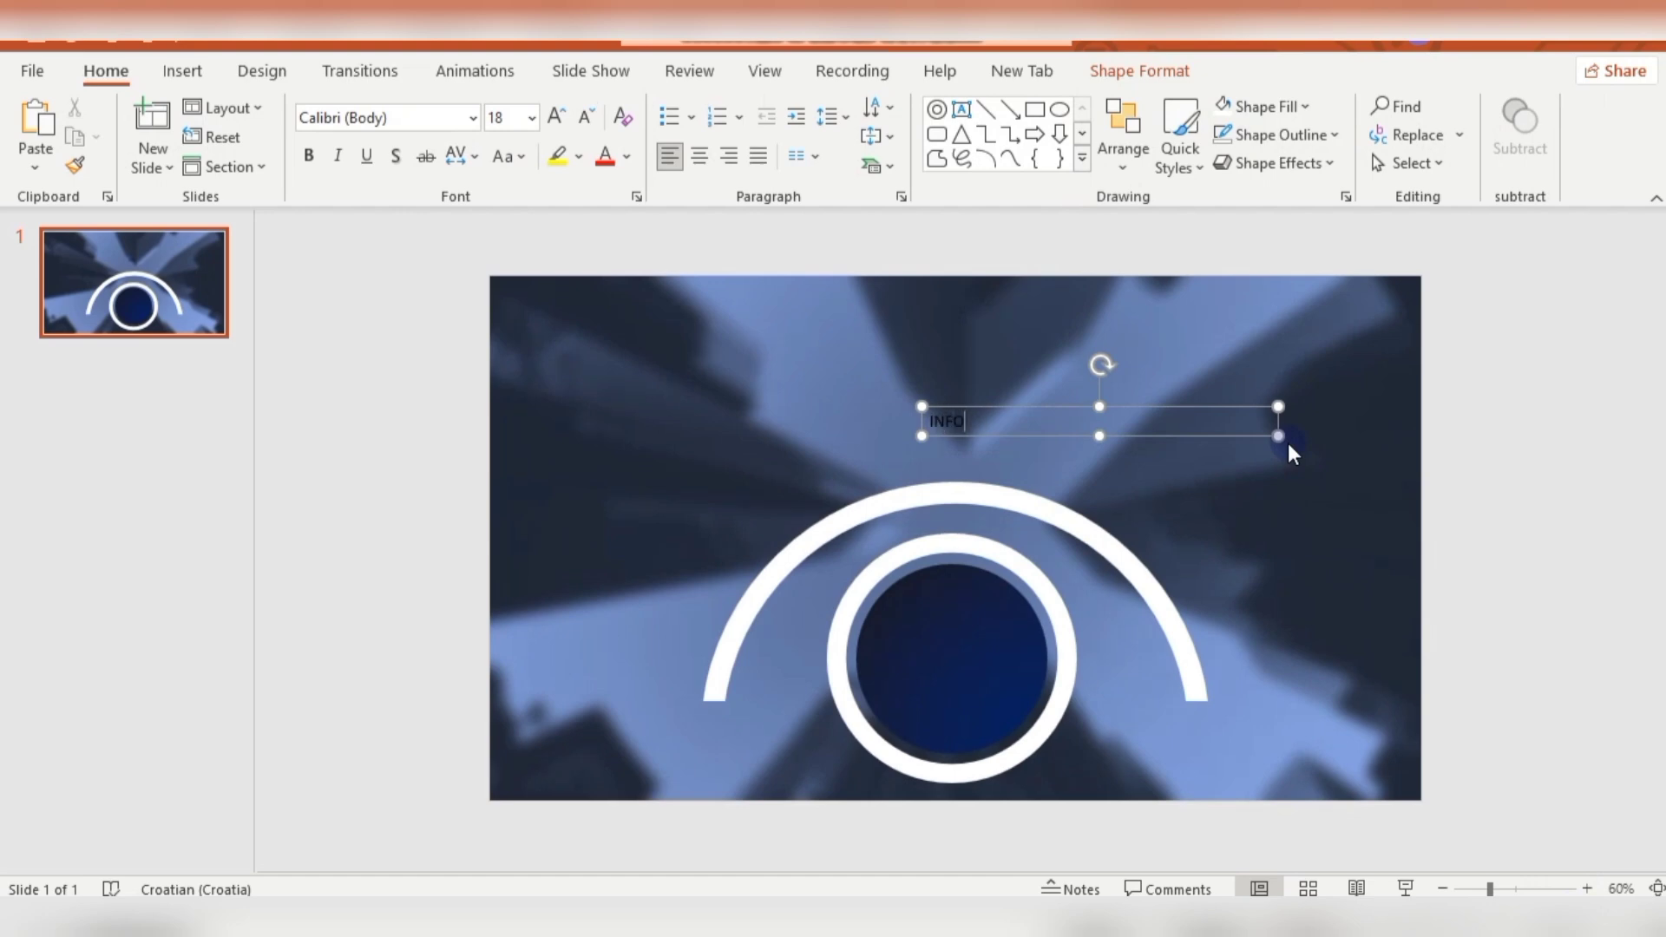
text(INFOGRAPHIC DESIGN)
click(1029, 423)
key(Return)
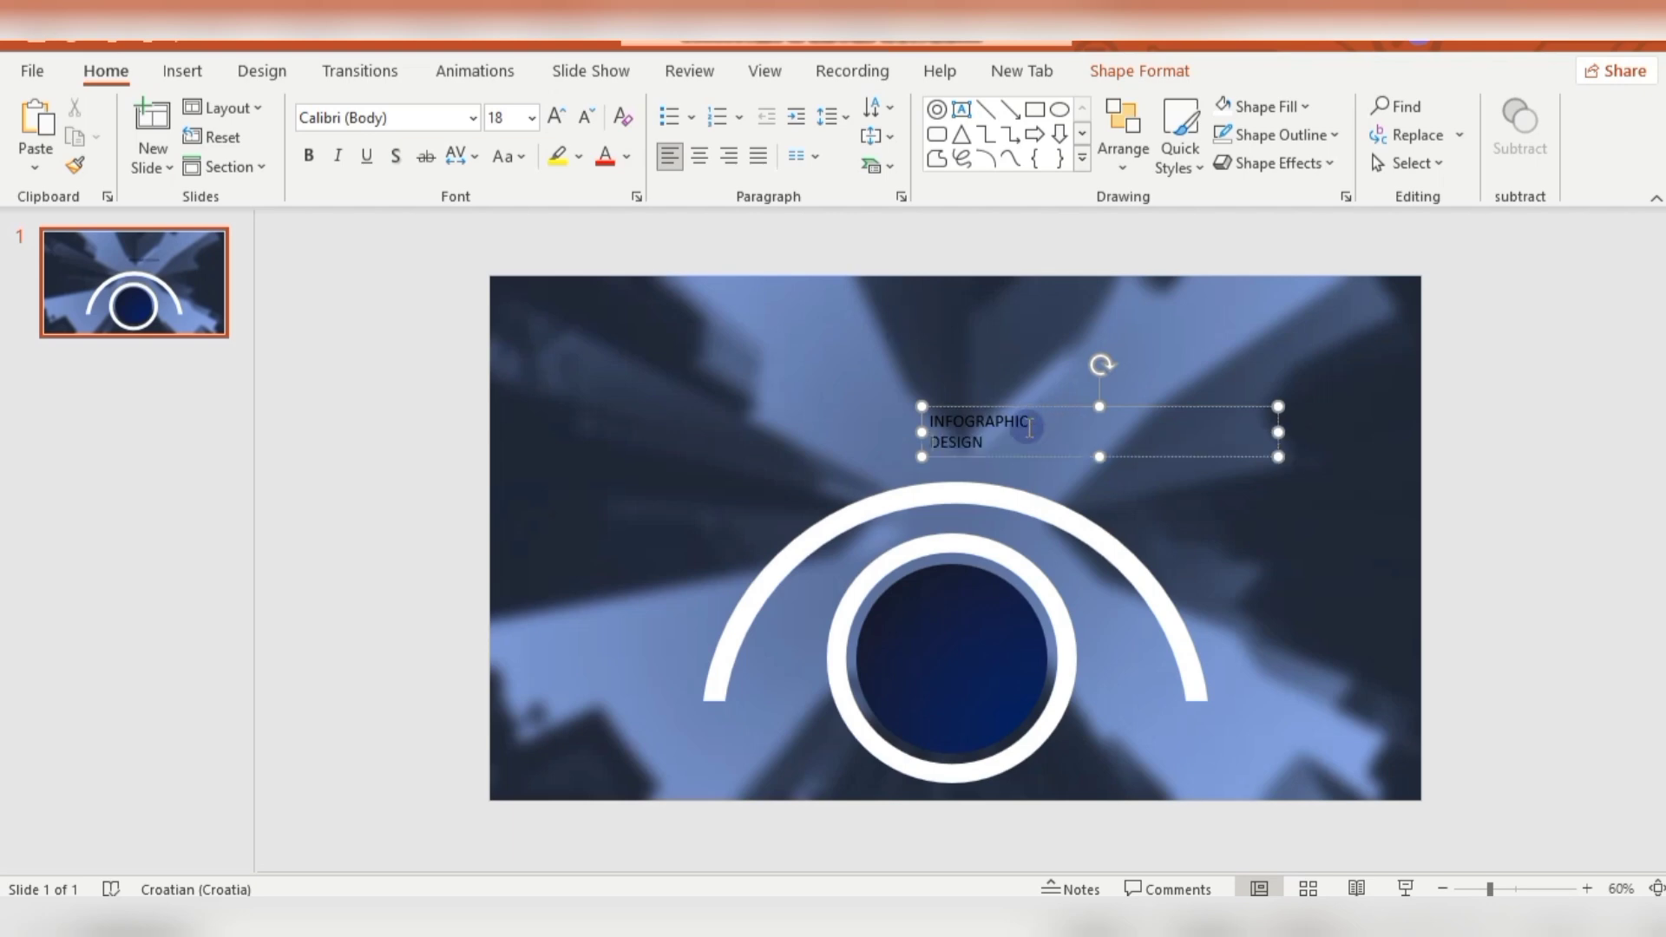
Center-align the INFOGRAPHIC DESIGN text and set its font to Montserrat SemiBold.
drag(958, 428, 927, 422)
click(699, 156)
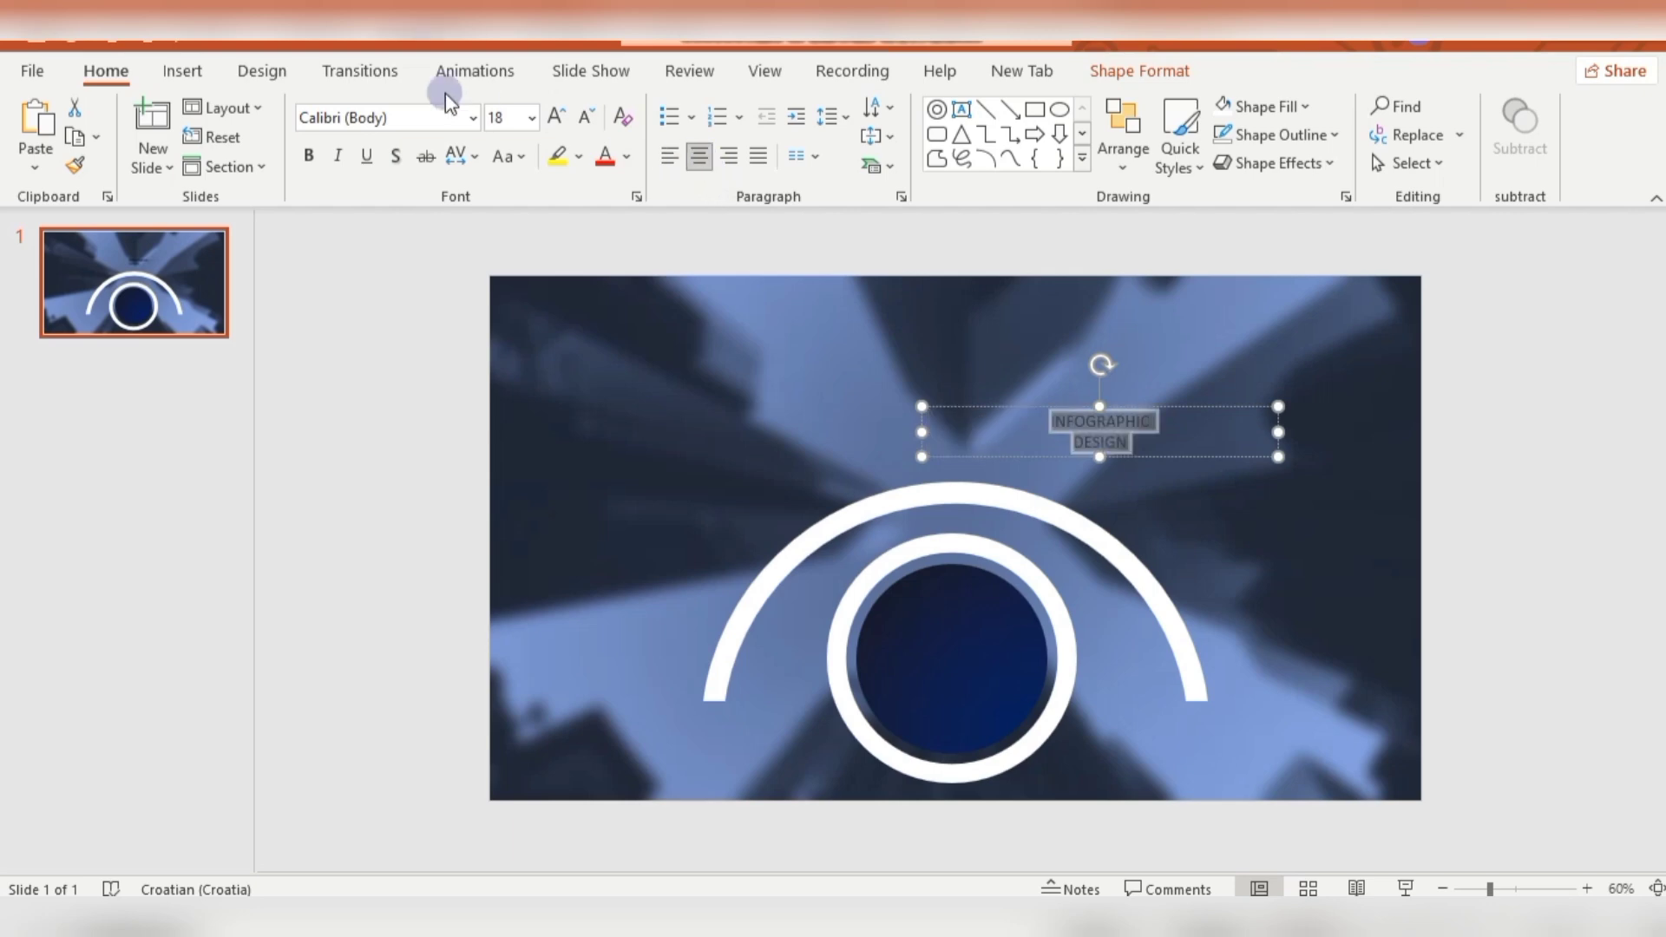
click(473, 117)
text(Magneto)
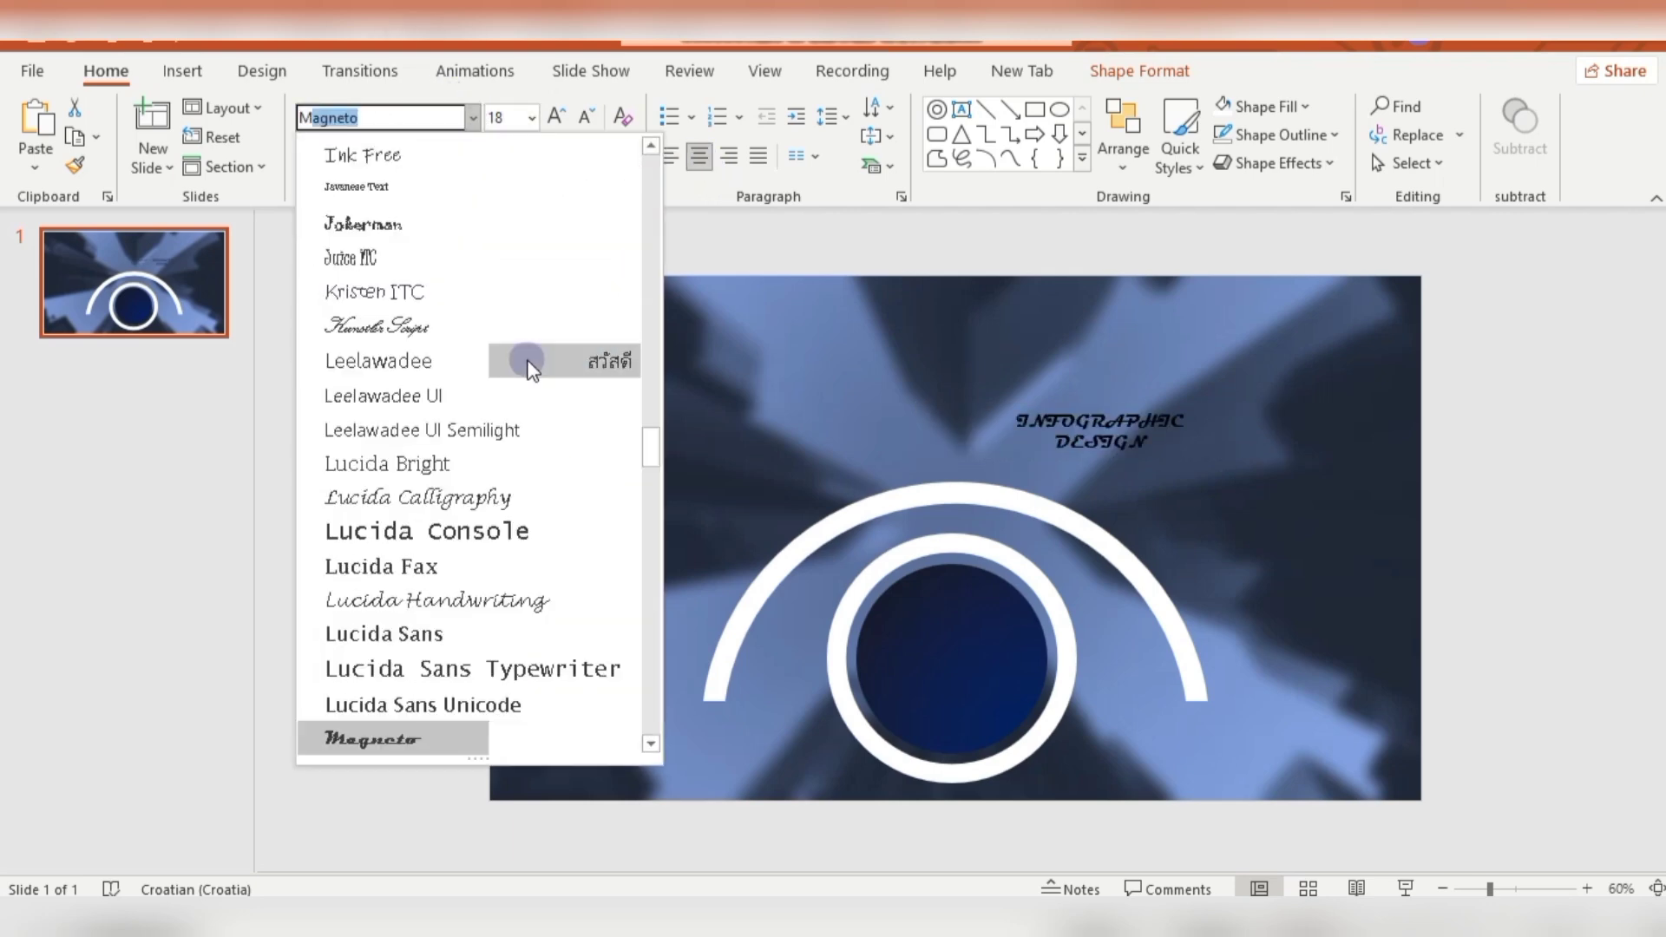
drag(653, 442, 679, 524)
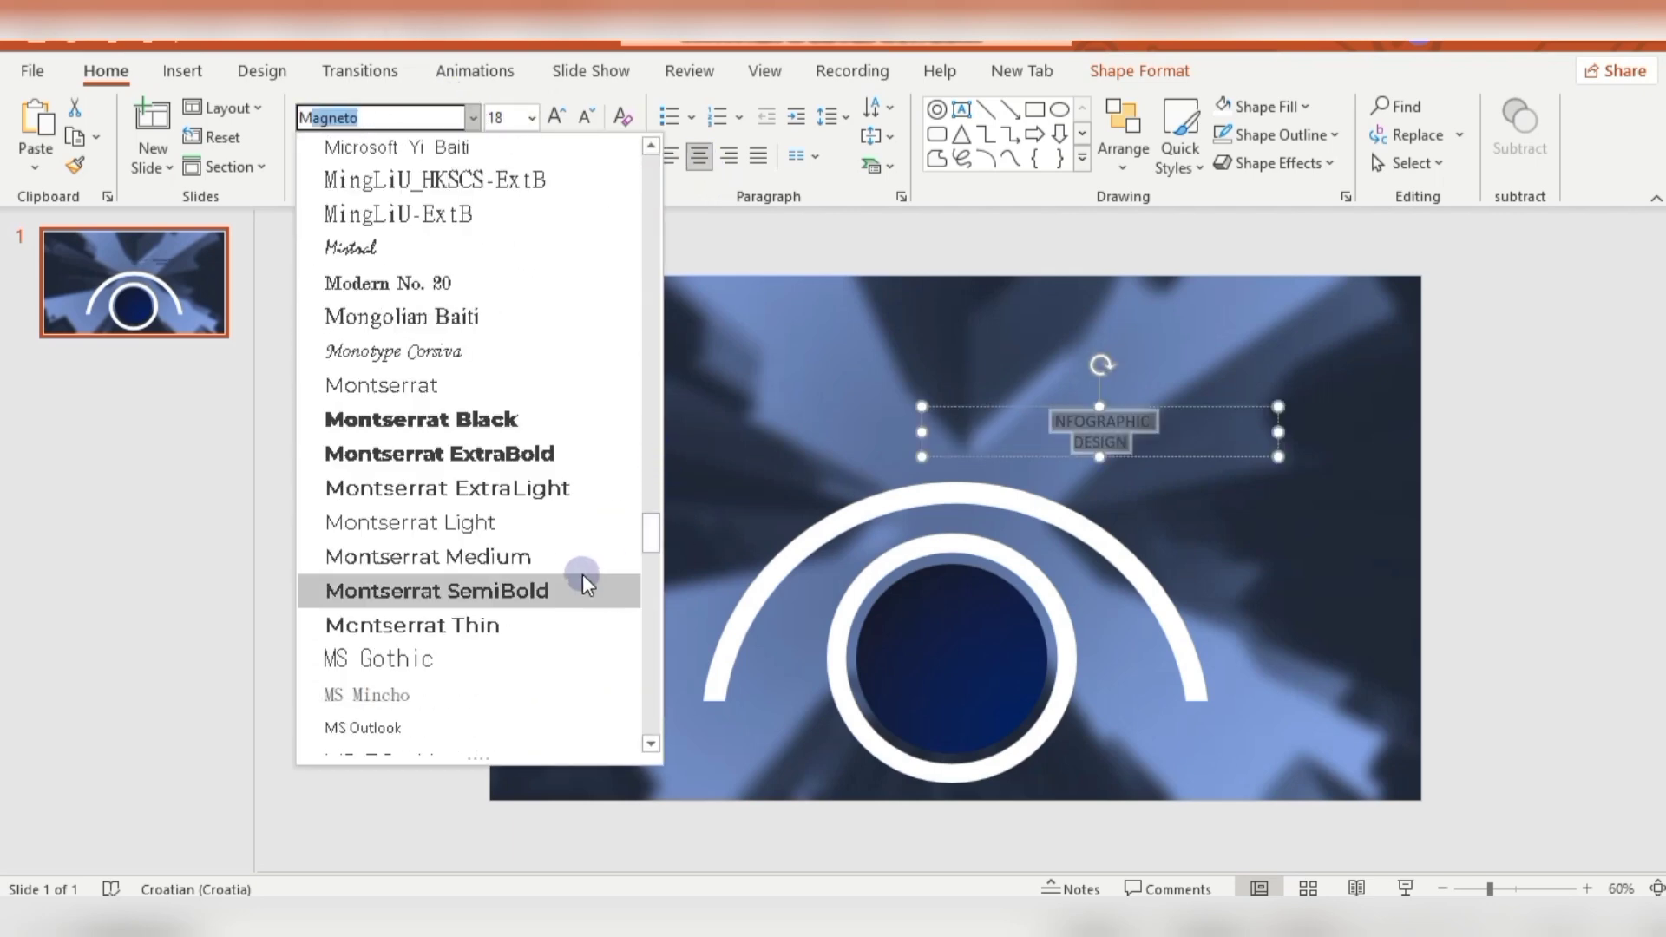
click(580, 577)
Format the title text in white at 20 pt and place it centered inside the gradient circle.
click(605, 220)
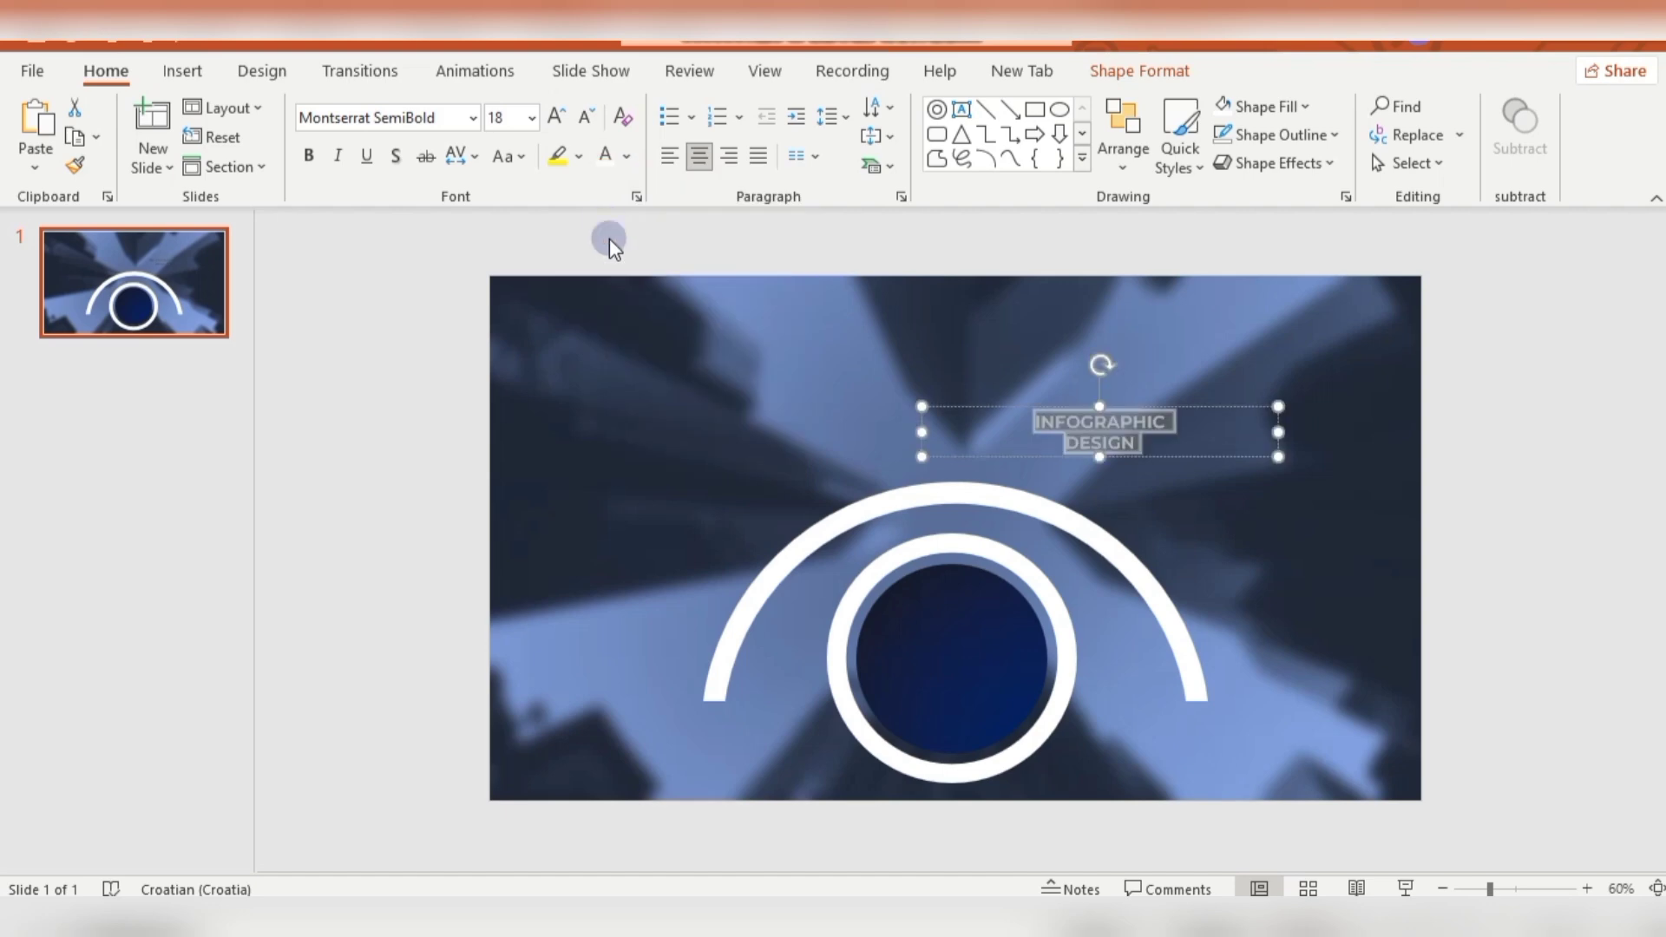
click(557, 116)
drag(1142, 408, 1000, 639)
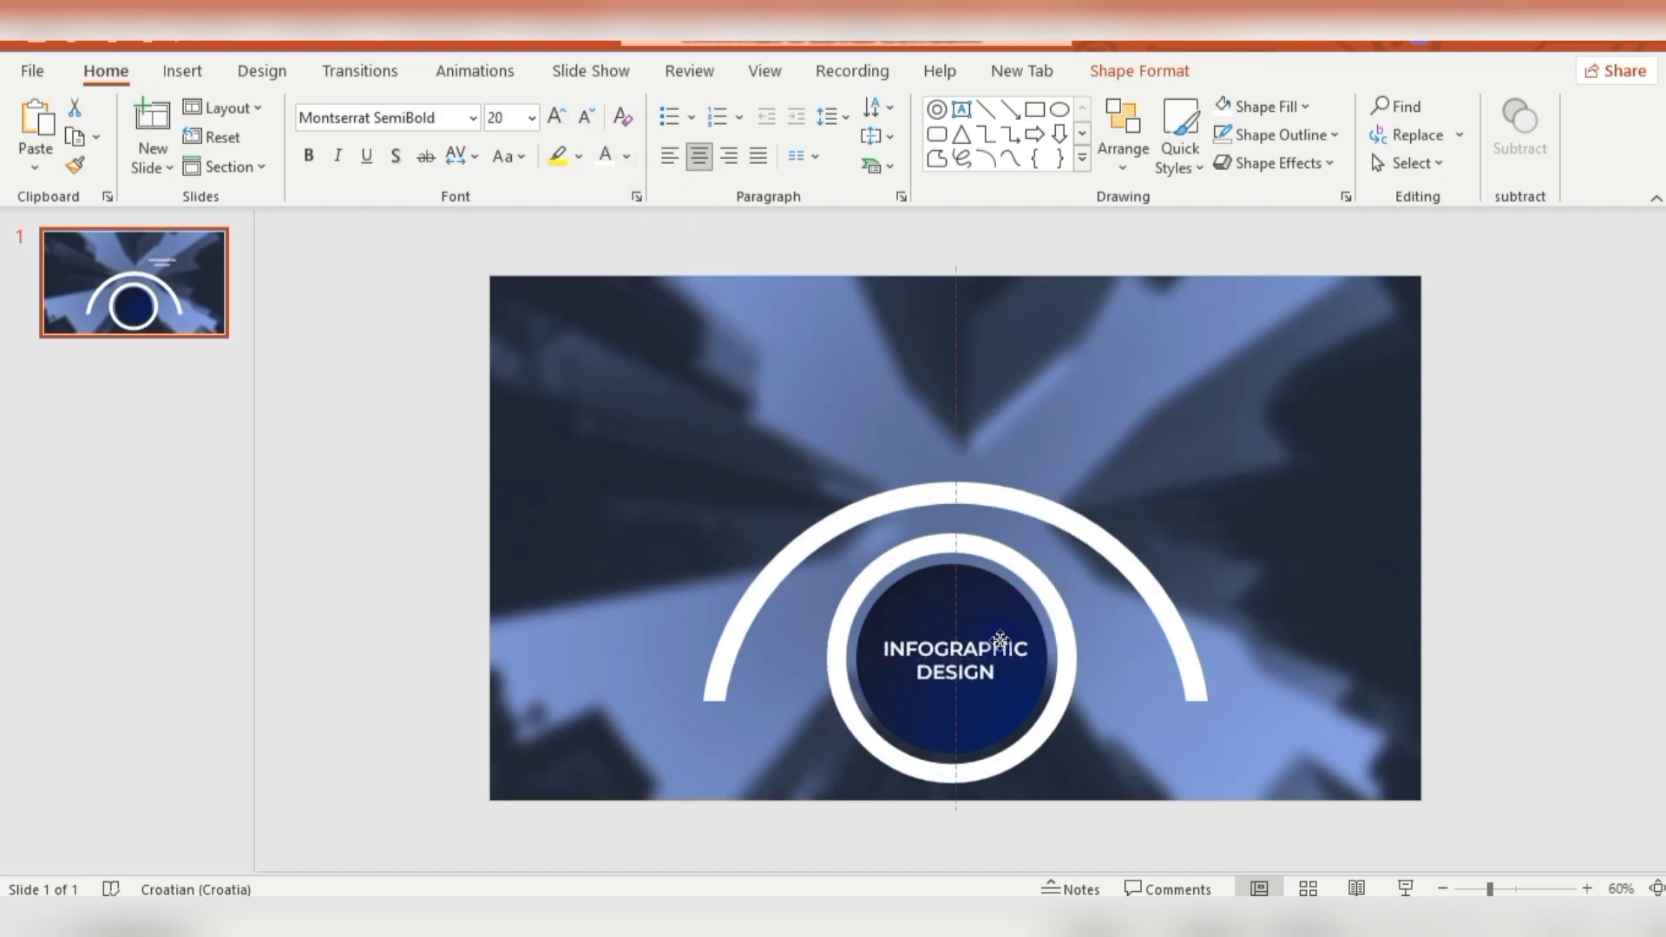
Move the white arc slightly upward, away from the central ring.
drag(1183, 669, 1181, 662)
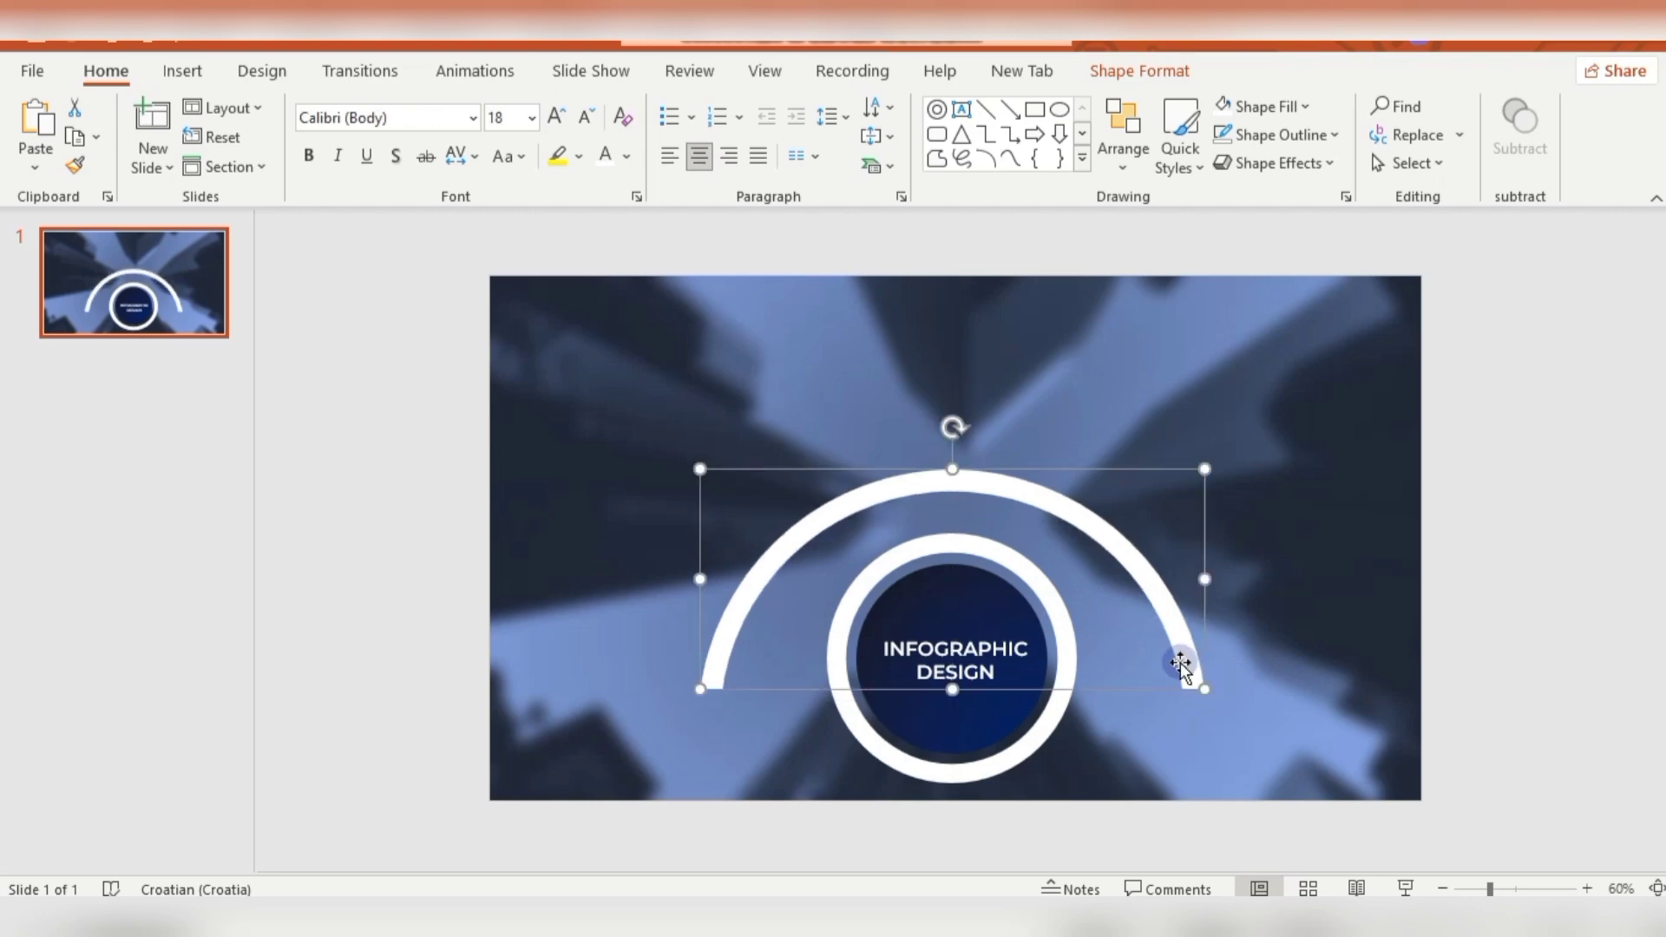
click(1506, 466)
Copy the central circle and ring to the slide's upper right, with a very thin ring and a slightly larger circle.
click(1012, 567)
drag(986, 613, 1406, 425)
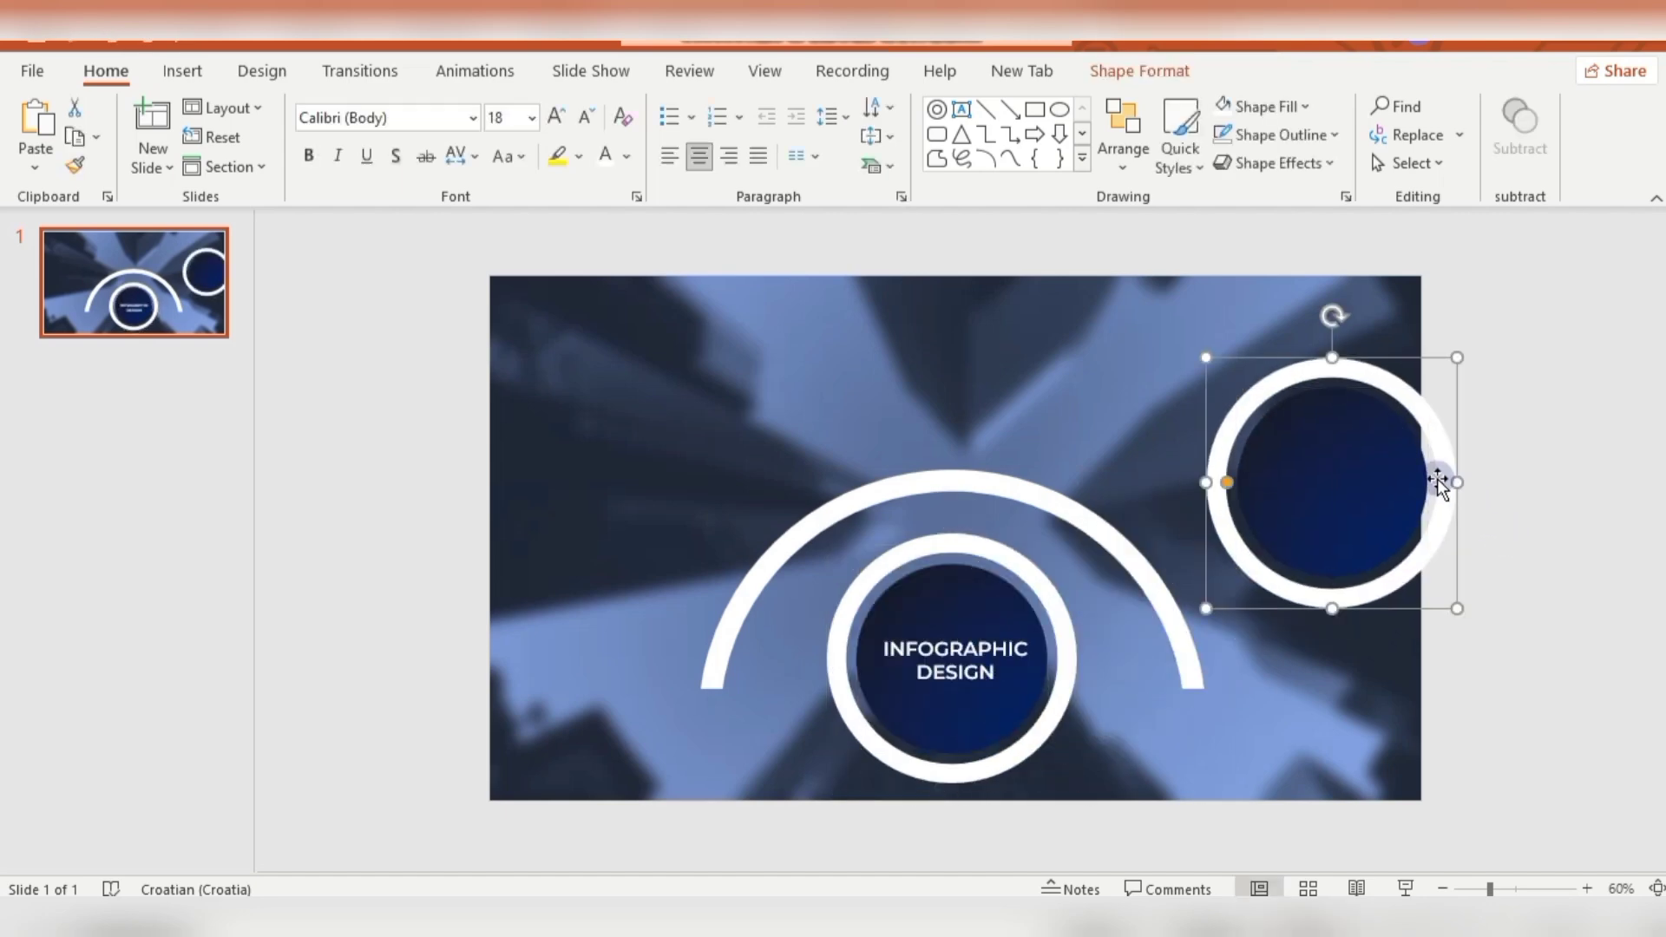
drag(1225, 483, 1211, 453)
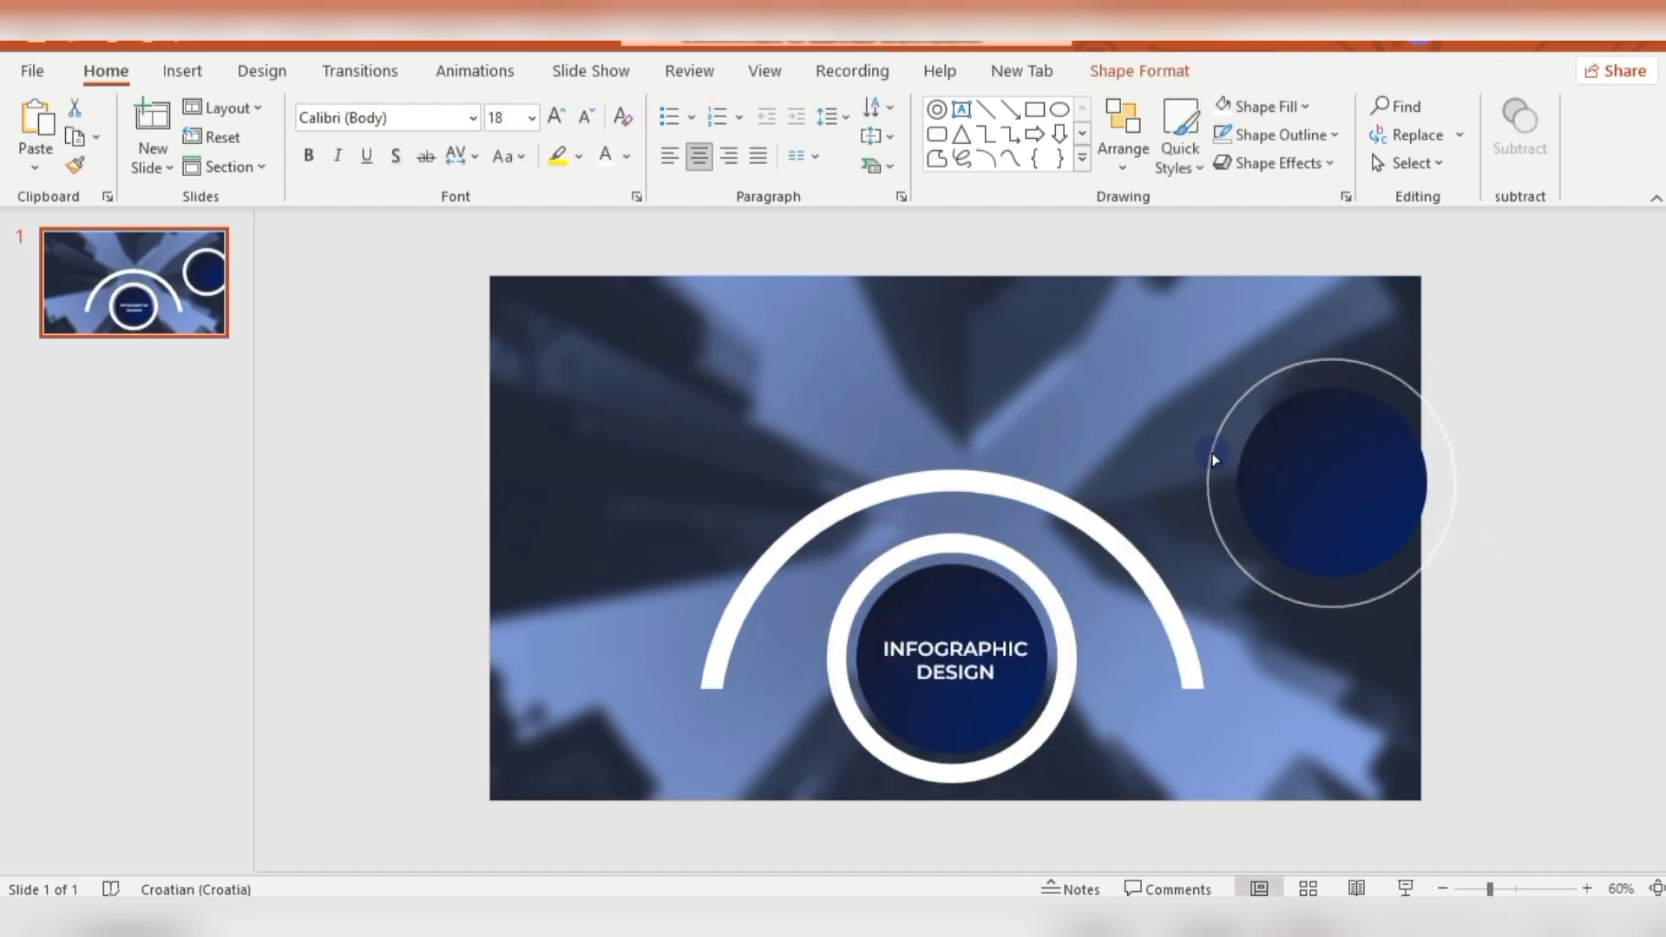
click(1212, 460)
mouse_move(1456, 606)
mouse_down()
mouse_move(1424, 576)
mouse_move(1434, 587)
mouse_up()
drag(1355, 526, 1355, 522)
Group the thin ring with its circle, shrink the group, and place copies at the arc's lower left and upper left.
shift+click(1386, 370)
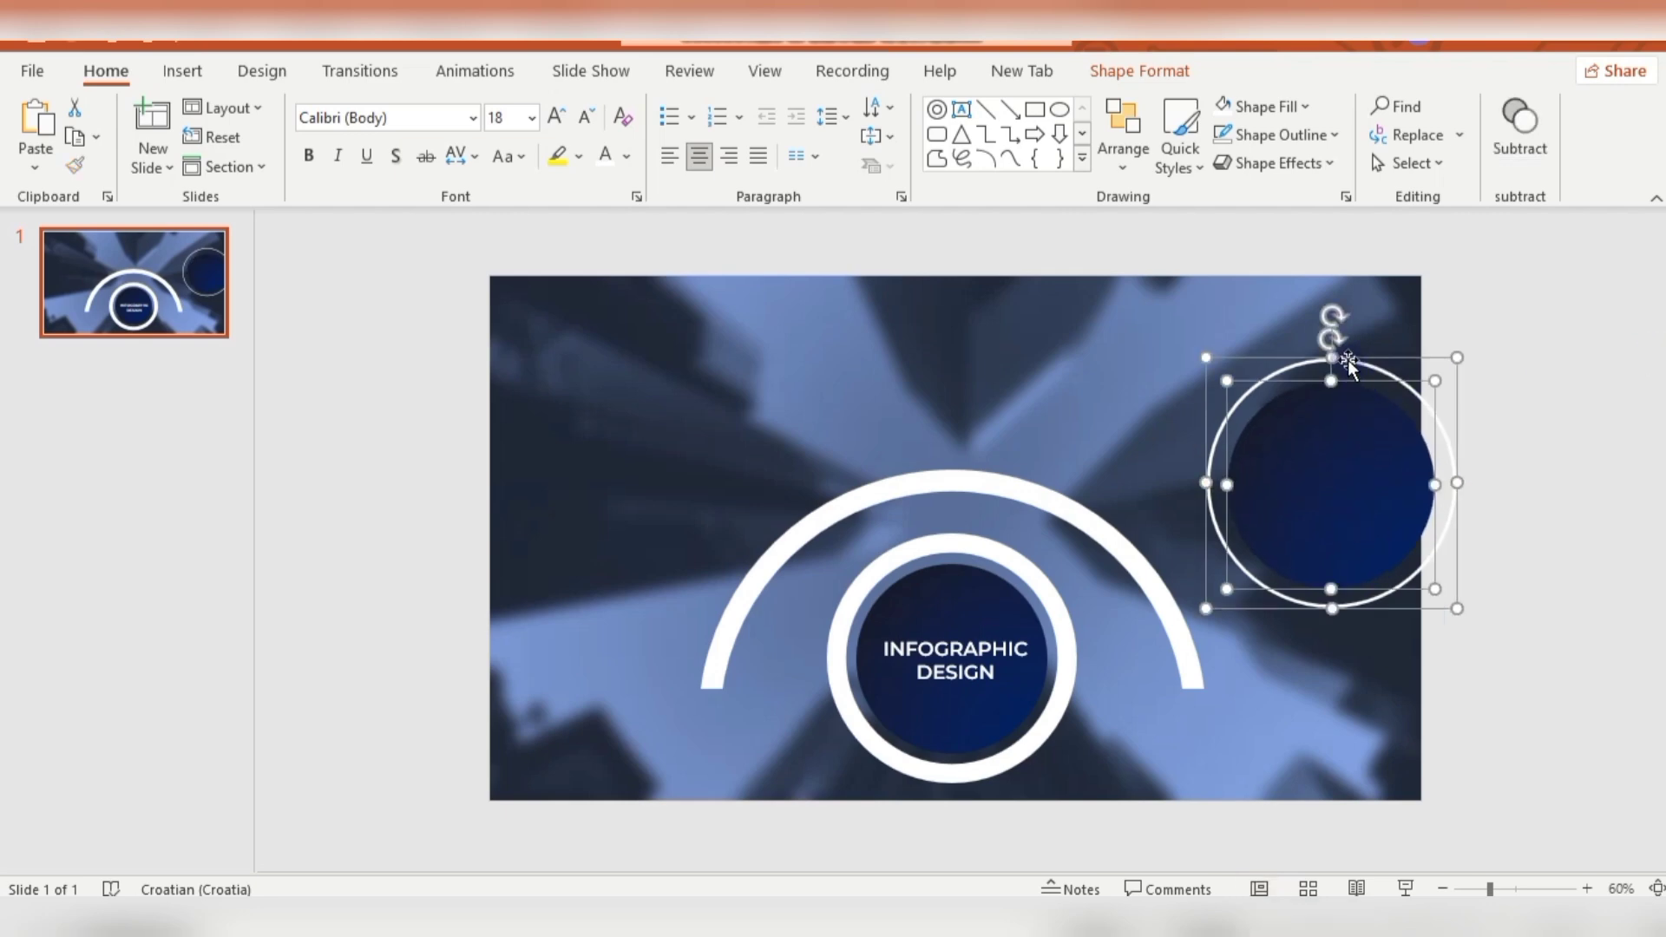
right_click(1347, 359)
mouse_move(1383, 525)
click(1284, 532)
drag(1463, 616, 734, 466)
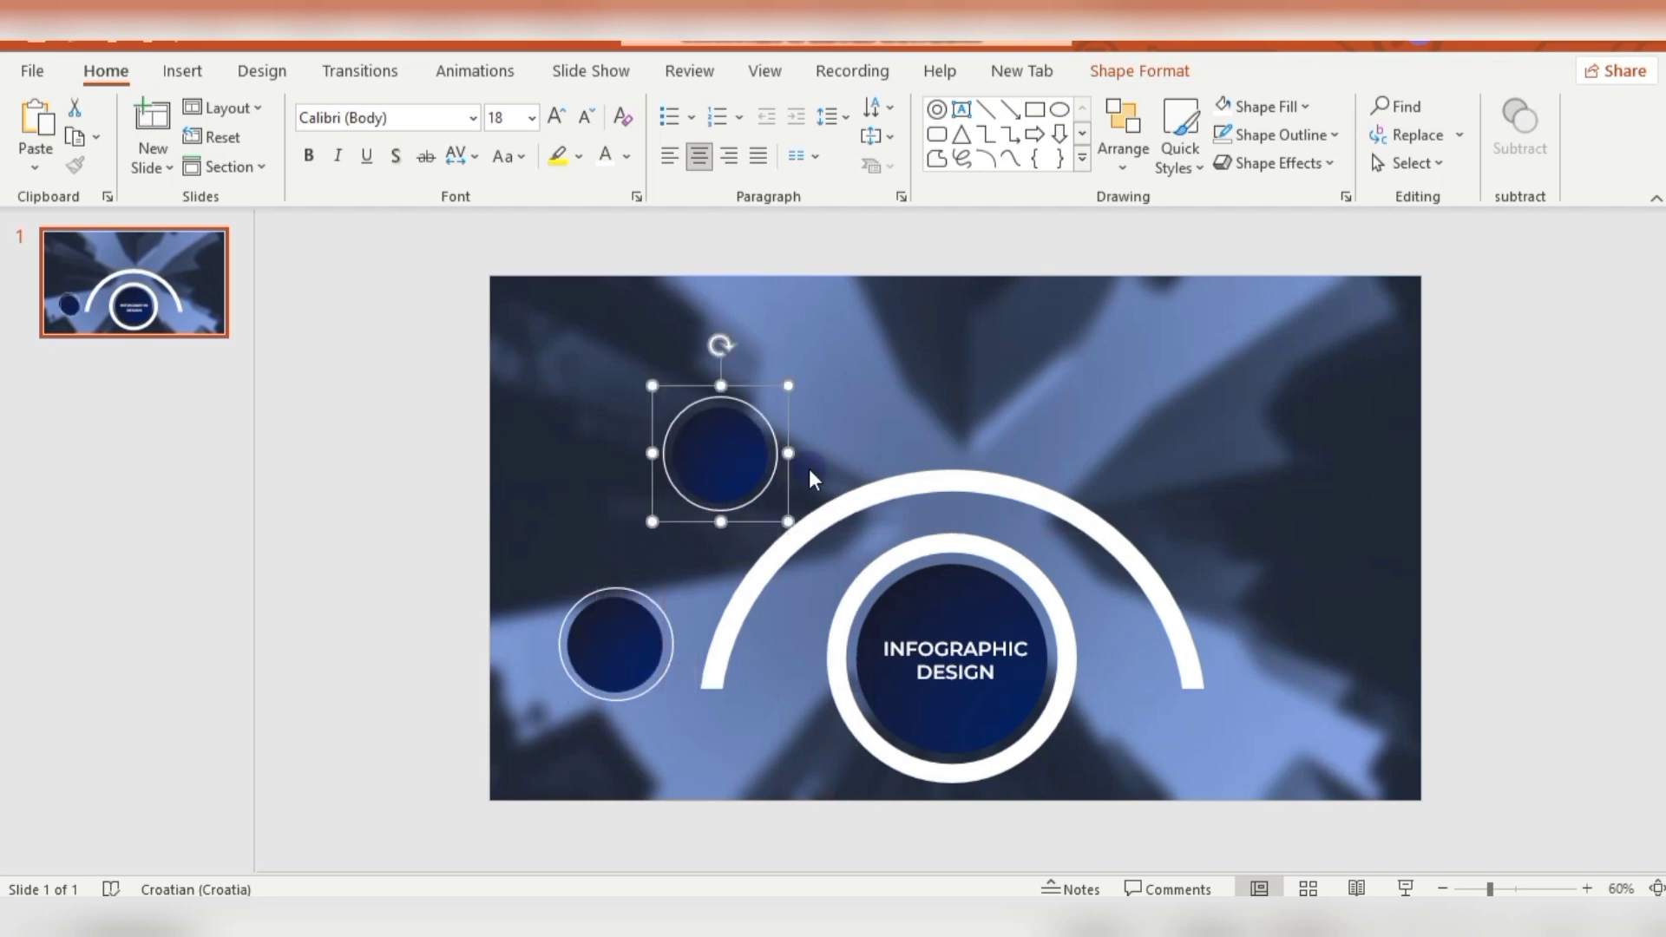
Duplicate the small circle group and place copies above the arc, at its upper right and at its lower right.
key(ctrl+d)
drag(859, 335, 970, 399)
key(ctrl+d)
drag(1189, 358, 1296, 653)
click(1473, 437)
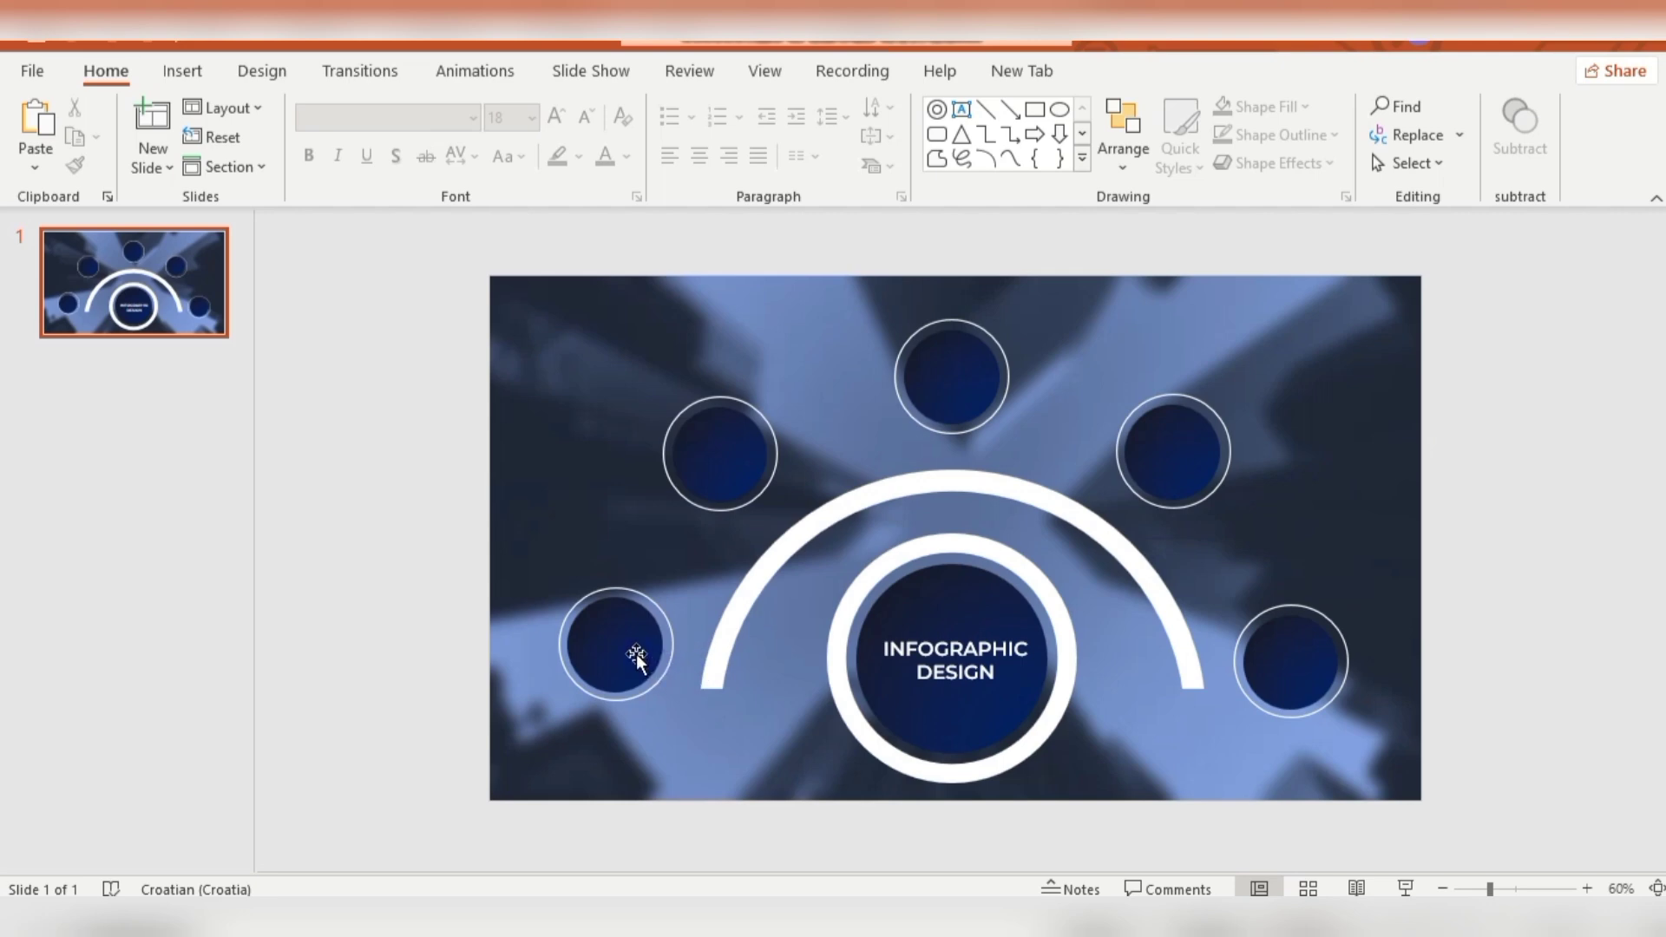
Move the five small circle groups inward so they sit right along the arc's outer edge.
drag(608, 685, 648, 670)
drag(715, 460, 745, 491)
drag(966, 375, 970, 409)
drag(1175, 469, 1168, 487)
mouse_move(1258, 694)
mouse_down()
mouse_move(1273, 689)
mouse_move(1256, 695)
mouse_move(1257, 677)
mouse_move(733, 662)
mouse_move(1256, 675)
mouse_up()
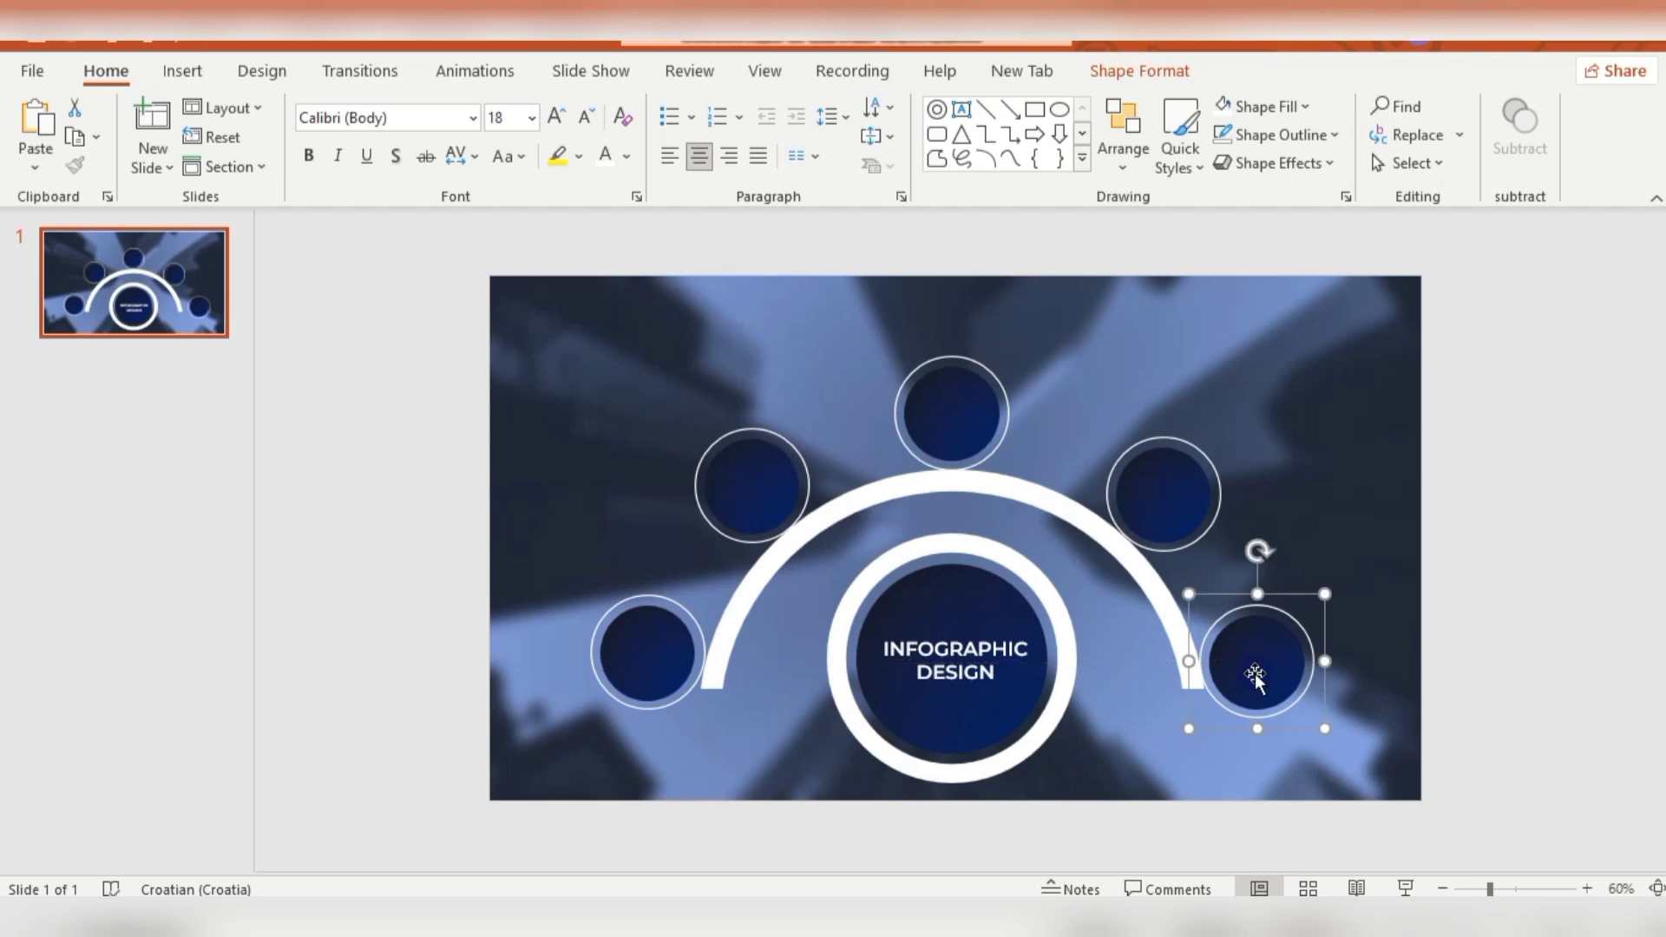
Draw a horizontal arrow line about 7,83 cm long in the slide's upper-left area.
click(184, 71)
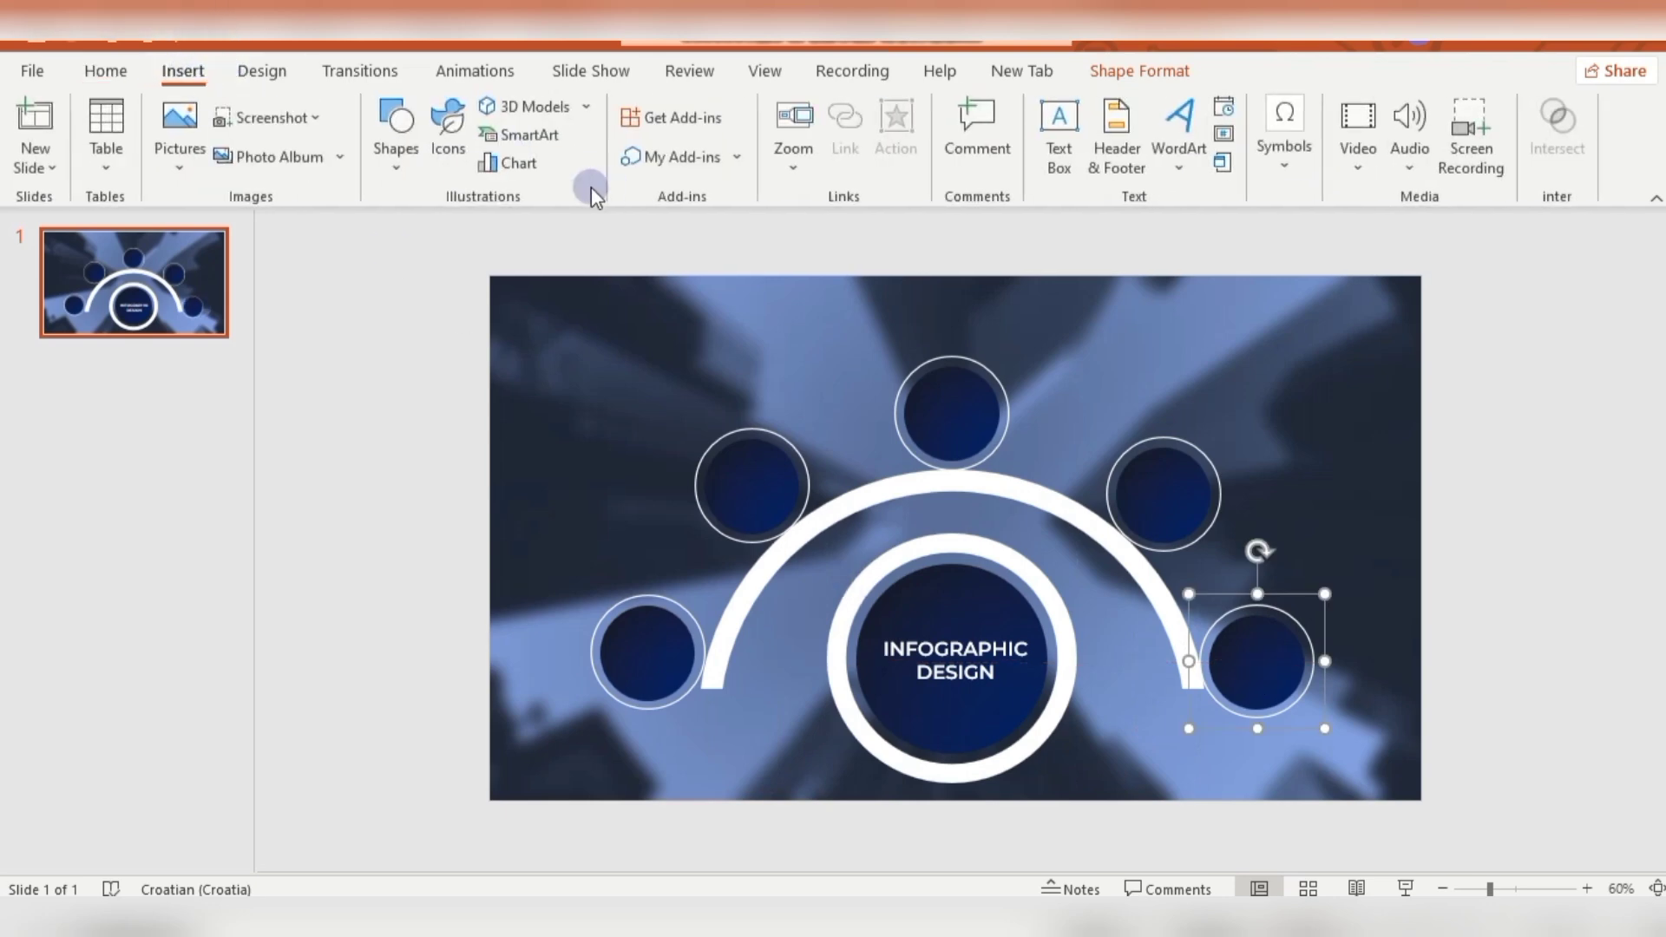
click(392, 160)
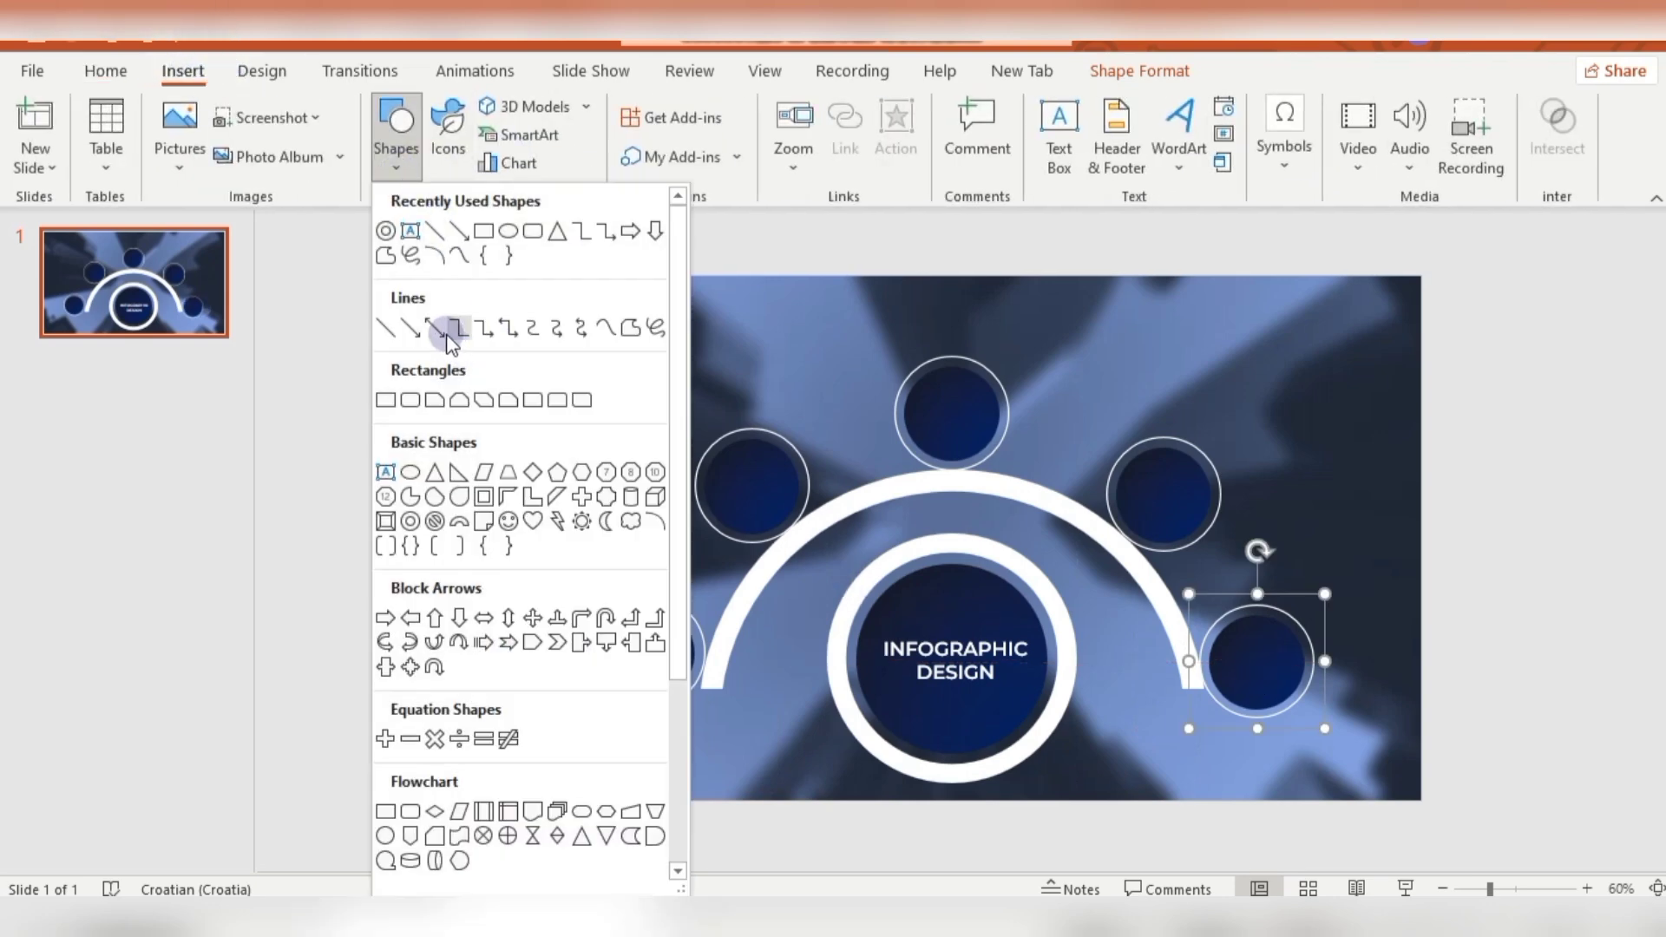
click(410, 328)
drag(660, 358, 745, 361)
Style the arrow line with a white outline, 2¼ pt weight and a dotted dash pattern.
click(706, 134)
click(706, 126)
click(706, 127)
mouse_move(720, 507)
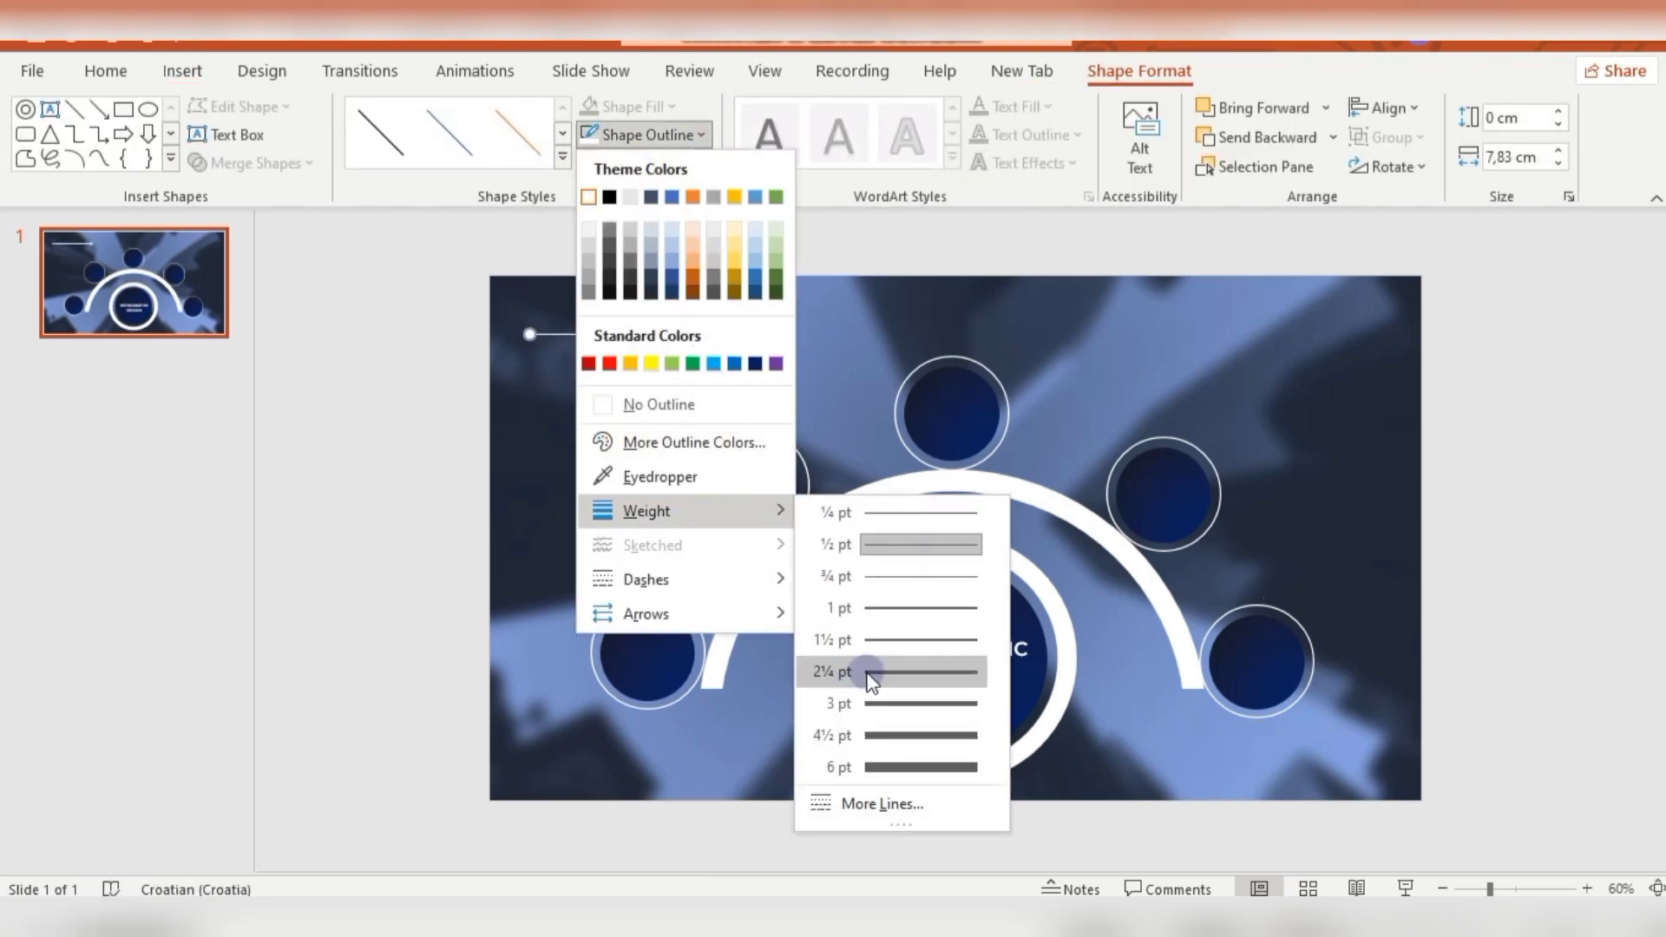
click(872, 674)
click(701, 135)
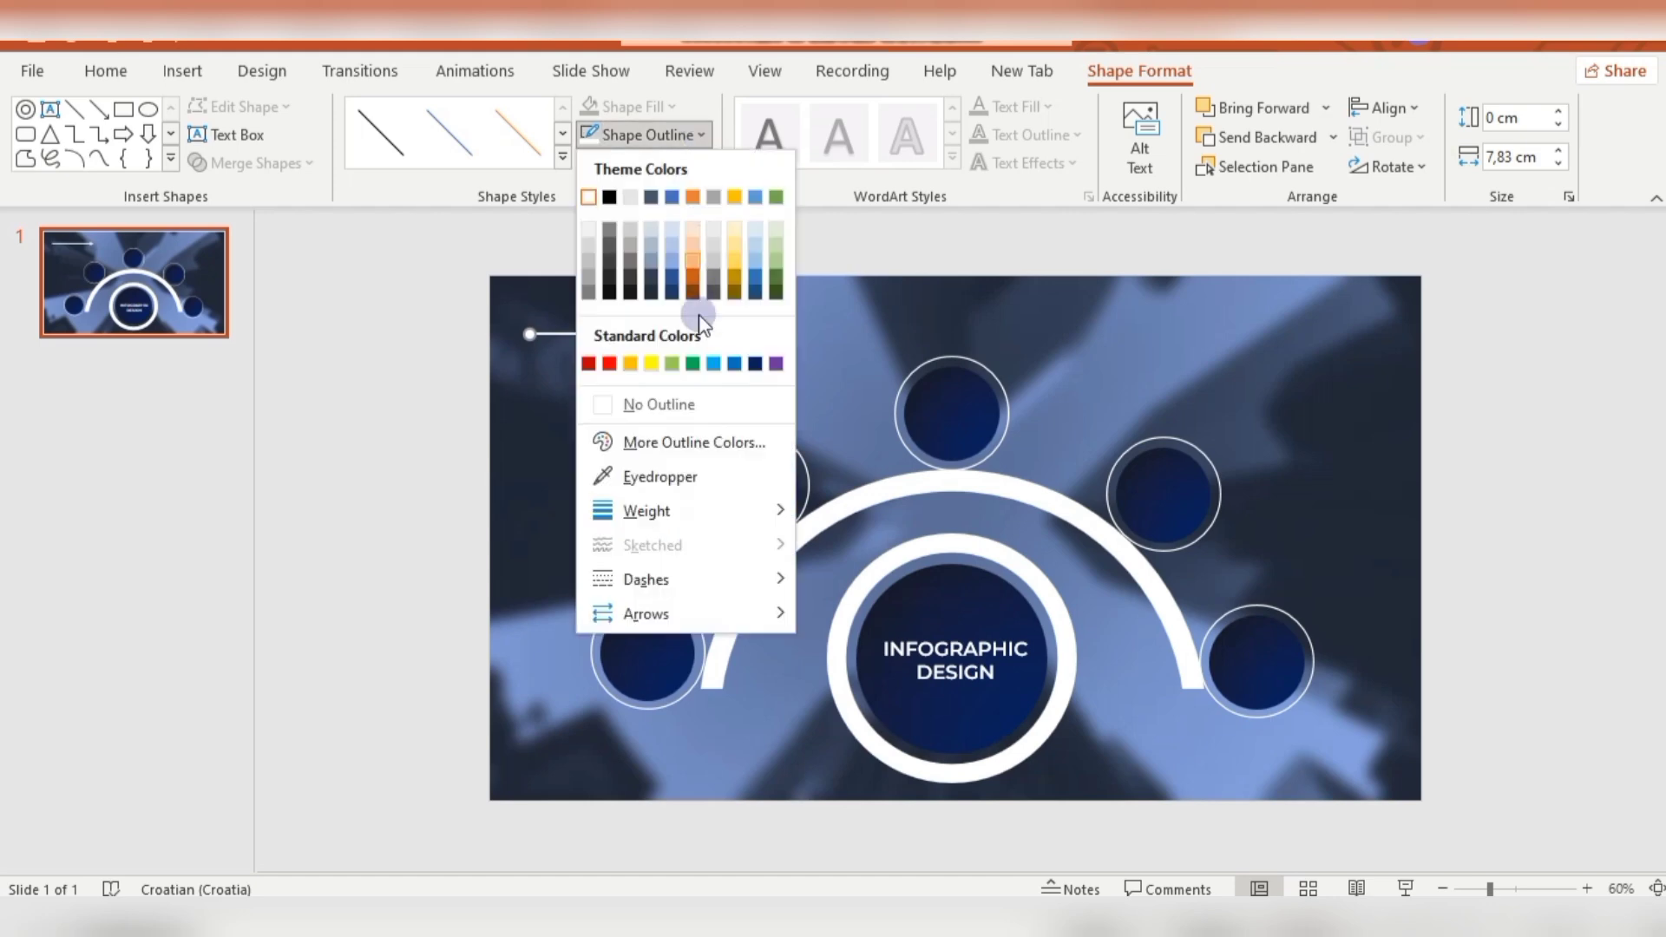
mouse_move(701, 581)
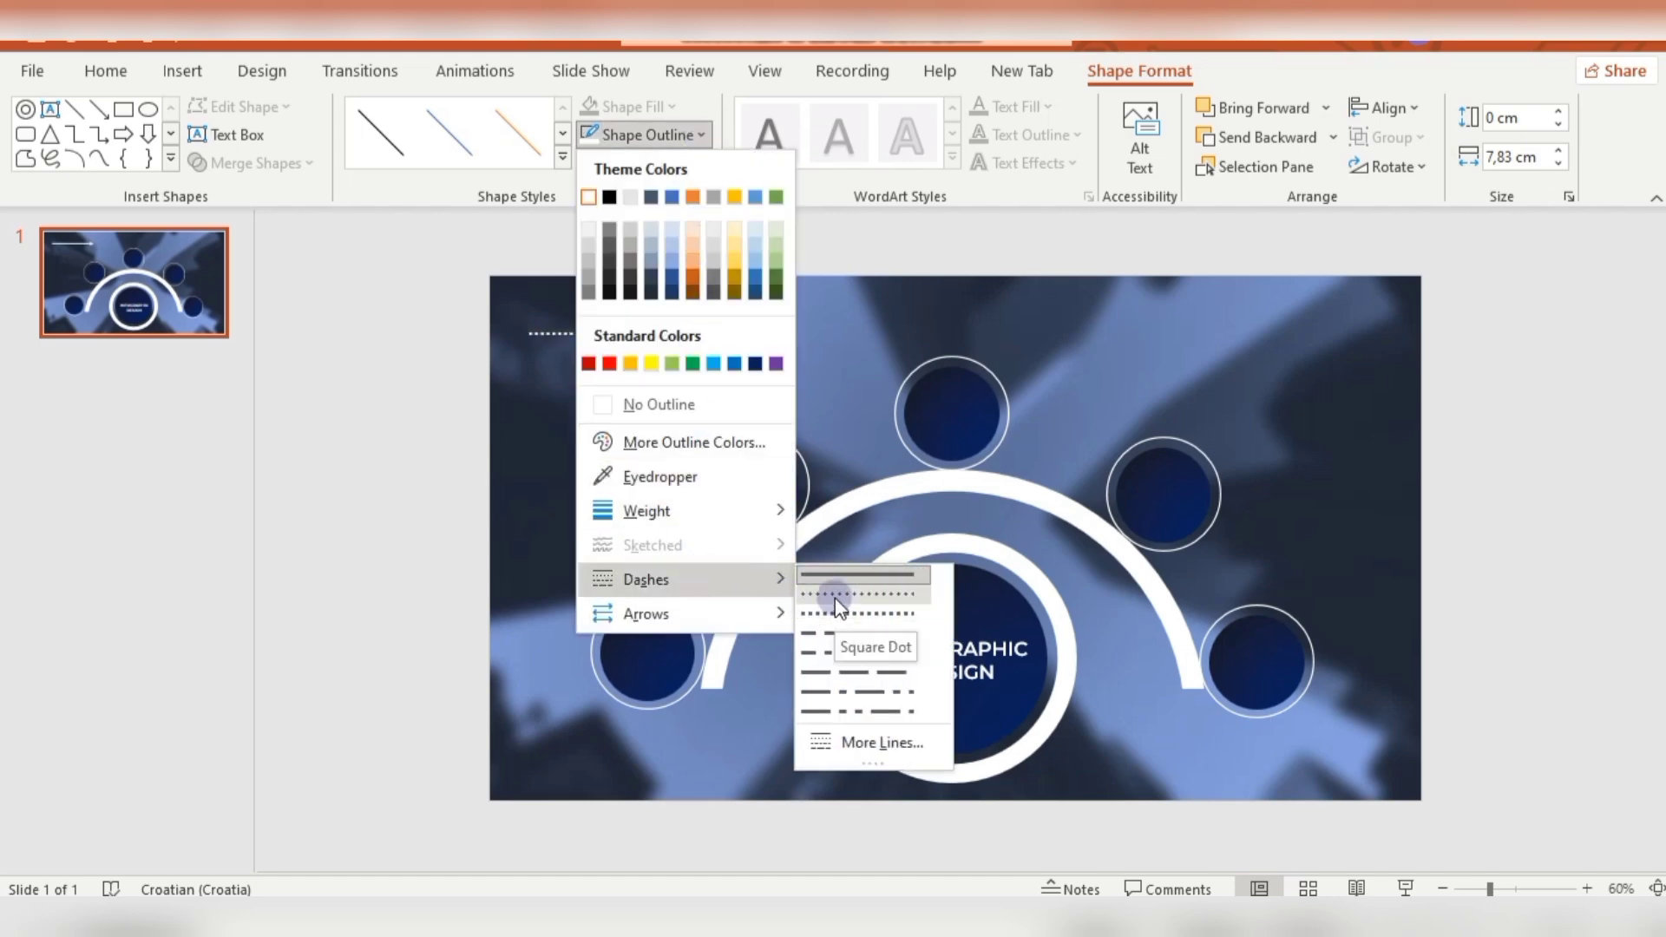
click(835, 599)
Move the dotted arrow between the central ring and the lower-right circle and shorten it to span that gap.
drag(679, 331, 1236, 662)
drag(1089, 662, 1076, 662)
drag(1302, 662, 1200, 662)
click(1345, 675)
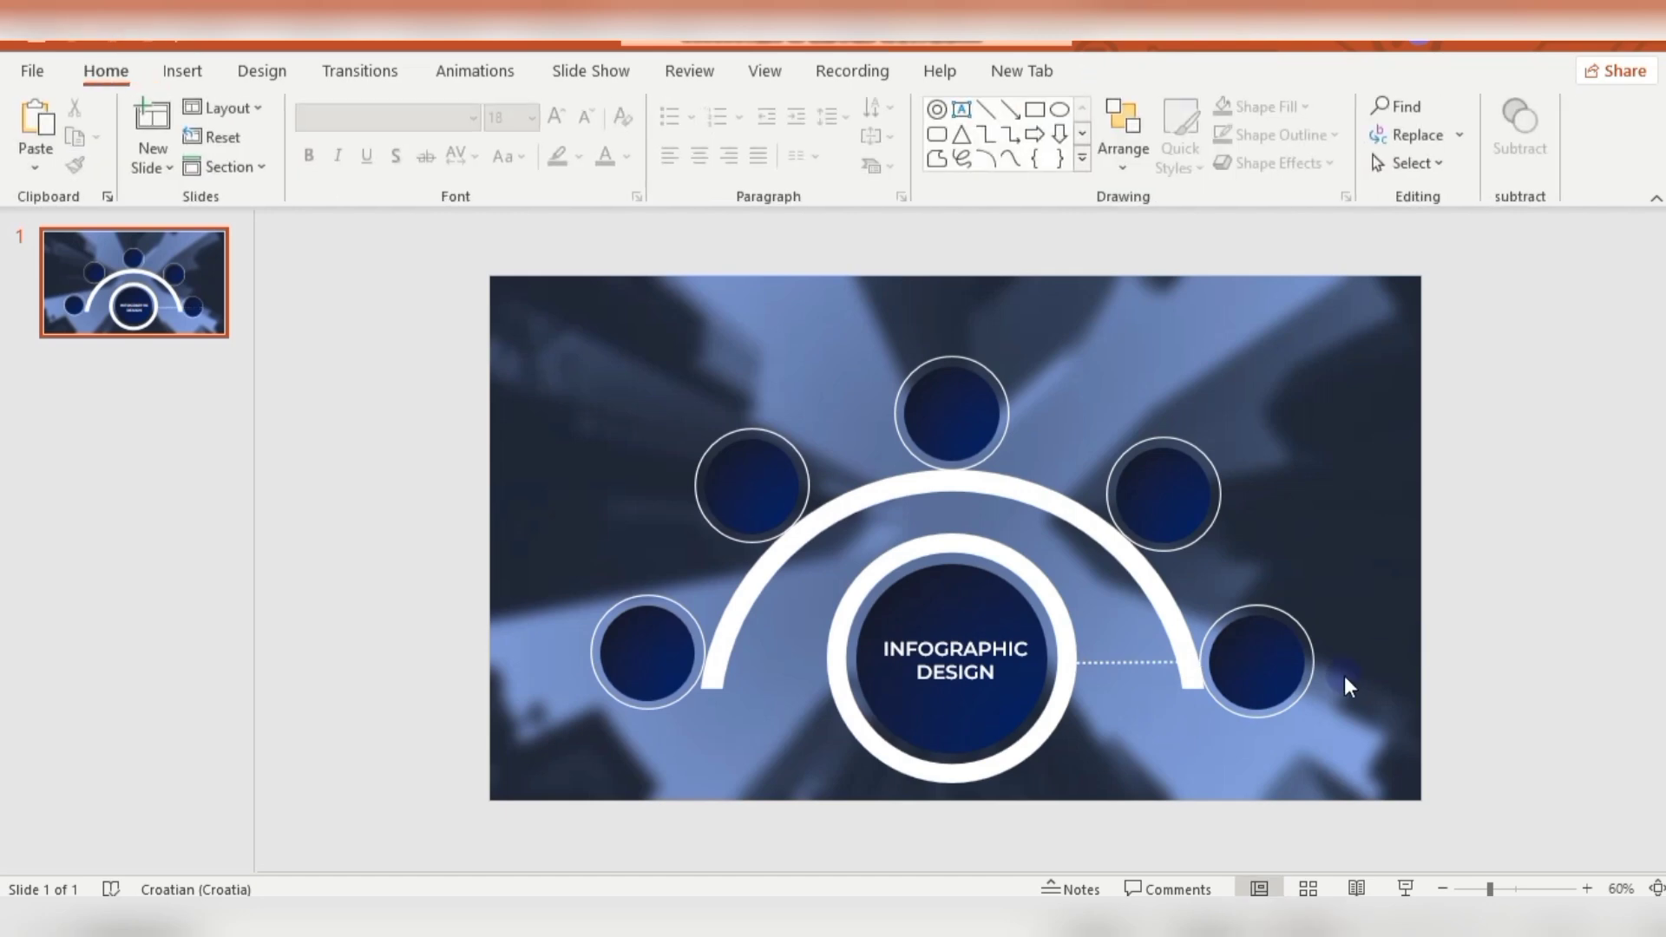
Duplicate the dotted arrow and angle the copy from the central ring to the upper-right circle.
click(1132, 661)
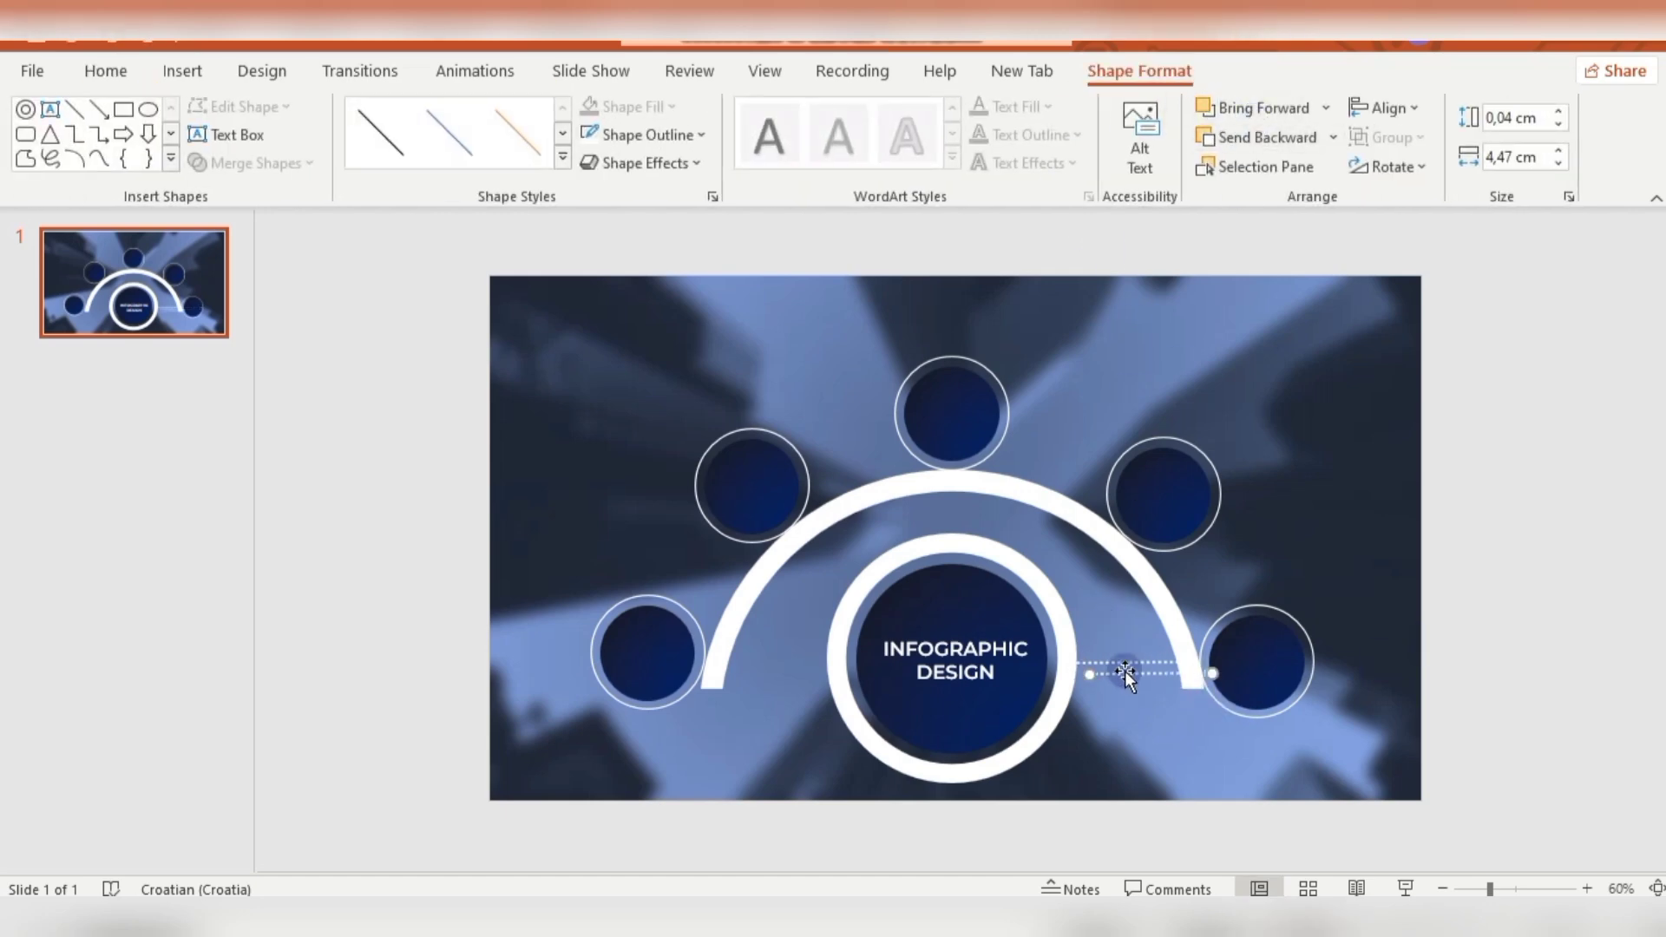
drag(1125, 669, 1128, 536)
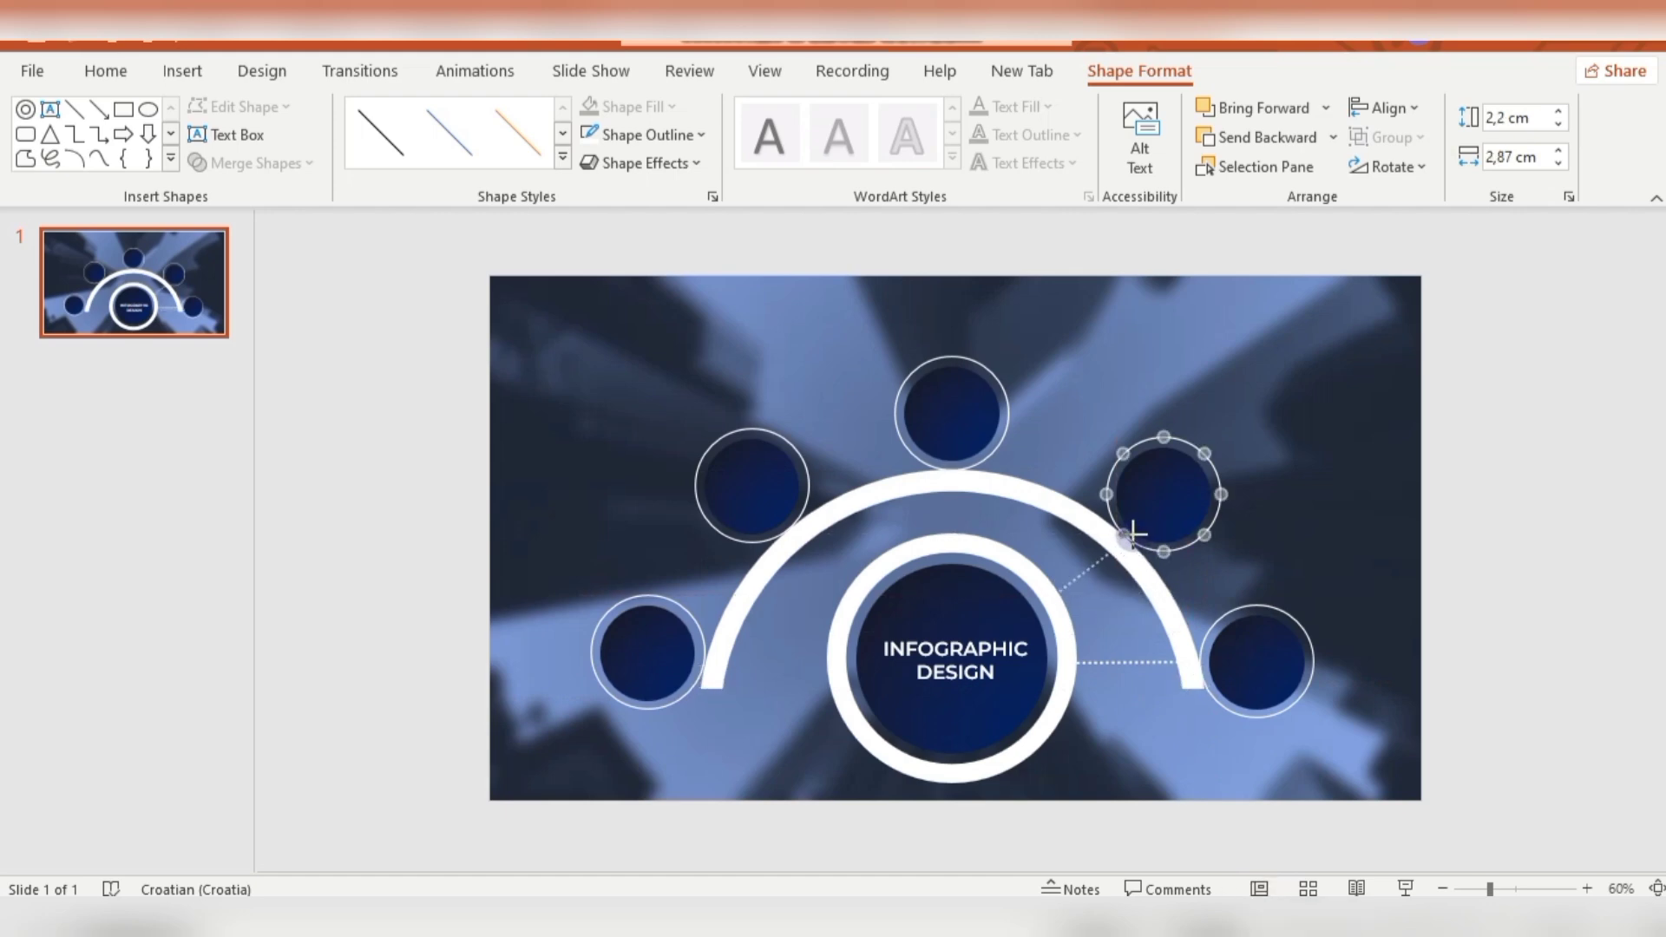
click(1528, 512)
Send the dotted arrows backward so they lie behind the white arc.
click(1133, 661)
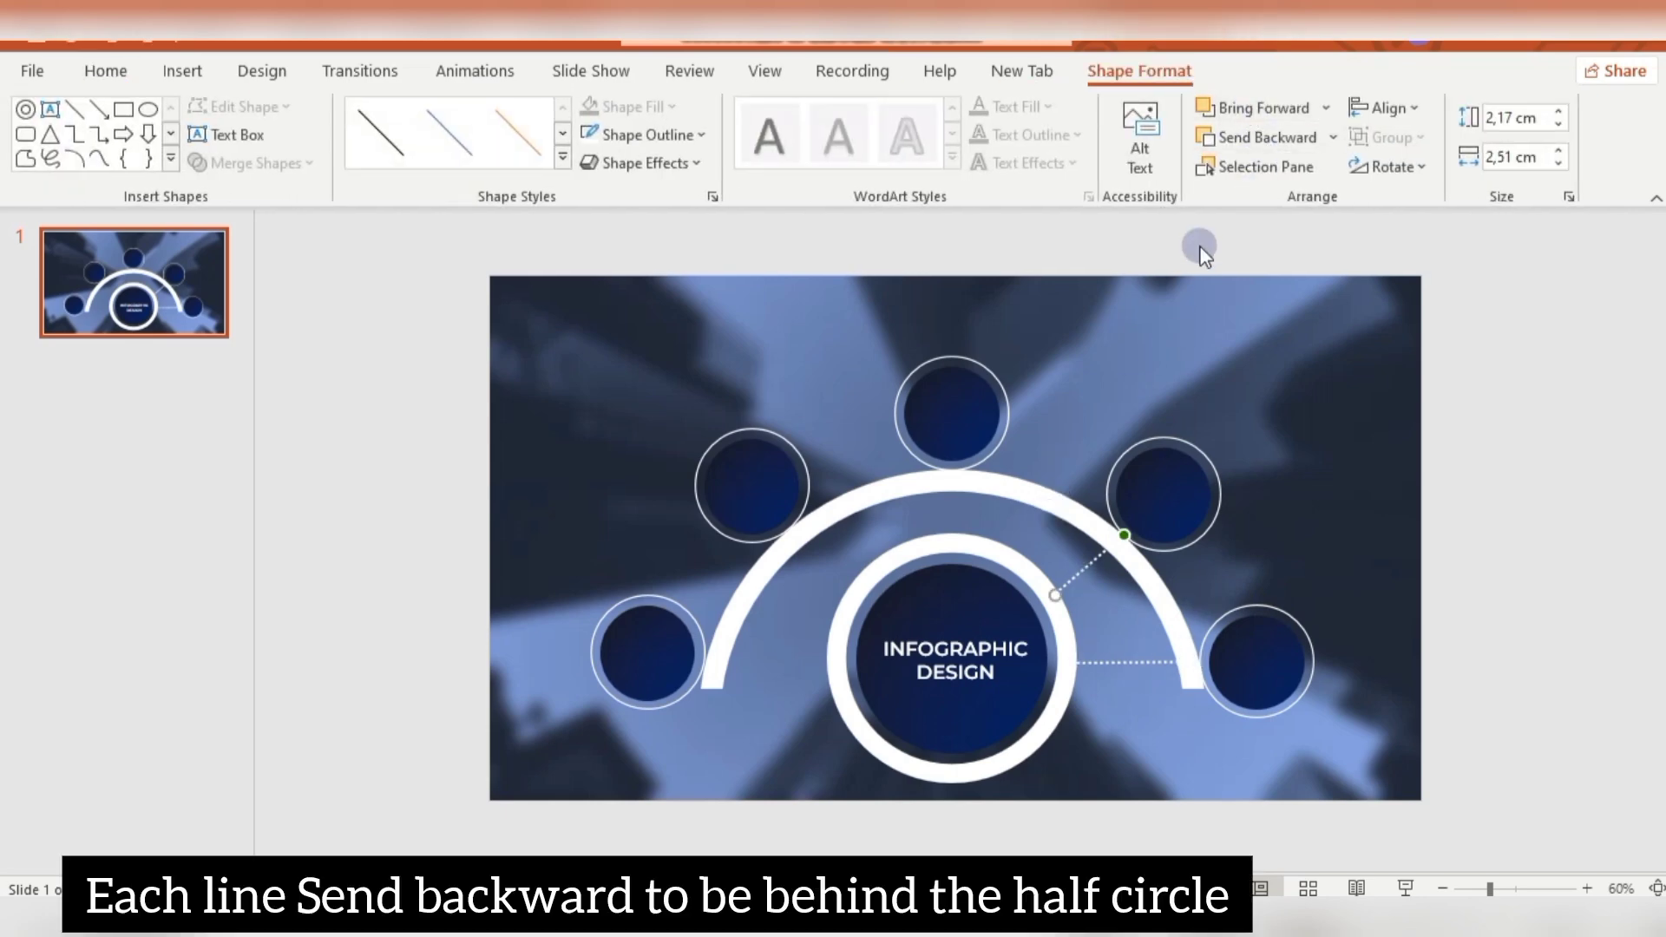
click(1333, 137)
click(1303, 167)
click(1472, 517)
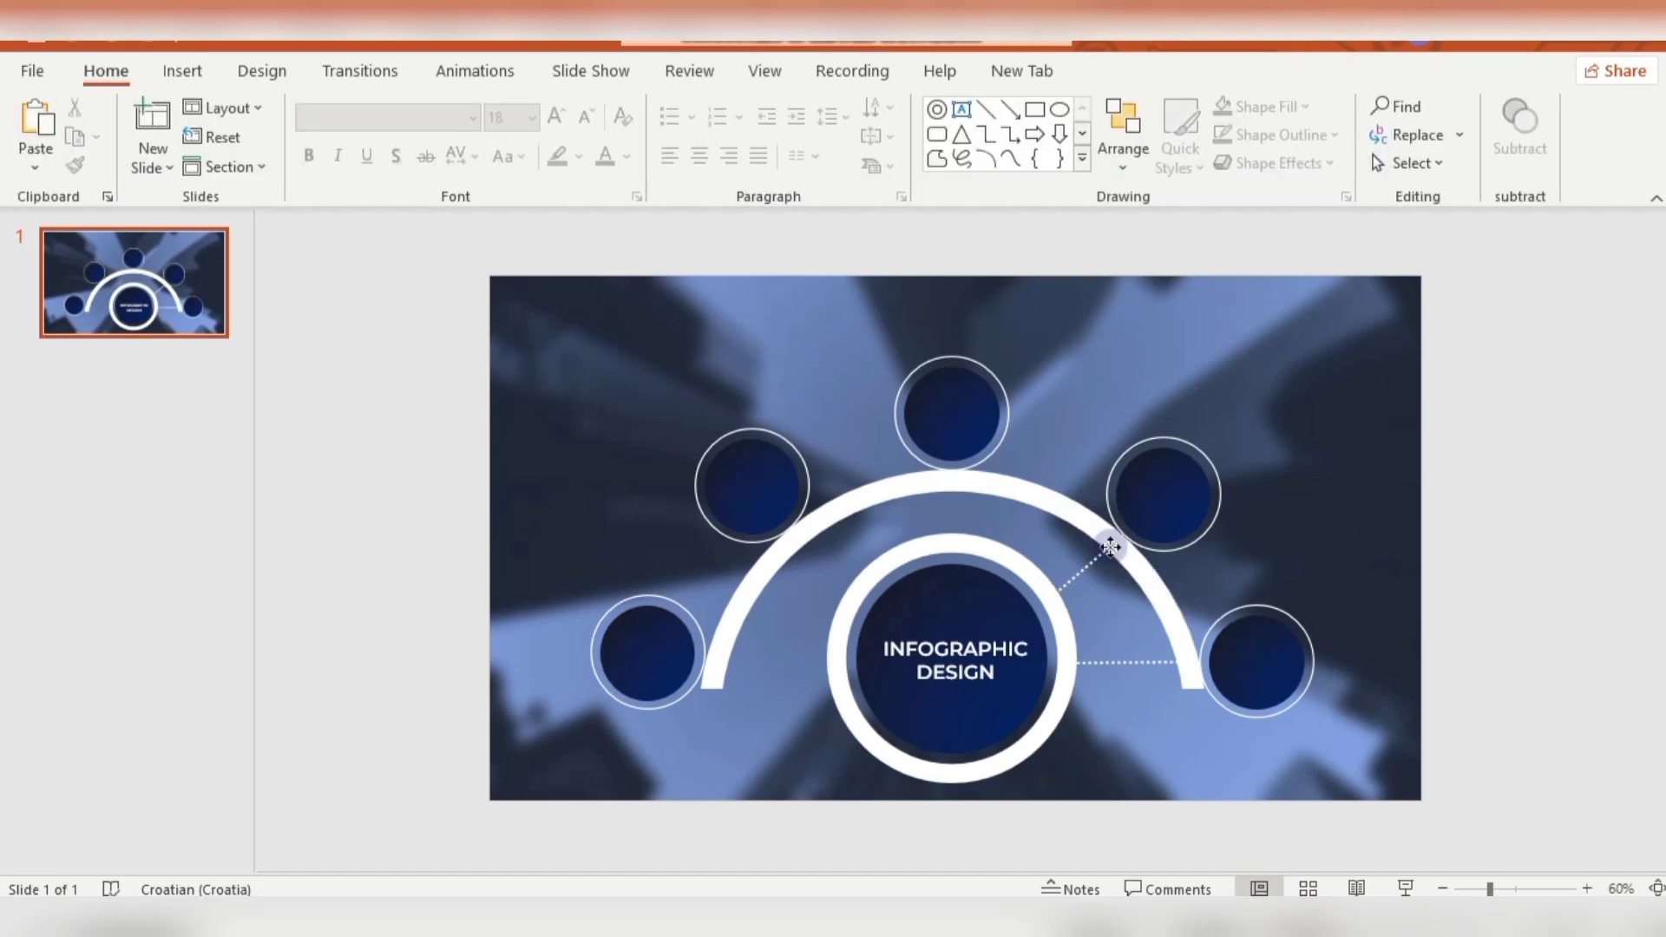
Extend the diagonal and horizontal dotted arrows past the arc to the upper-right and lower-right circles.
click(1116, 550)
drag(1116, 550, 1130, 530)
click(1476, 523)
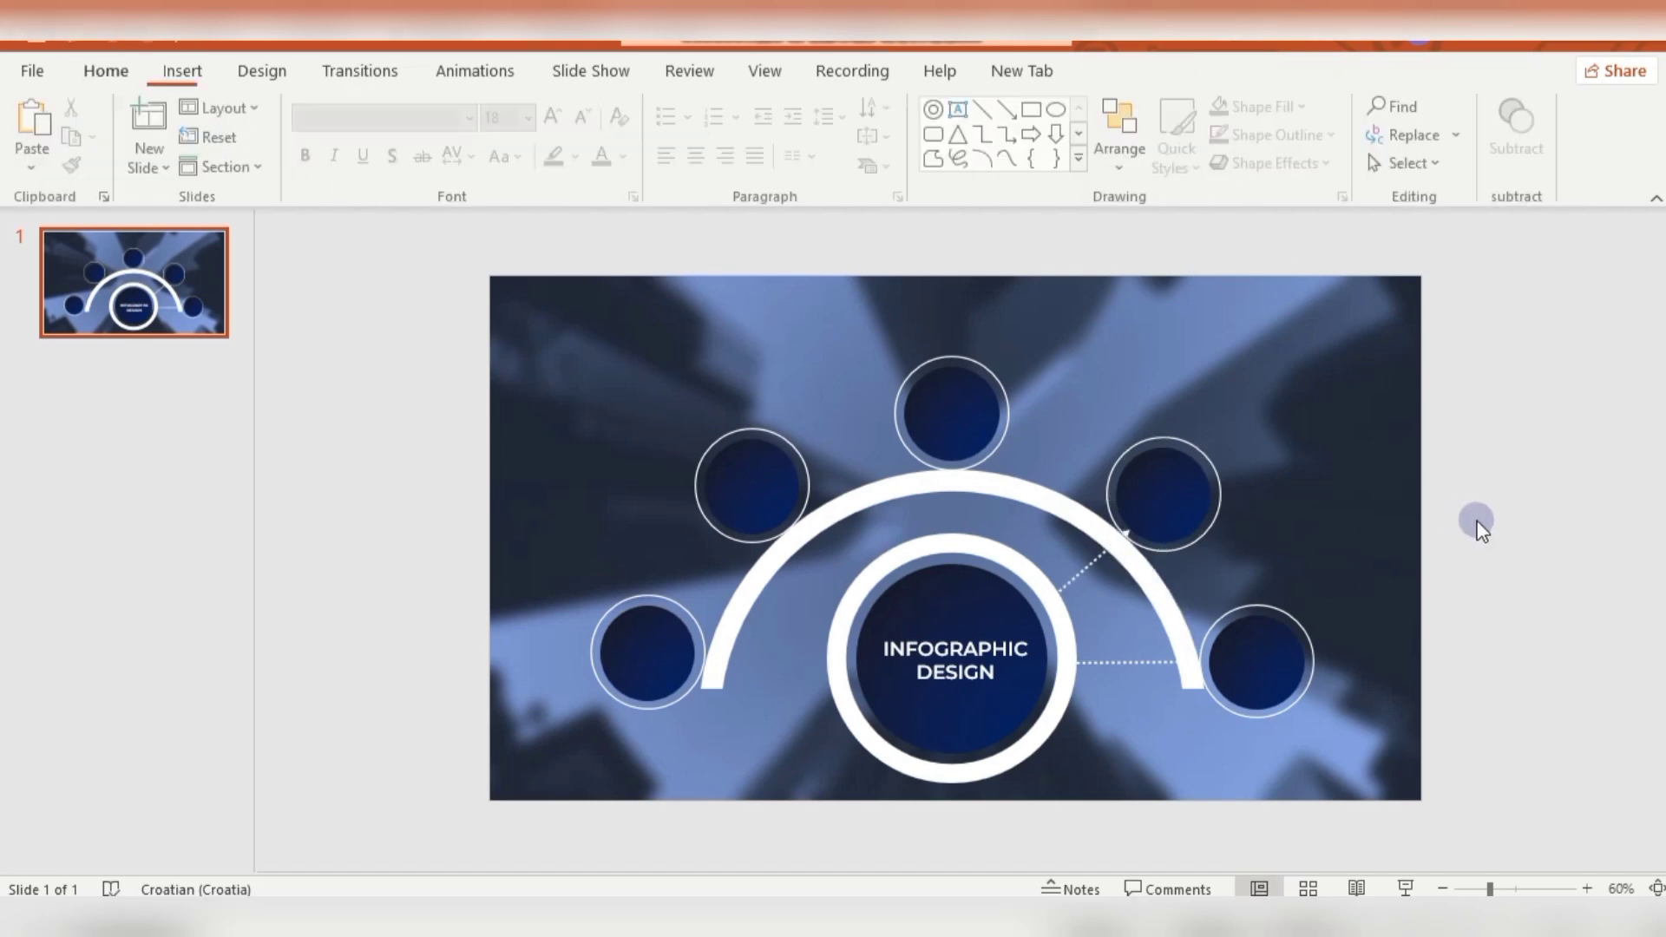
click(1146, 661)
drag(1199, 661, 1208, 662)
click(1529, 578)
click(1173, 663)
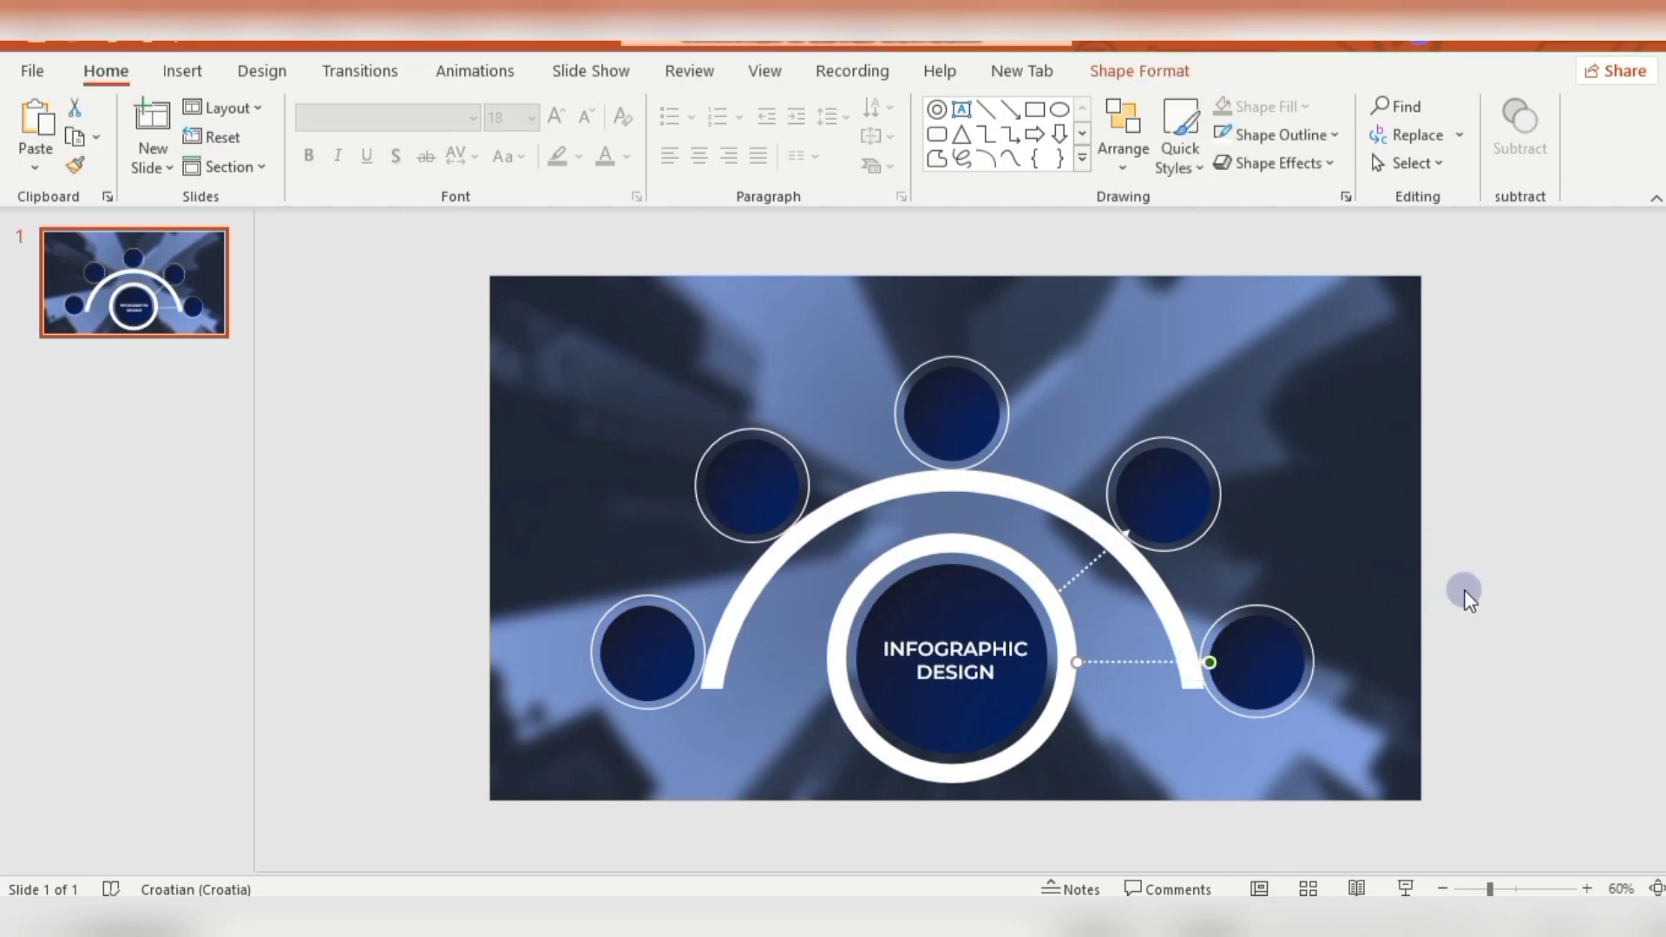
click(1466, 595)
Fine-tune the ends of both dotted arrows so their heads reach slightly into the small circles.
click(1097, 549)
drag(1097, 559, 1132, 526)
click(1124, 664)
mouse_move(1207, 662)
mouse_down()
mouse_move(1227, 657)
mouse_move(1208, 662)
mouse_up()
click(1190, 706)
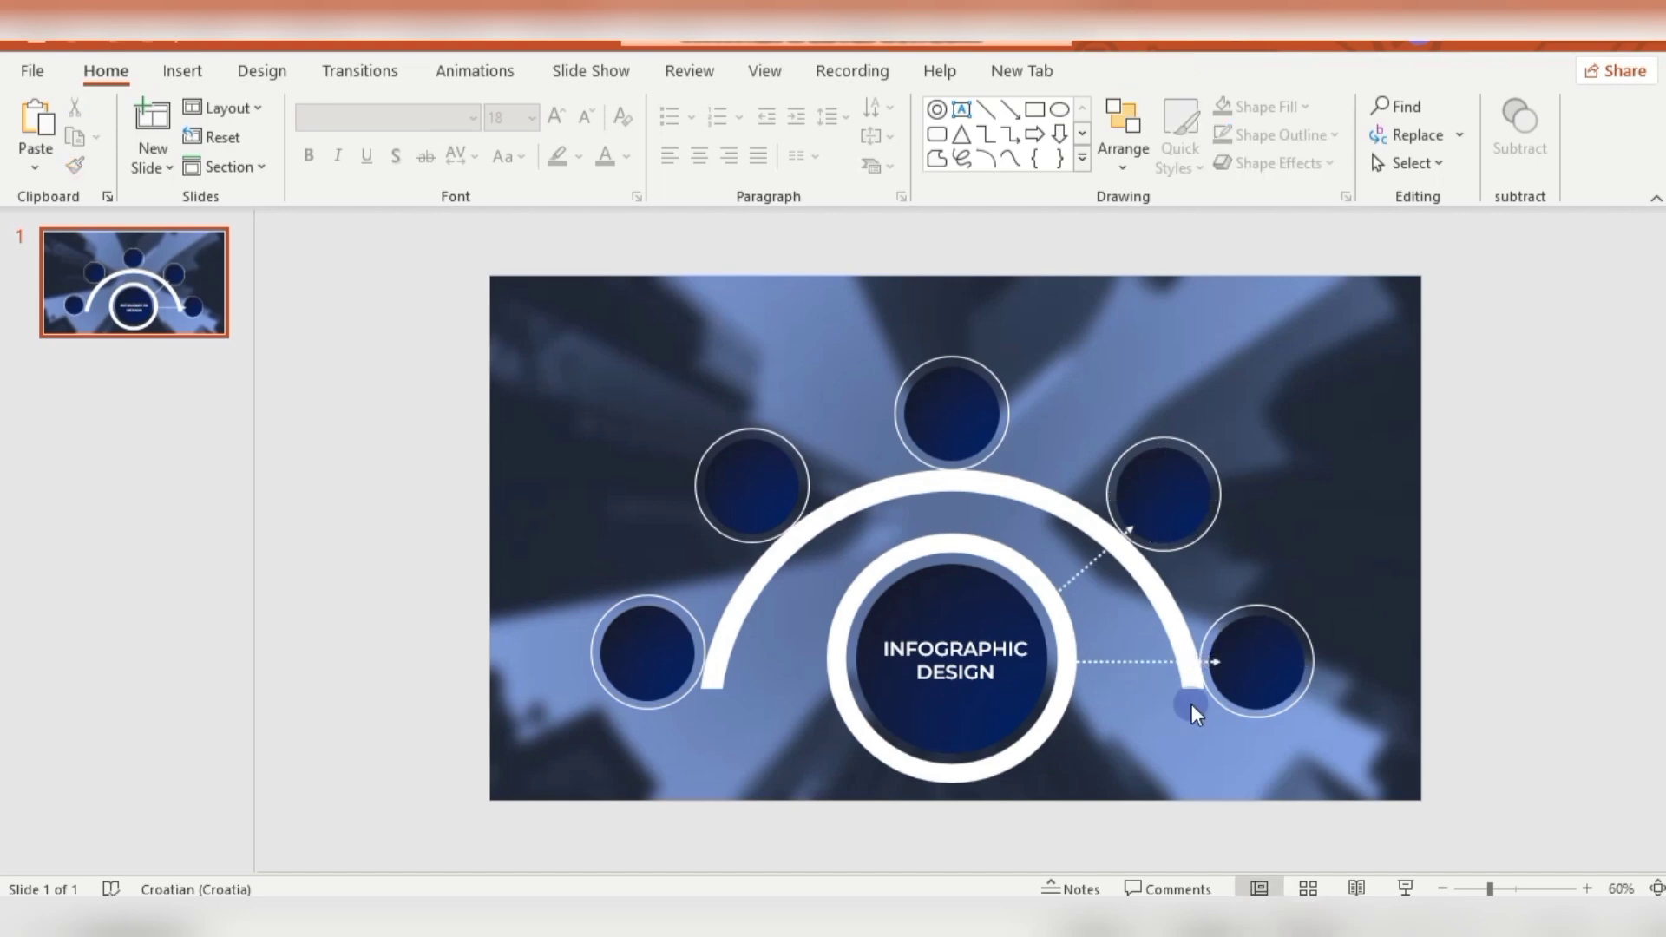
Shorten the diagonal and horizontal dotted arrows so their heads just touch the inner upper-right and lower-right circles.
click(1100, 554)
drag(1132, 527, 1126, 531)
click(1325, 701)
click(1159, 664)
drag(1220, 662, 1206, 661)
click(1470, 626)
click(1173, 663)
click(1213, 590)
Duplicate the diagonal dotted arrow and stand the copy vertically between the central ring and the top circle.
click(1091, 566)
key(ctrl+d)
drag(1100, 583, 956, 452)
drag(943, 540, 959, 540)
drag(955, 452, 955, 530)
drag(957, 451, 952, 467)
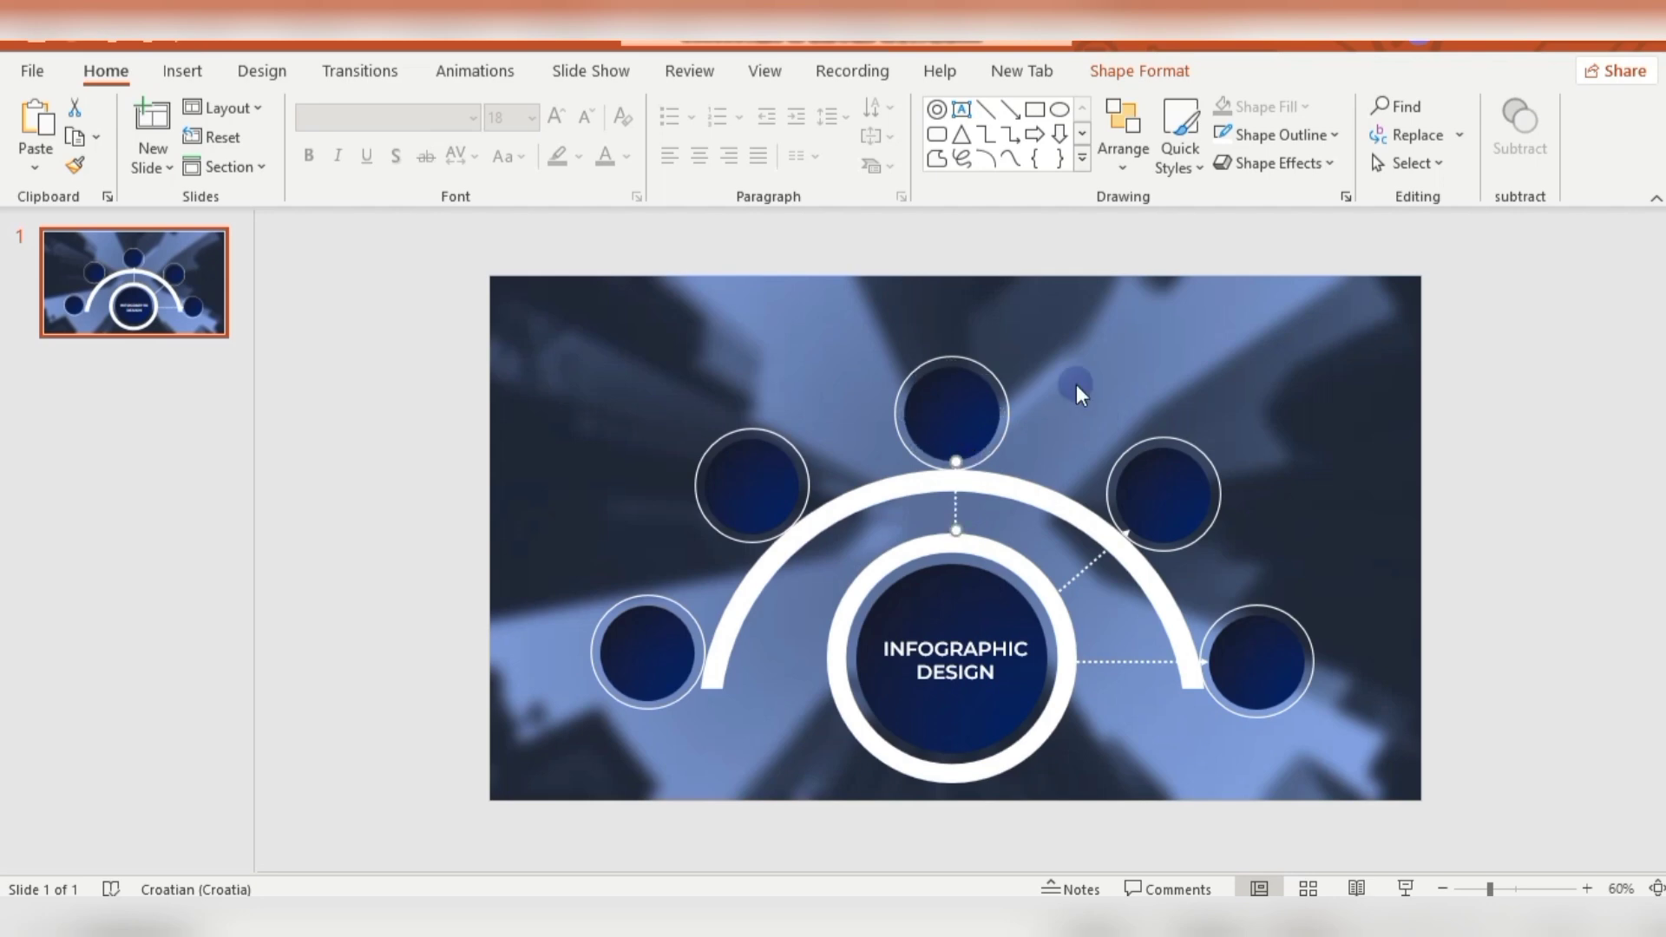
click(1076, 383)
Run another dotted arrow copy diagonally from the central ring to the upper-left circle.
click(952, 510)
drag(954, 532, 789, 525)
drag(830, 586, 852, 586)
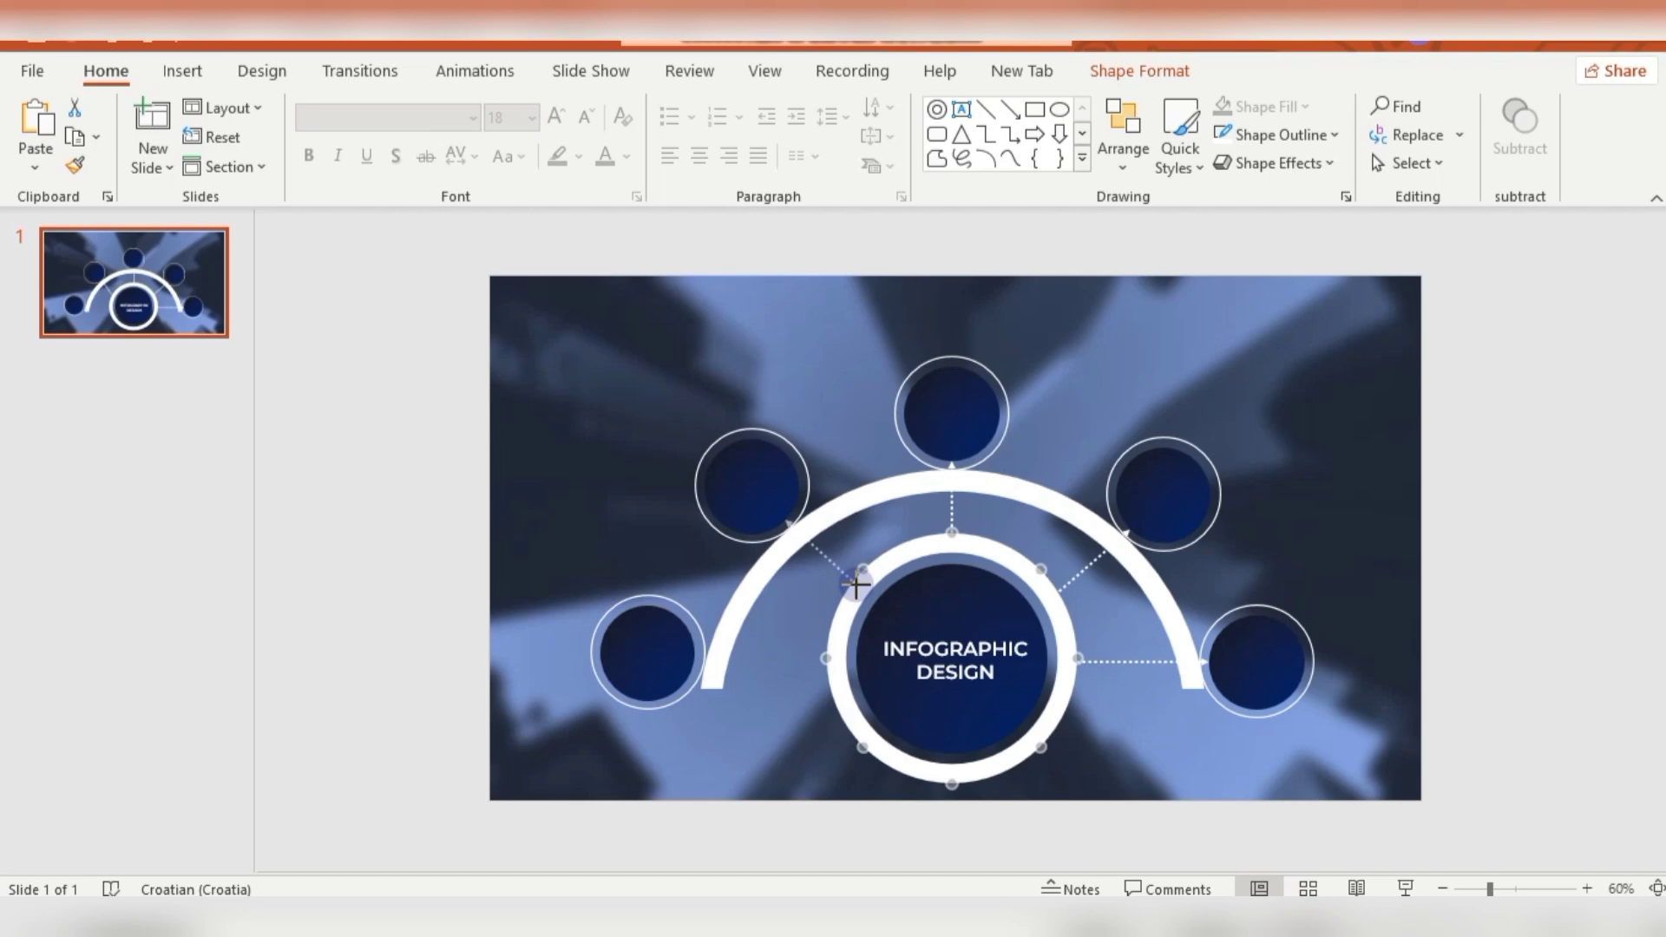
drag(855, 585, 842, 569)
key(ctrl+d)
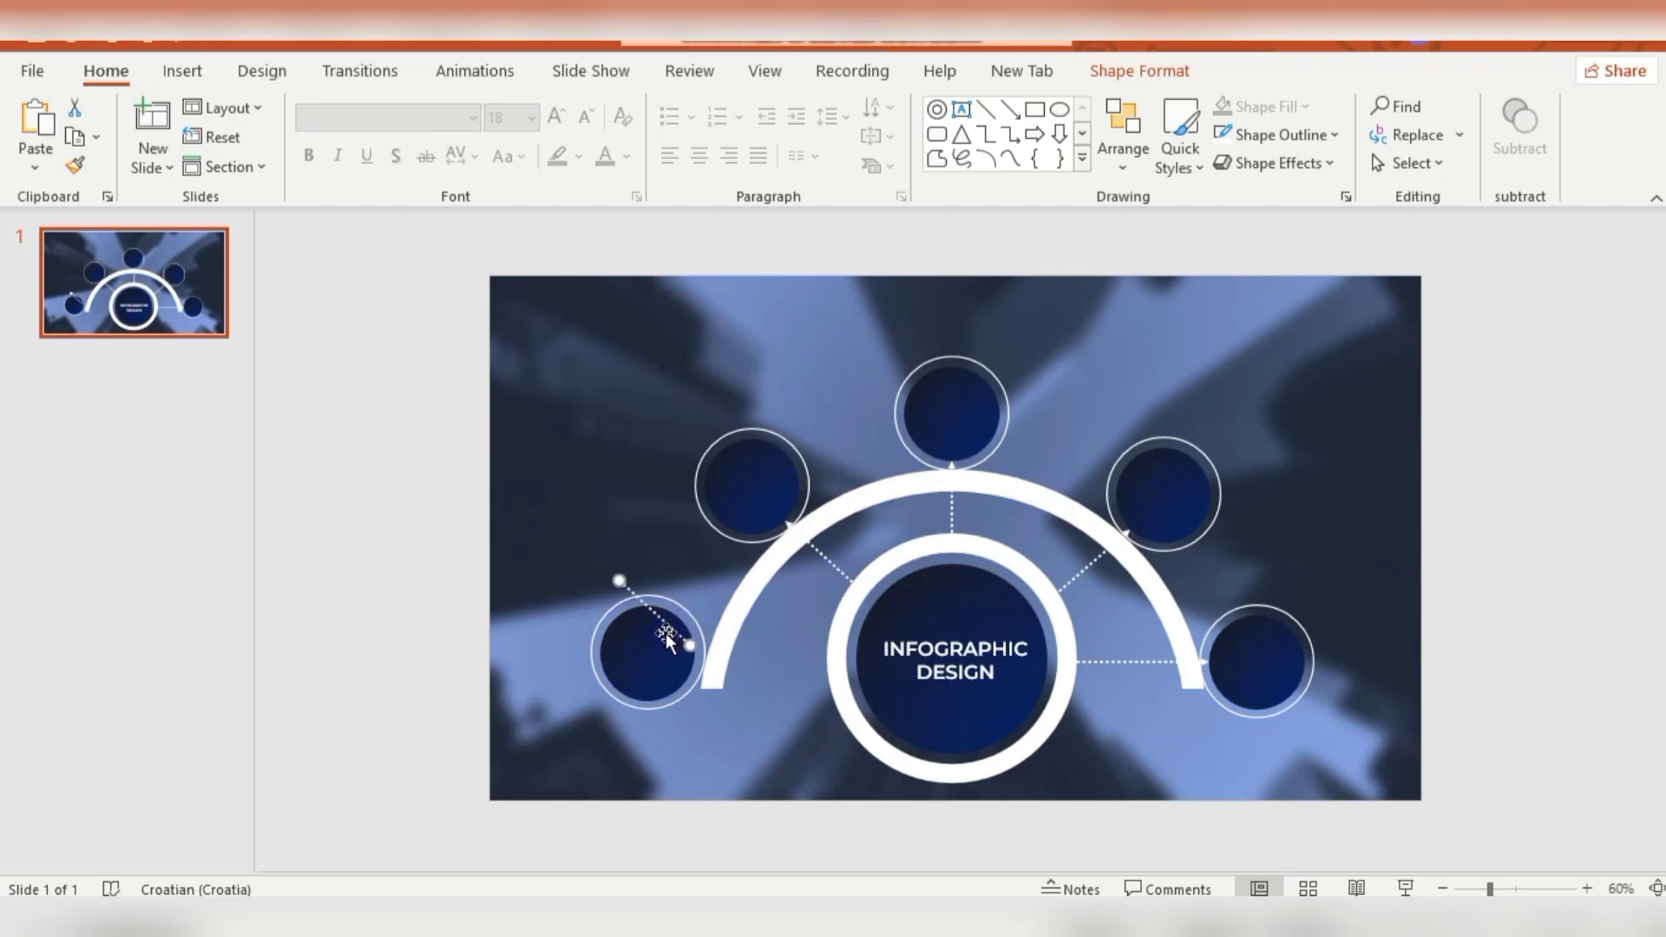
drag(670, 621, 705, 655)
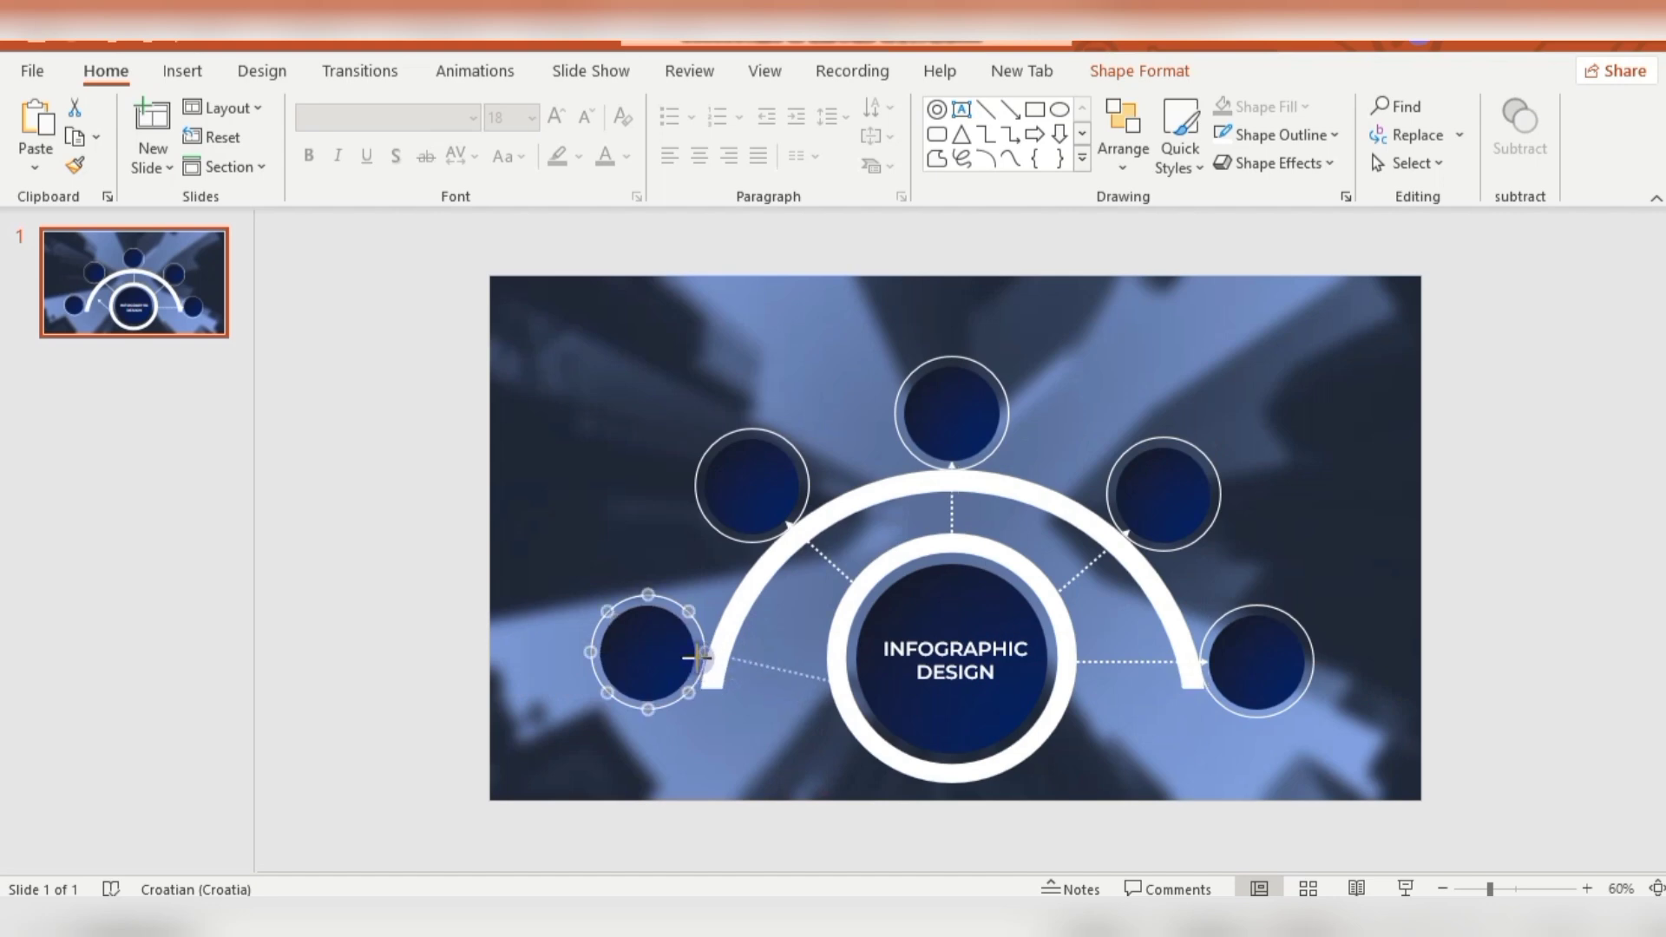
drag(826, 673, 823, 657)
drag(704, 653, 667, 687)
click(756, 808)
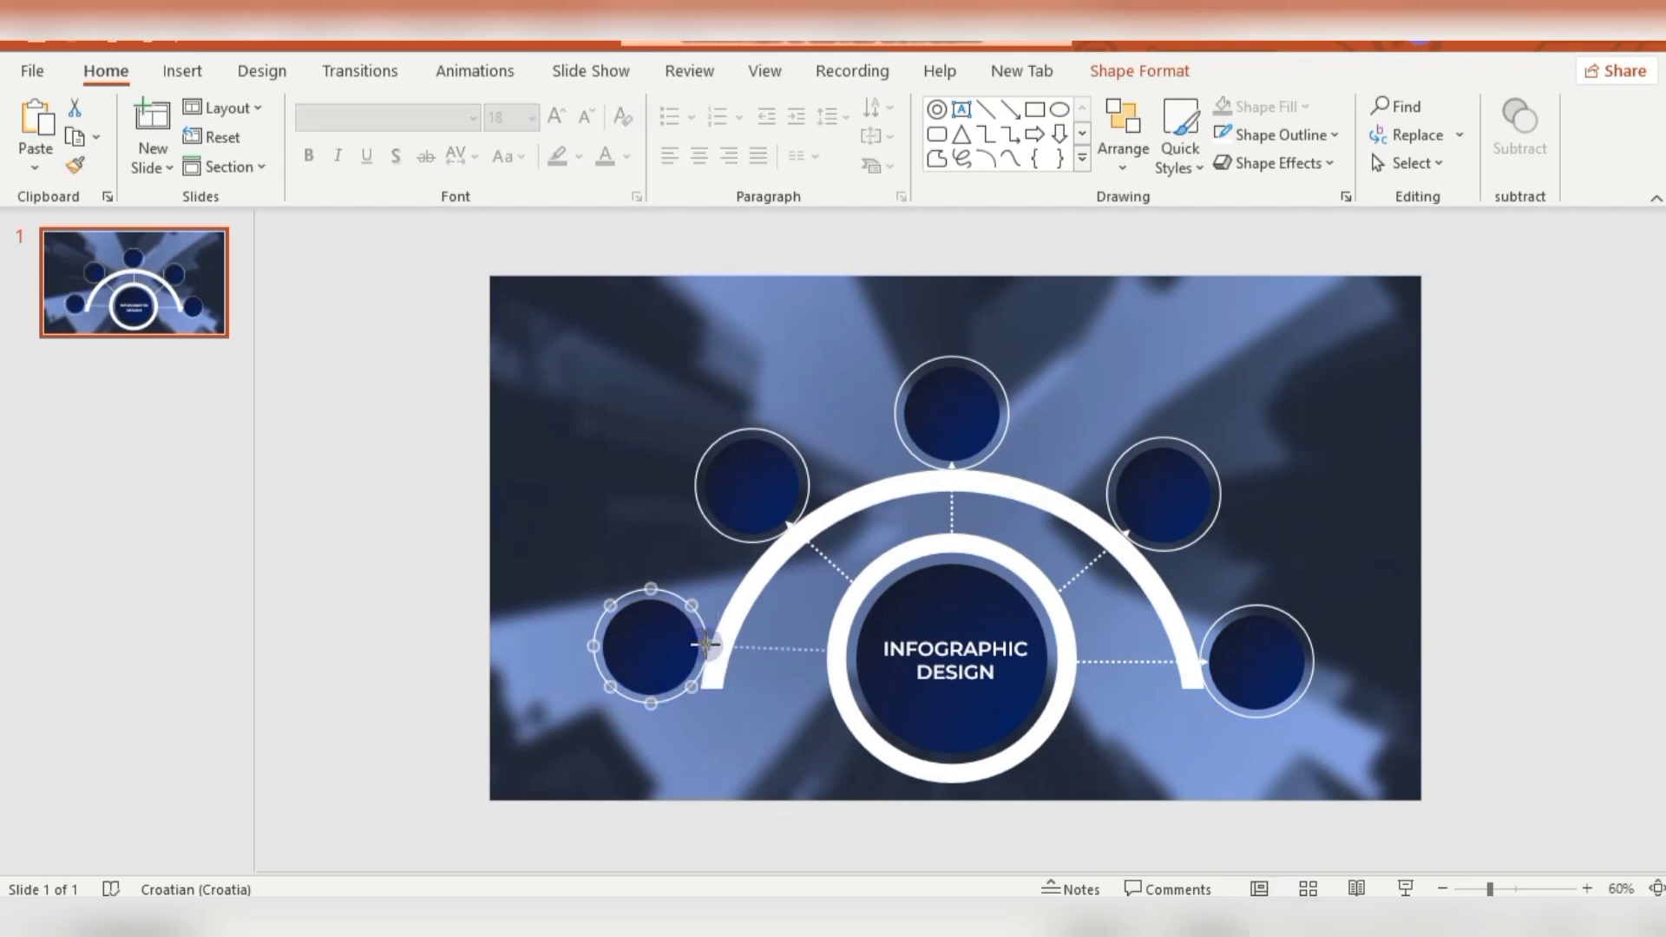
drag(713, 651, 699, 651)
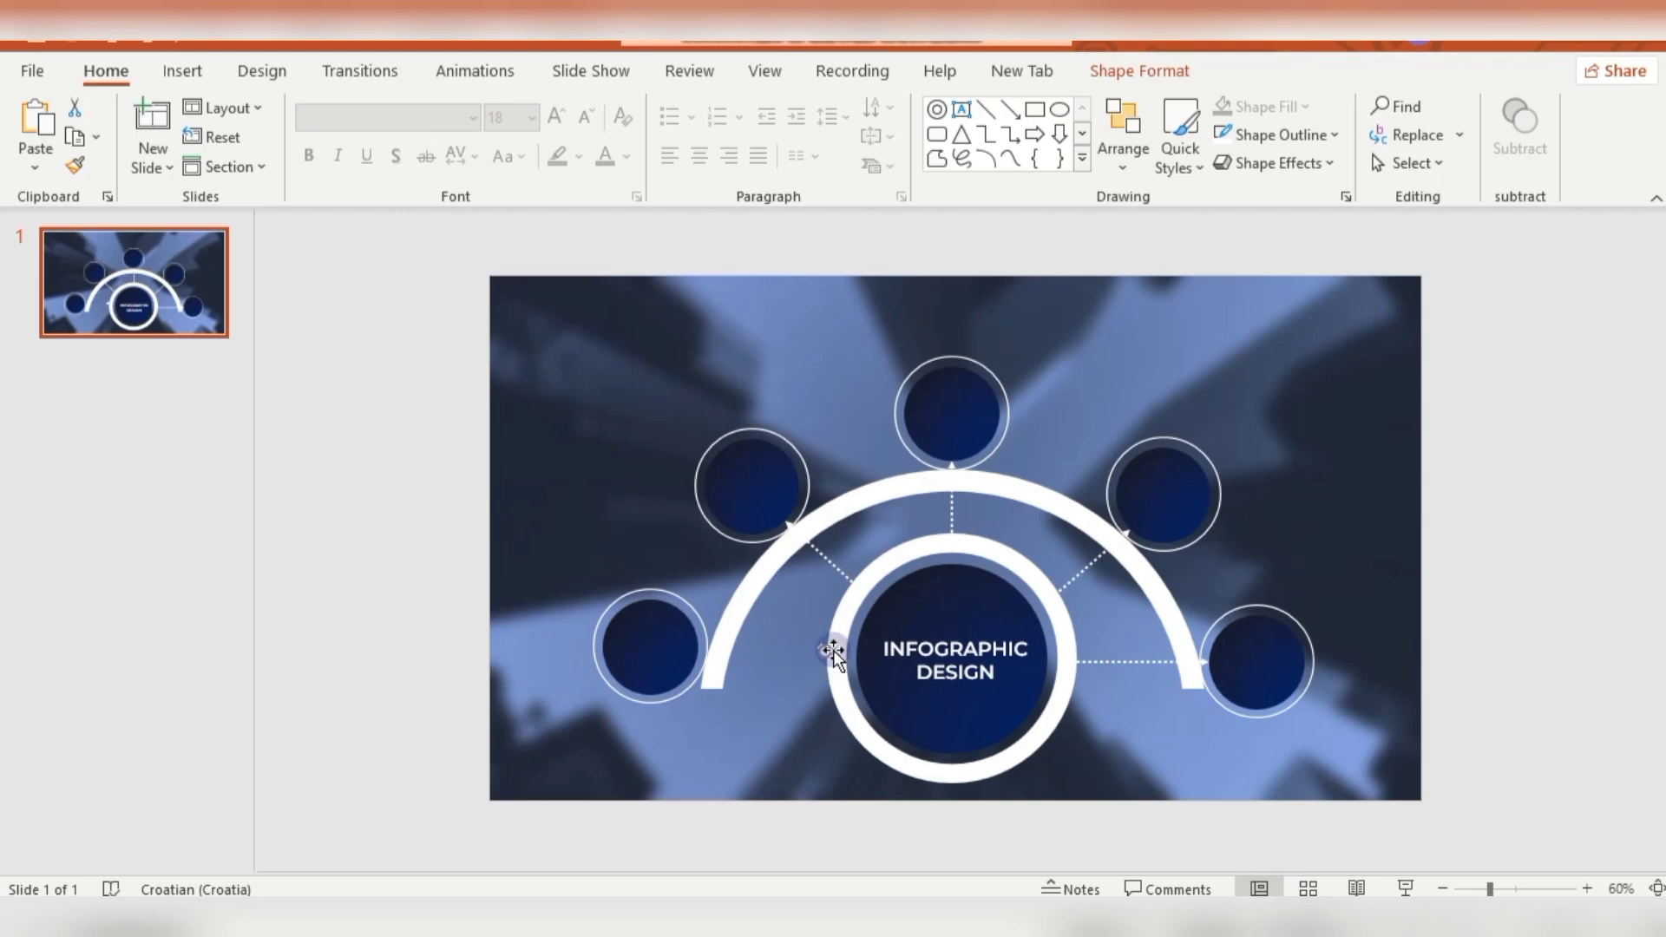
Flip a copy of the horizontal dotted arrow horizontally and place it between the central ring and the lower-left circle.
drag(824, 644, 777, 677)
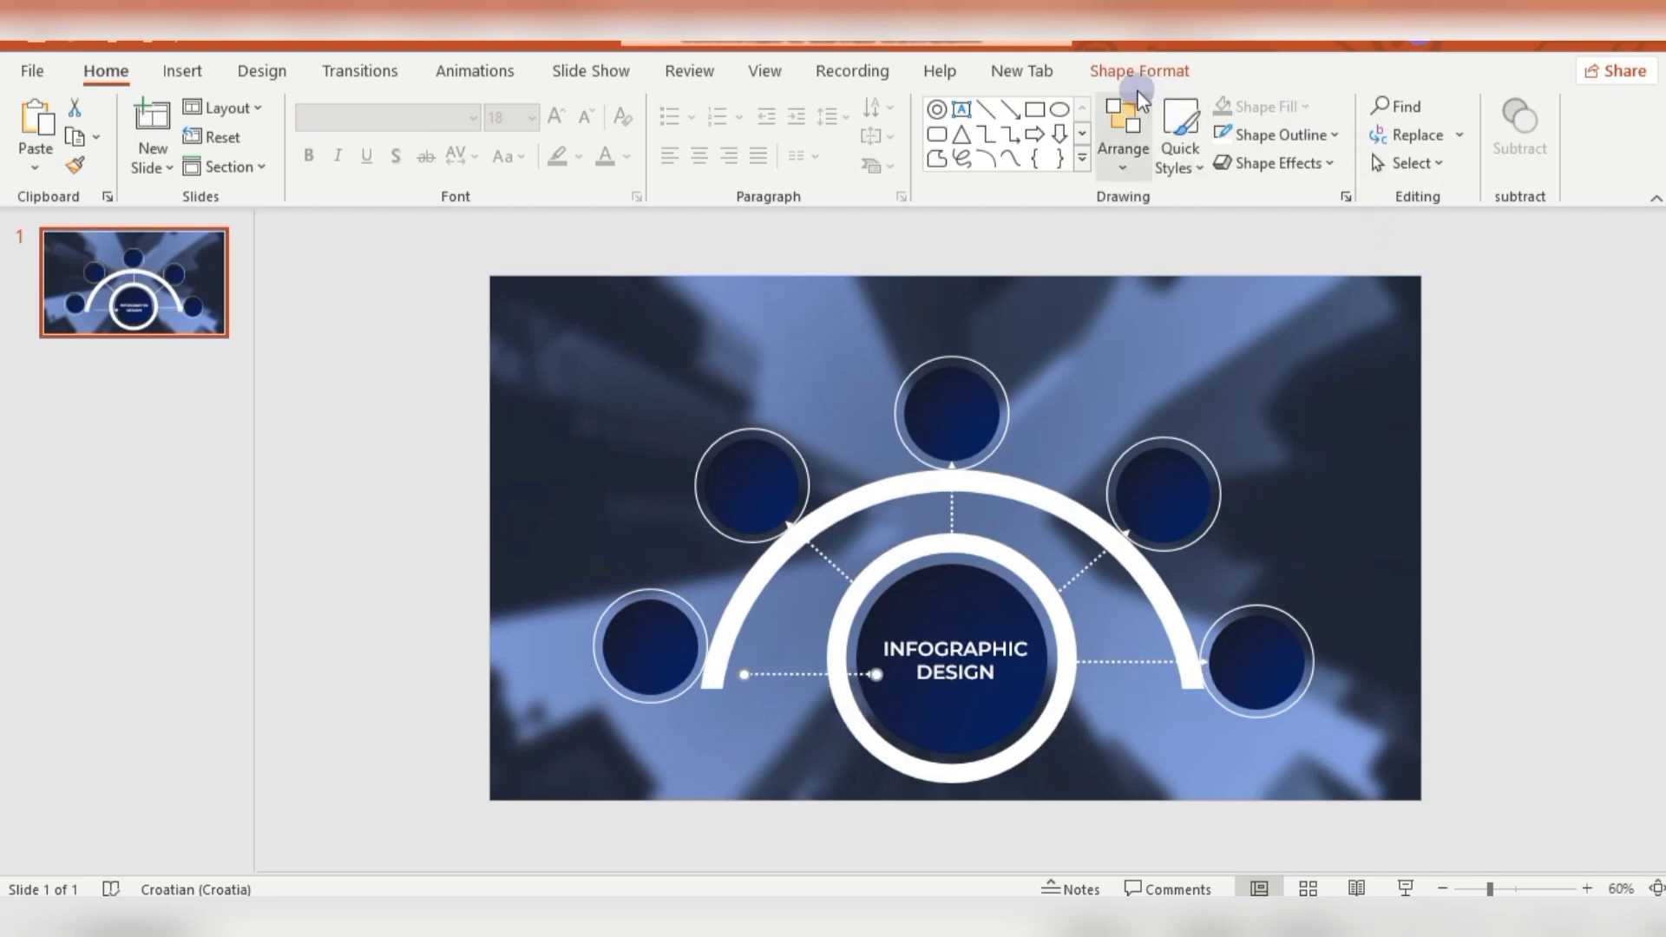
click(1139, 71)
click(1390, 167)
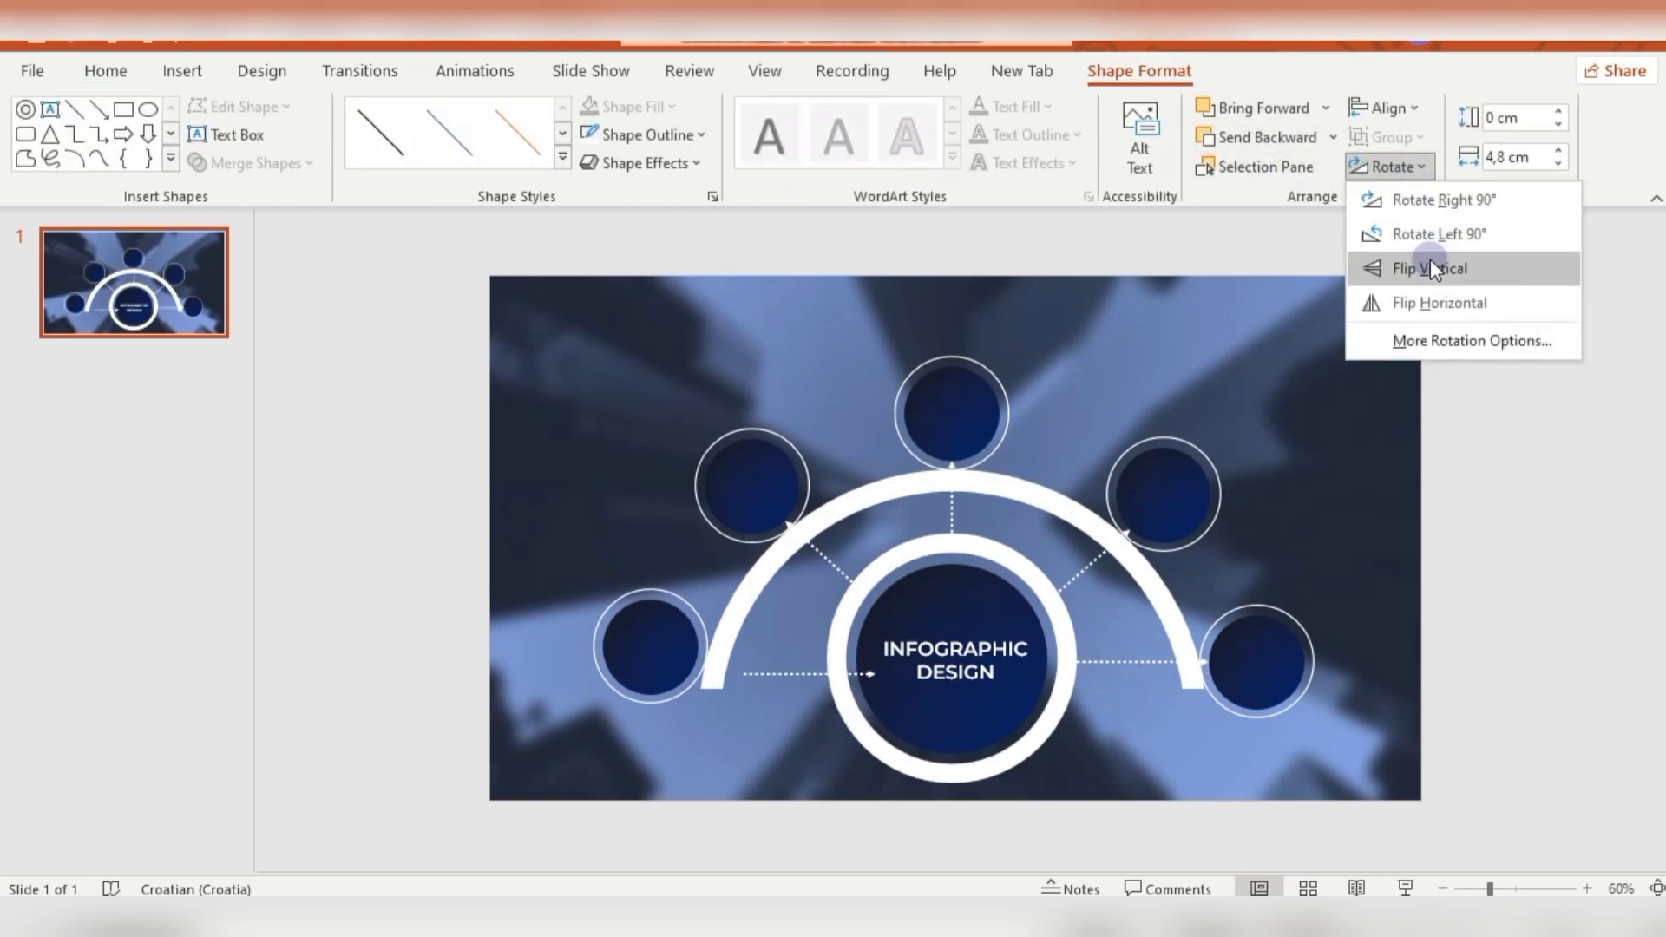
click(1434, 298)
drag(800, 674, 771, 667)
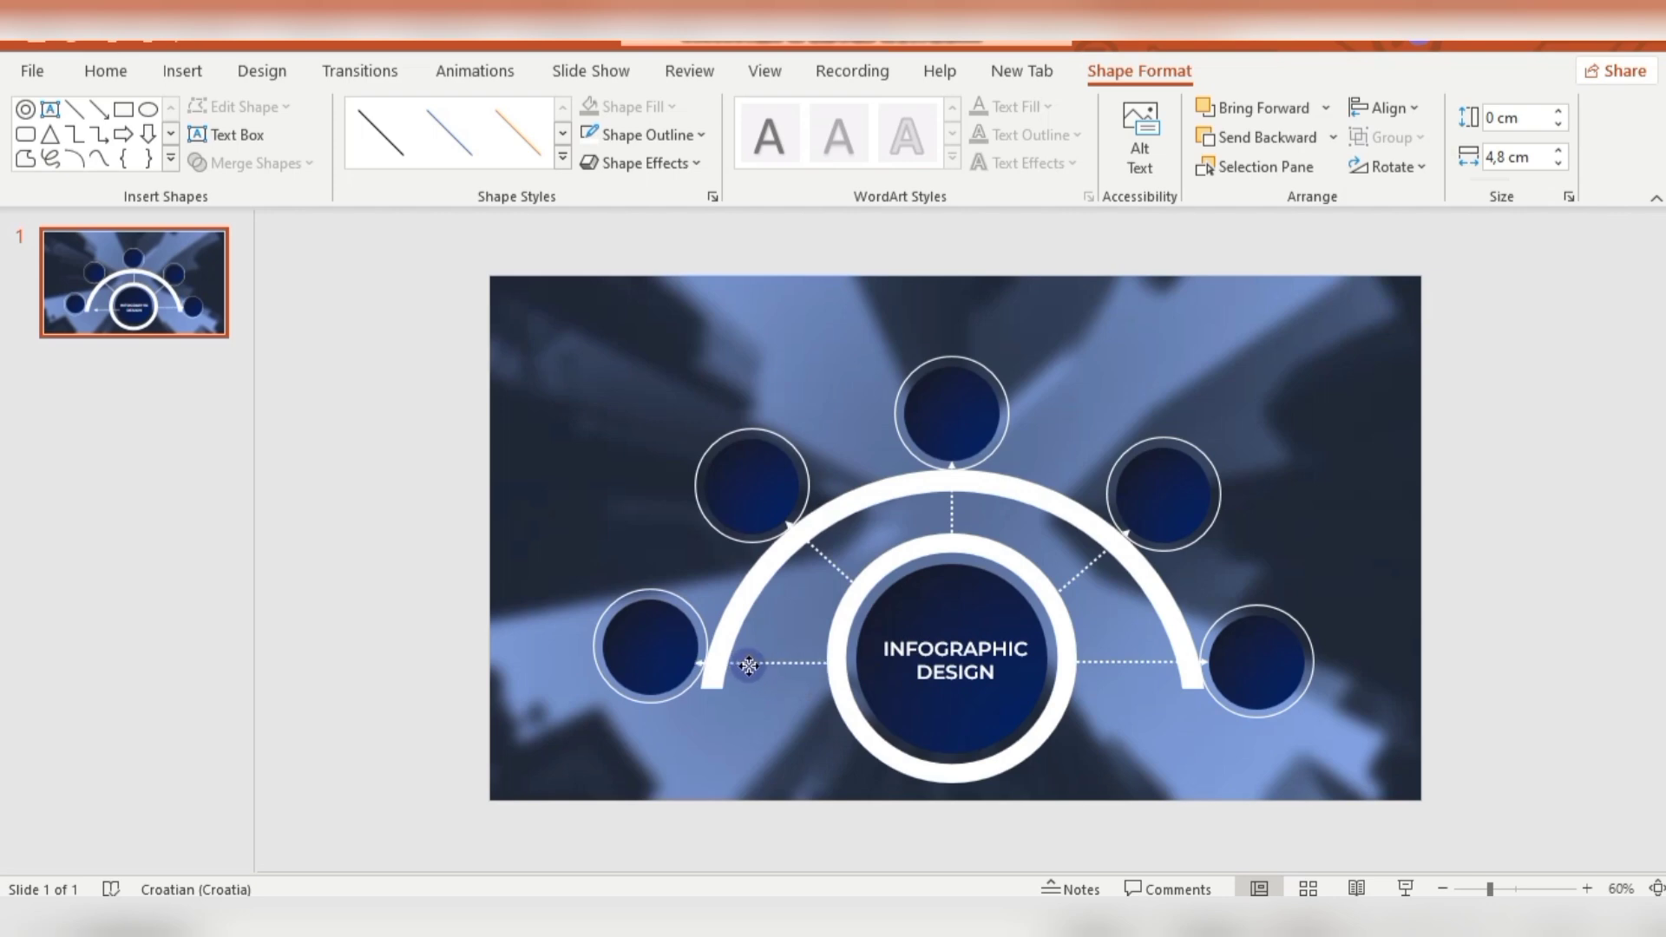
click(427, 486)
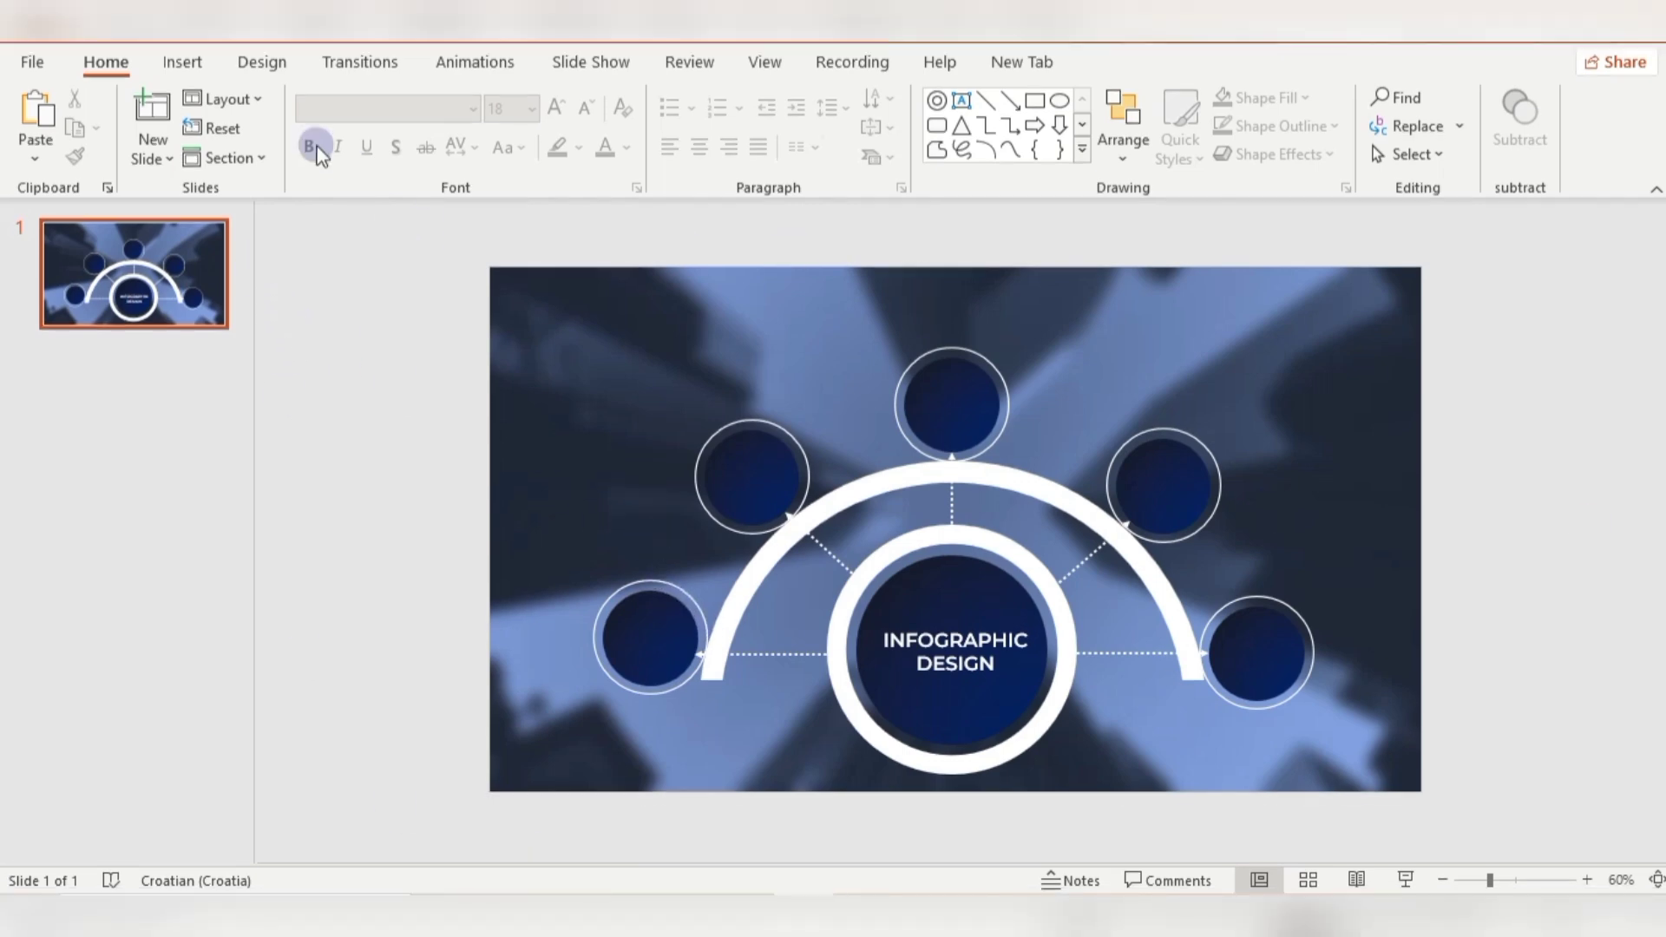
Insert five stock icons (headset agent, camera, chat bubbles, classroom presenter, desktop computer) and fill them white.
click(182, 62)
click(452, 144)
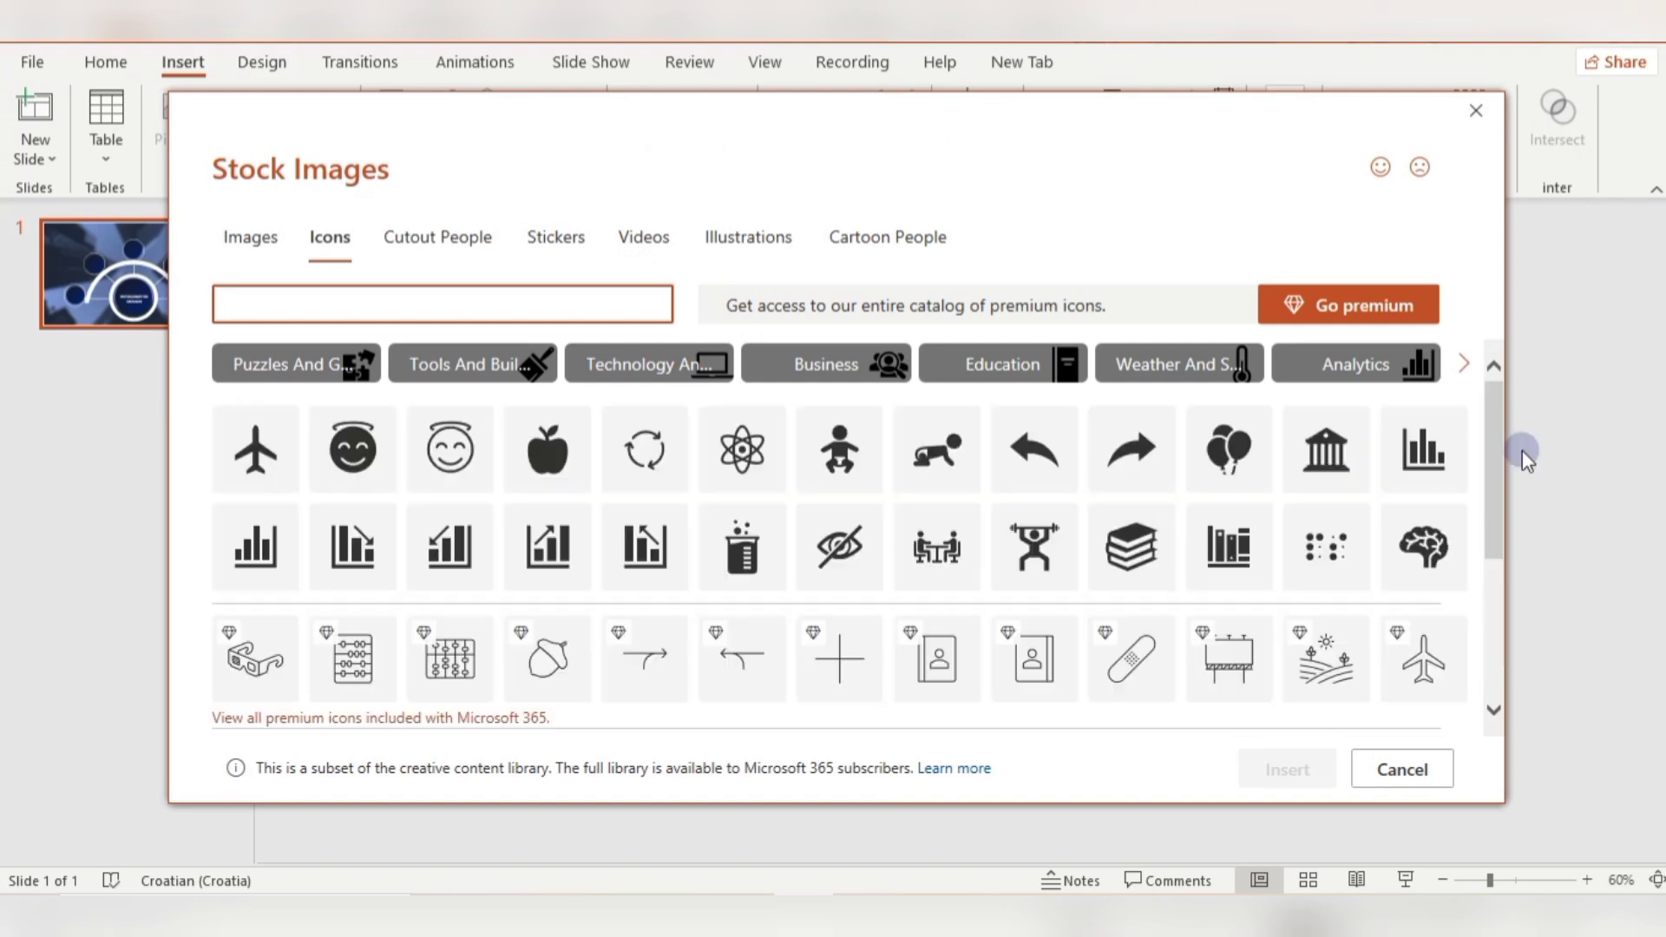
click(1493, 710)
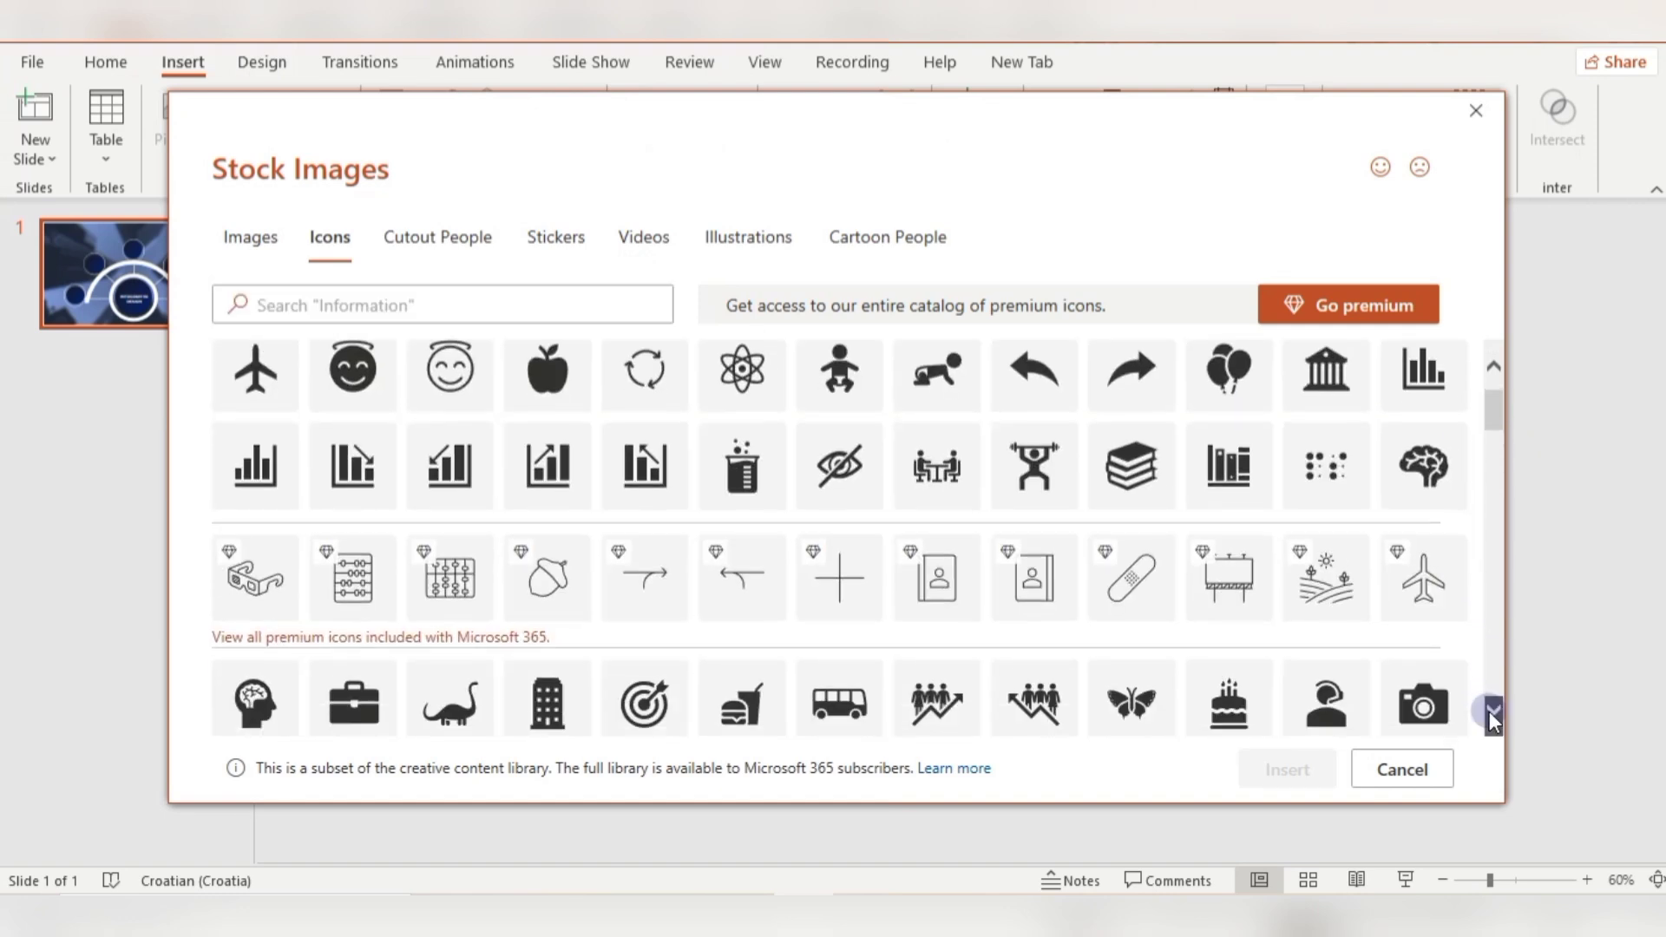
click(1490, 708)
click(1490, 708)
click(1491, 708)
click(1491, 708)
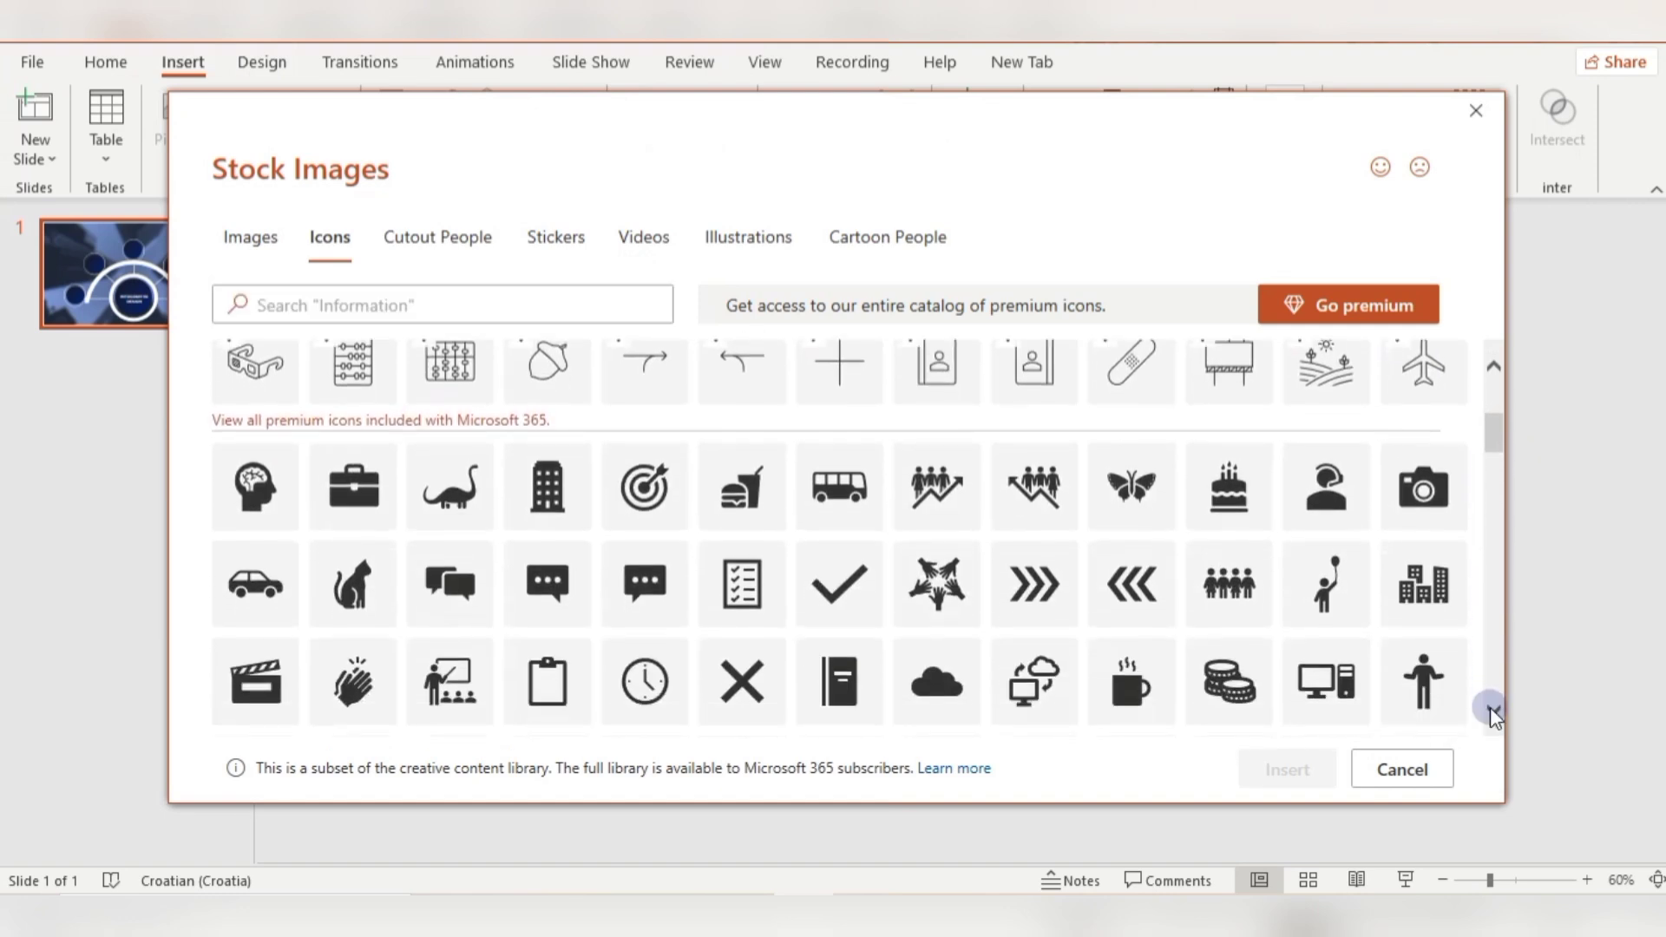
click(1347, 515)
click(1423, 491)
click(447, 595)
click(450, 681)
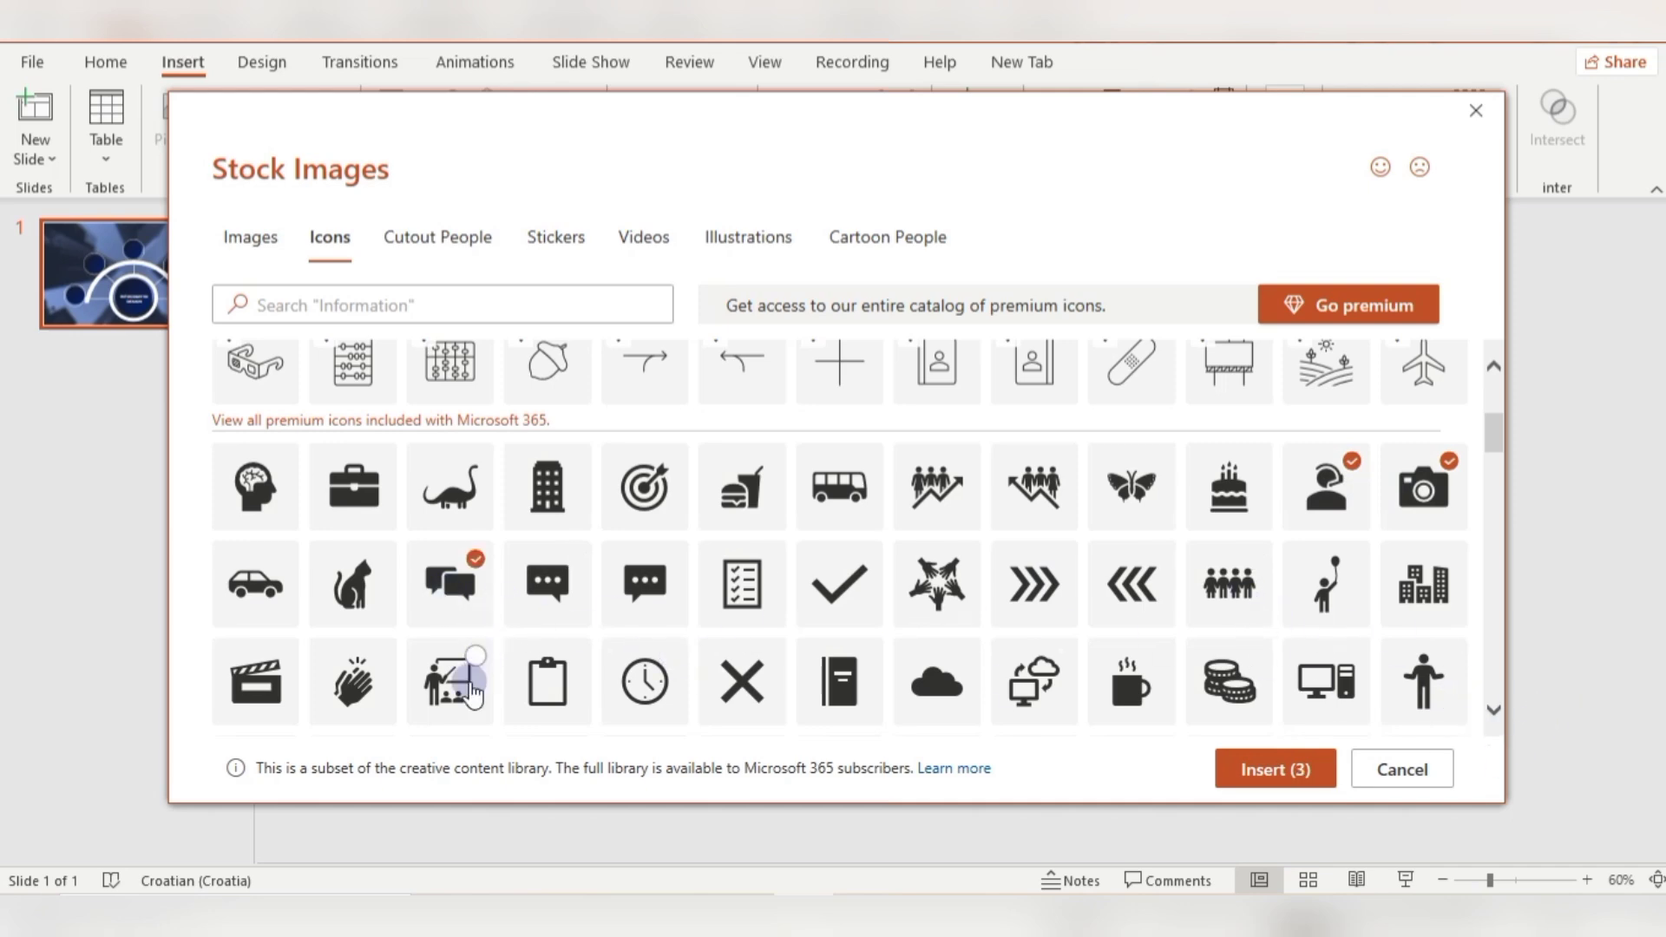
click(1286, 775)
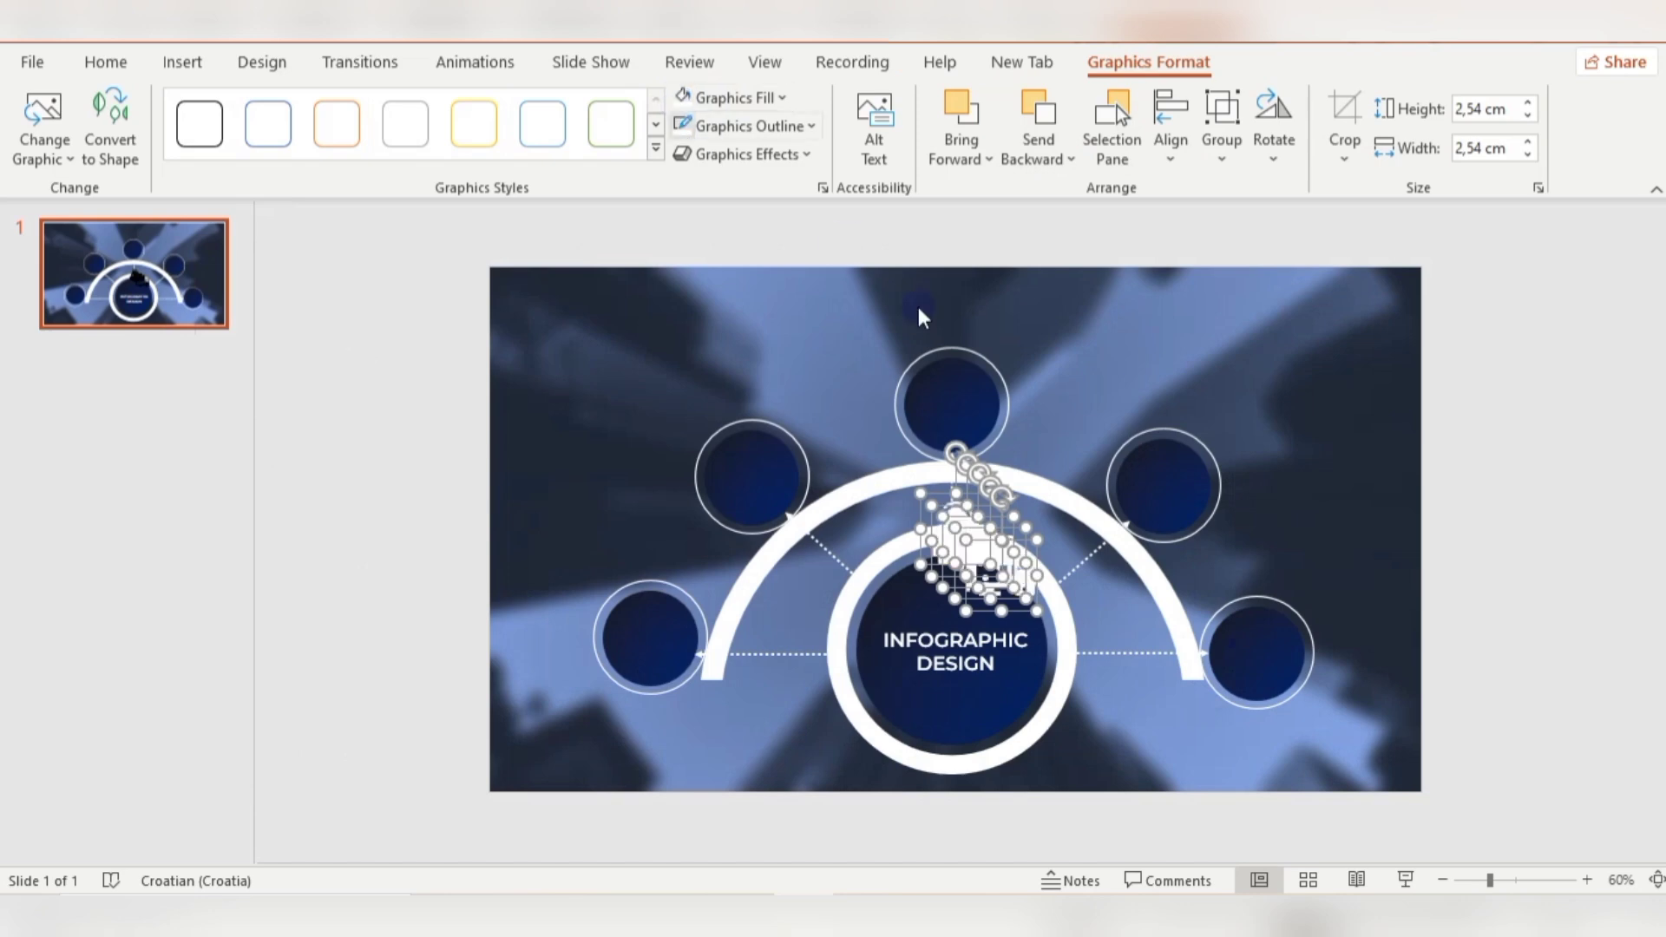
click(1471, 415)
Center the computer, presenter and chat icons in the lower-left, upper-left and top circles, shrinking the presenter to about 1.73 cm and the computer to about 2.2 cm.
drag(1011, 555, 669, 443)
drag(694, 505, 660, 634)
drag(976, 555, 751, 477)
drag(962, 539, 961, 406)
click(751, 476)
drag(779, 504, 751, 476)
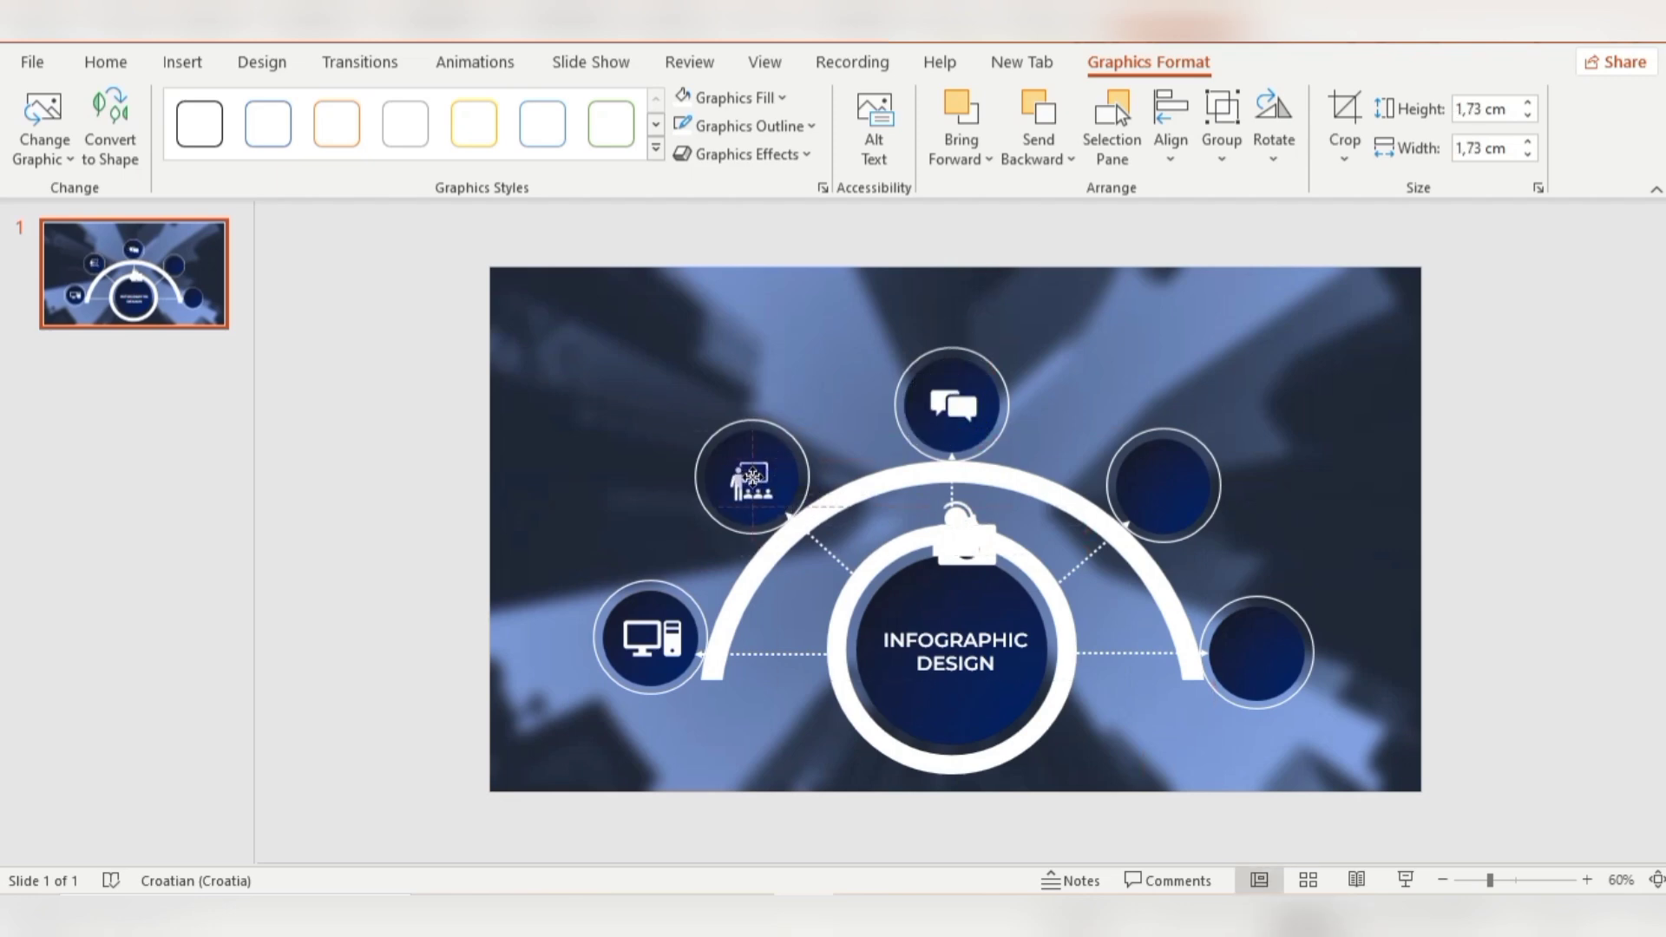
click(644, 661)
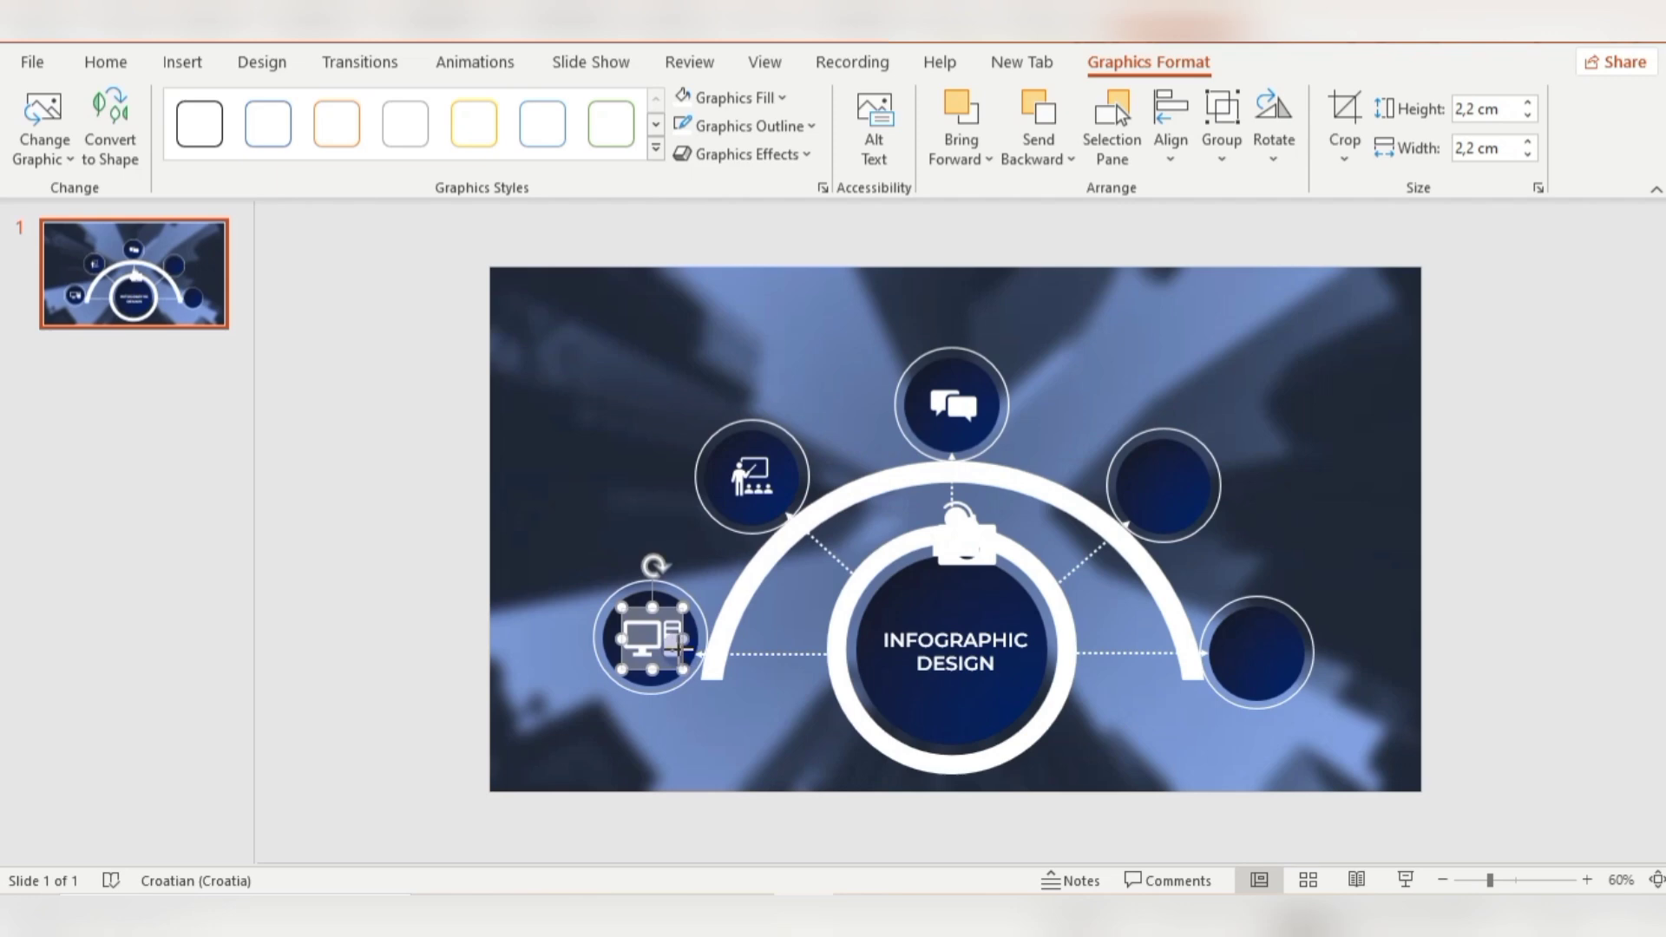
drag(643, 666, 654, 647)
Place the camera icon at about 1.95 cm in the upper-right circle and the headset agent icon in the lower-right circle.
drag(978, 553, 1174, 498)
drag(958, 519, 1316, 535)
drag(1293, 521, 1255, 723)
click(1172, 493)
drag(1192, 518, 1177, 493)
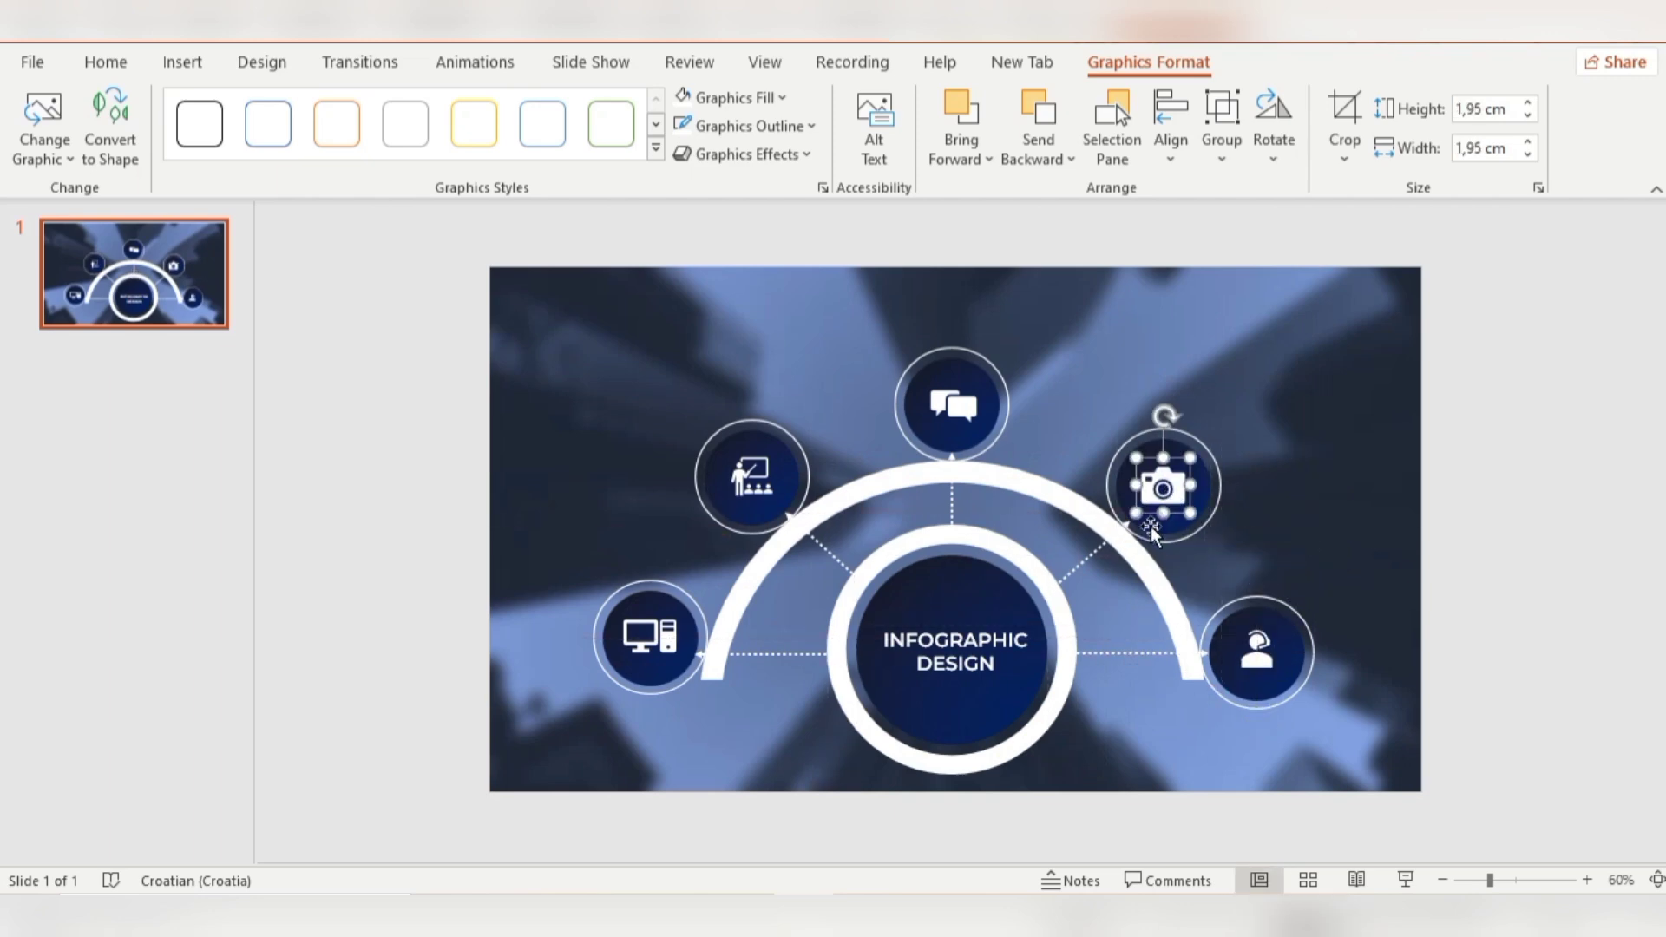
click(678, 666)
click(446, 543)
Group each of the five icons with its surrounding circles and nudge the lower-left group slightly down.
drag(604, 611, 713, 746)
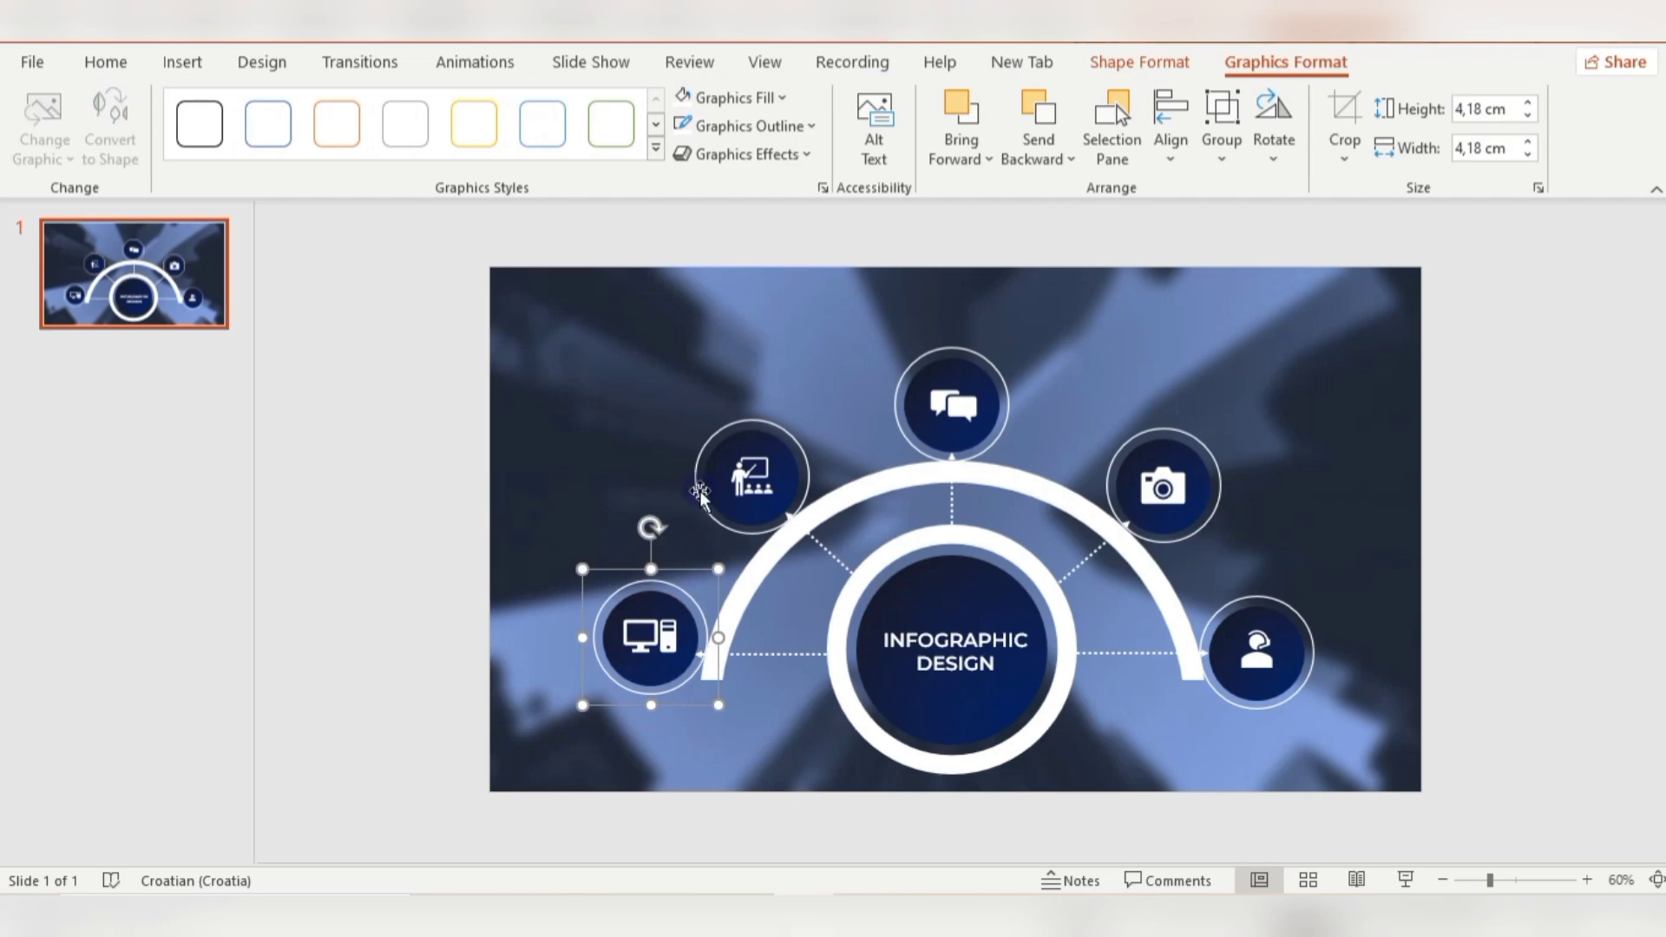
drag(632, 352, 826, 533)
drag(880, 314, 1054, 488)
drag(1086, 352, 1279, 569)
drag(1480, 547, 1189, 756)
key(ctrl+g)
drag(695, 612, 669, 602)
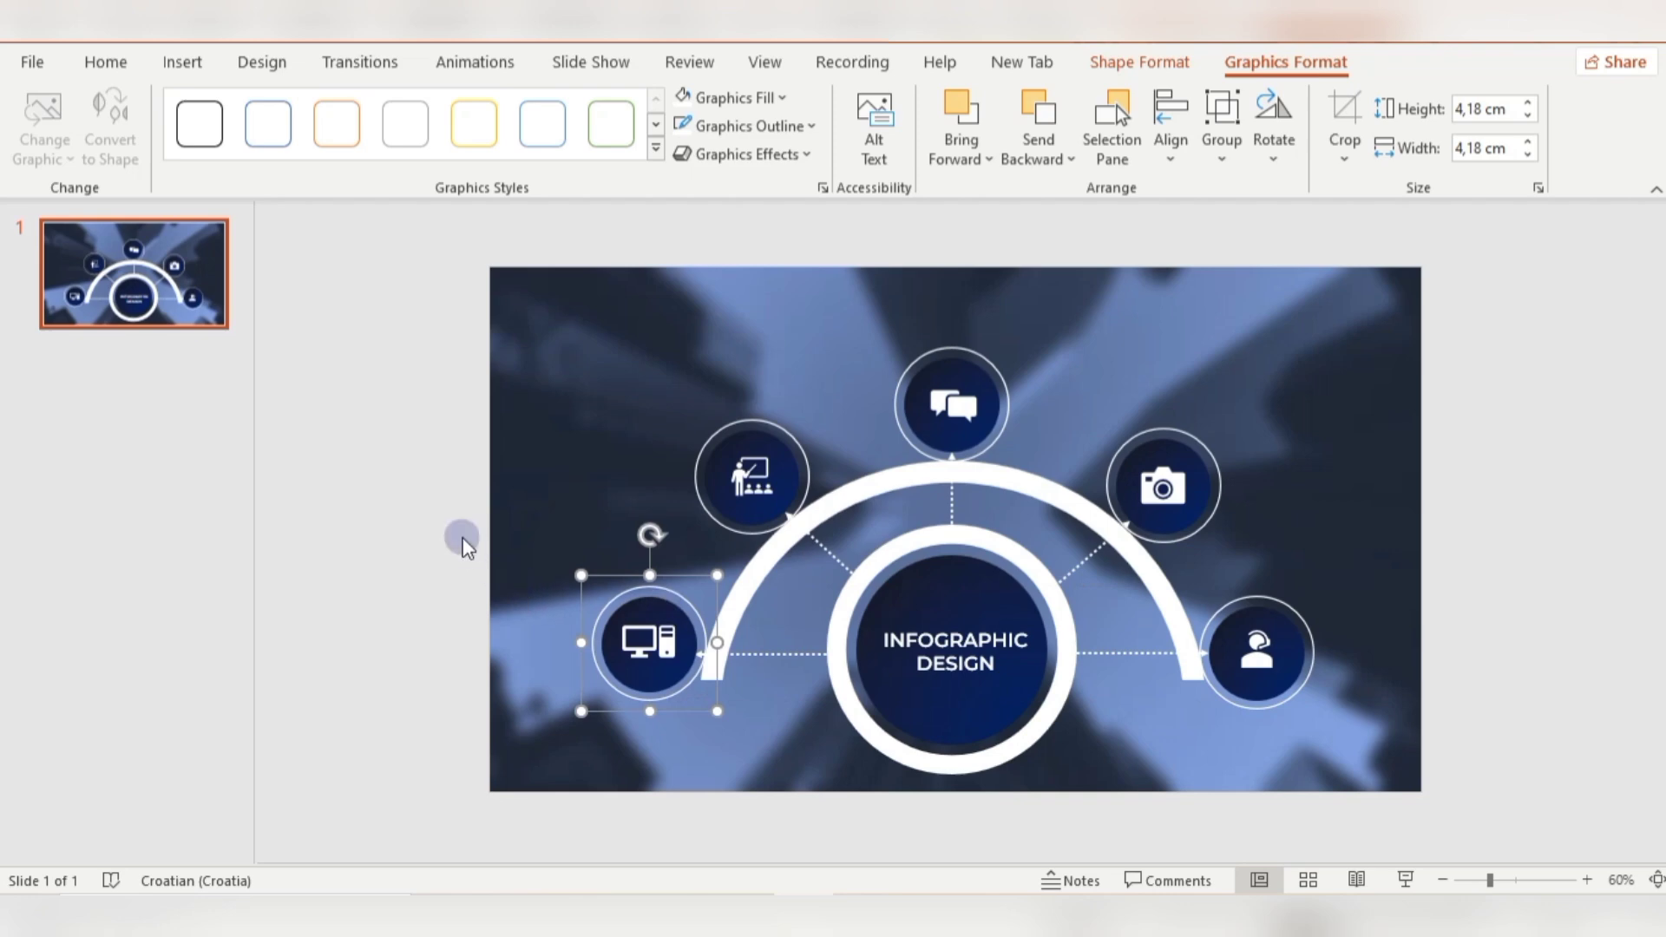
click(458, 519)
Add a text box at the slide's upper left reading "YOUR TEXT" with "Some description goes here" on the second line.
click(182, 62)
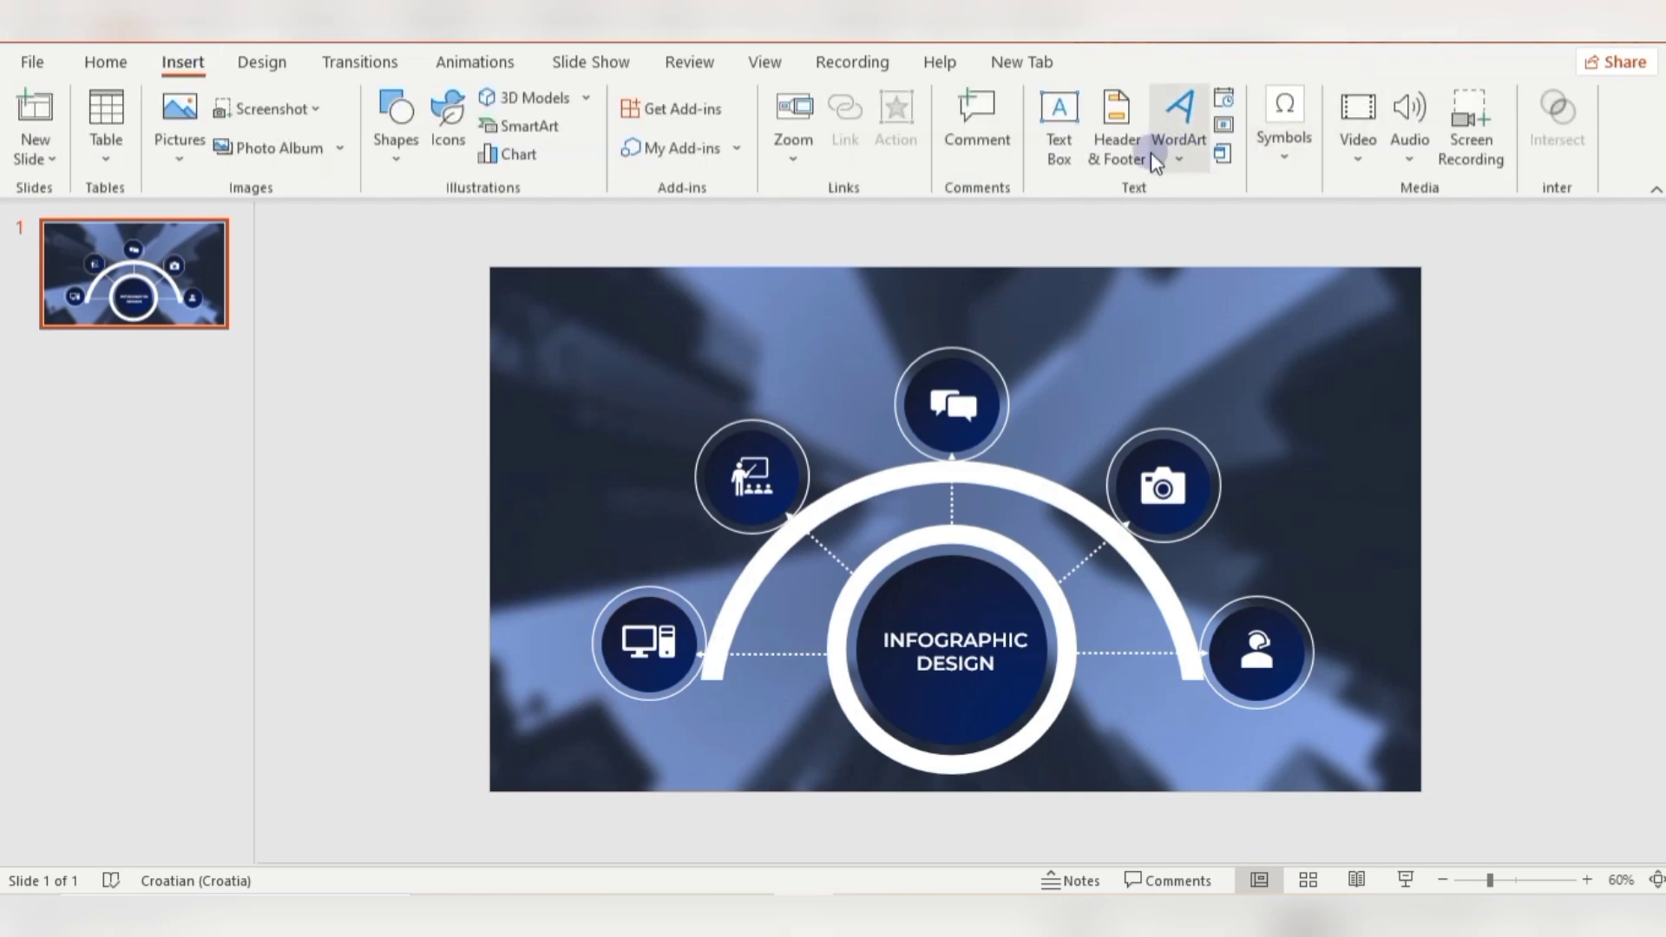
click(1069, 143)
drag(525, 319, 796, 384)
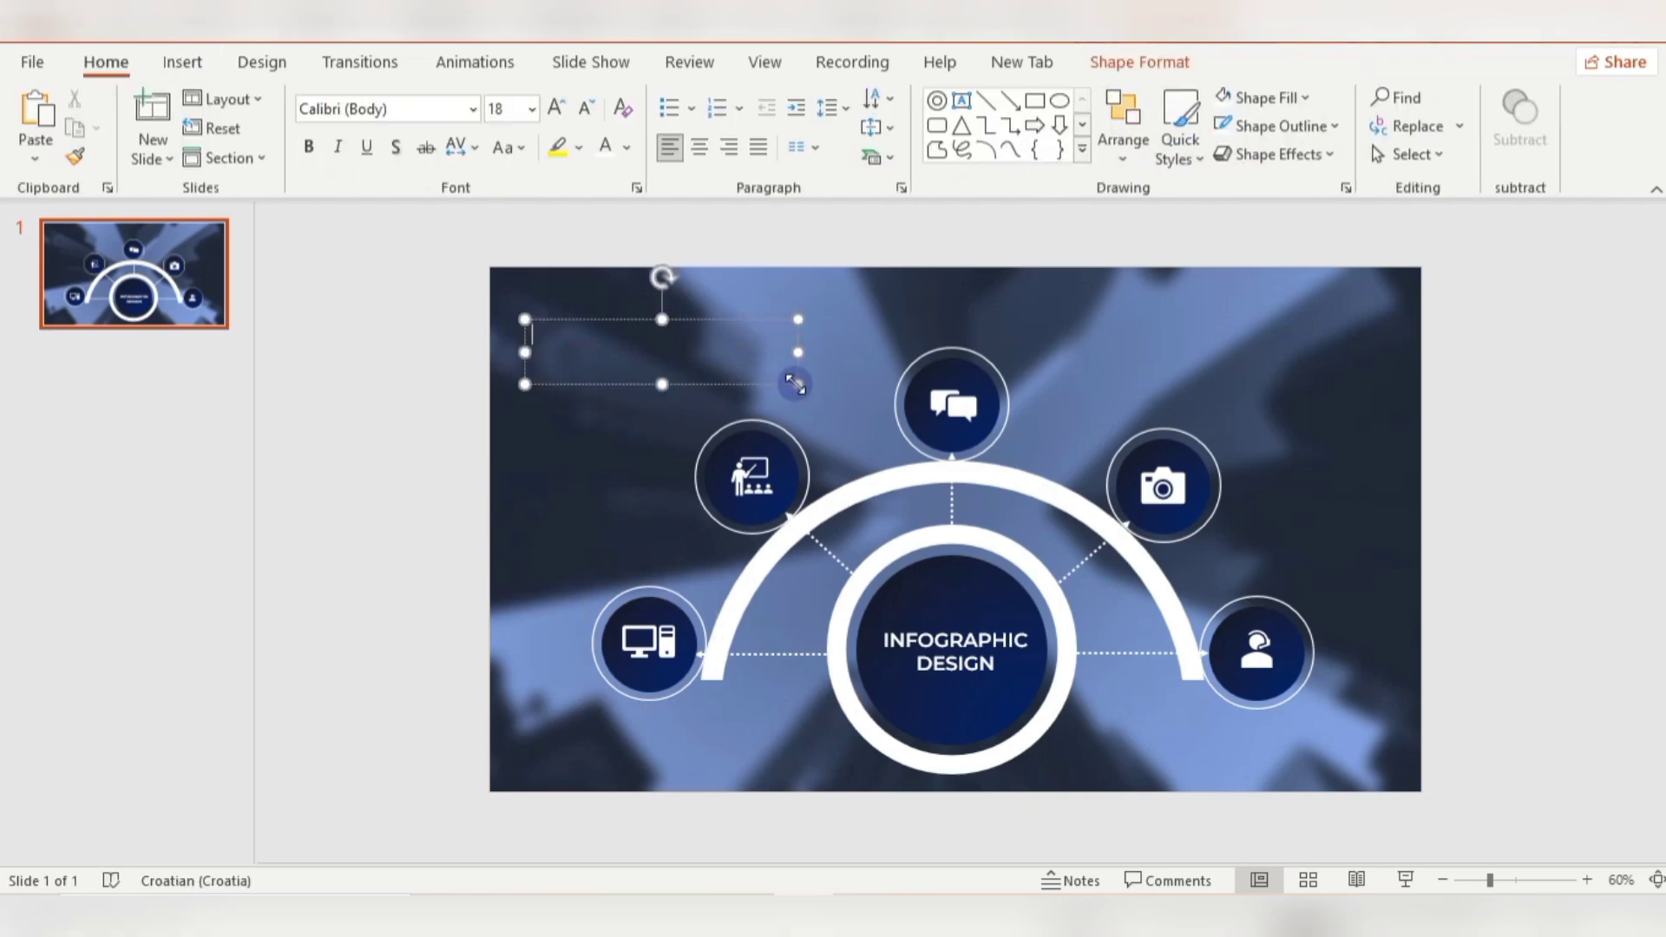
text(your)
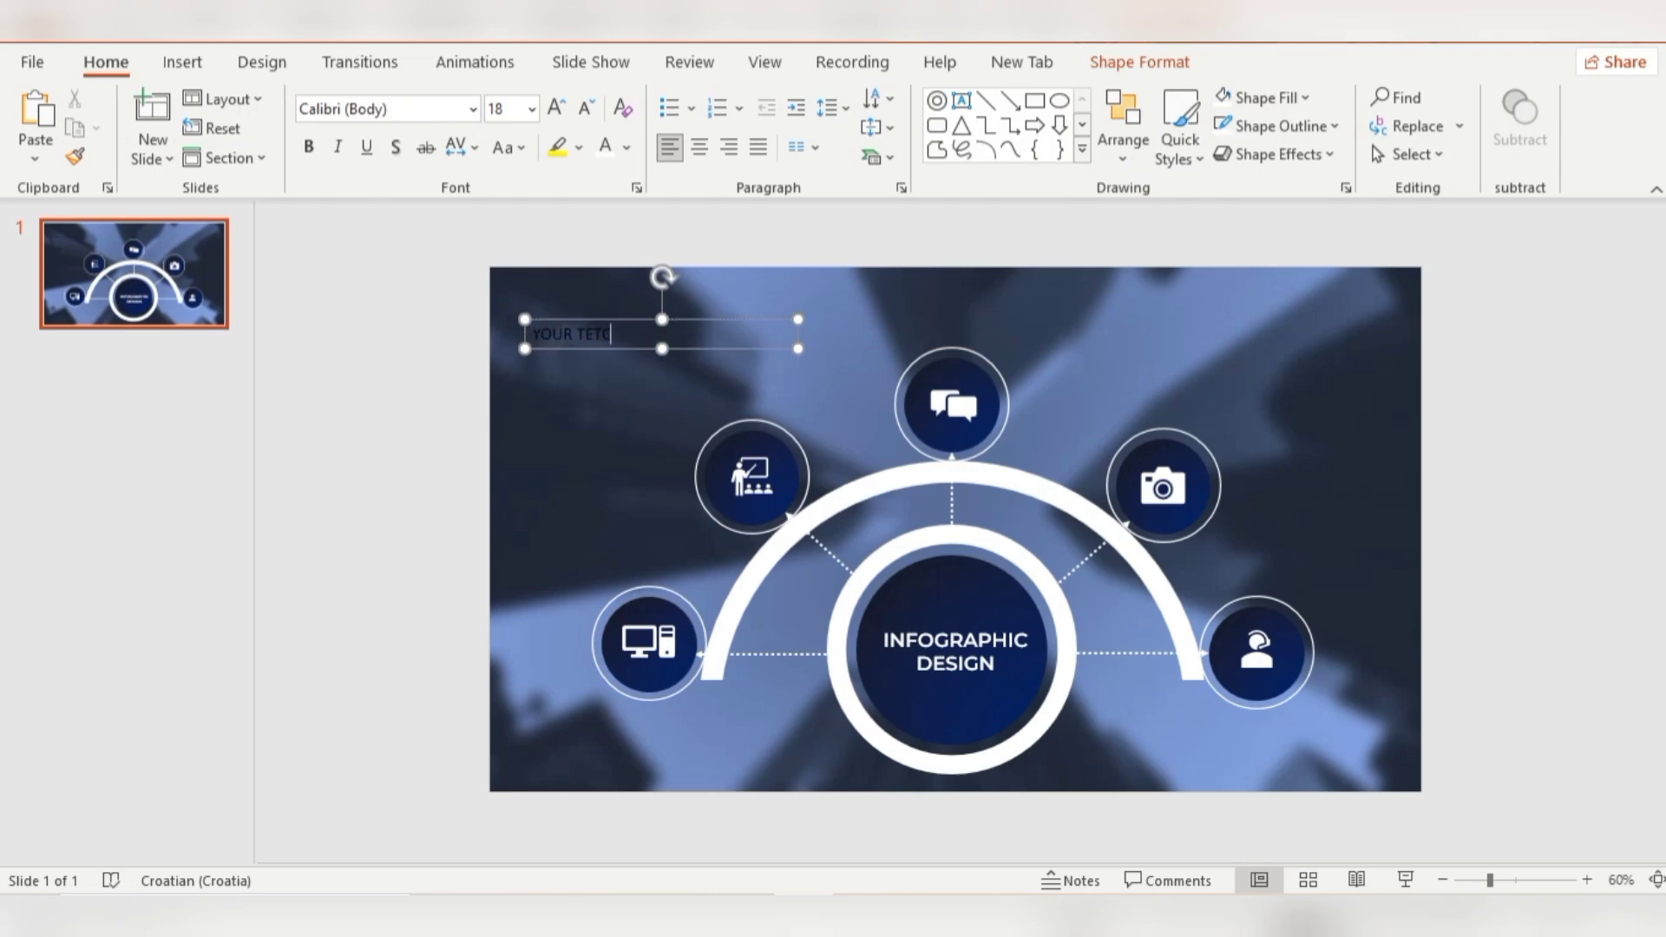
text( text)
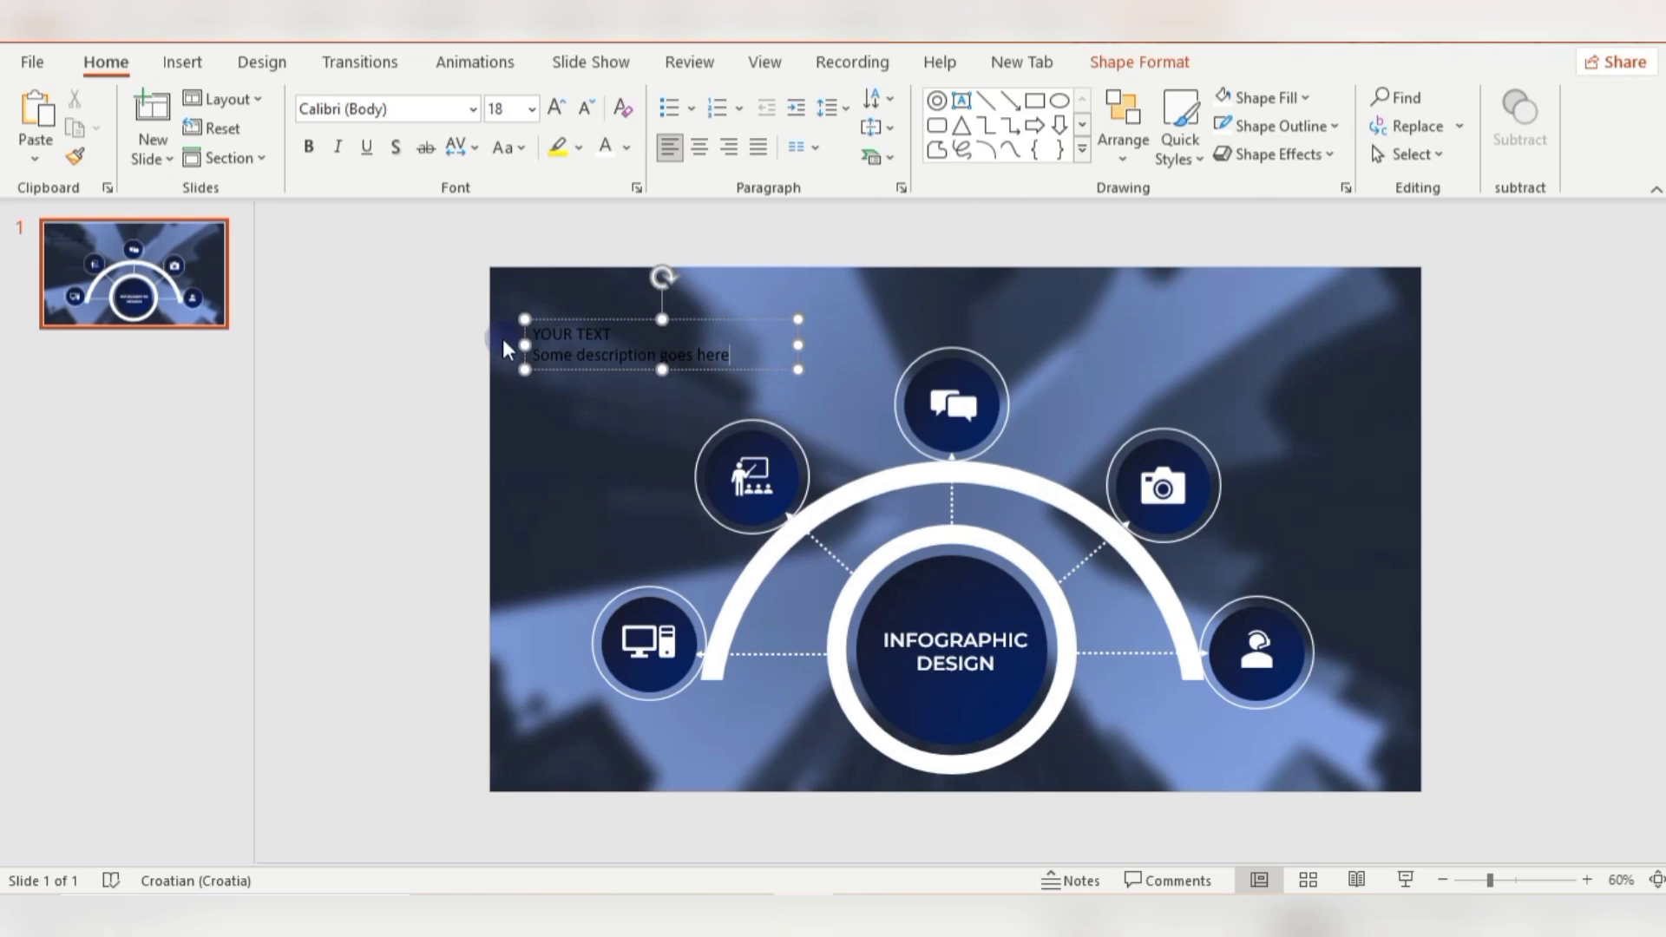
Give the "YOUR TEXT" heading a bold typeface and set the description line in Montserrat.
shift+click(637, 332)
click(473, 109)
click(434, 267)
click(545, 356)
shift+click(732, 356)
click(473, 108)
drag(650, 213, 684, 526)
scroll(508, 467, down, 4)
click(416, 651)
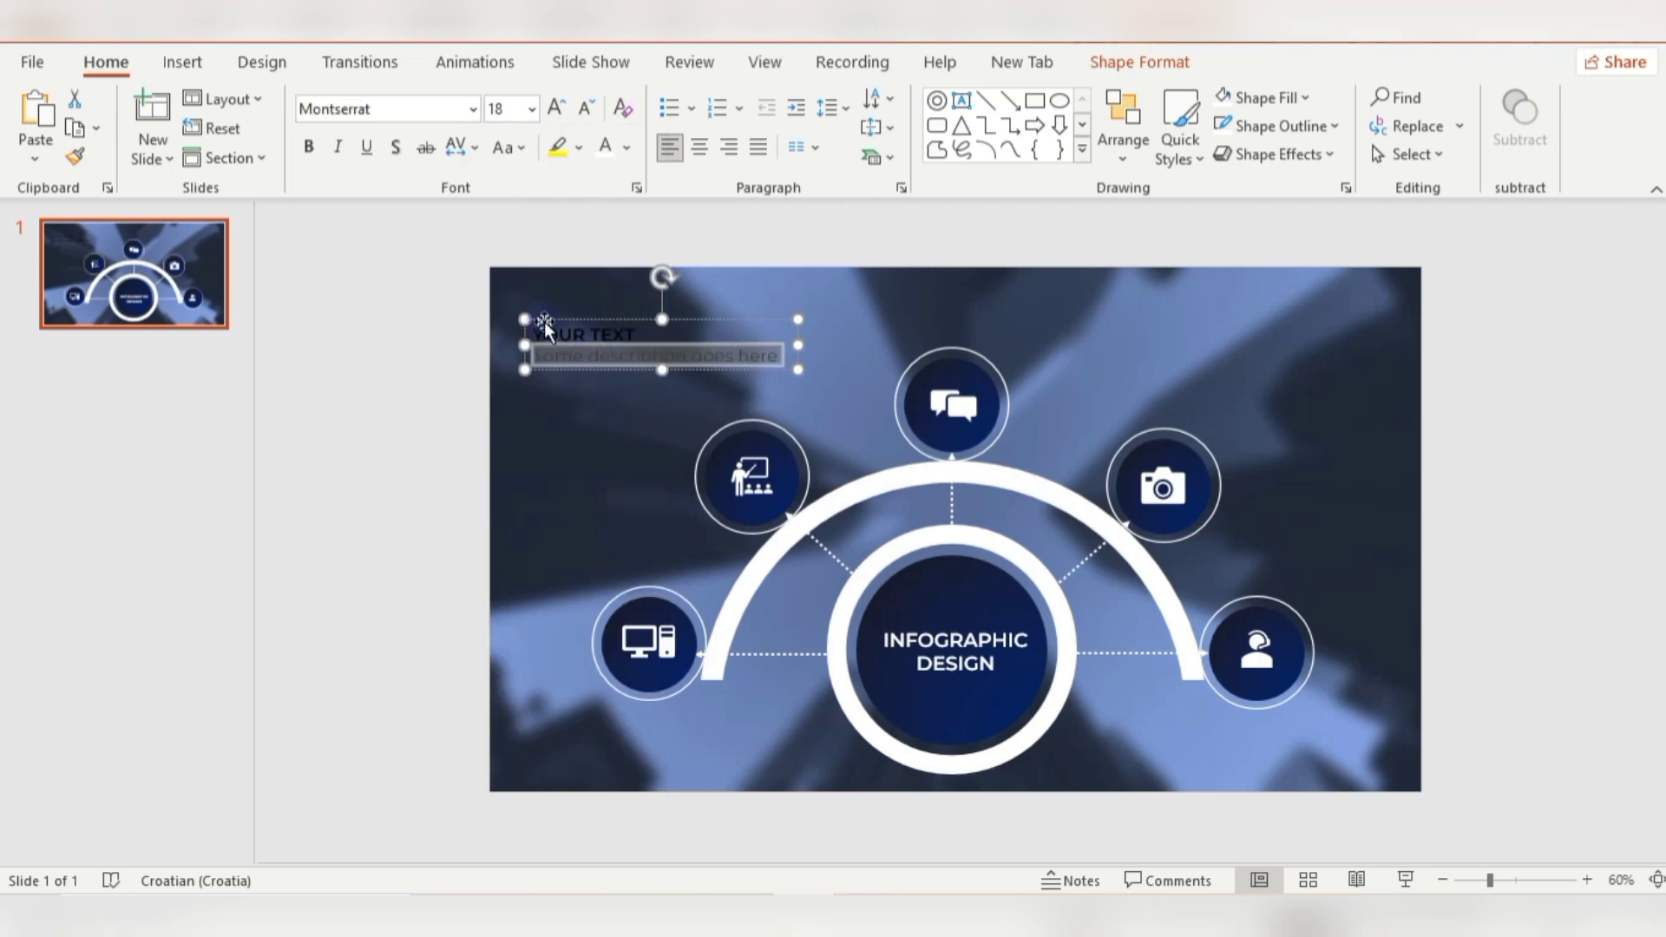
Color both text lines white, set them to 14 pt, and move the text box above the lower-left circle.
key(ctrl+a)
click(605, 148)
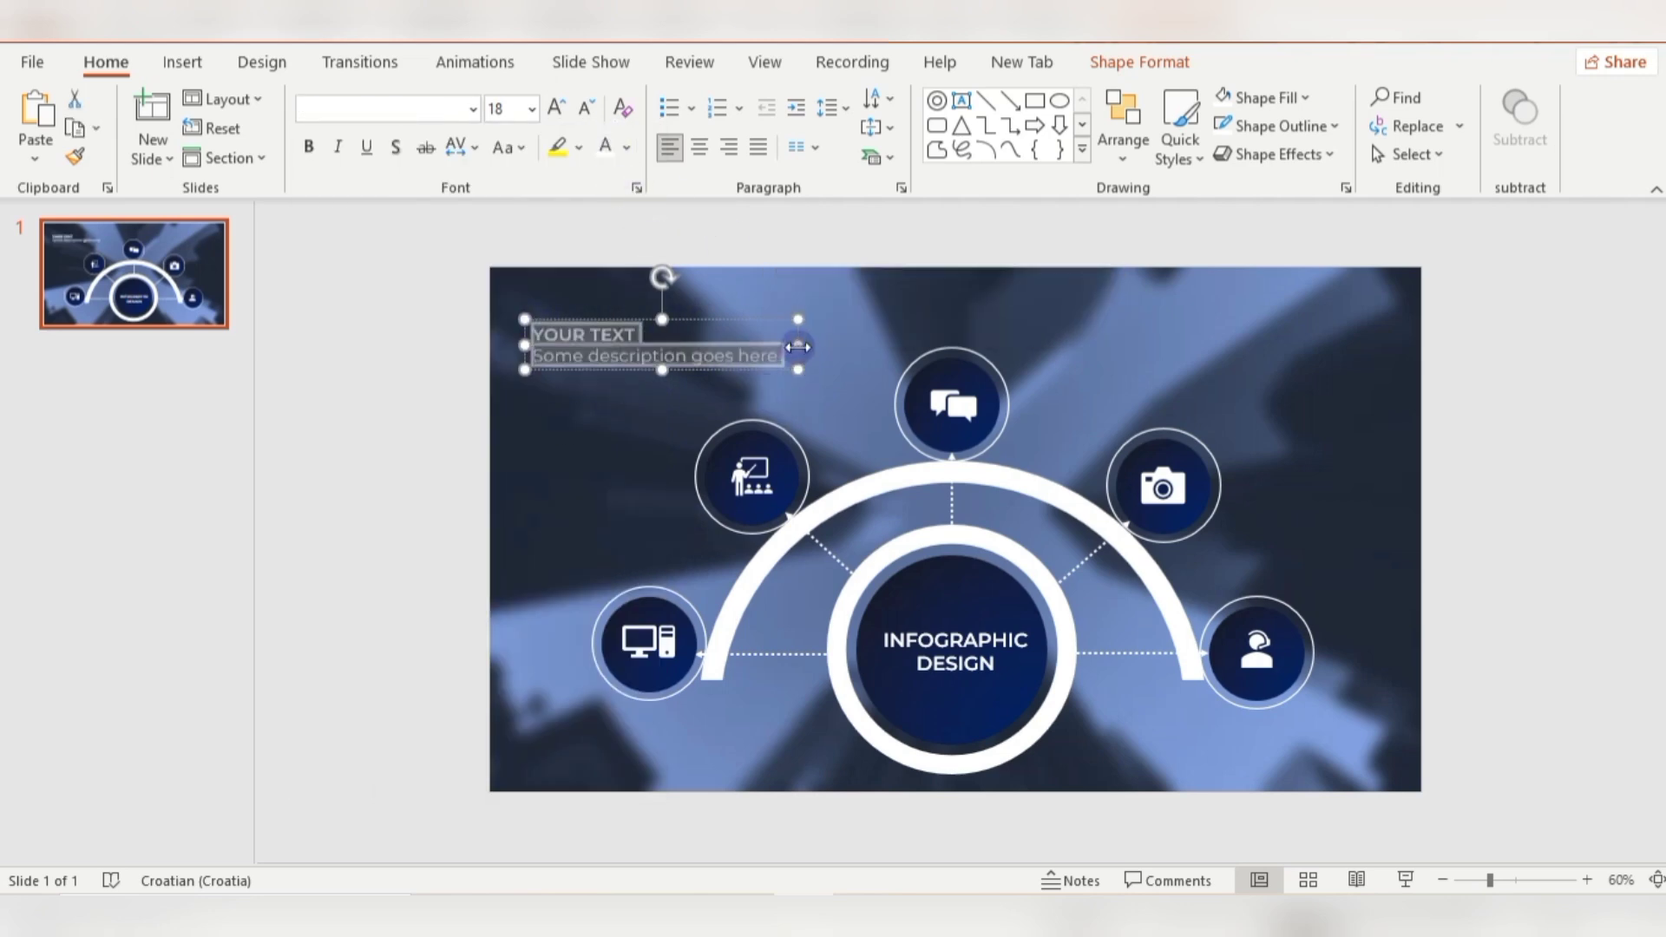
click(586, 108)
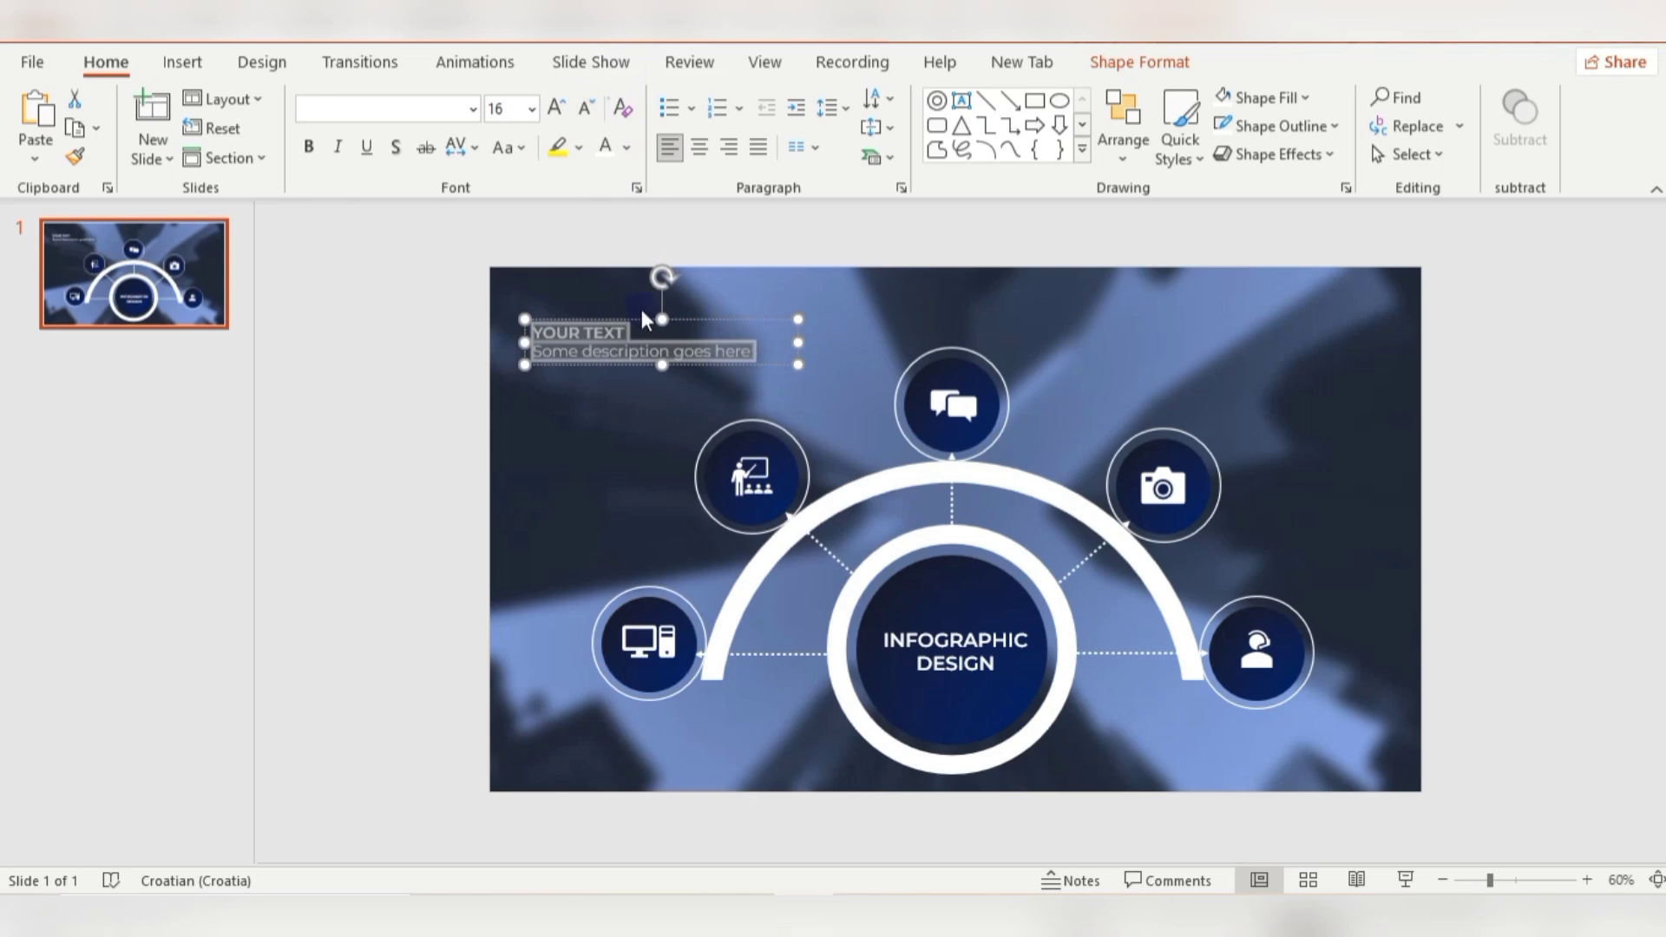
drag(642, 309, 616, 521)
drag(518, 535, 729, 564)
click(587, 108)
Place copies of the text box above the upper-left circle and the top circle.
drag(601, 527, 729, 363)
key(ctrl+d)
Duplicate the text box twice more and place the copies above the upper-right and lower-right circles.
key(ctrl+d)
scroll(809, 387, up, 1)
drag(898, 258, 1005, 305)
key(ctrl+d)
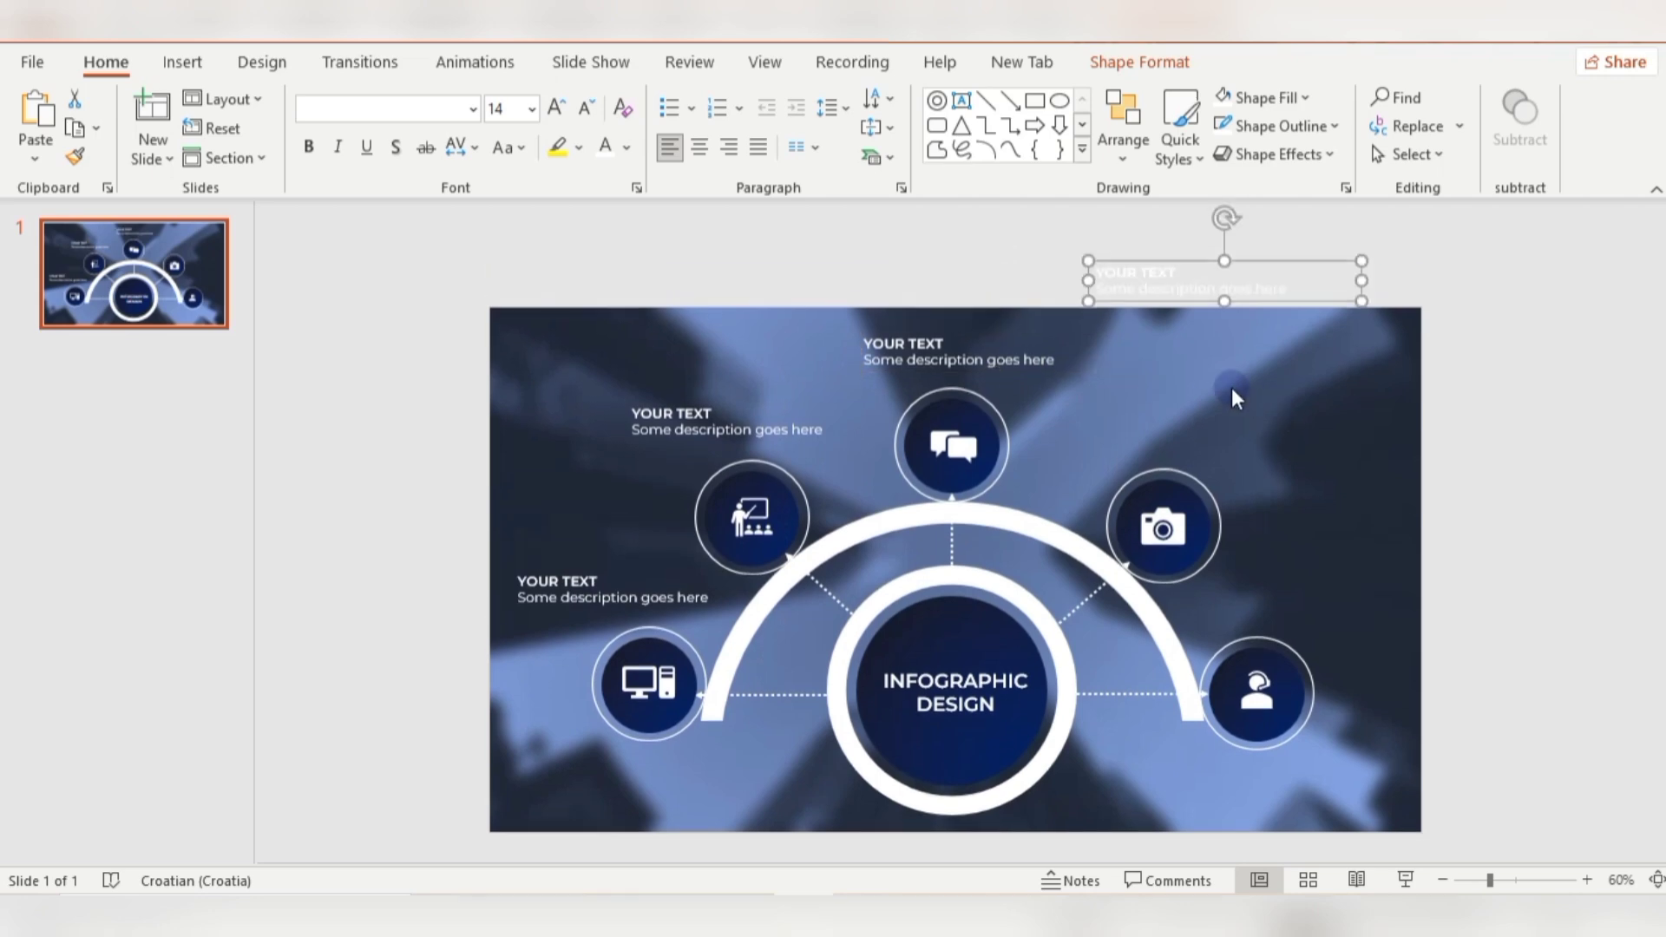
scroll(1301, 387, down, 1)
drag(1260, 267, 1257, 364)
key(ctrl+d)
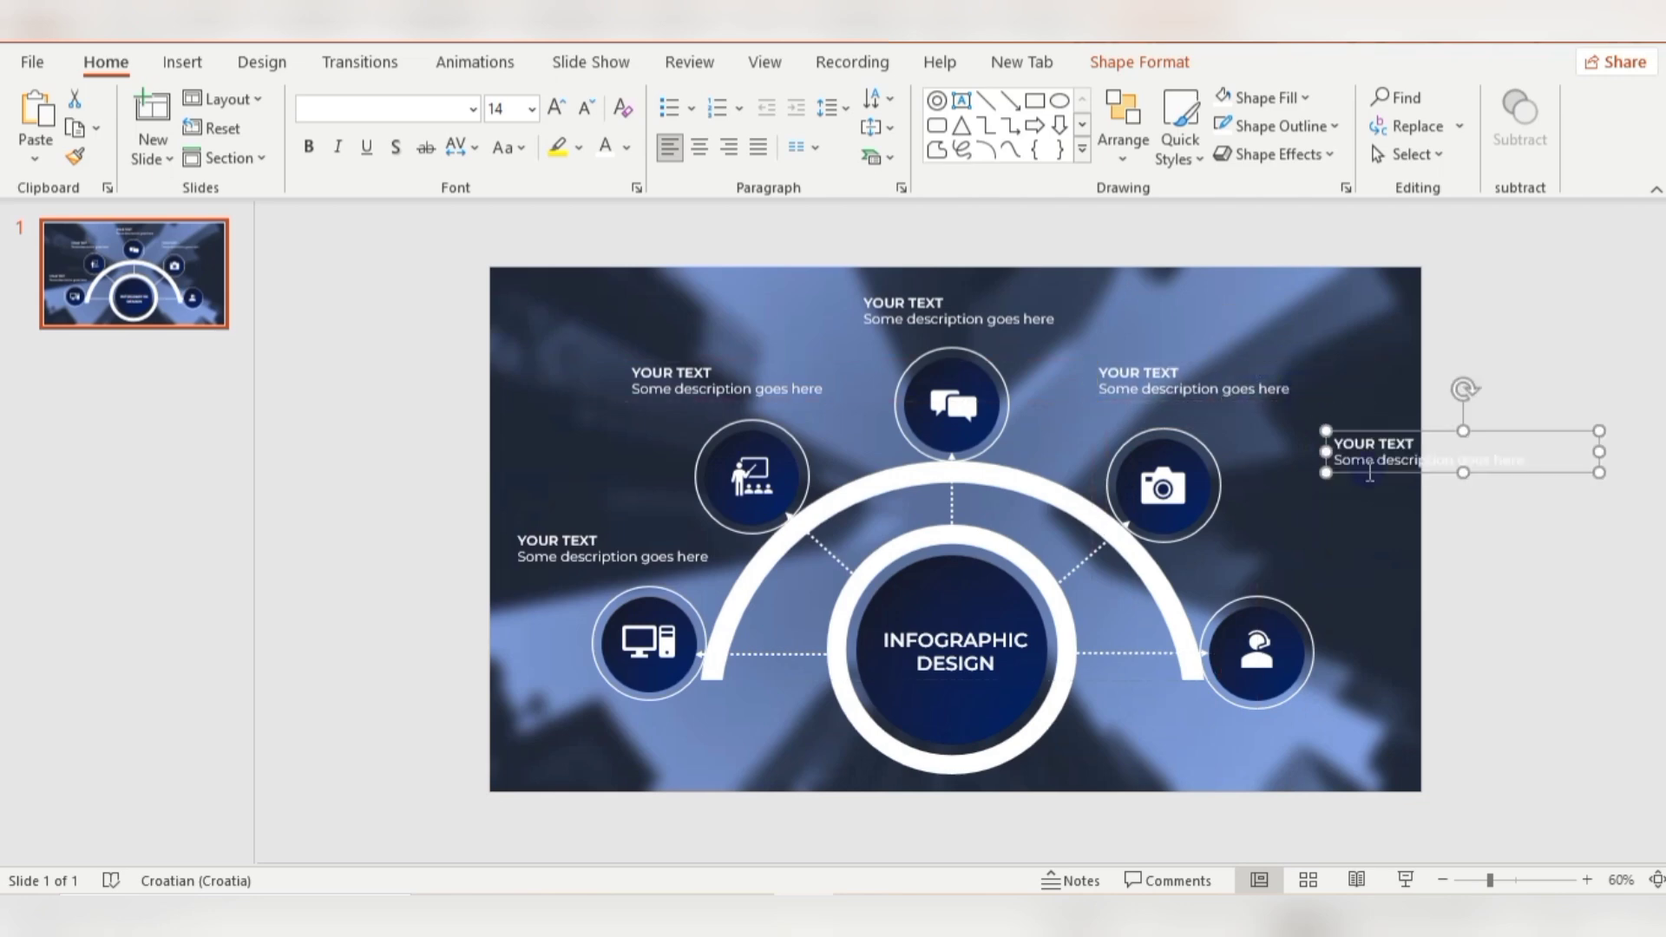
drag(1437, 430, 1301, 537)
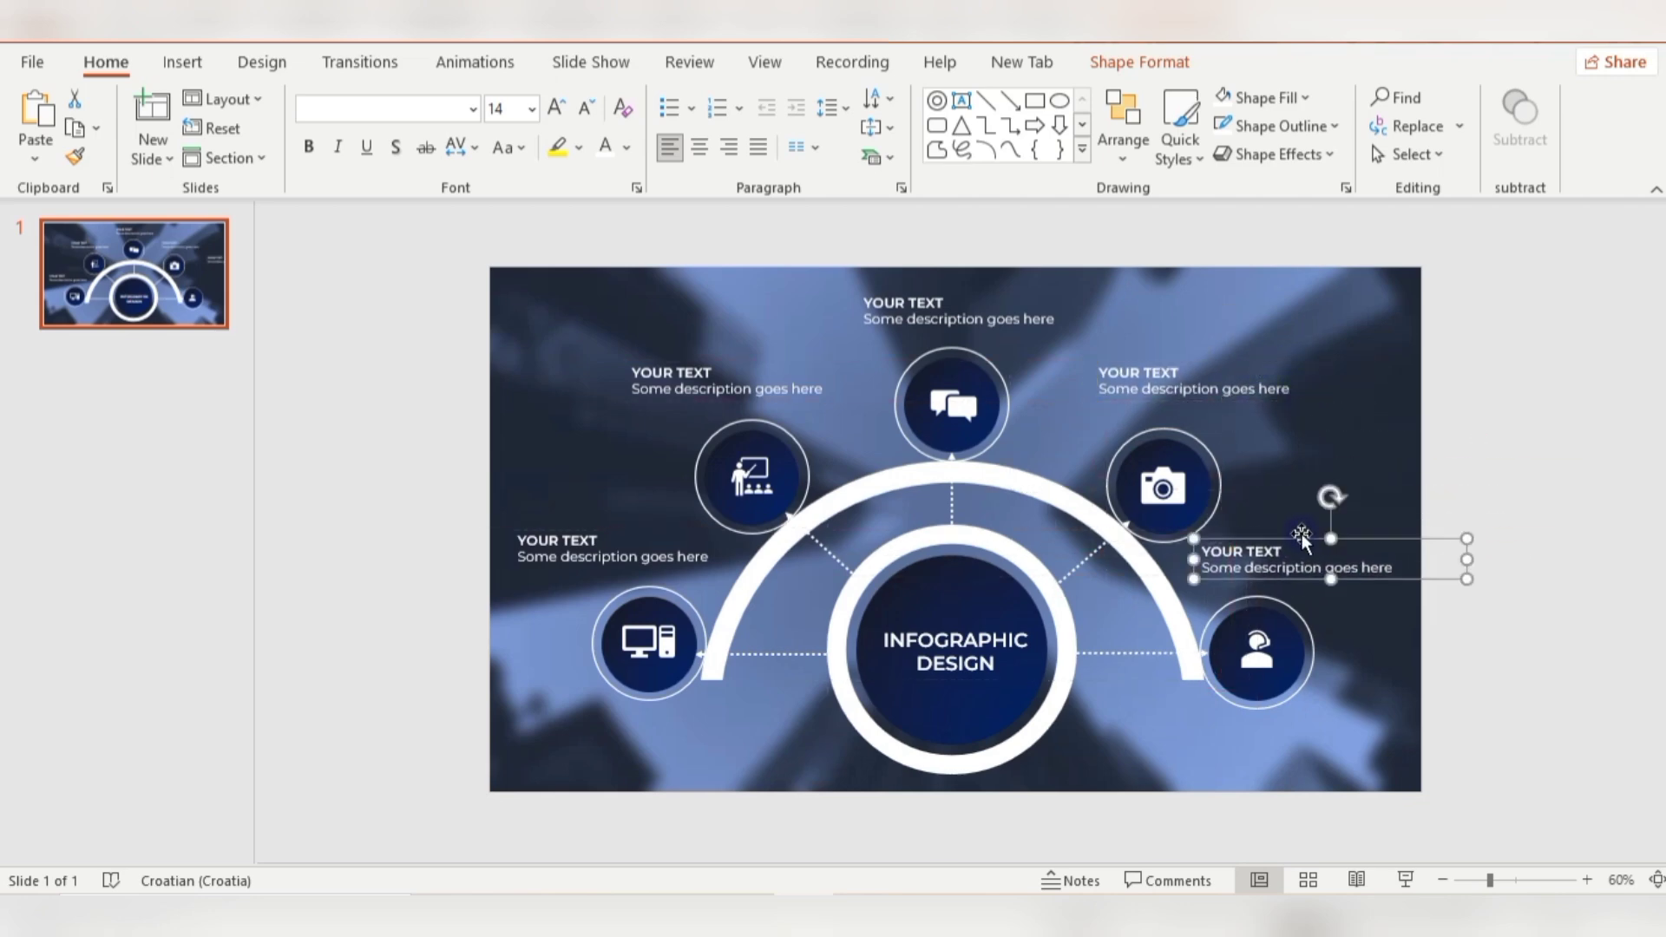
click(1562, 392)
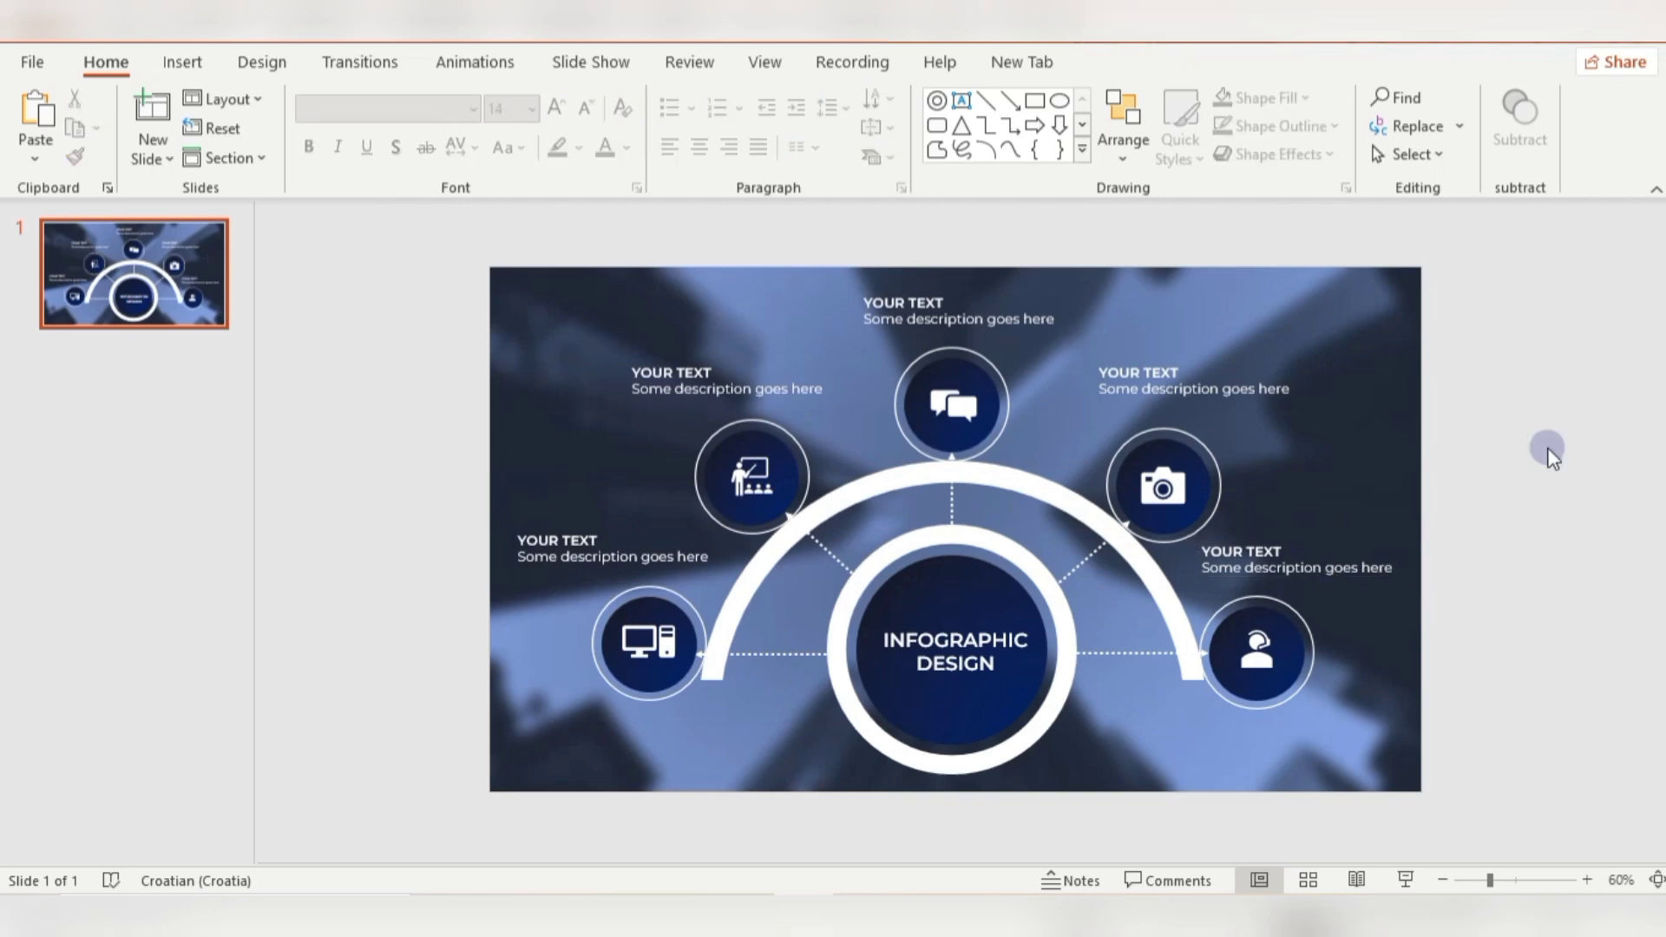
Group the central title text, its dark circle and the white ring together.
click(966, 544)
shift+click(963, 584)
right_click(1005, 531)
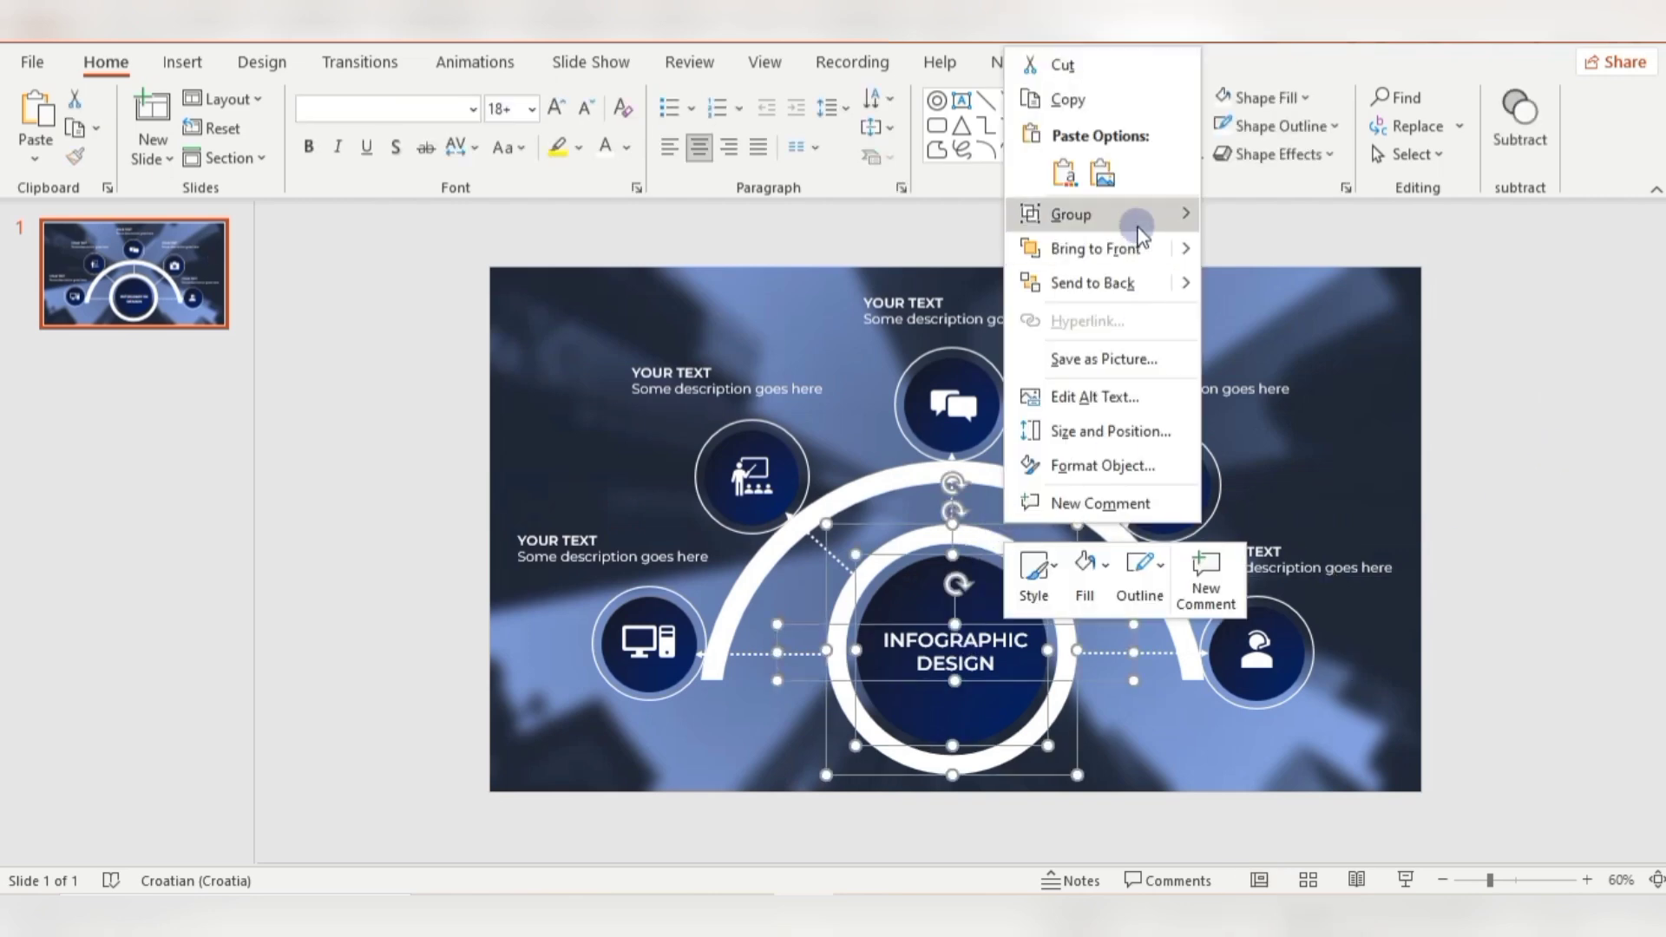
mouse_move(1144, 219)
click(1258, 215)
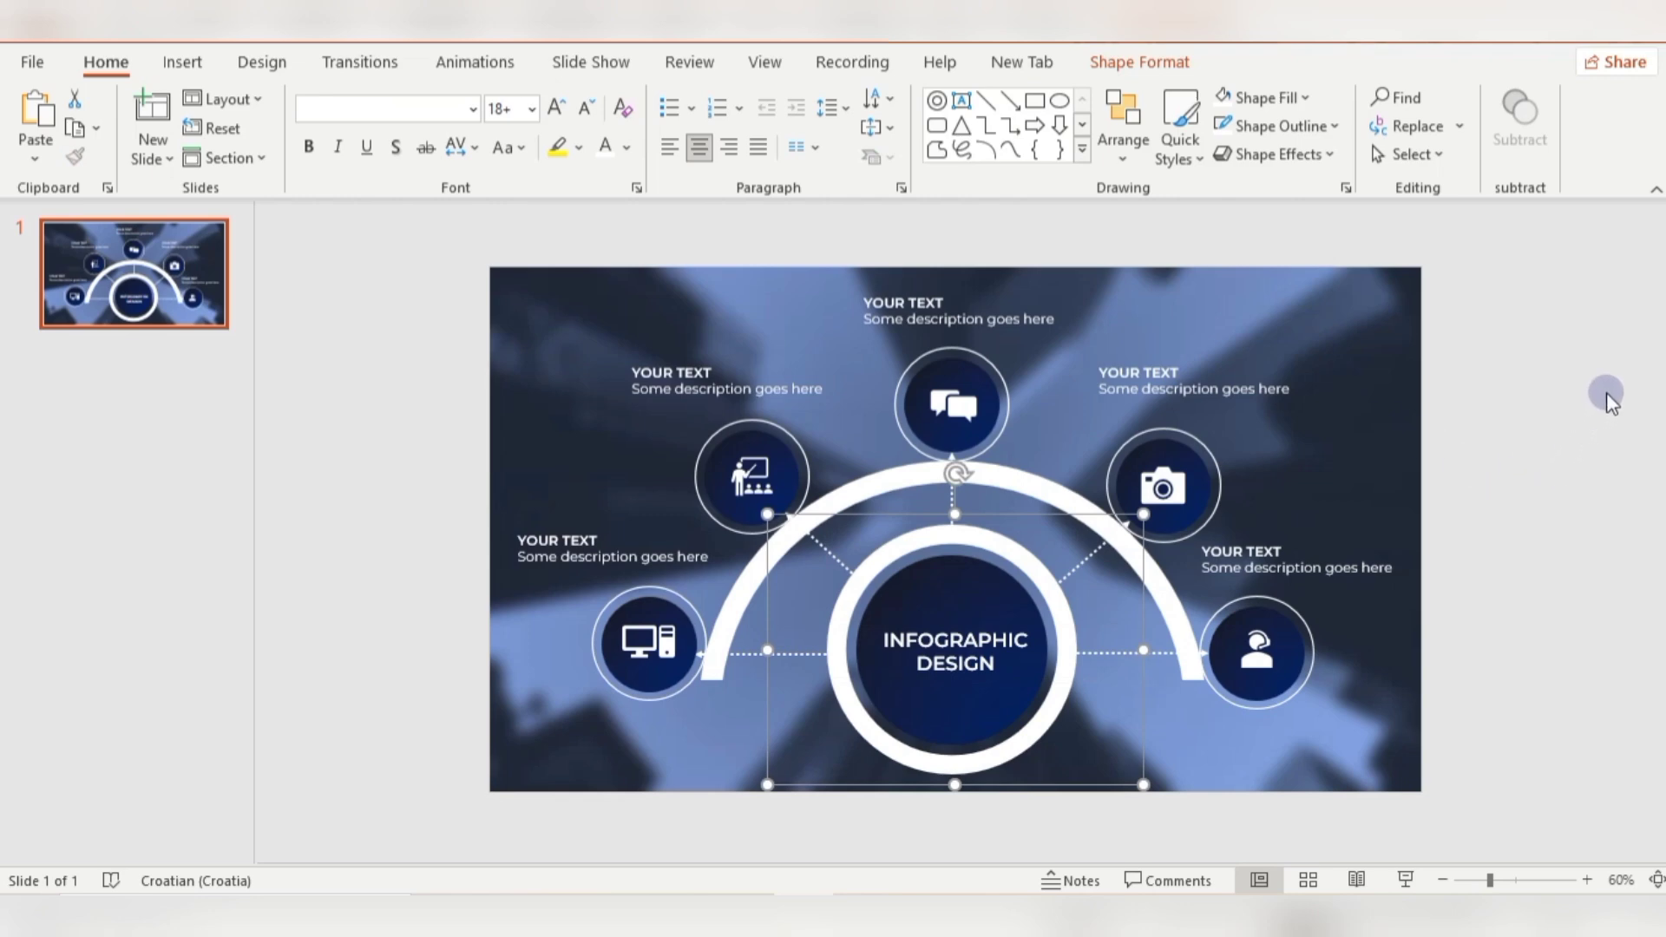
click(535, 443)
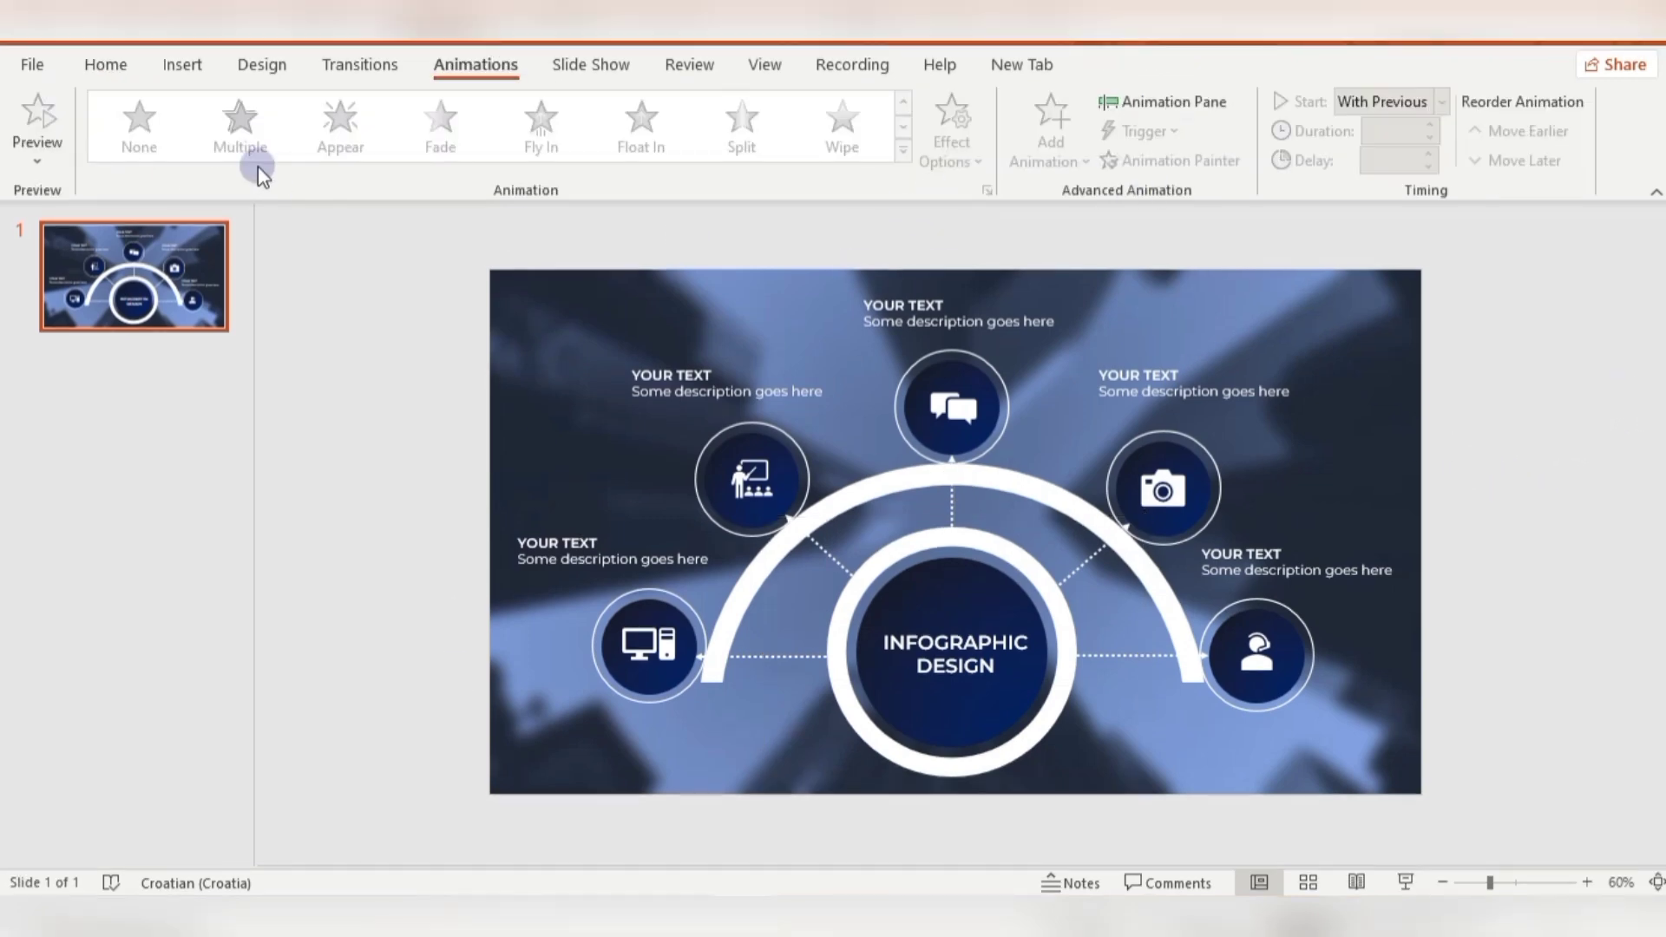
Show the Animation Pane and give the central title group a Fly In animation starting With Previous with a 3-second duration.
click(183, 64)
click(475, 64)
click(1162, 102)
click(1442, 881)
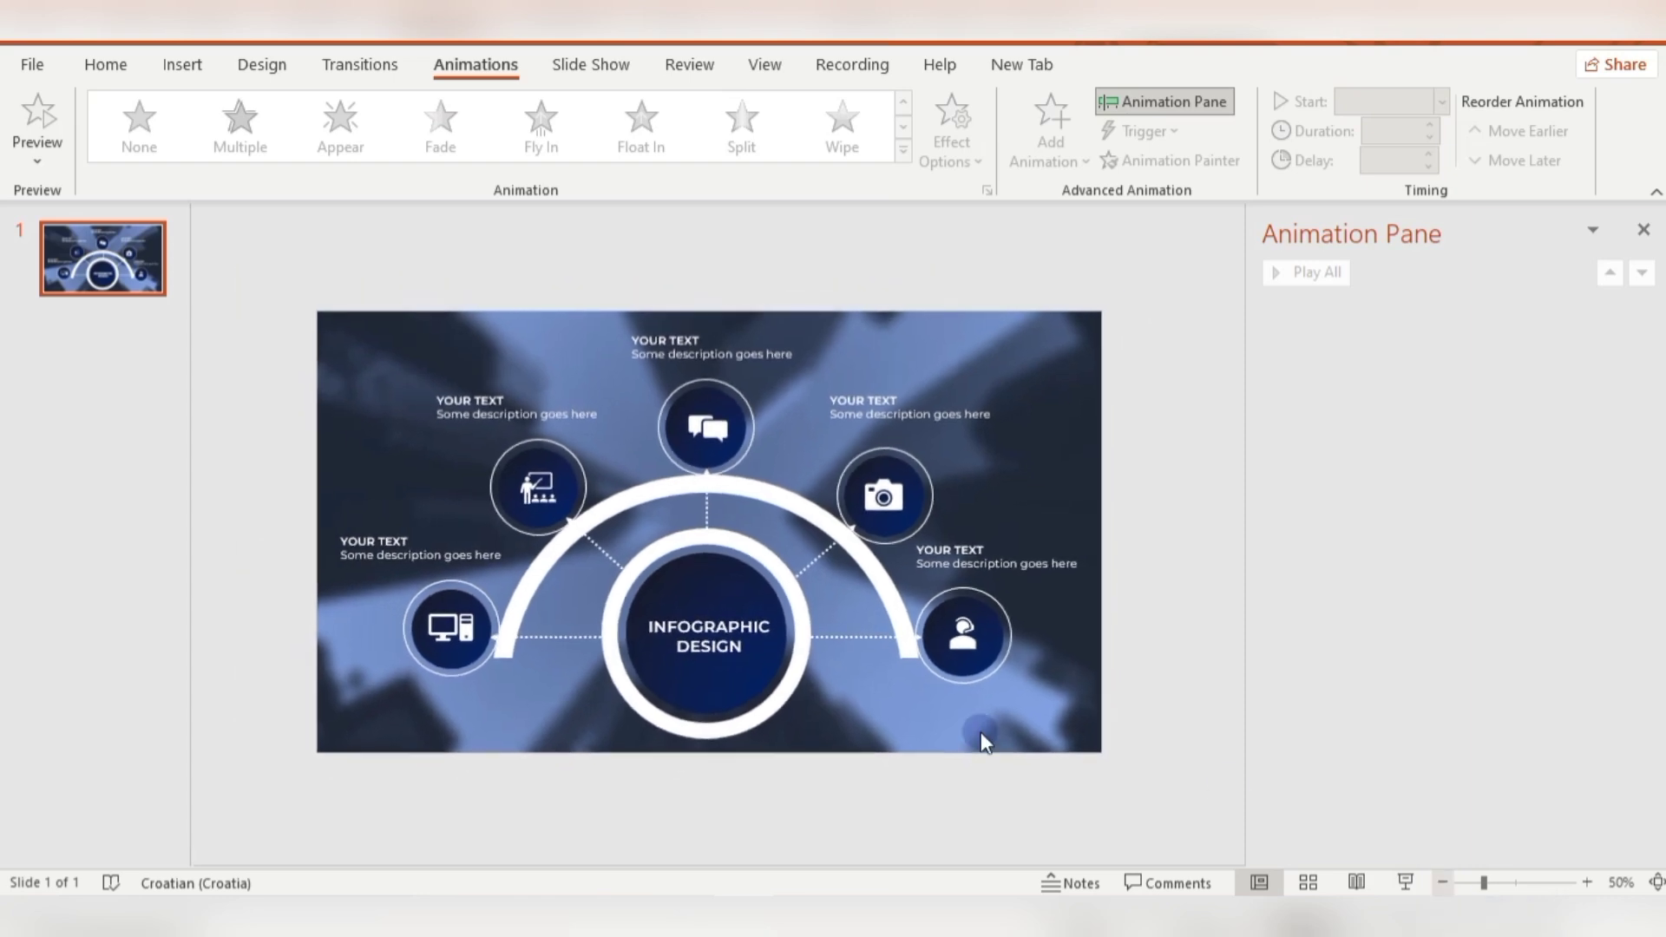
click(726, 578)
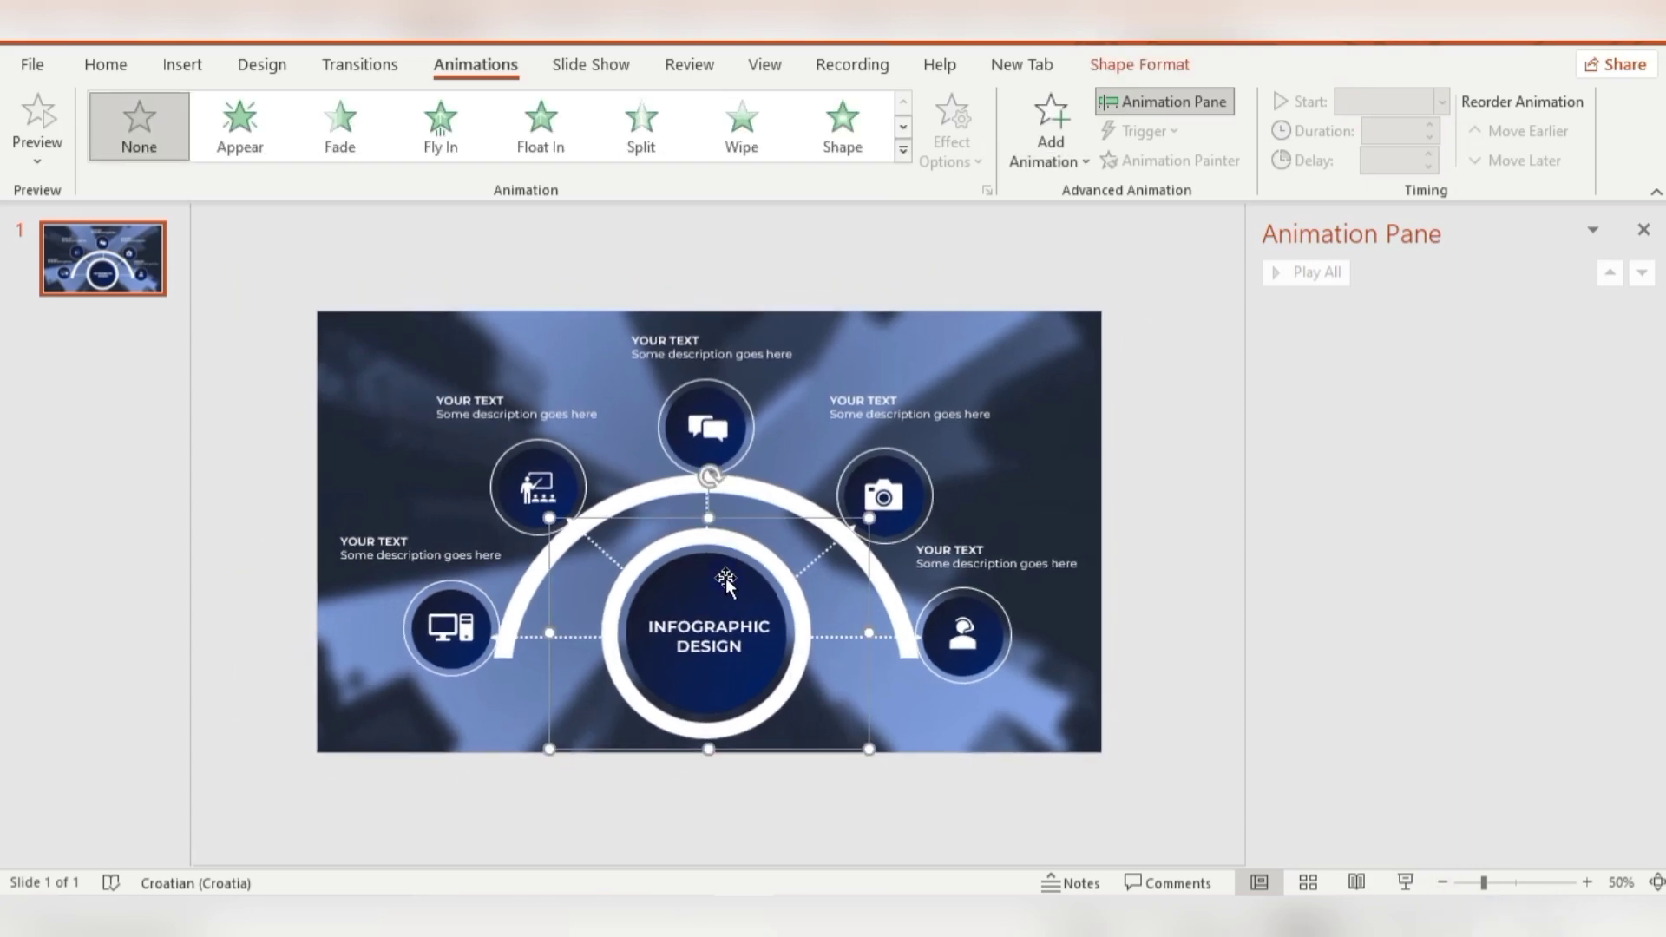
click(441, 130)
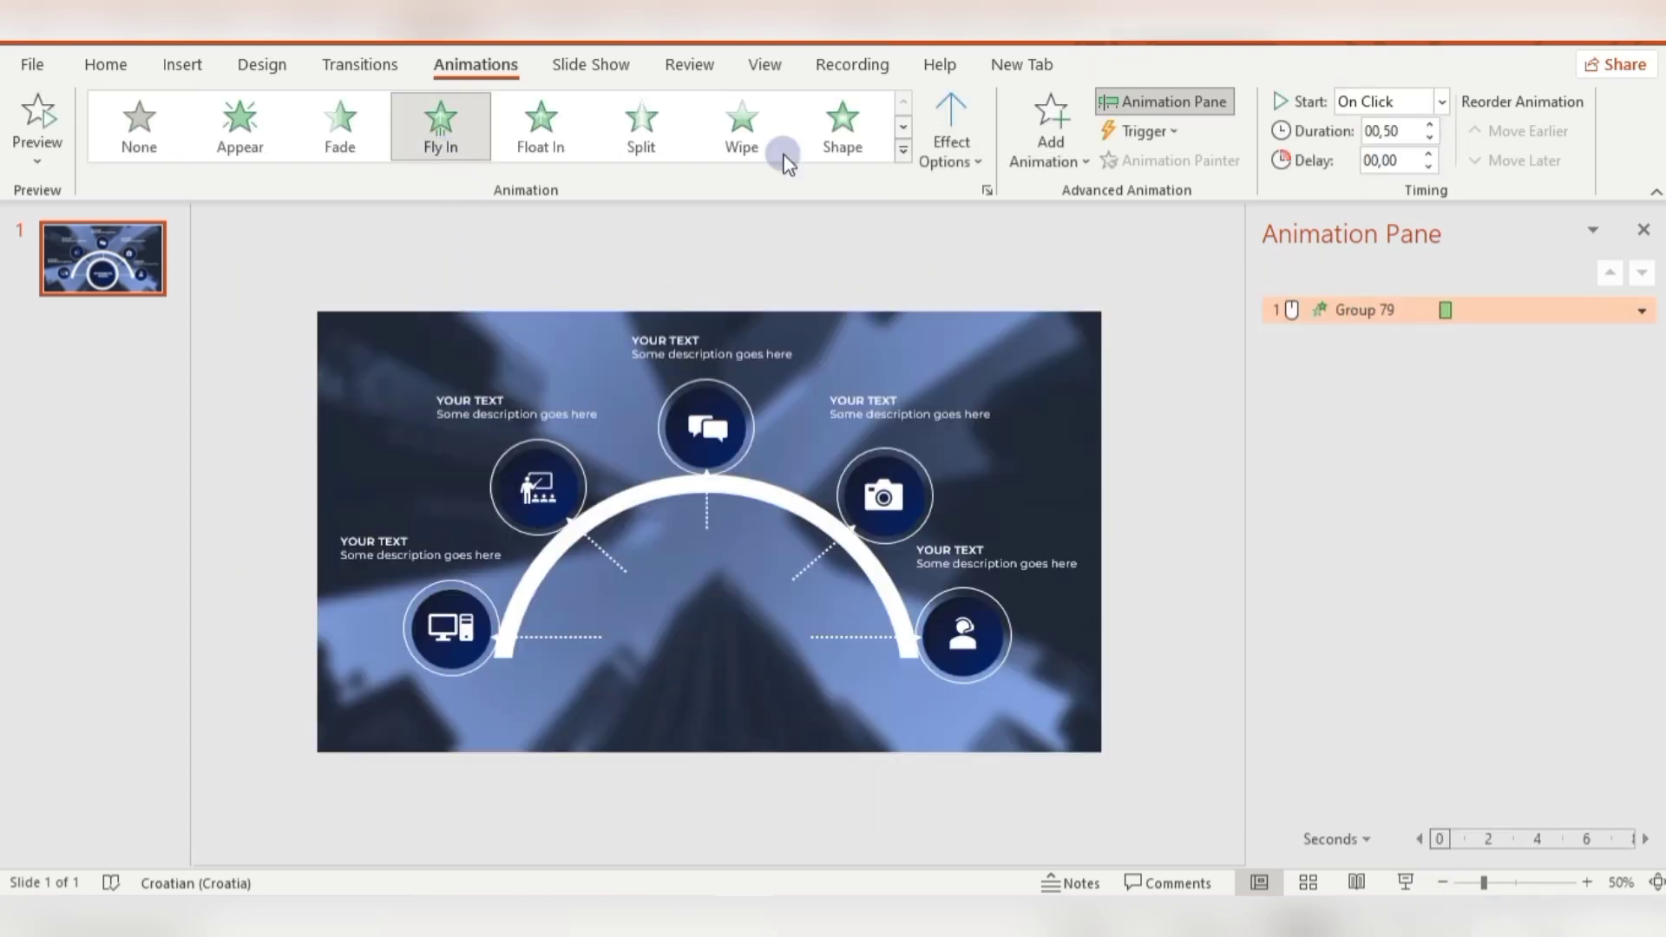
click(981, 153)
click(1442, 102)
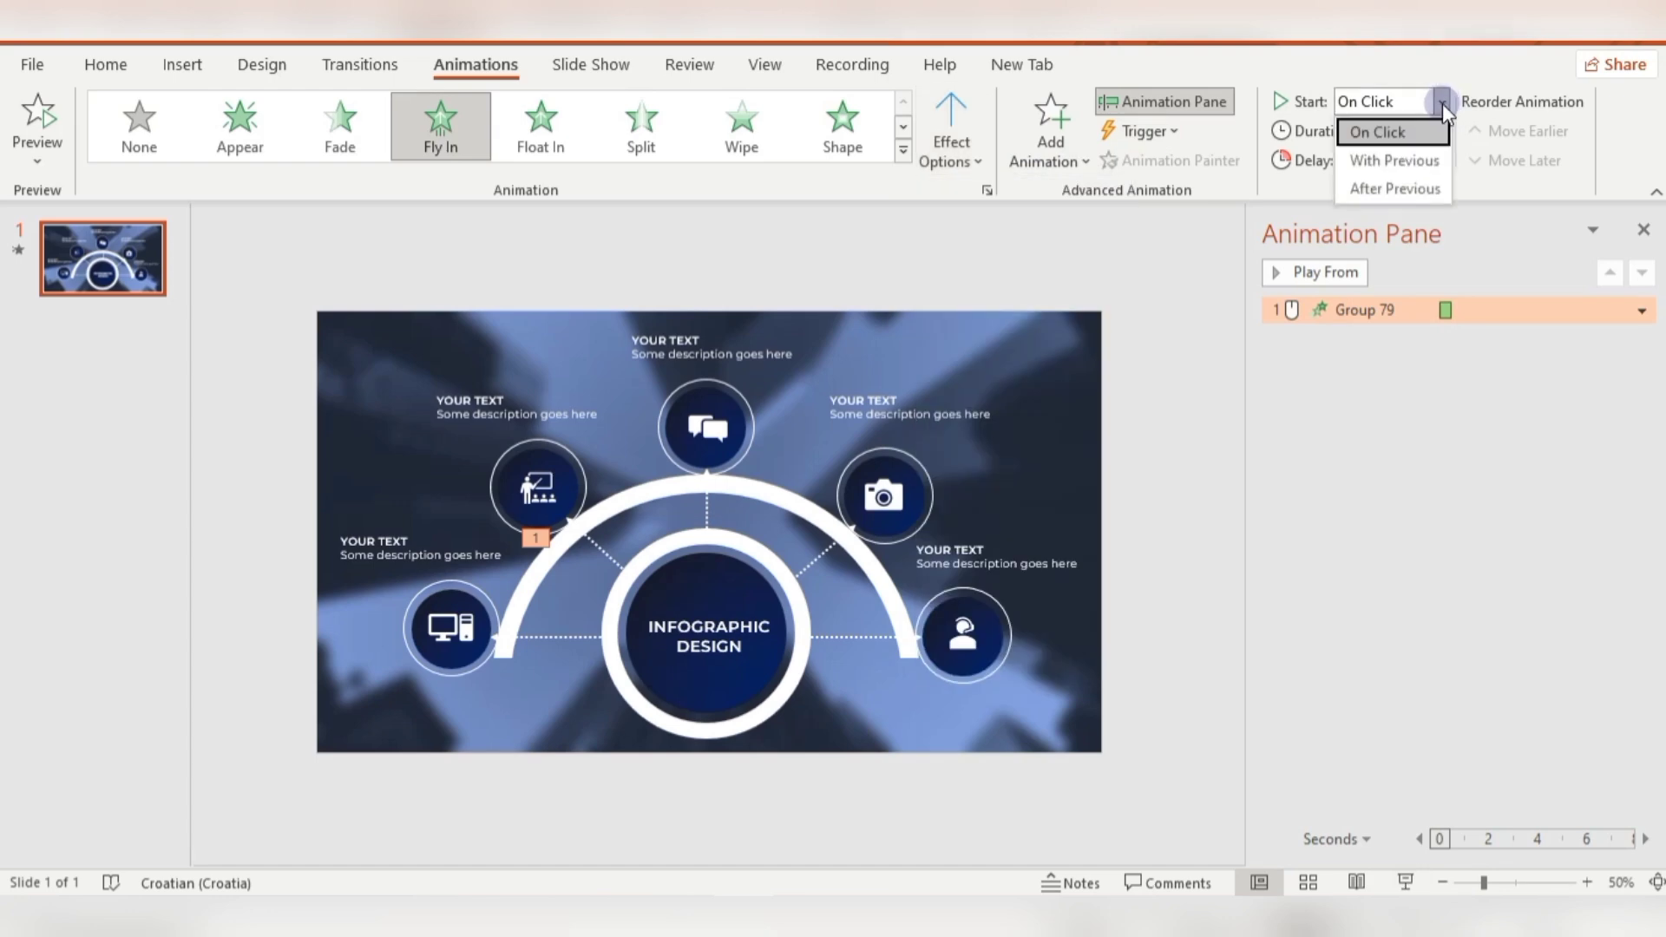
click(1389, 161)
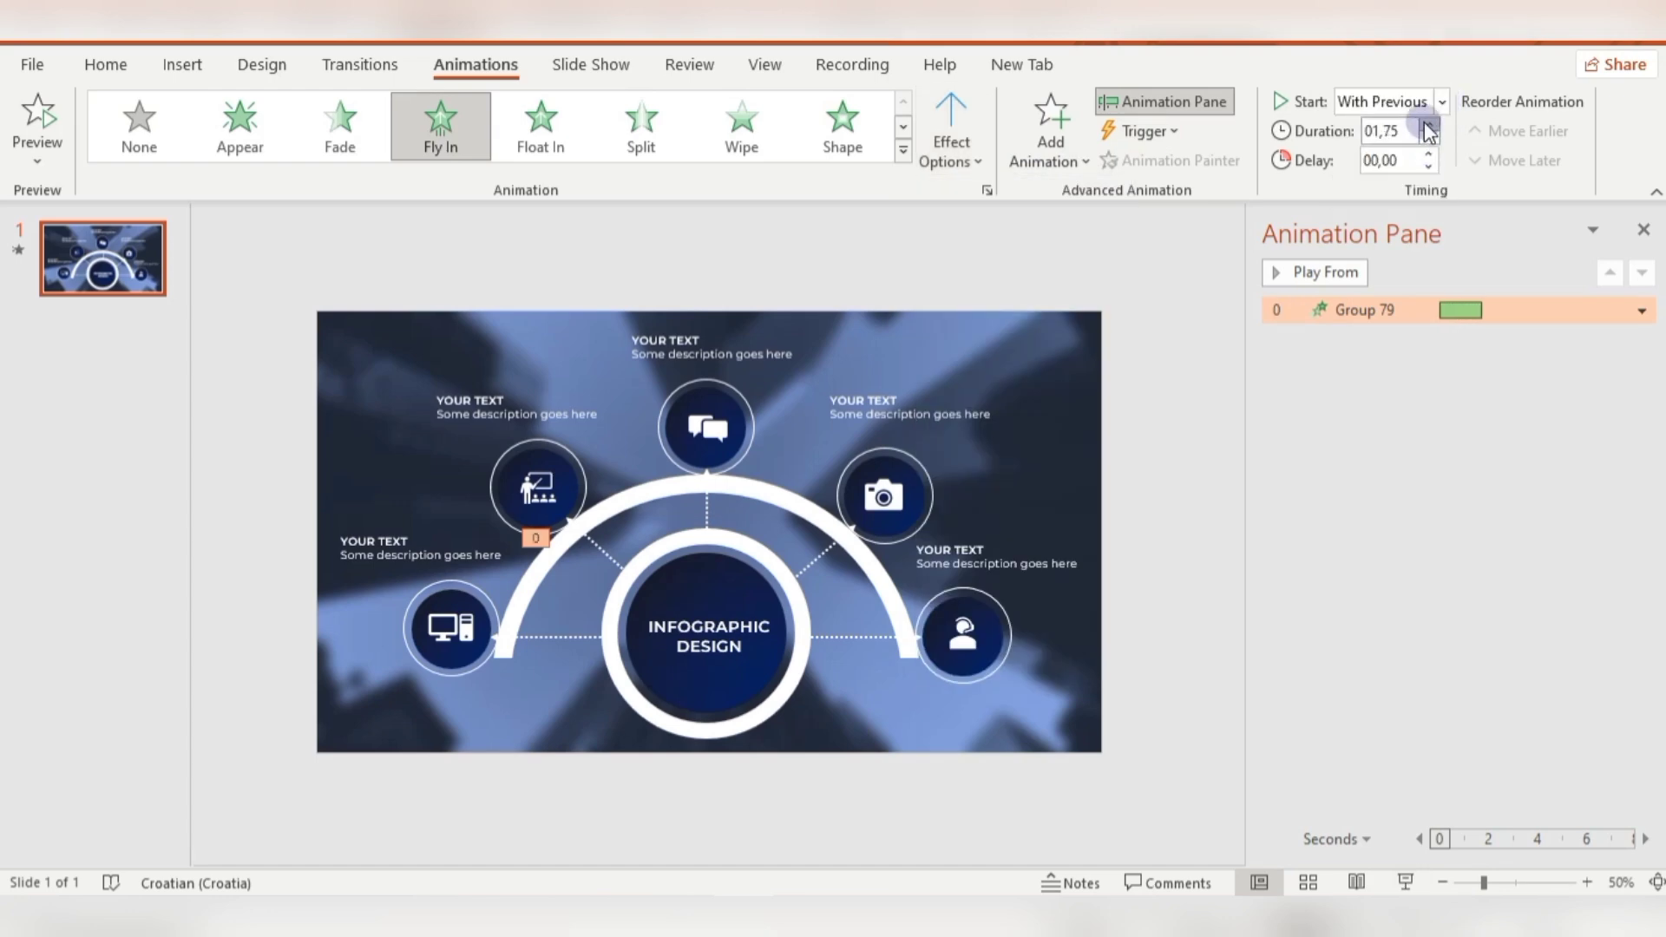
Add a bounce end to the central title group's Fly In animation through its effect options.
right_click(1369, 314)
click(1466, 422)
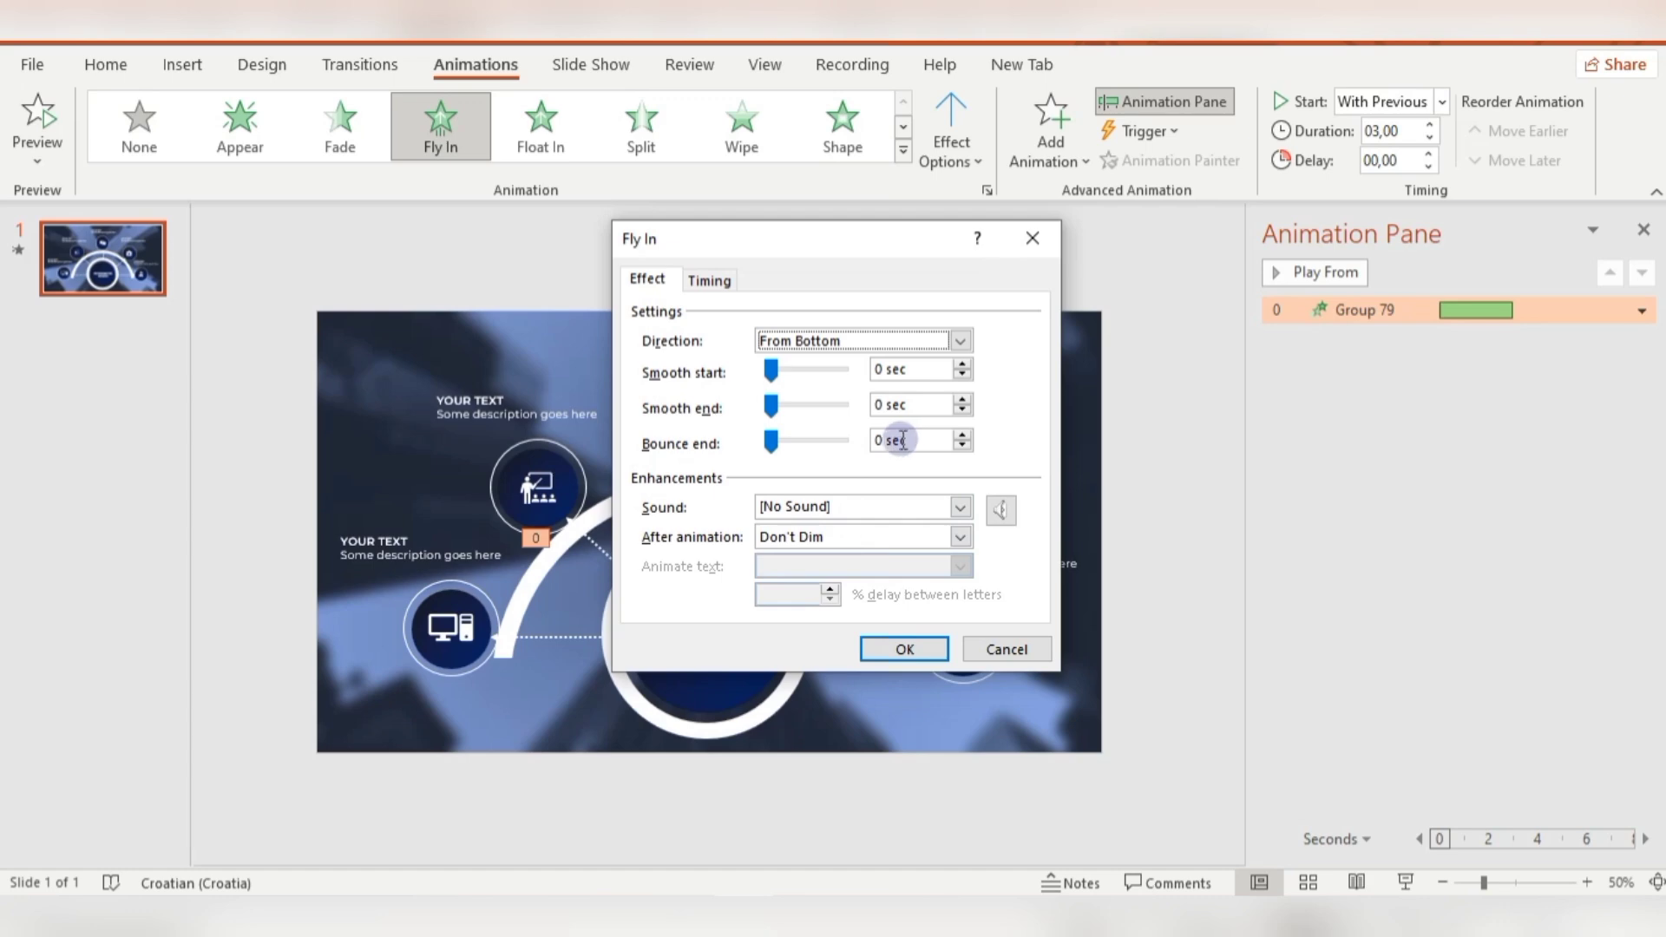
click(770, 444)
drag(778, 444, 792, 443)
click(962, 440)
click(944, 650)
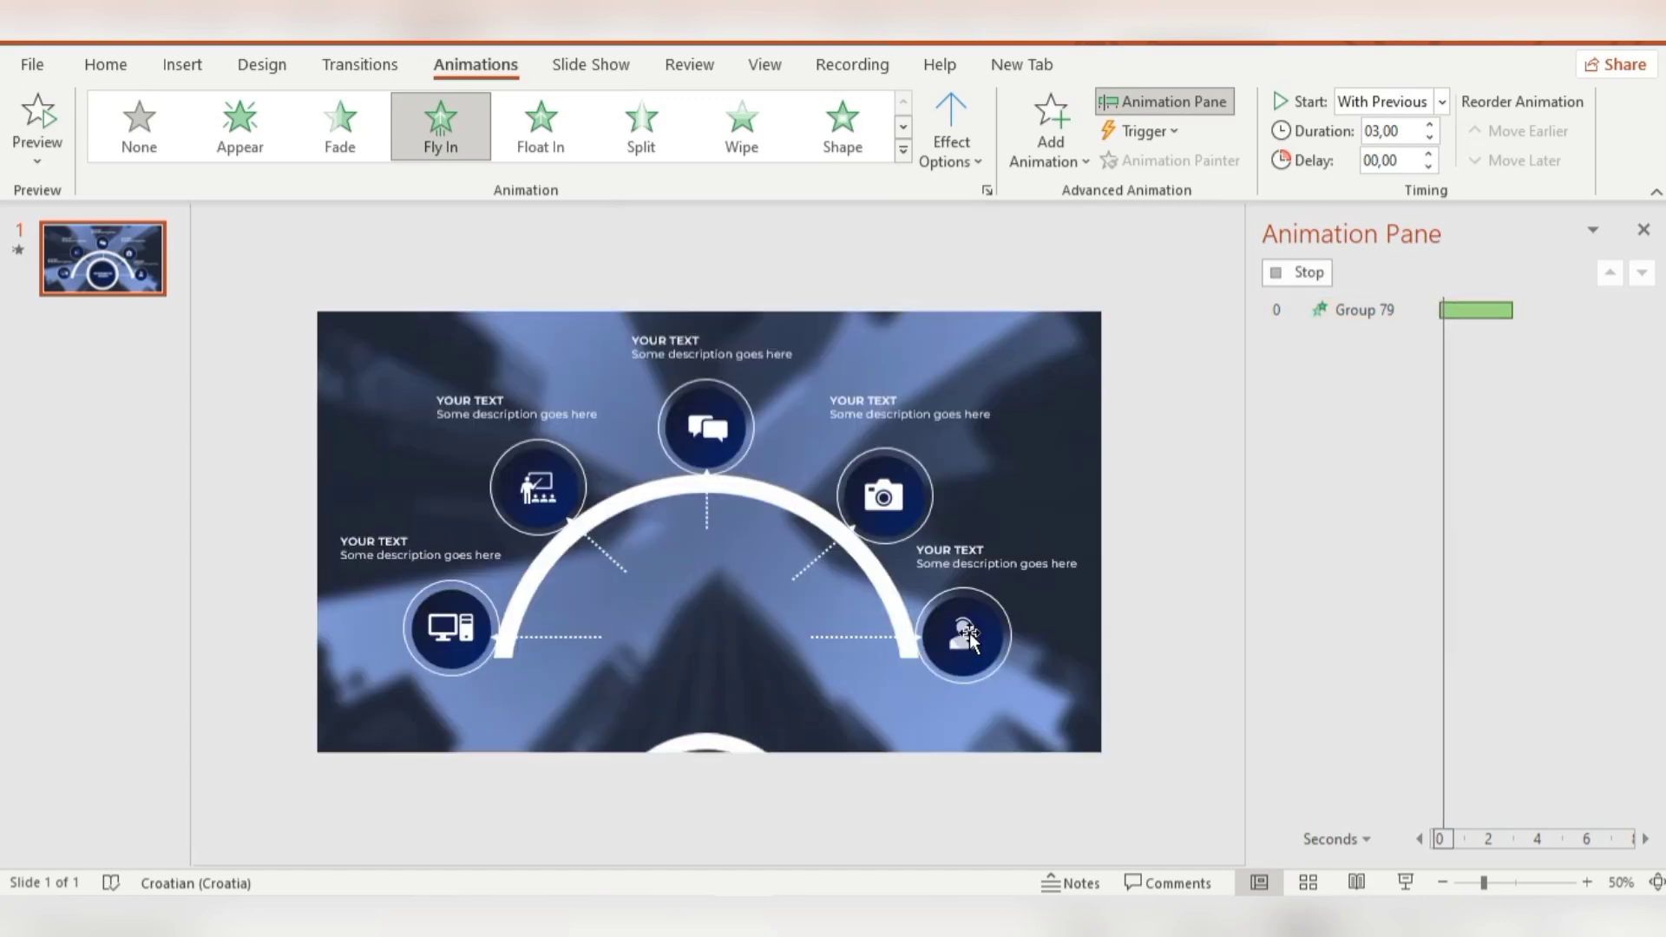
Give the white arc a Wipe animation From Left, starting With Previous, with a 3-second duration and 3-second delay.
click(789, 500)
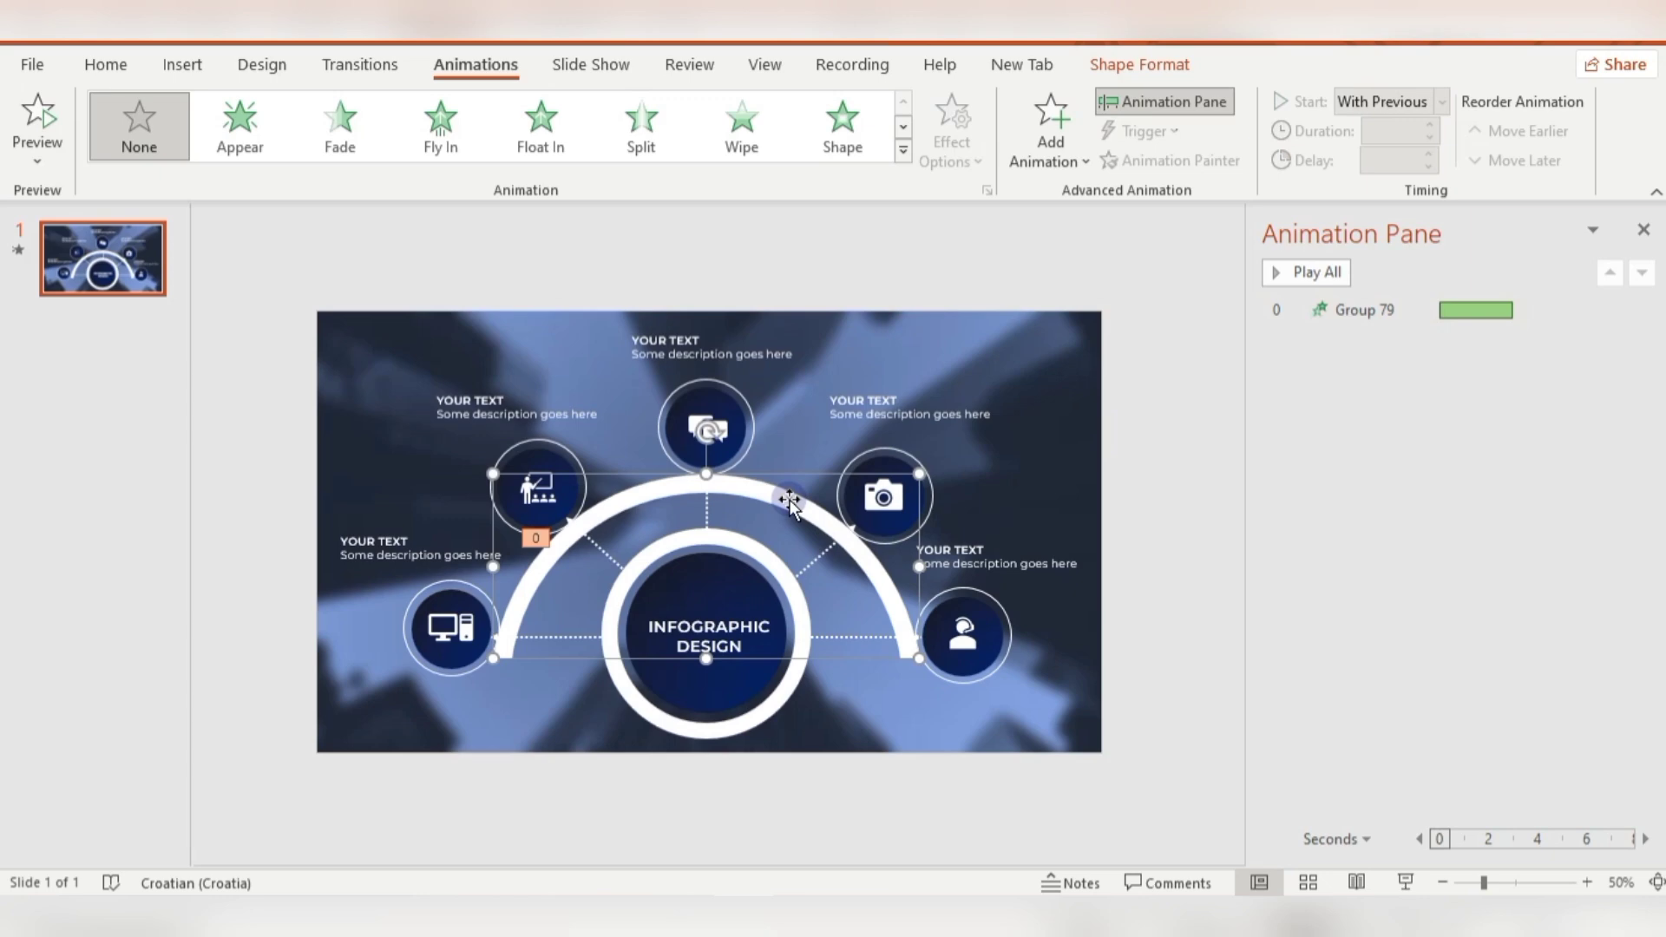
click(742, 130)
click(980, 164)
click(1020, 299)
click(1440, 102)
click(1423, 156)
drag(1430, 124, 1430, 124)
click(1429, 124)
click(1430, 124)
click(1428, 154)
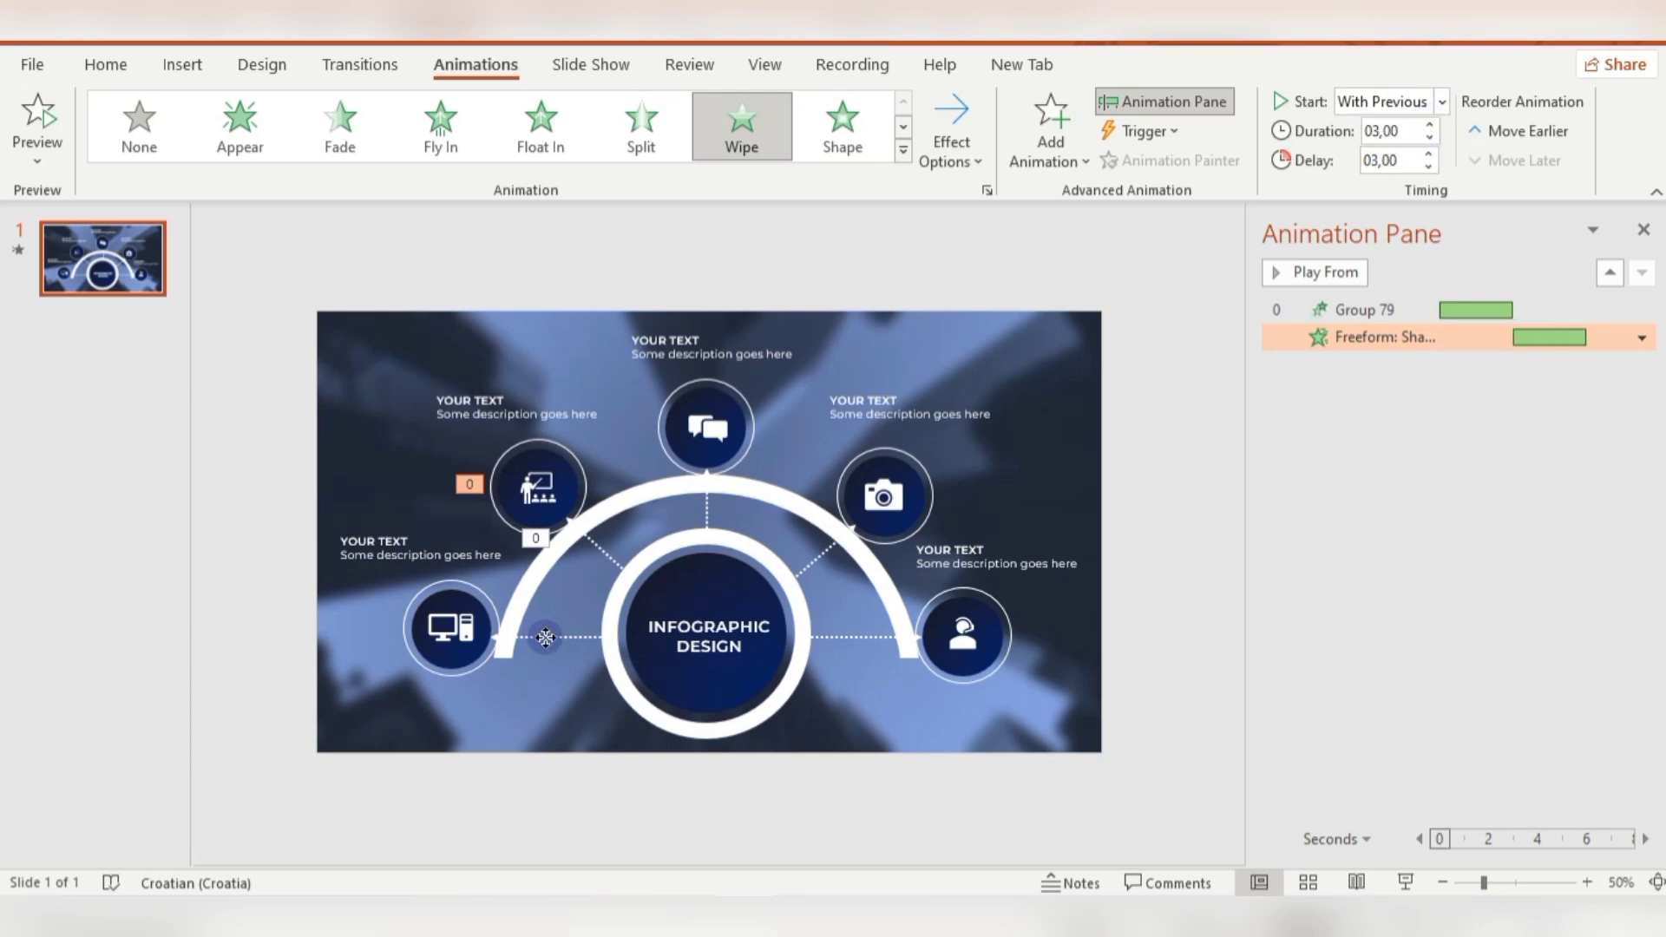
Apply a Wipe animation From Right to the dotted arrow leading to the lower-left circle.
click(545, 638)
click(744, 126)
click(953, 138)
click(1017, 299)
click(954, 154)
click(1017, 357)
Set the lower-left arrow's Wipe to start With Previous with a 2-second duration and a 6-second delay.
click(1442, 101)
click(1385, 160)
click(1428, 126)
click(1429, 126)
click(1428, 126)
click(1428, 125)
click(1429, 126)
click(1429, 156)
click(1429, 156)
click(1428, 155)
click(1429, 155)
click(1429, 156)
click(1429, 155)
click(1428, 155)
click(1428, 151)
click(1428, 151)
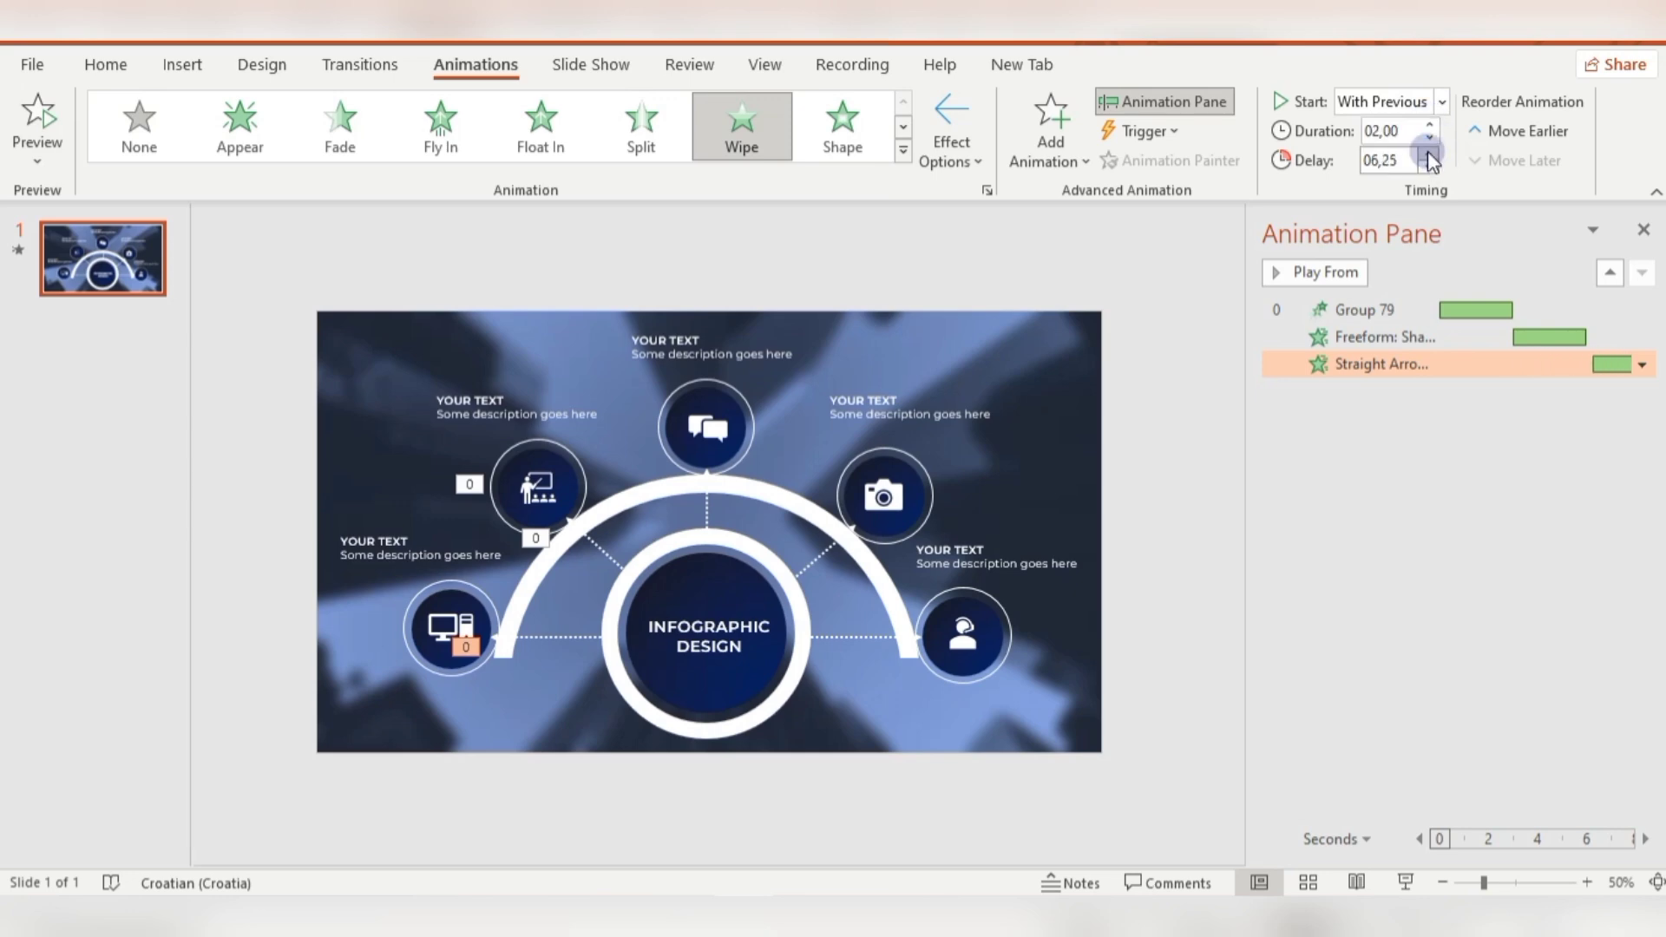
click(1430, 164)
Give the lower-left computer icon circle a Fly In animation From Left, starting With Previous.
click(459, 607)
click(445, 163)
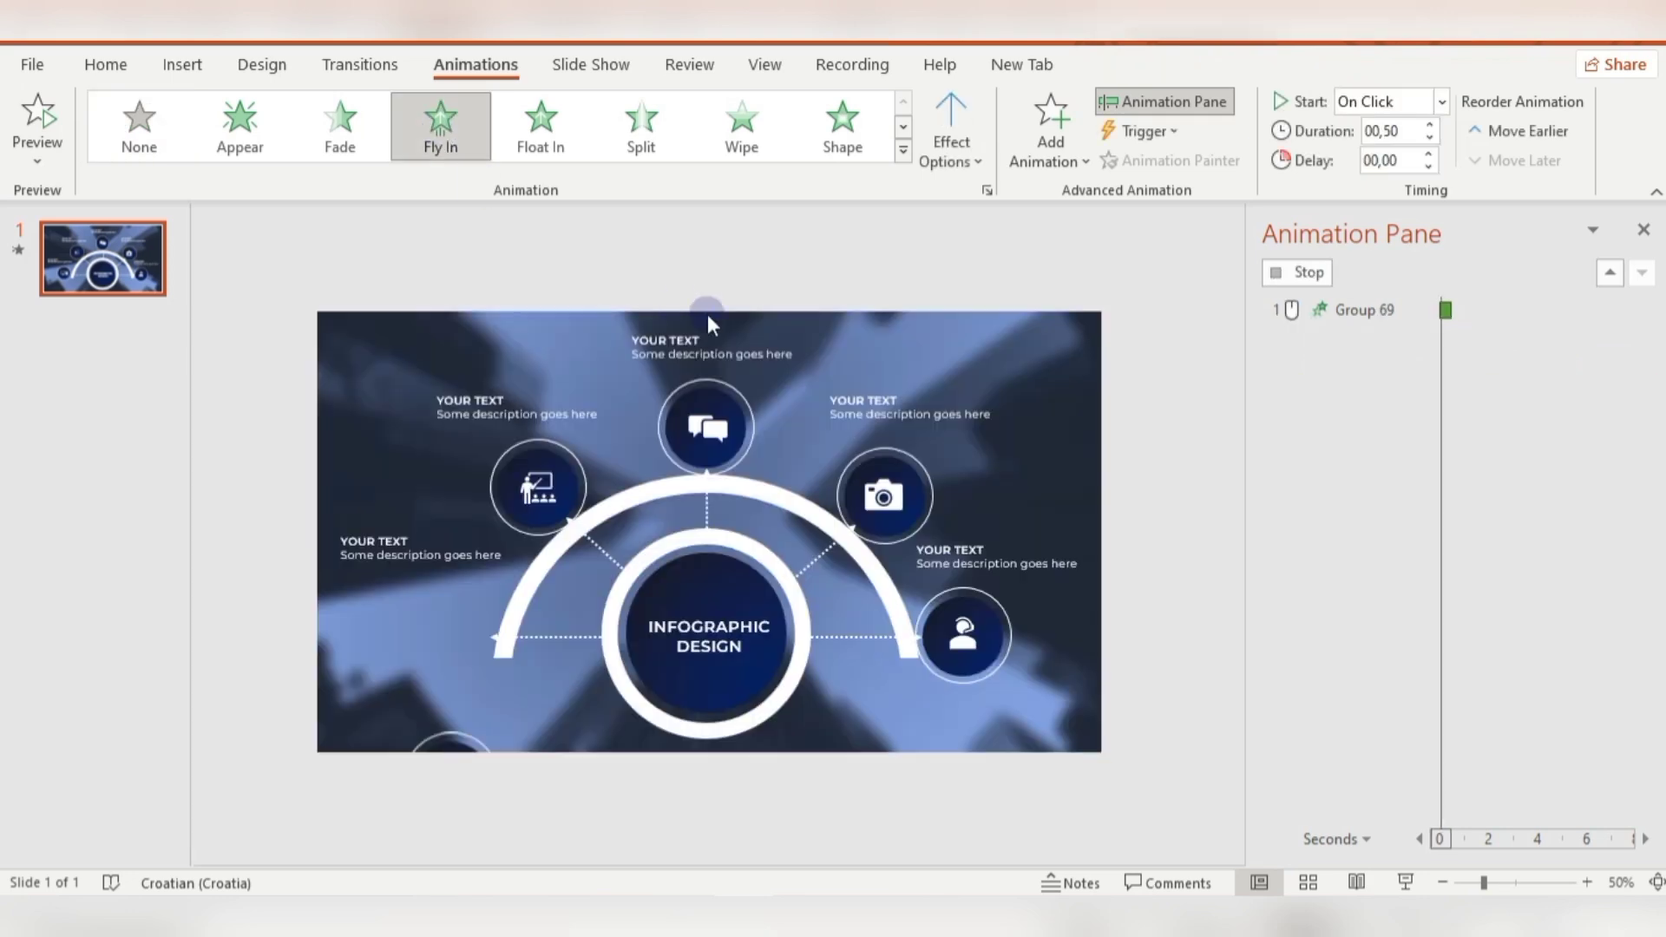
click(961, 146)
click(1003, 352)
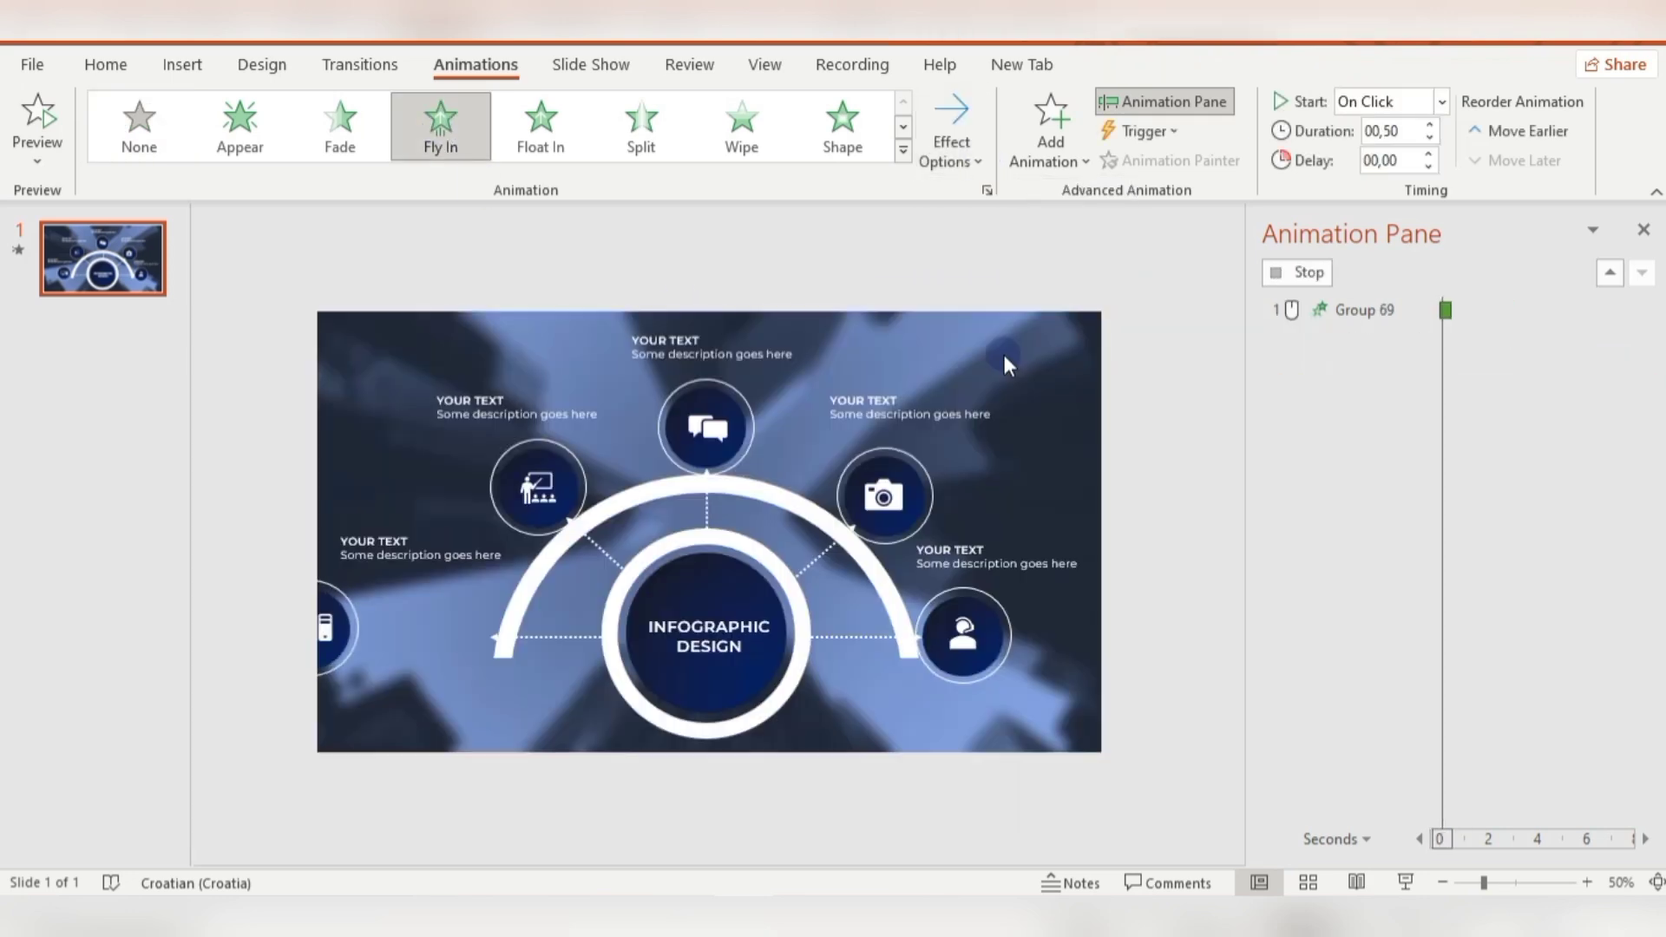
click(1441, 101)
click(1395, 160)
Set the lower-left circle's Fly In to a 3-second duration and an 8-second delay.
click(1430, 126)
click(1430, 126)
click(1430, 126)
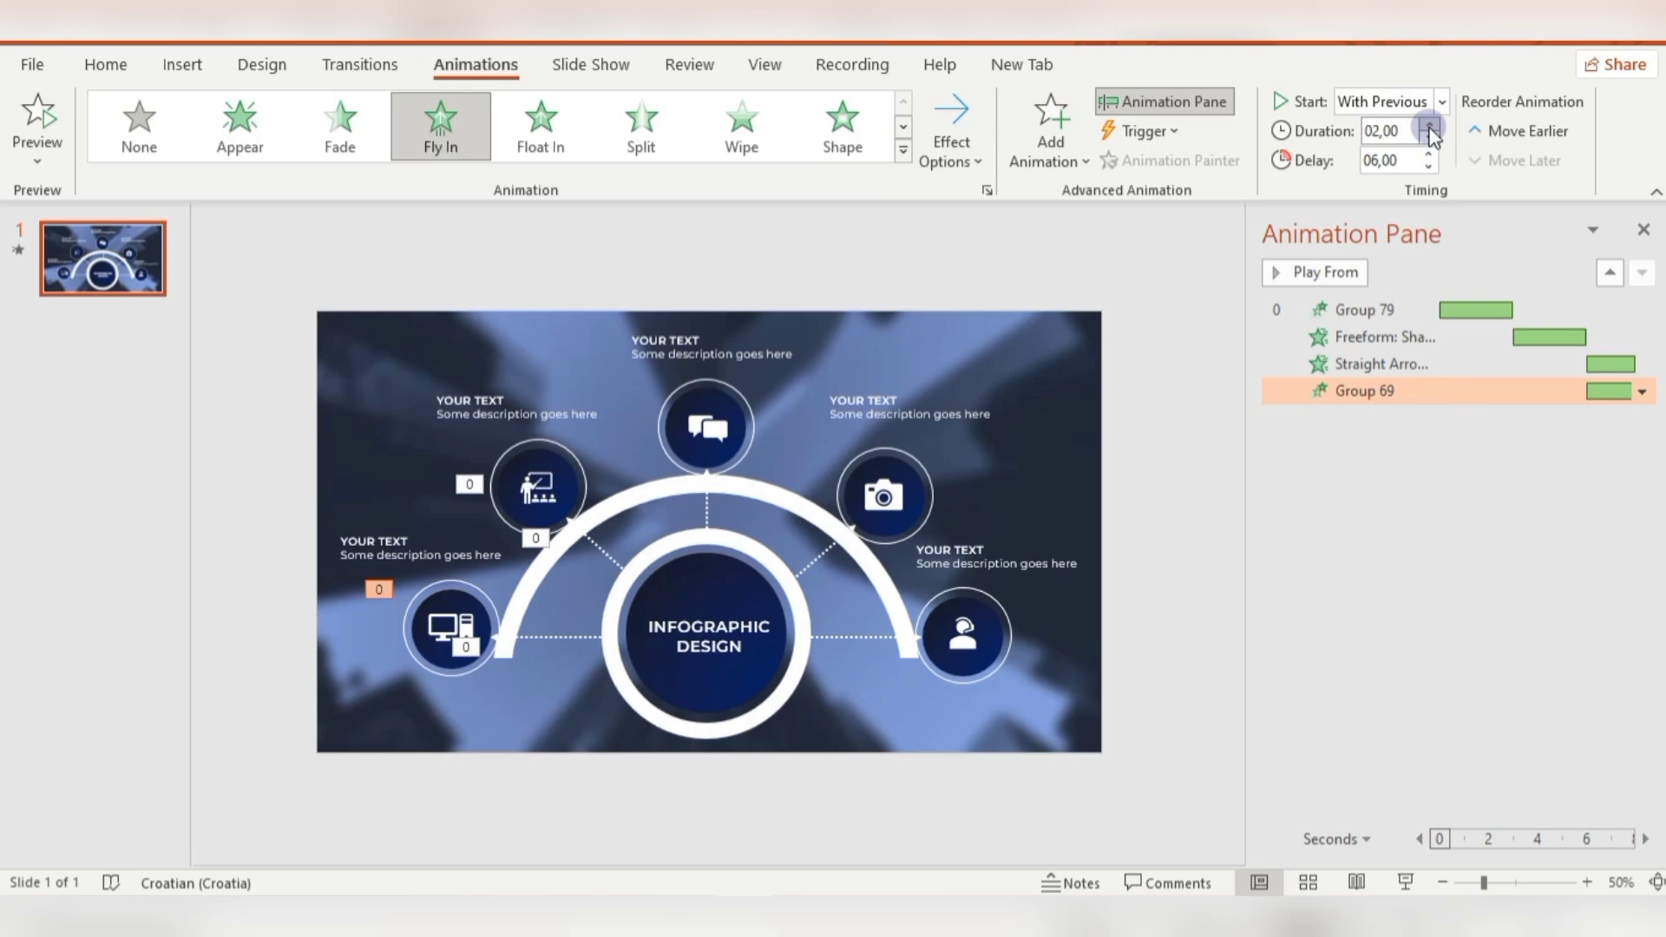
click(1430, 125)
click(1430, 155)
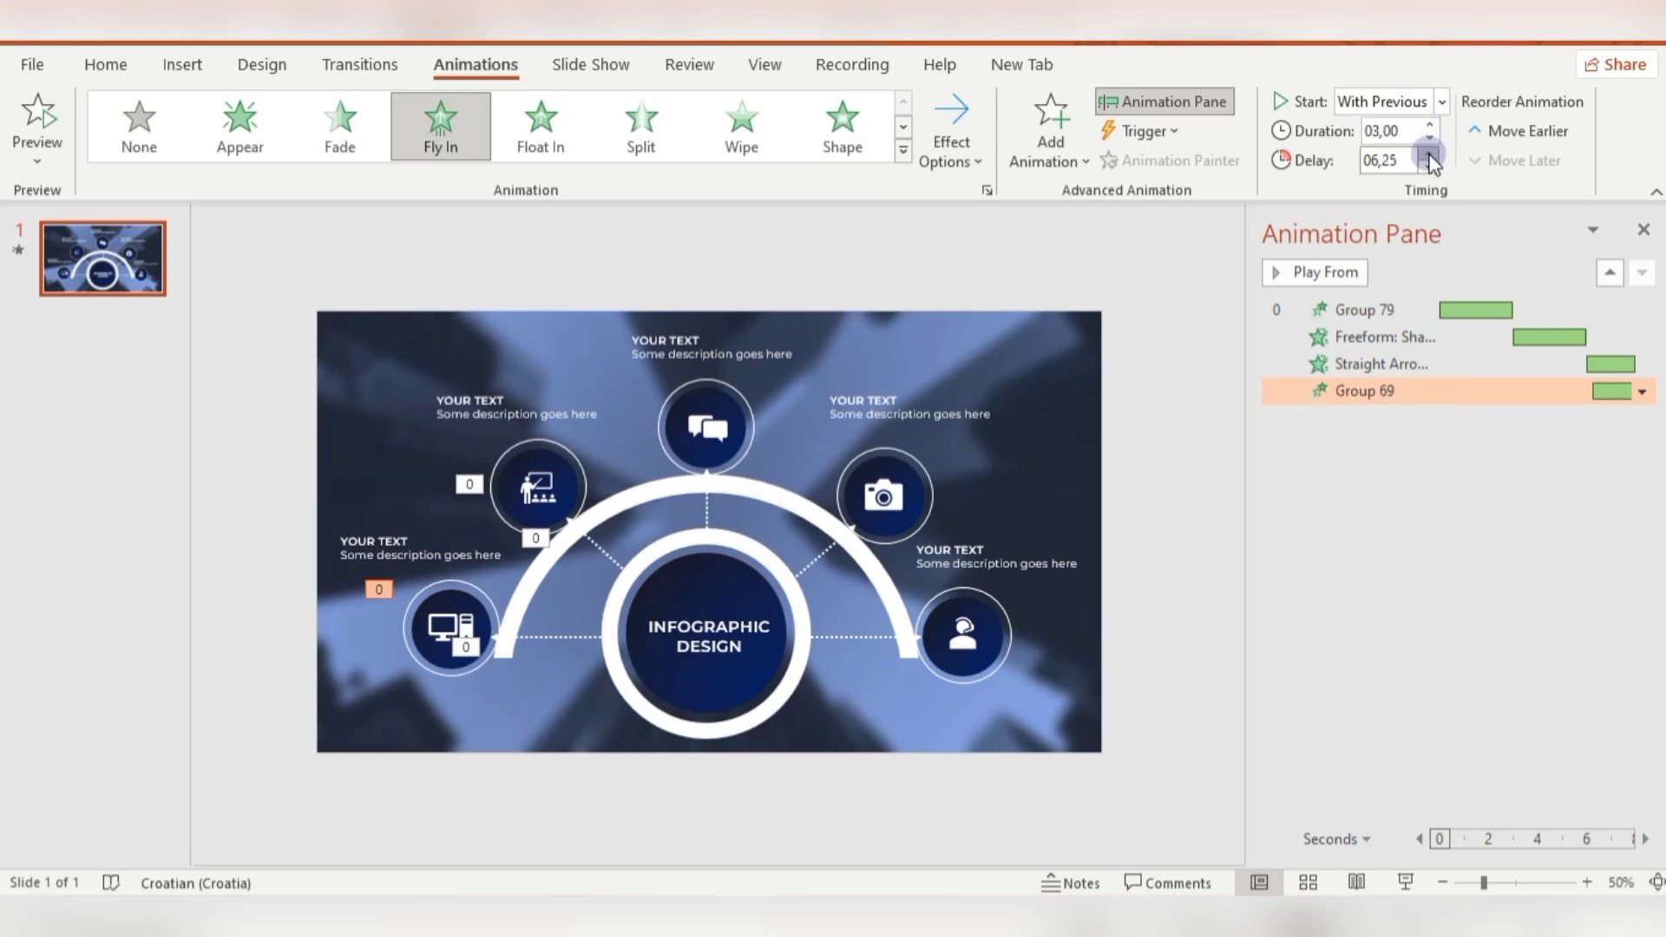
click(1430, 165)
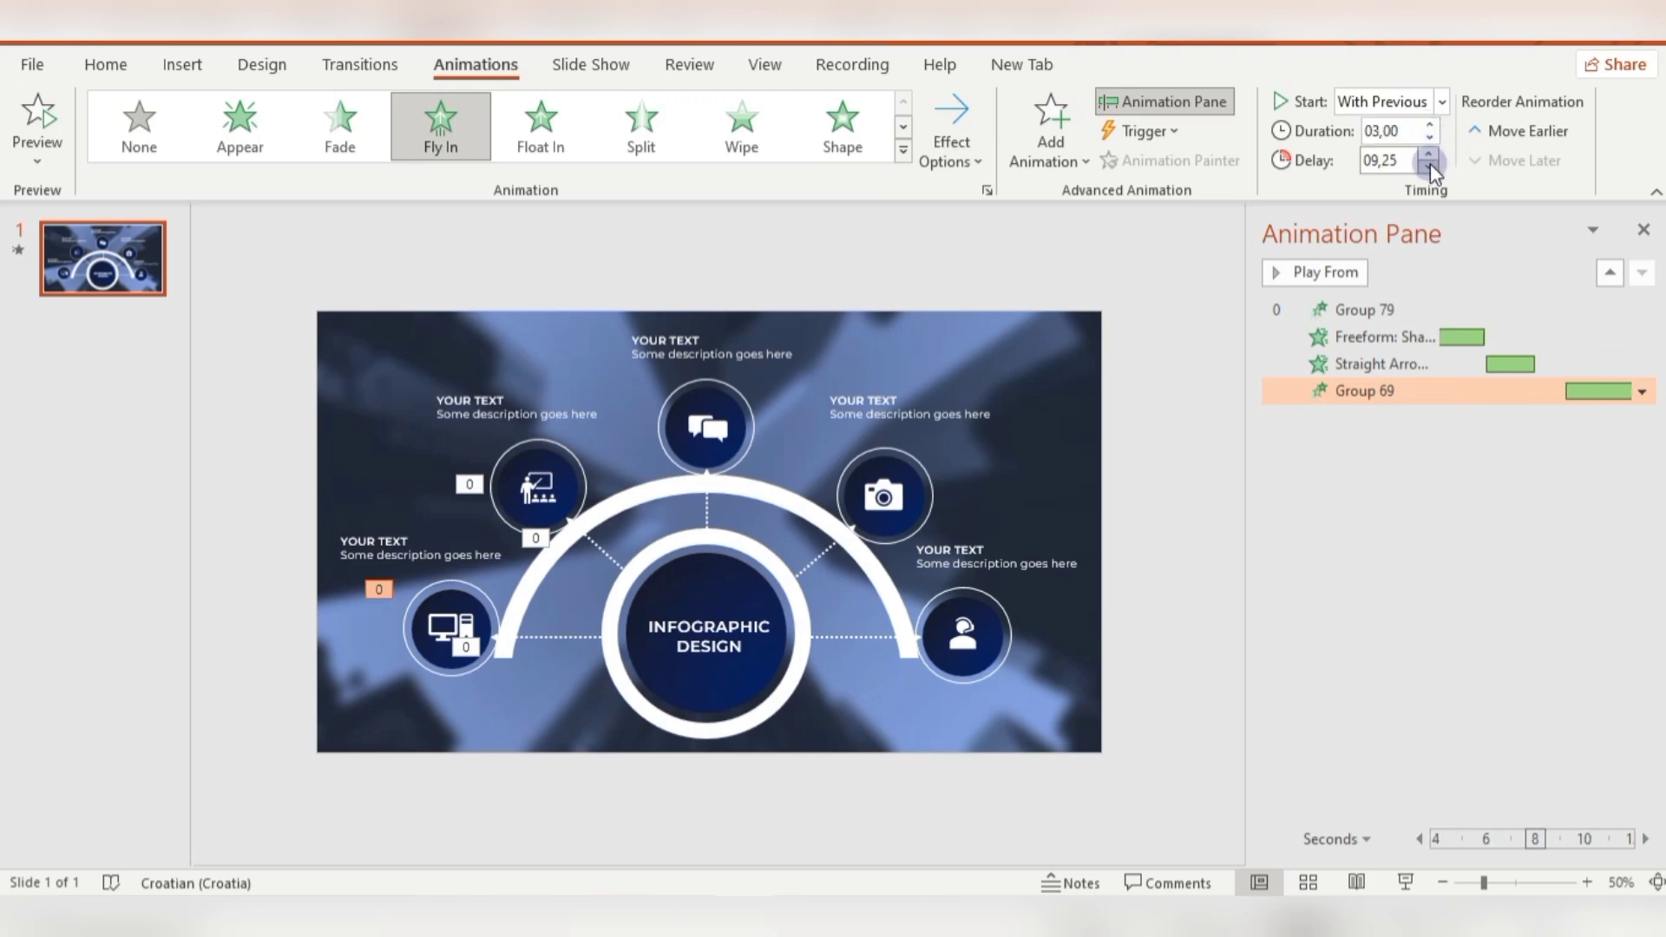
click(1430, 165)
Set the bounce end of the lower-left circle's Fly In animation to 1 second.
click(1641, 391)
click(1132, 603)
click(784, 450)
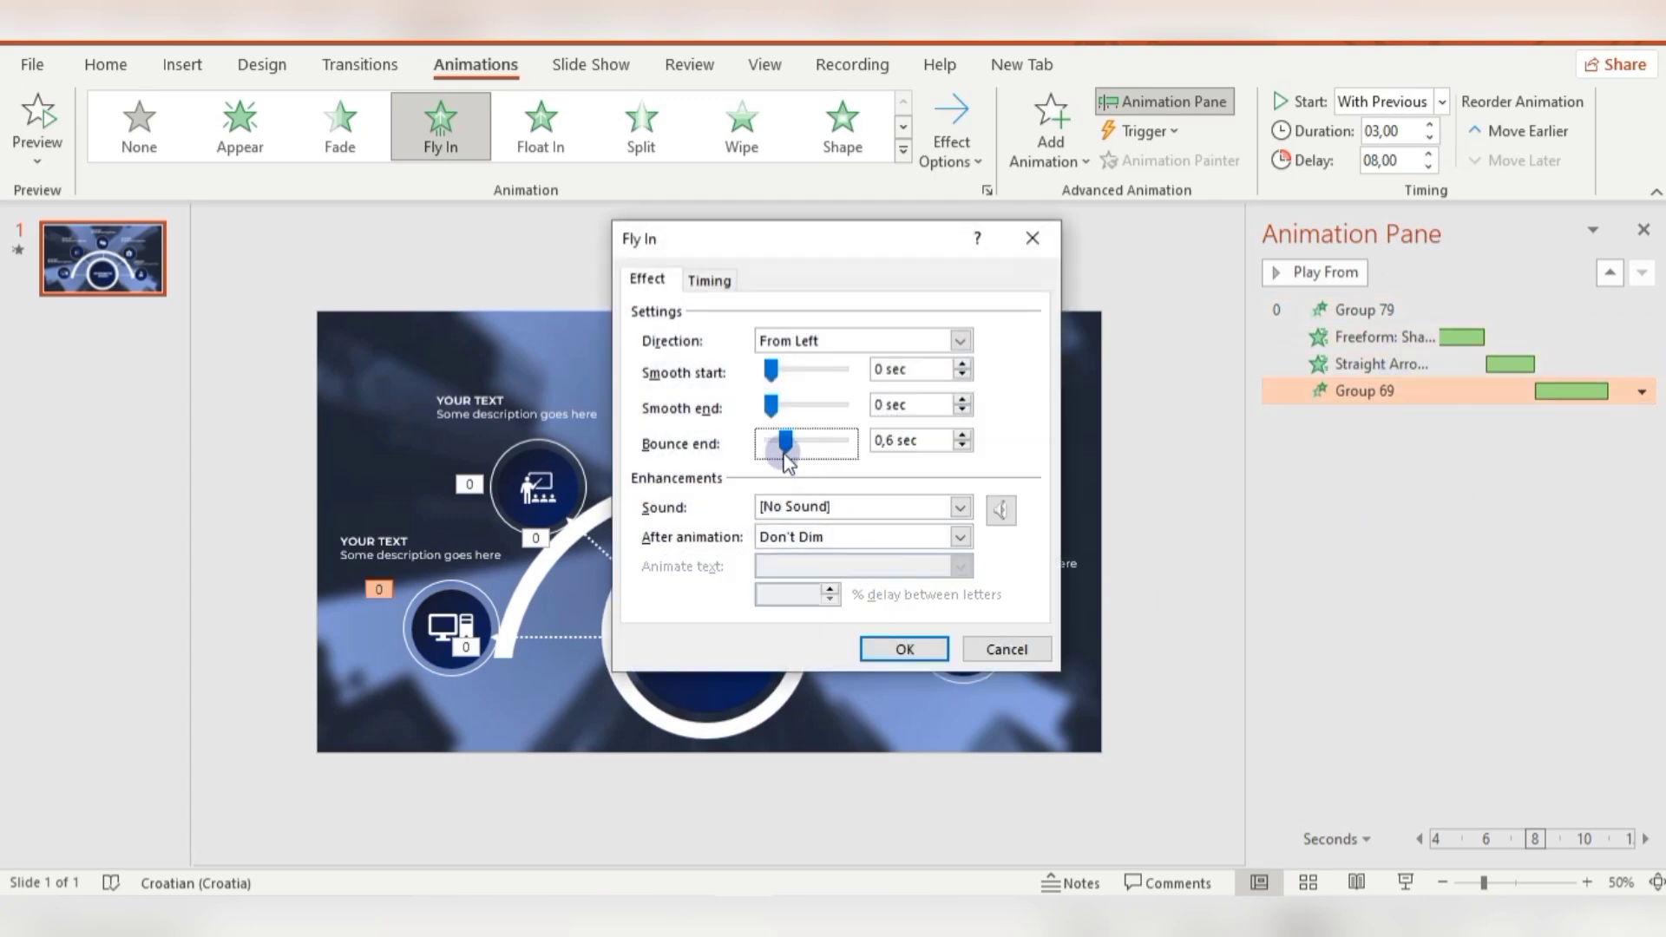
click(963, 435)
click(963, 435)
click(963, 435)
click(963, 435)
click(963, 436)
click(963, 436)
click(963, 435)
click(963, 435)
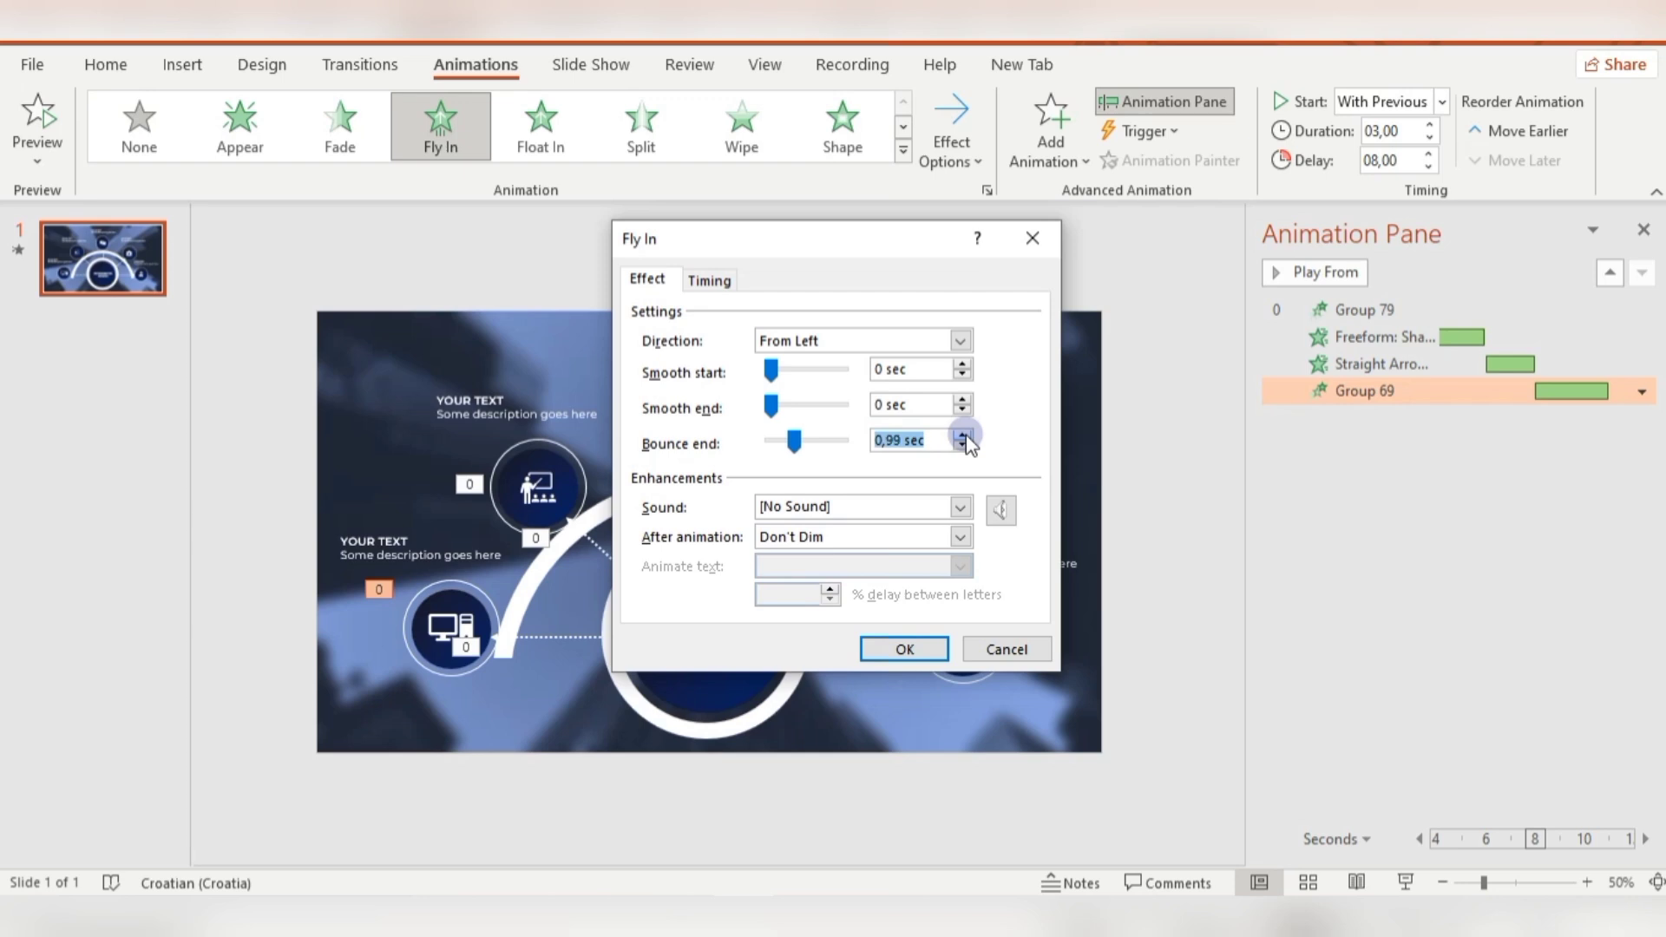
click(963, 435)
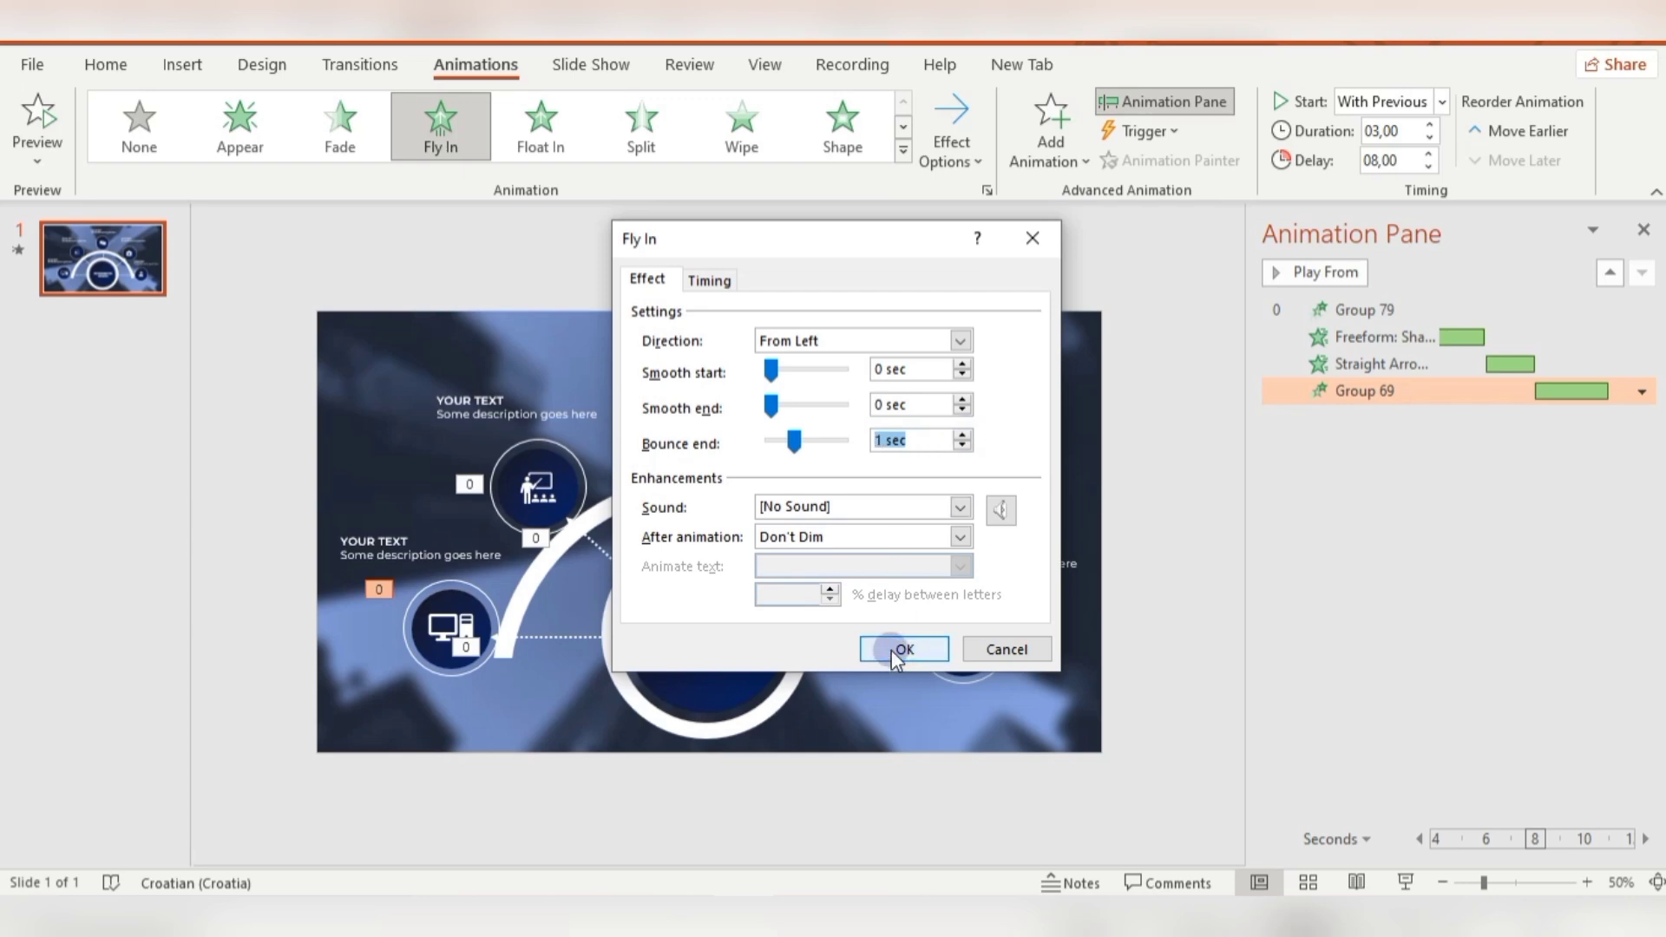
click(899, 649)
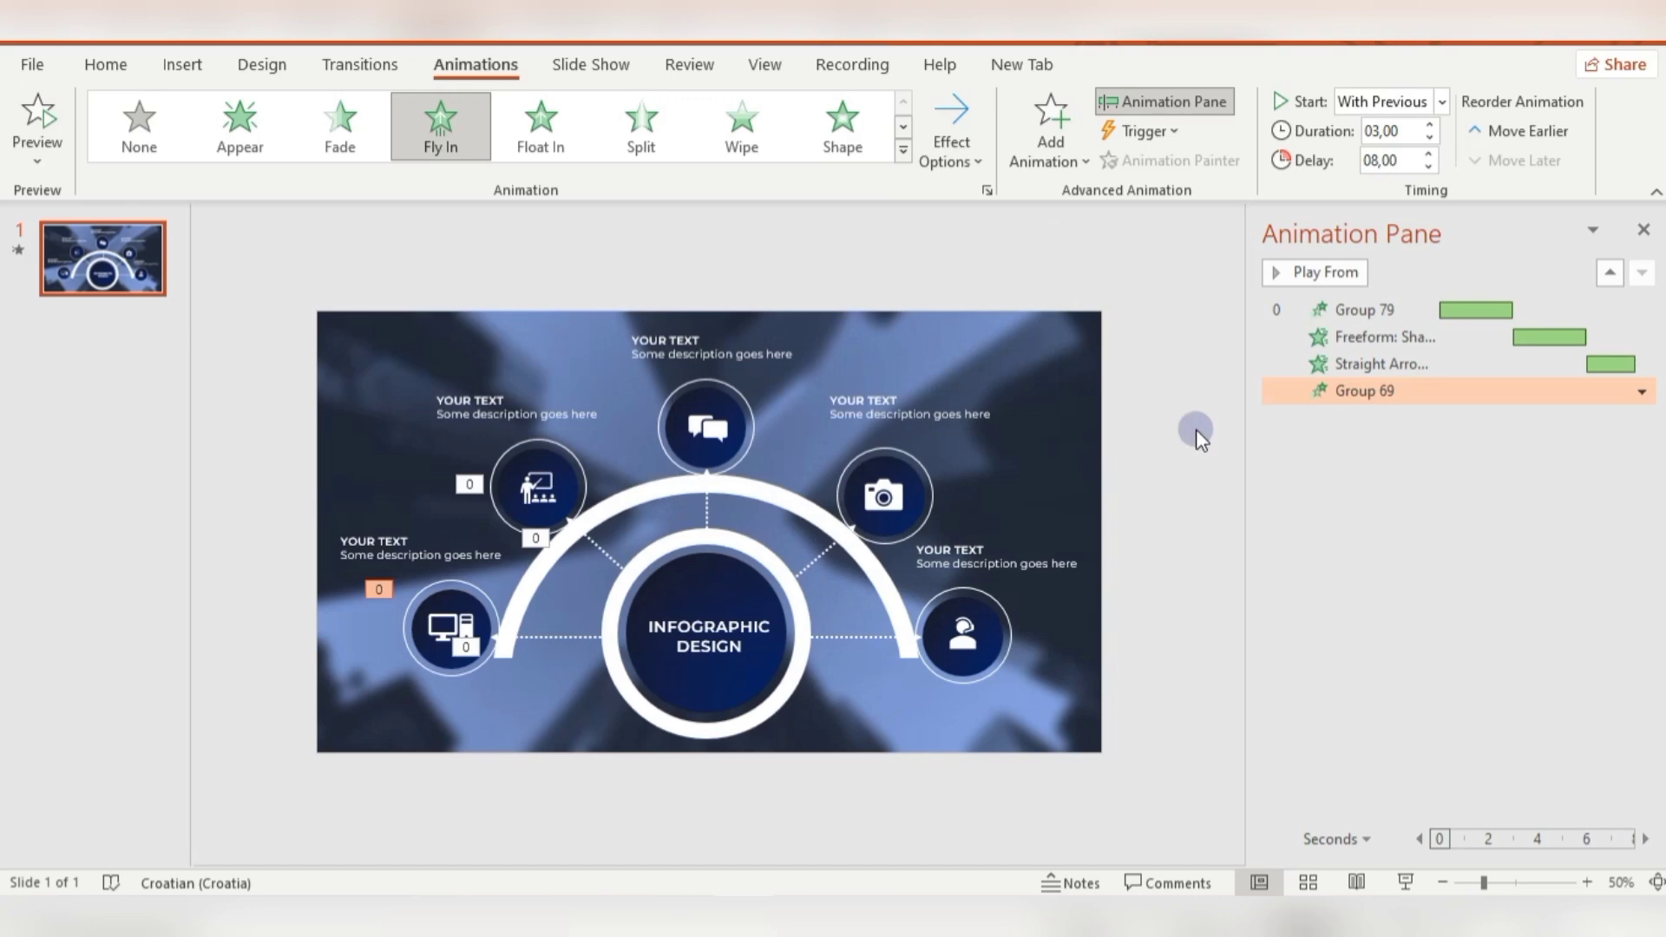
Match the lower-left circle's Fly In to its arrow's timing, with a 2-second duration and 6-second delay.
click(1366, 364)
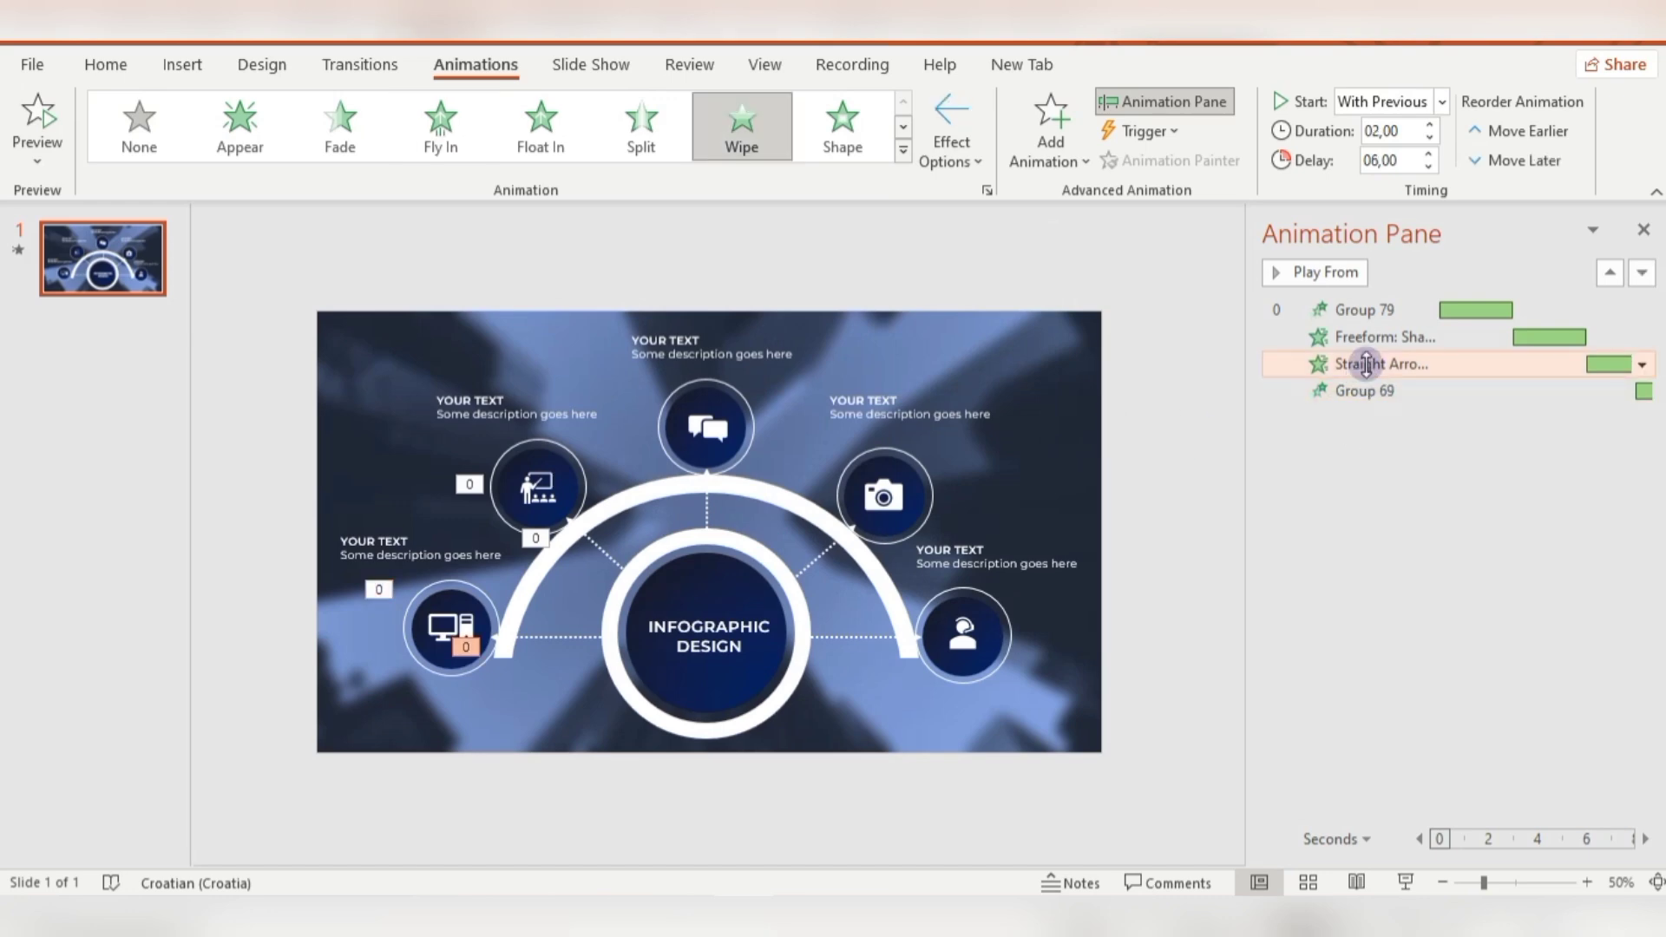
click(1388, 392)
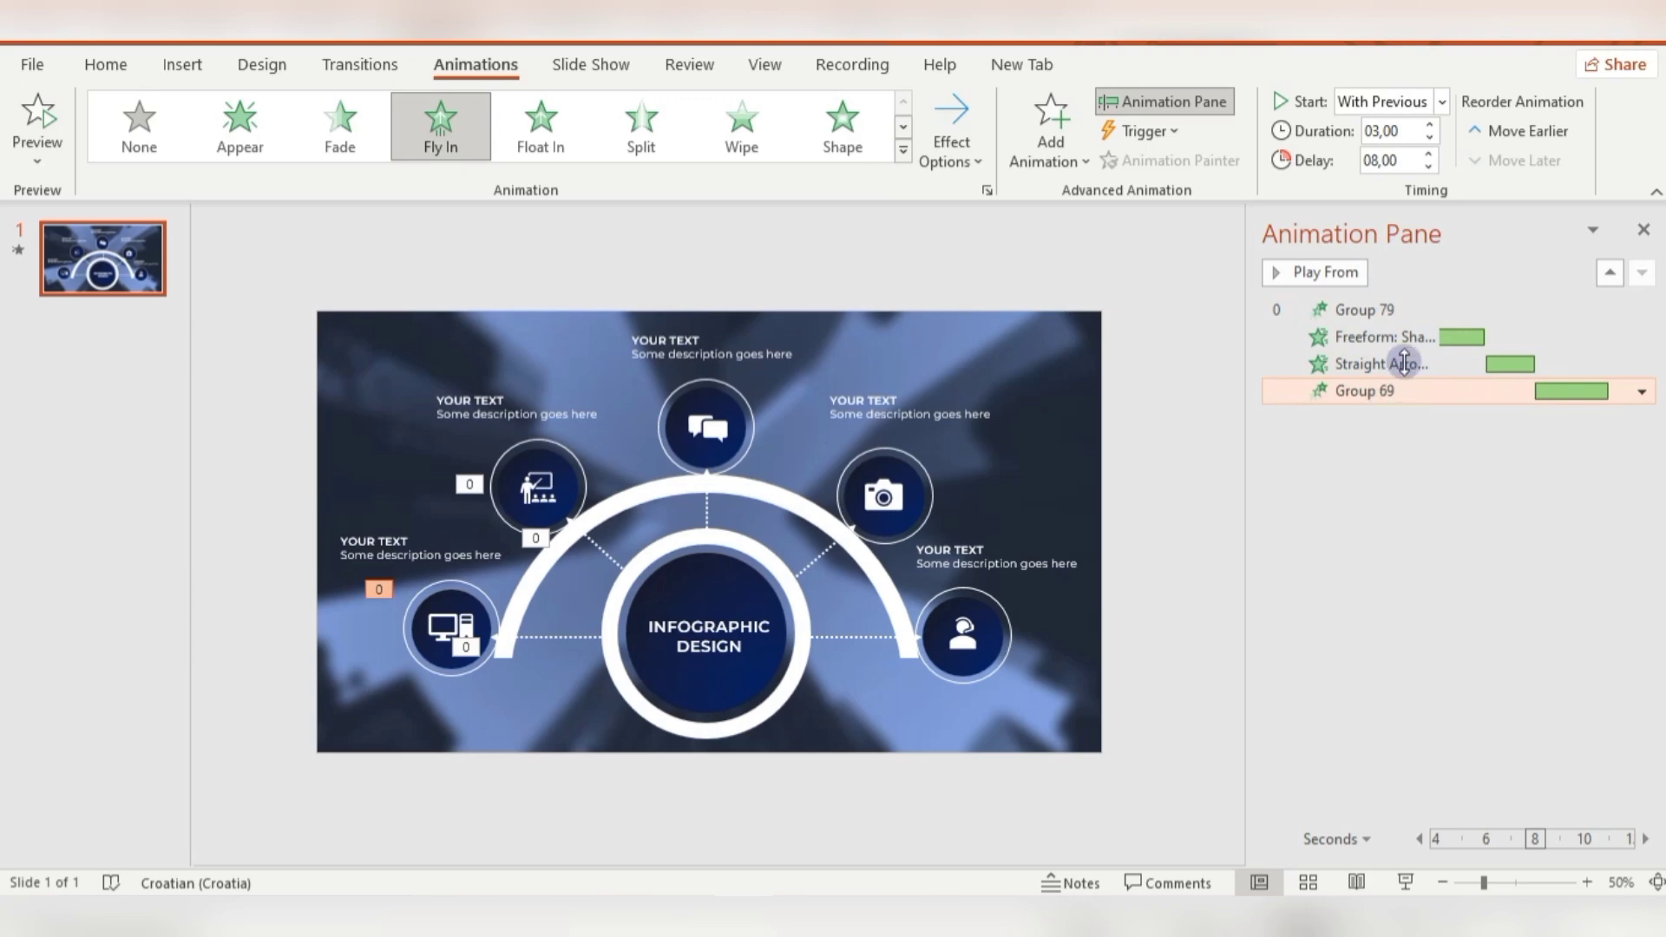
click(1431, 135)
click(1430, 139)
click(1429, 165)
click(1429, 165)
click(1429, 165)
click(1429, 165)
click(1429, 165)
click(1429, 164)
click(1430, 164)
click(1430, 164)
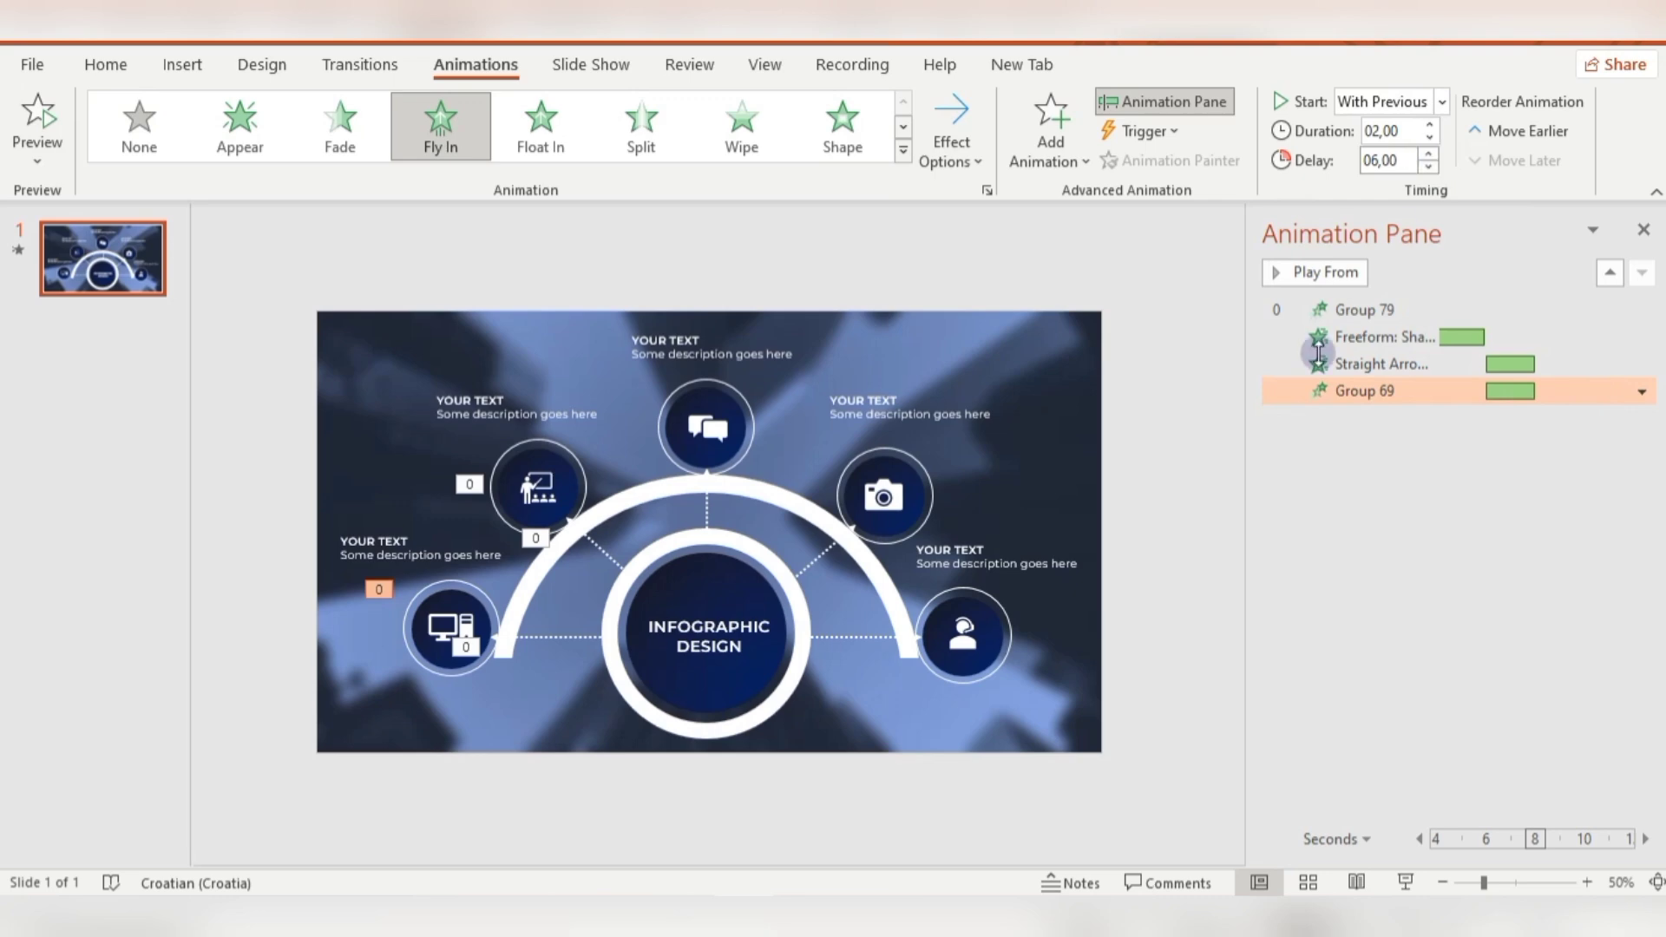
Give the lower-left caption a Float In animation starting With Previous, with a 2-second duration and 8-second delay.
click(382, 547)
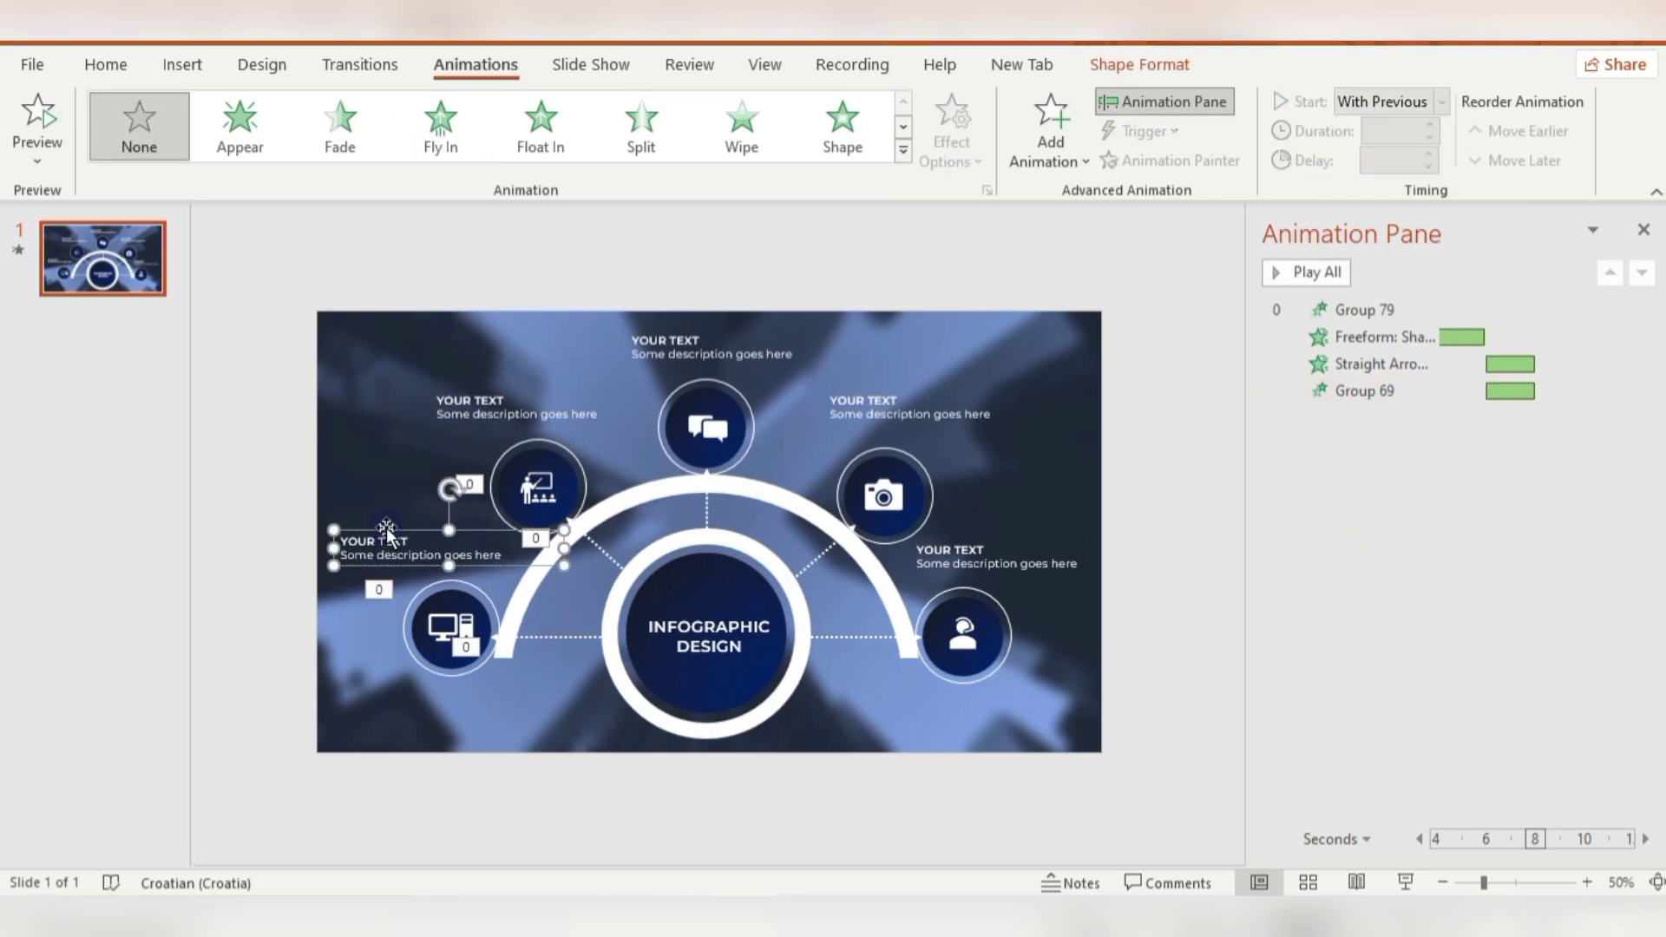
click(532, 147)
click(1442, 101)
click(1380, 152)
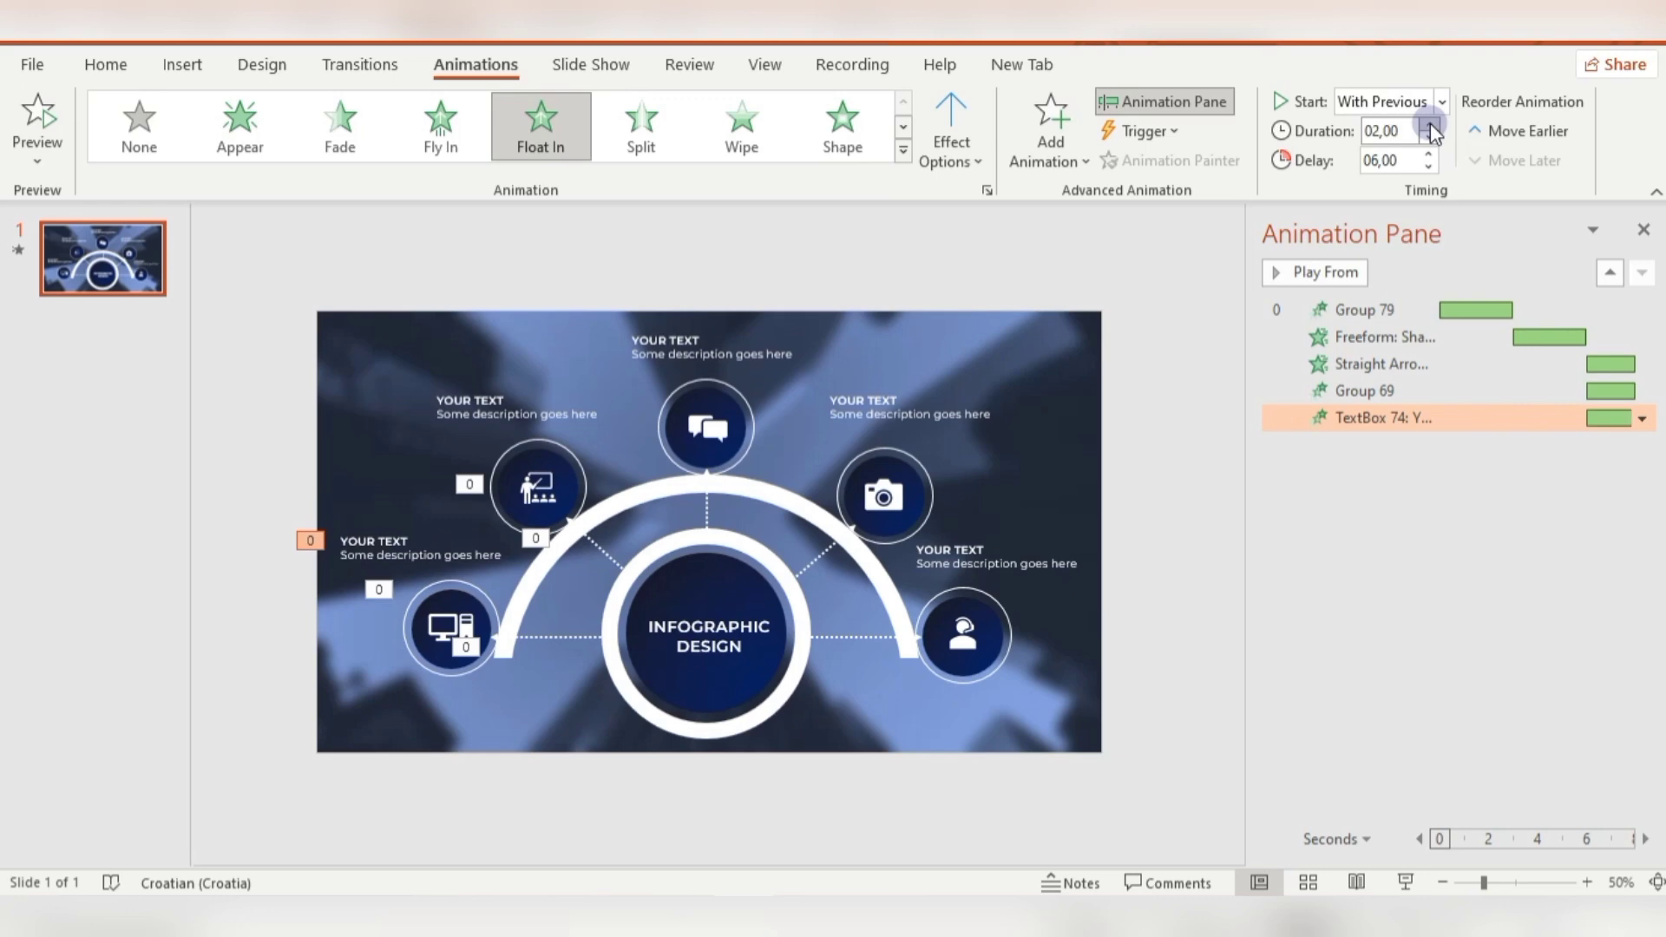
click(1366, 391)
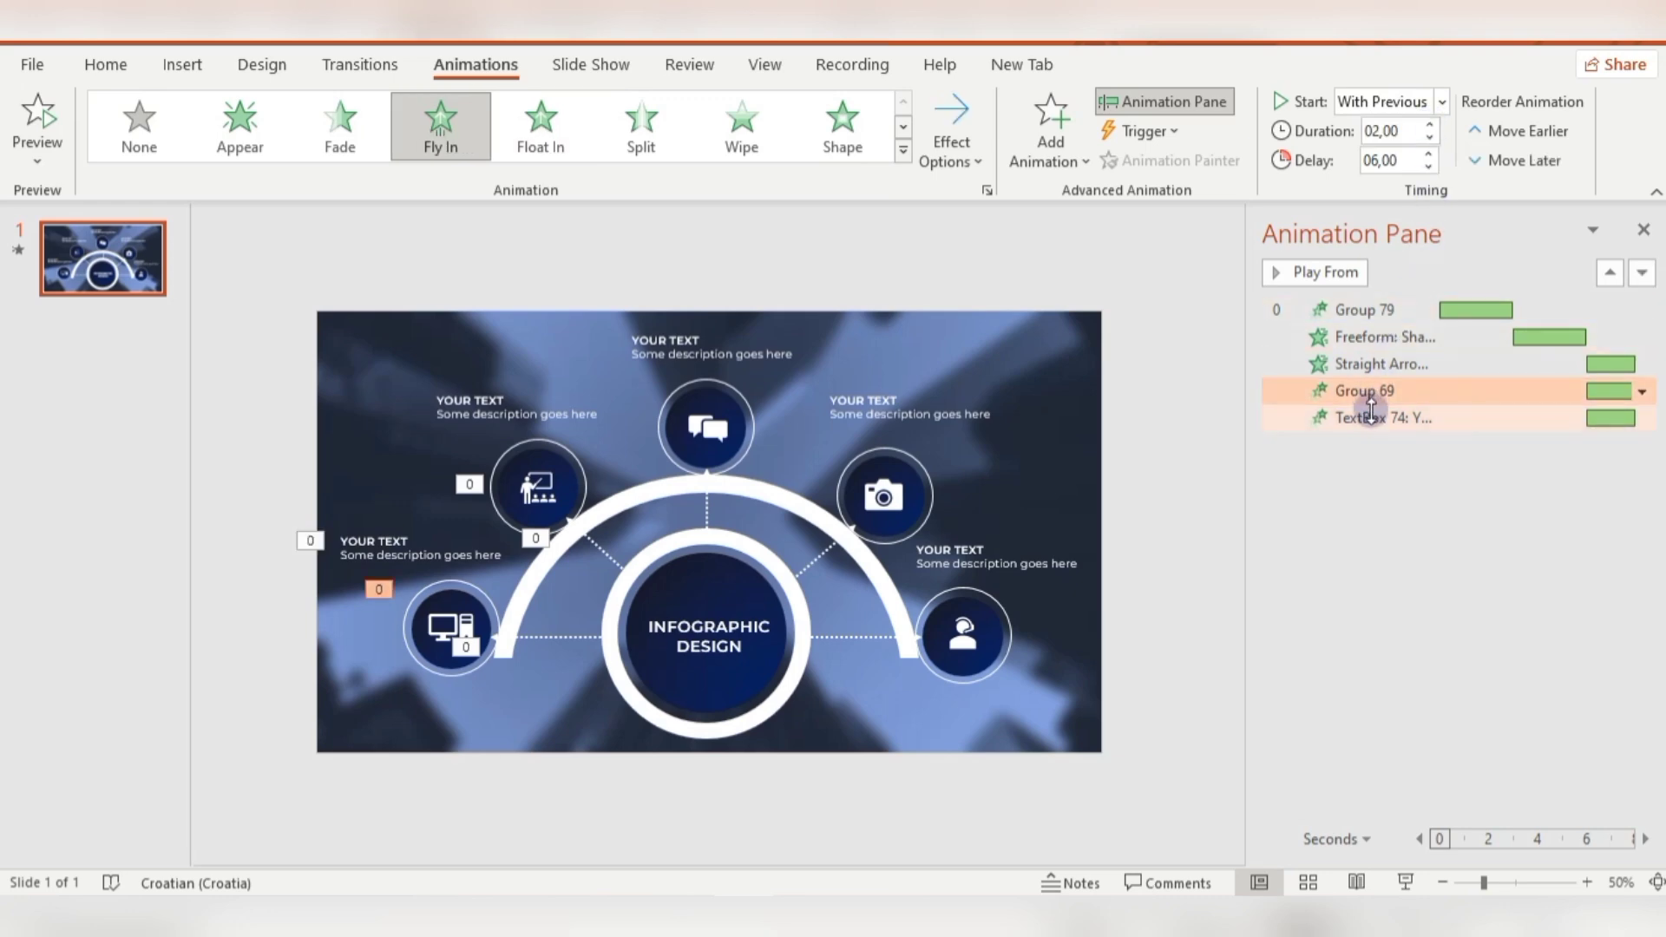
click(1371, 416)
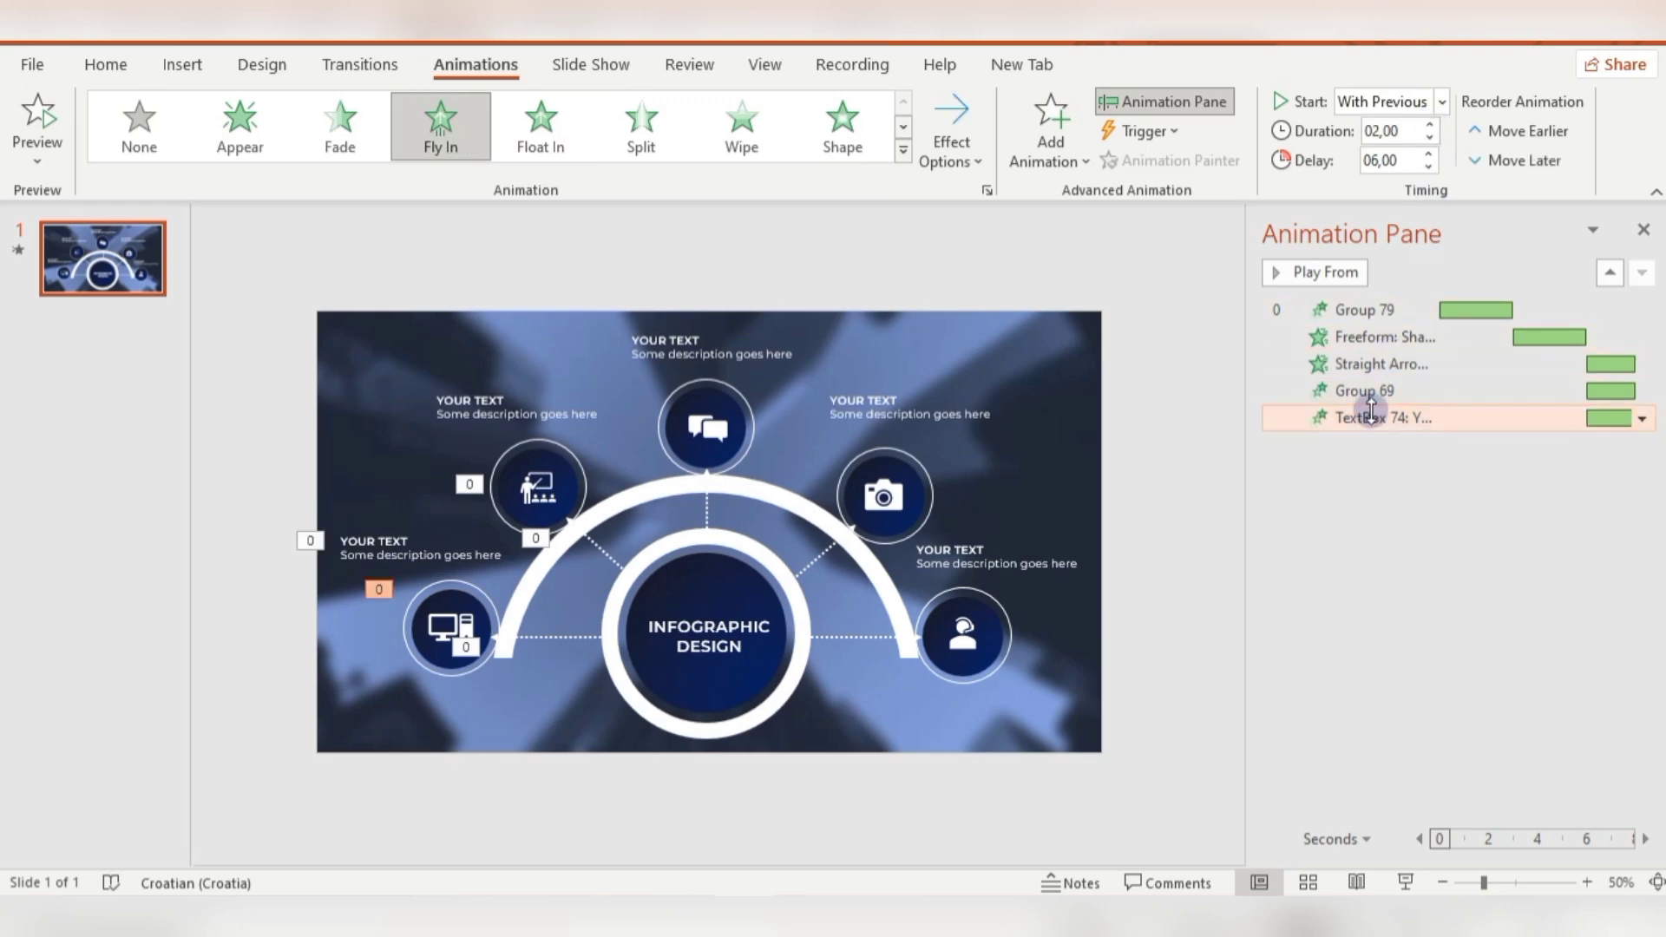
click(1425, 155)
click(1424, 154)
click(1425, 155)
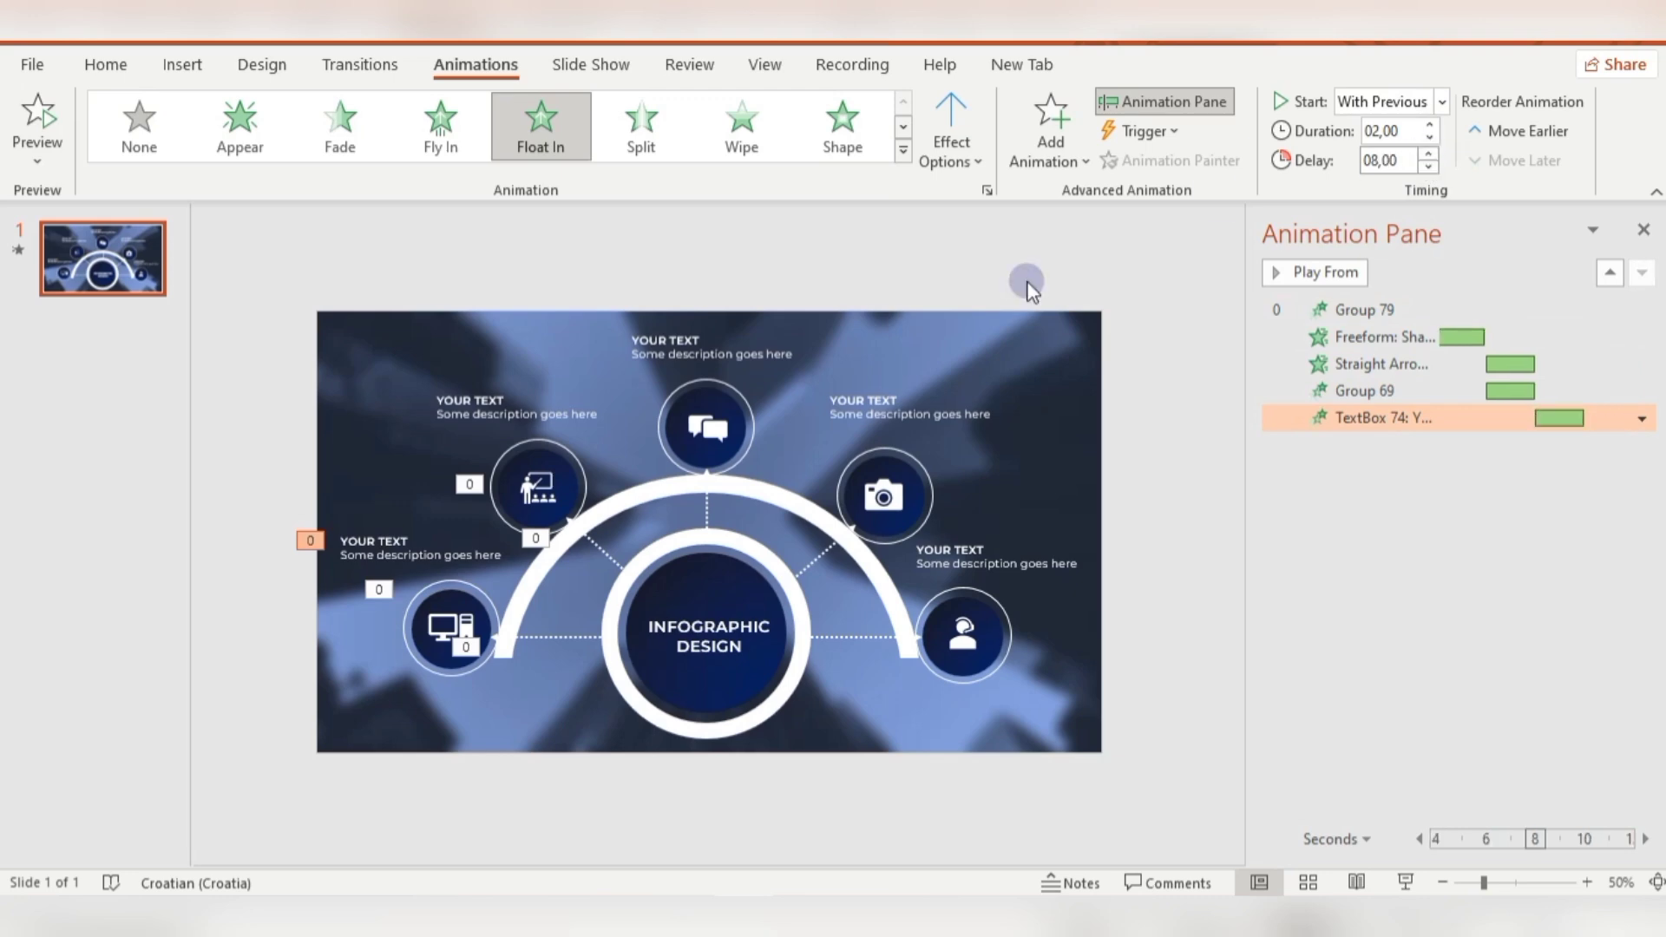
Give the dotted arrow to the upper-left circle a Wipe animation starting With Previous with a 2-second duration.
click(607, 549)
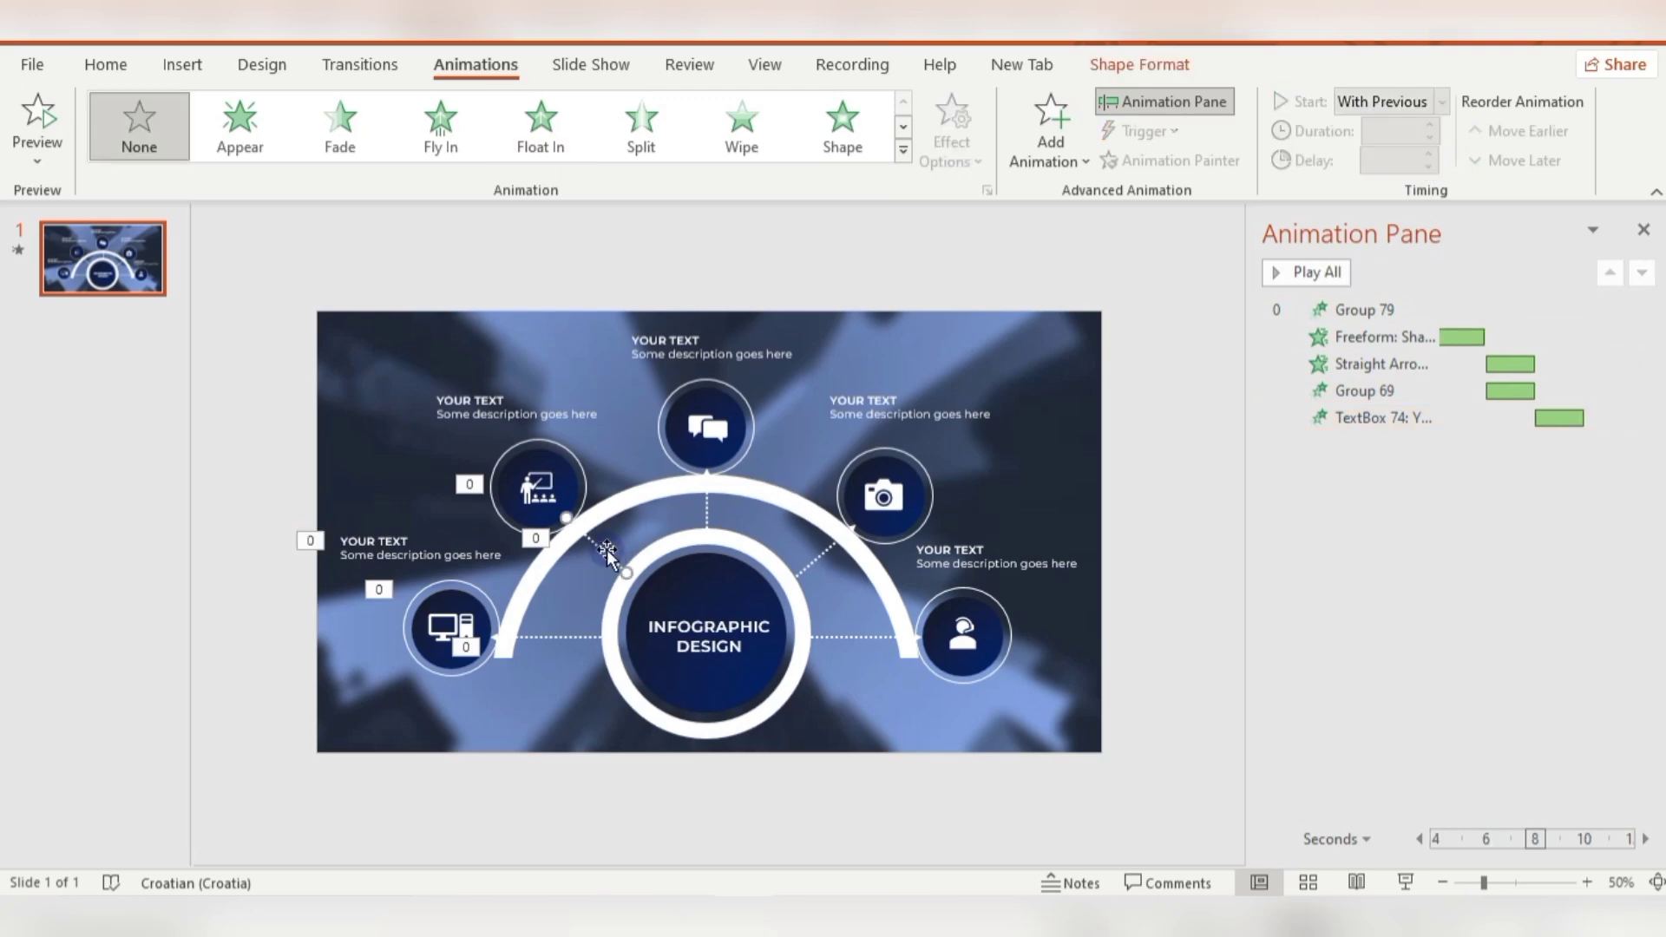
click(394, 560)
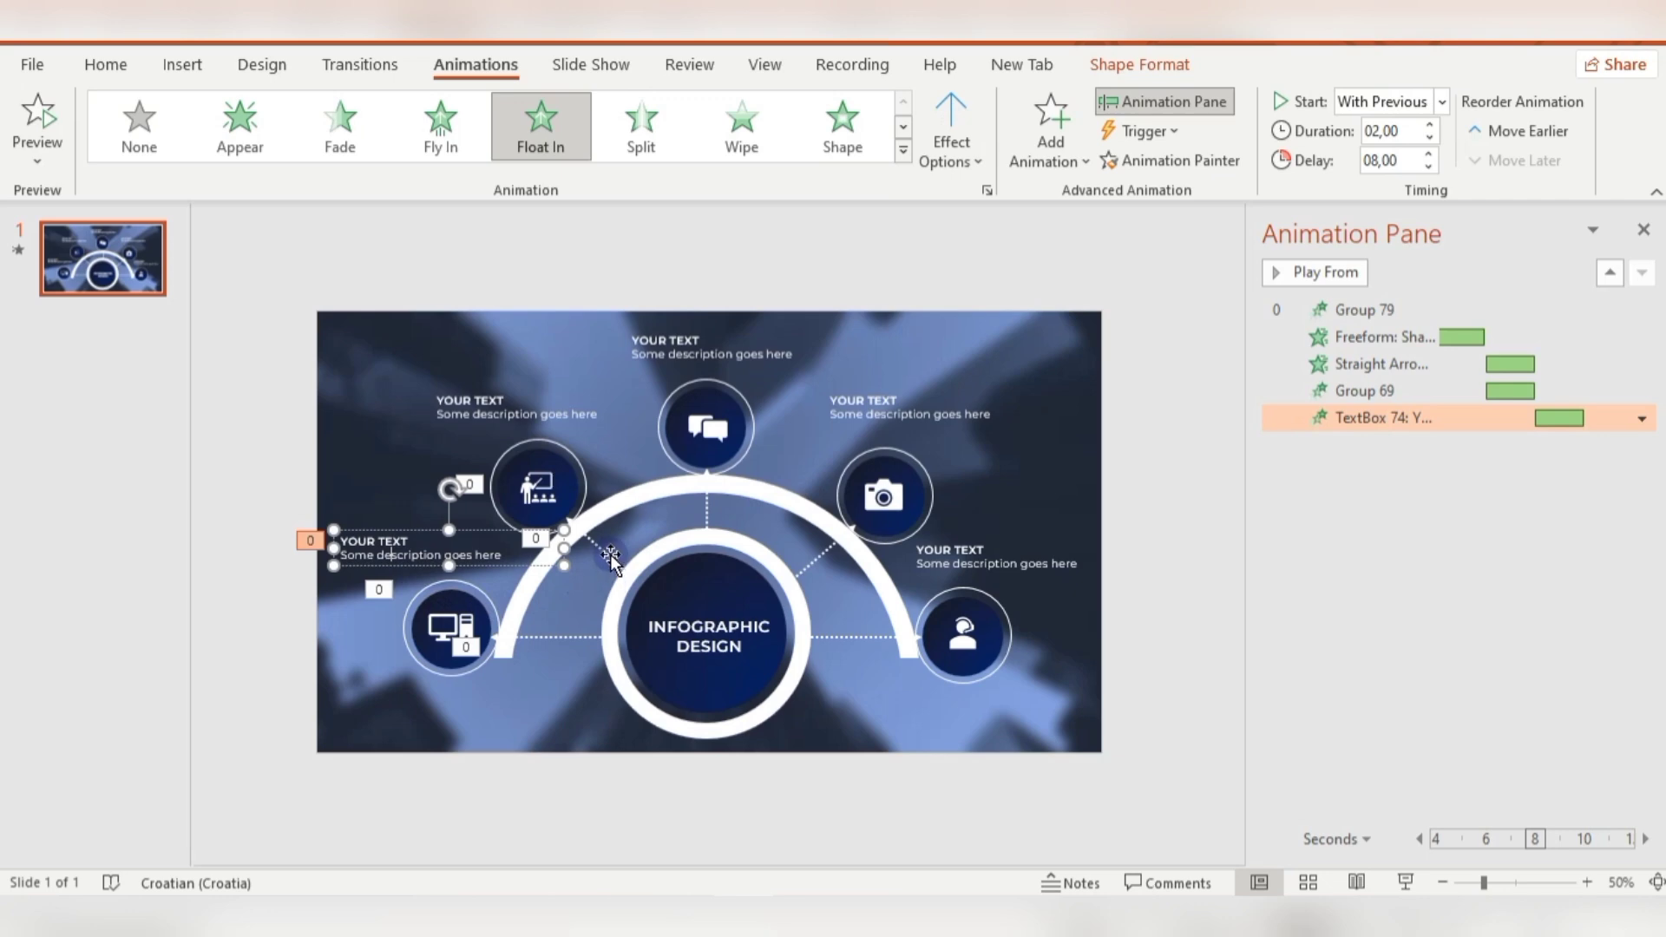
click(611, 554)
click(742, 126)
click(1443, 103)
click(1384, 158)
click(1429, 125)
click(1430, 124)
click(1429, 125)
click(1429, 125)
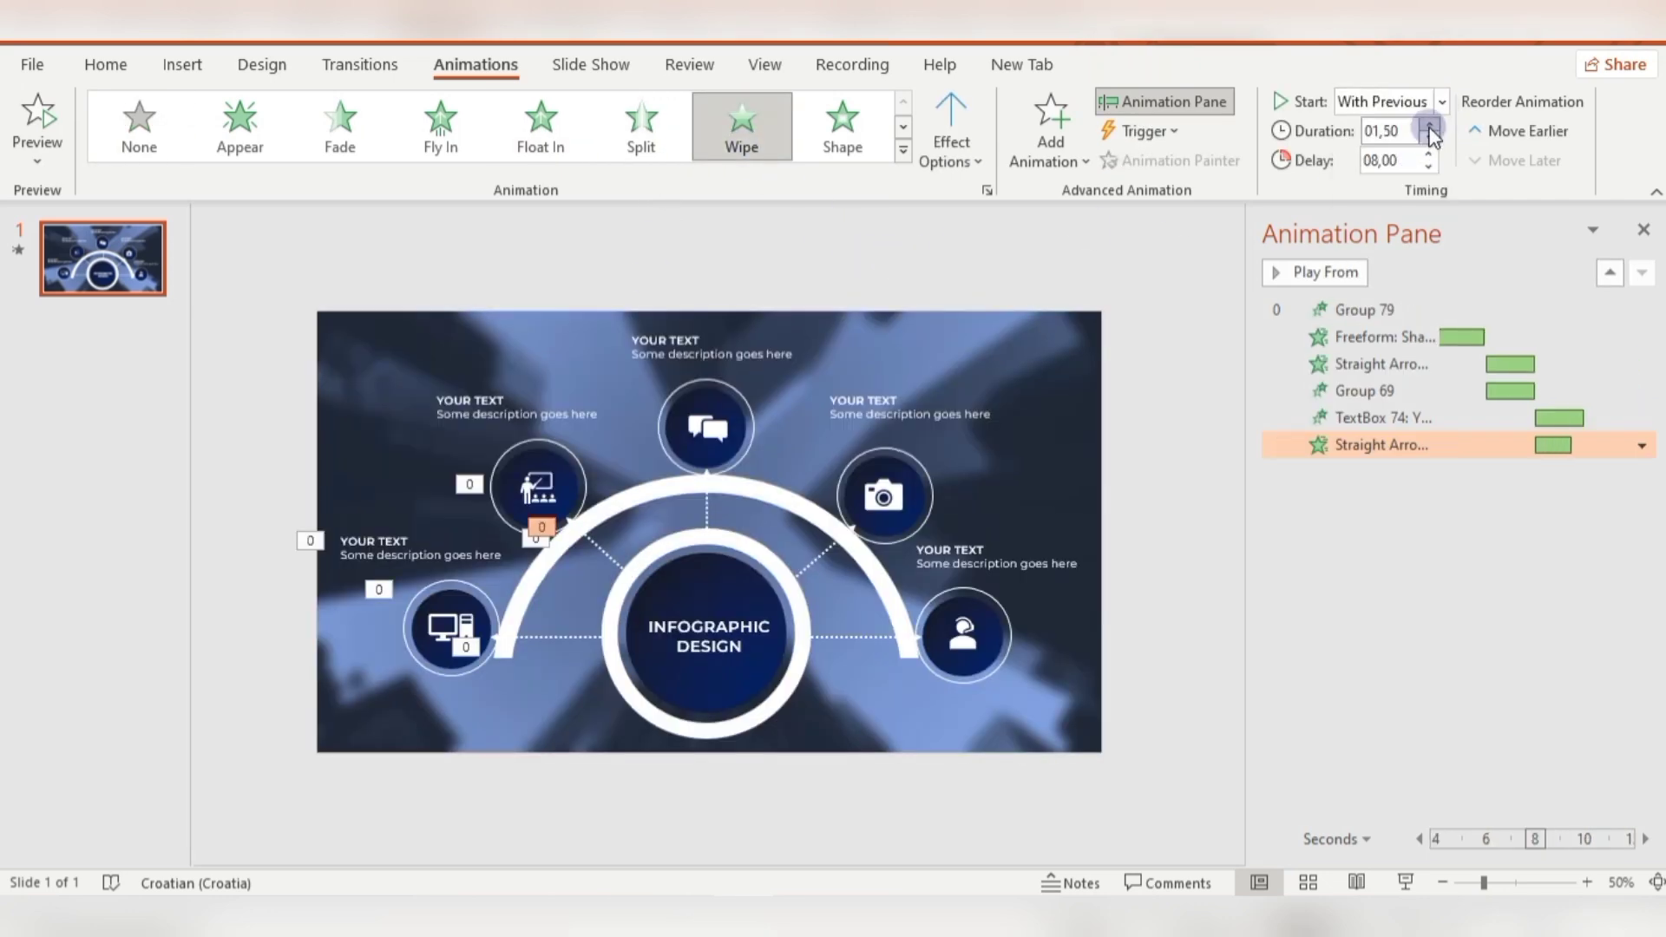
click(1429, 126)
Set the upper-left arrow's Wipe delay to 10 seconds so it follows the lower-left caption's animation.
click(1398, 418)
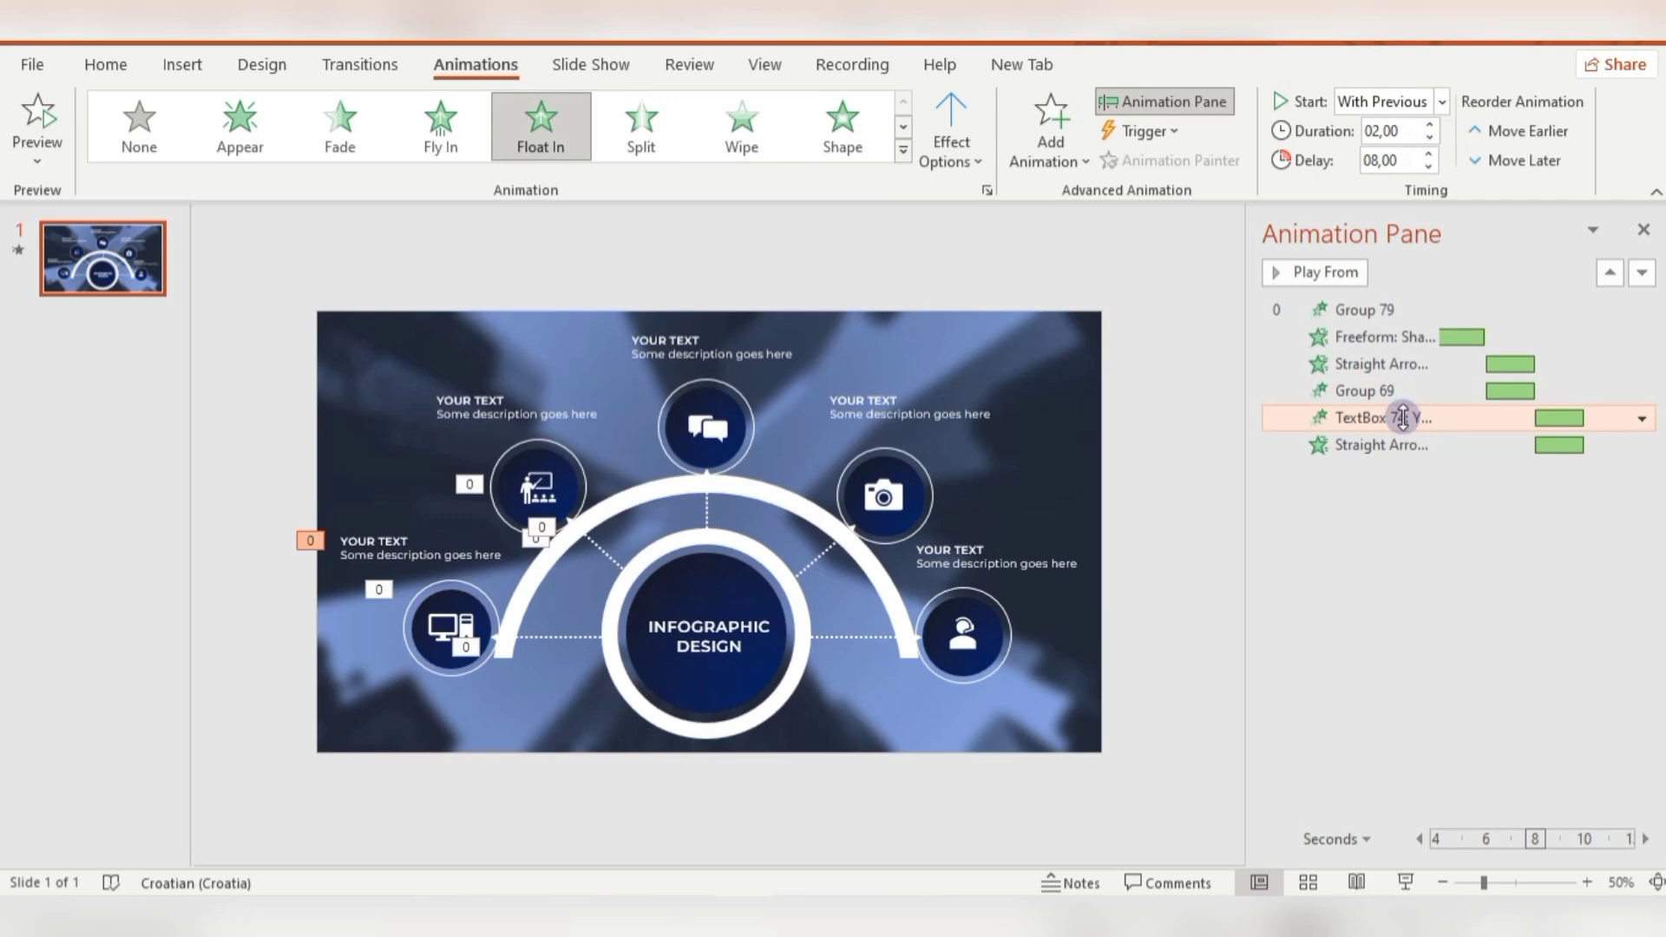
click(1398, 451)
click(1429, 155)
click(1429, 154)
click(1429, 154)
click(1429, 155)
click(1429, 154)
click(1429, 155)
click(1429, 155)
Give the upper-left presenter icon circle a Fly In animation From Left, starting With Previous, with a 2-second duration.
click(560, 477)
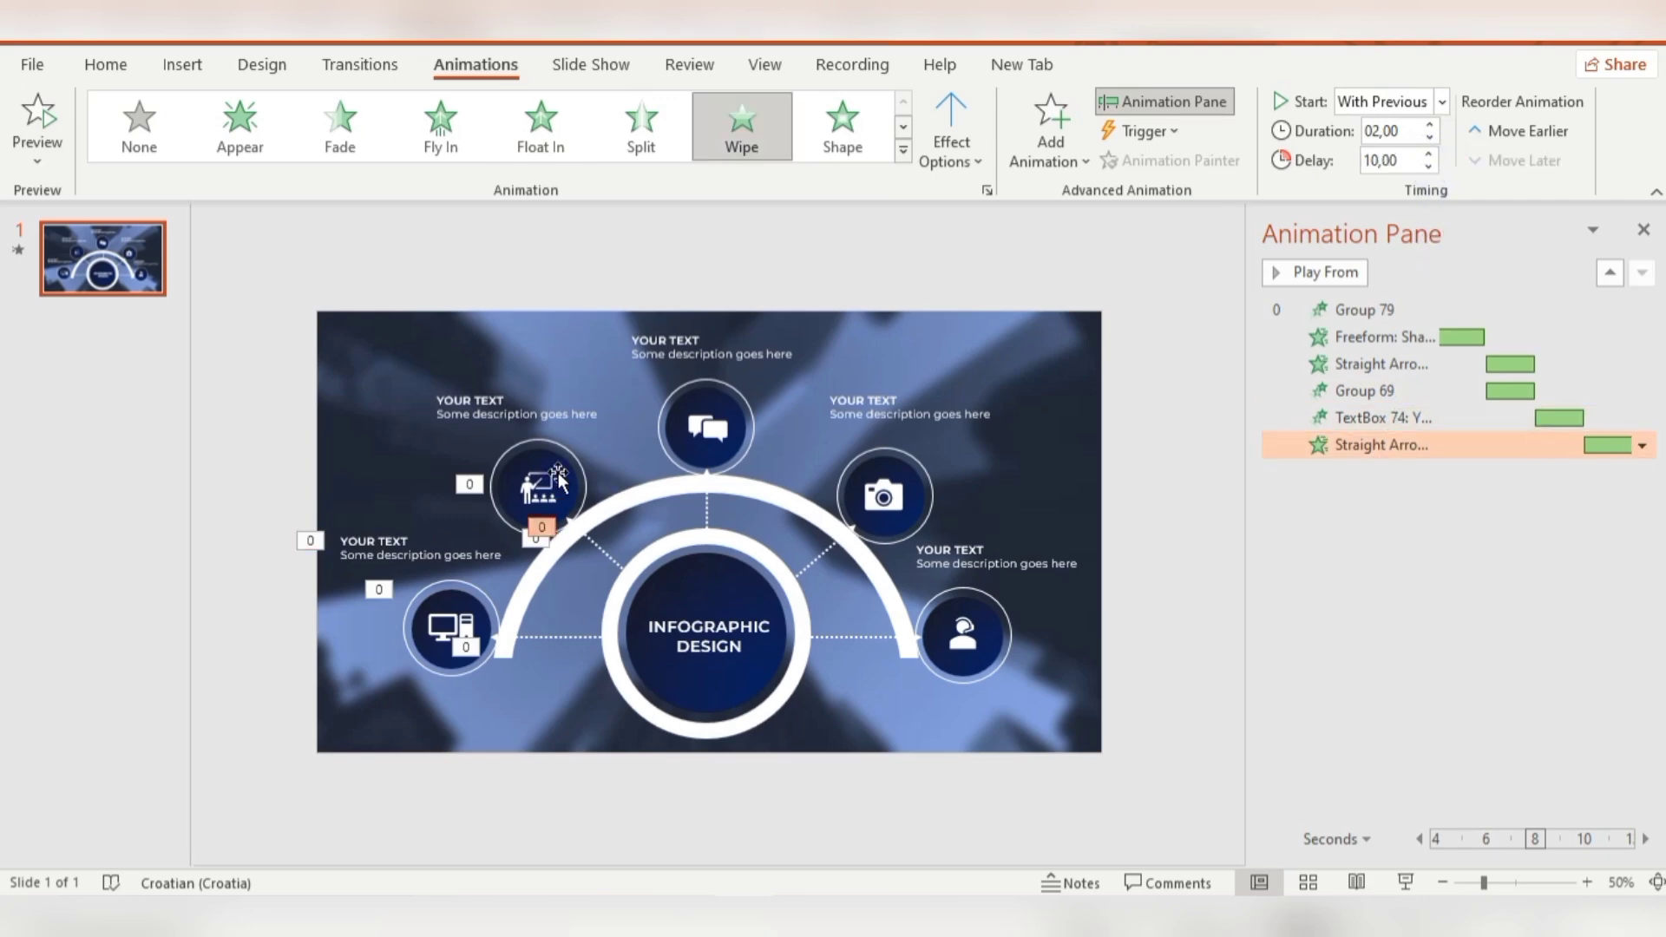
click(444, 146)
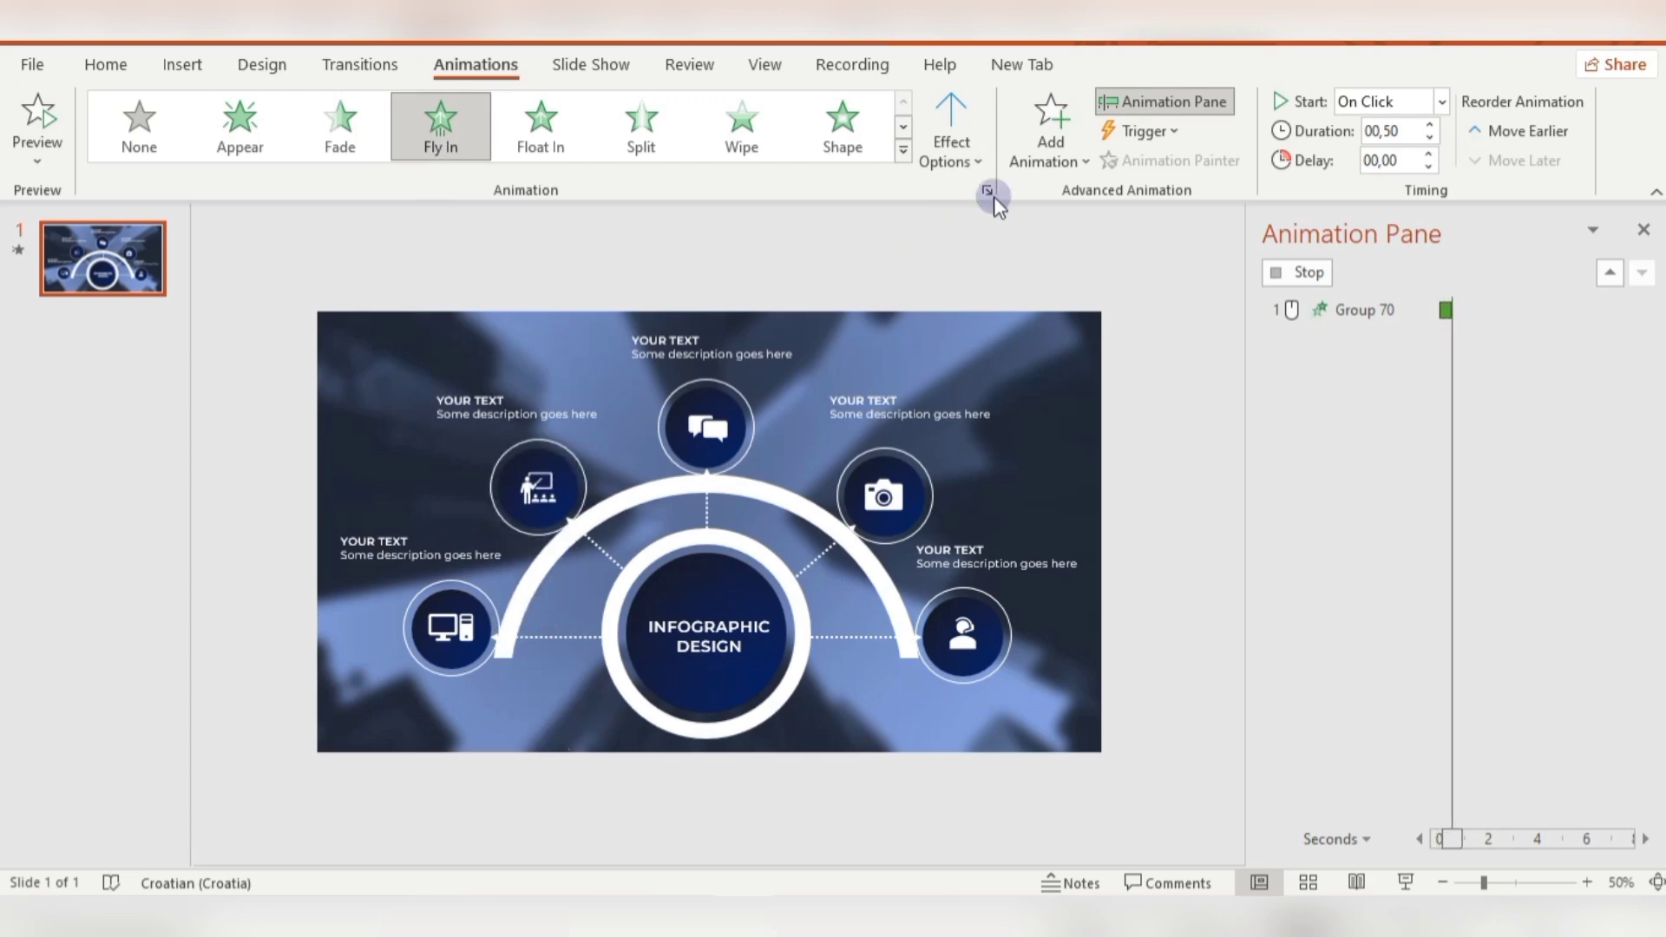
click(984, 158)
click(1015, 357)
click(1442, 103)
click(1415, 154)
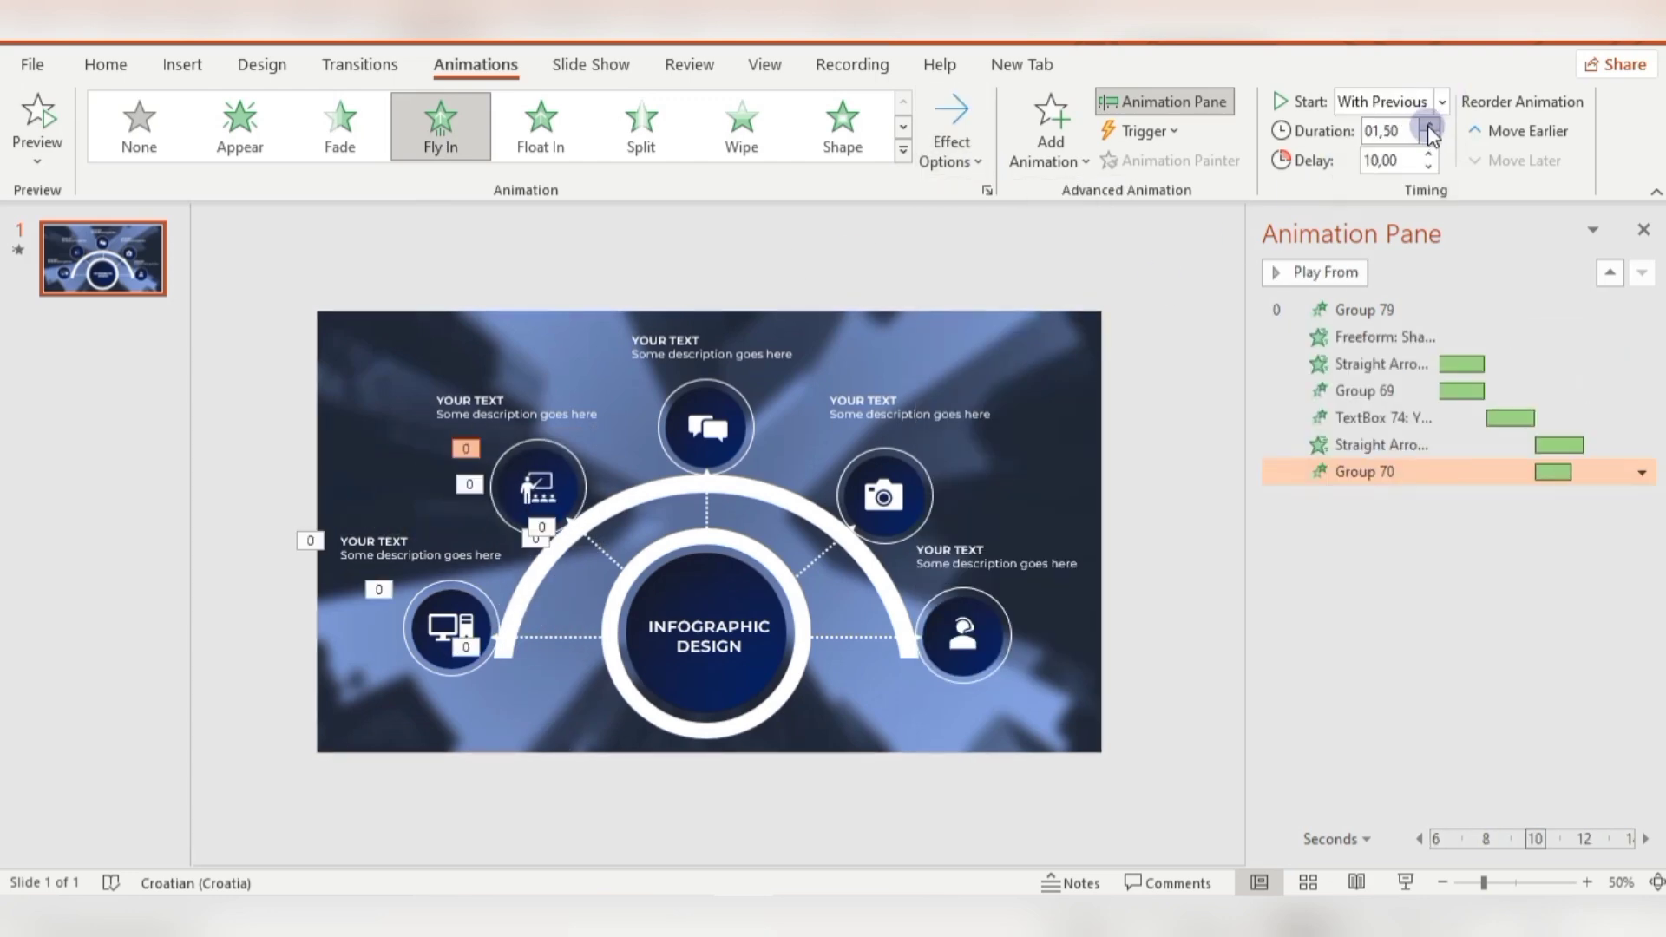
click(1428, 125)
Open the effect options of the upper-left circle's Fly In animation.
right_click(1388, 473)
click(1492, 583)
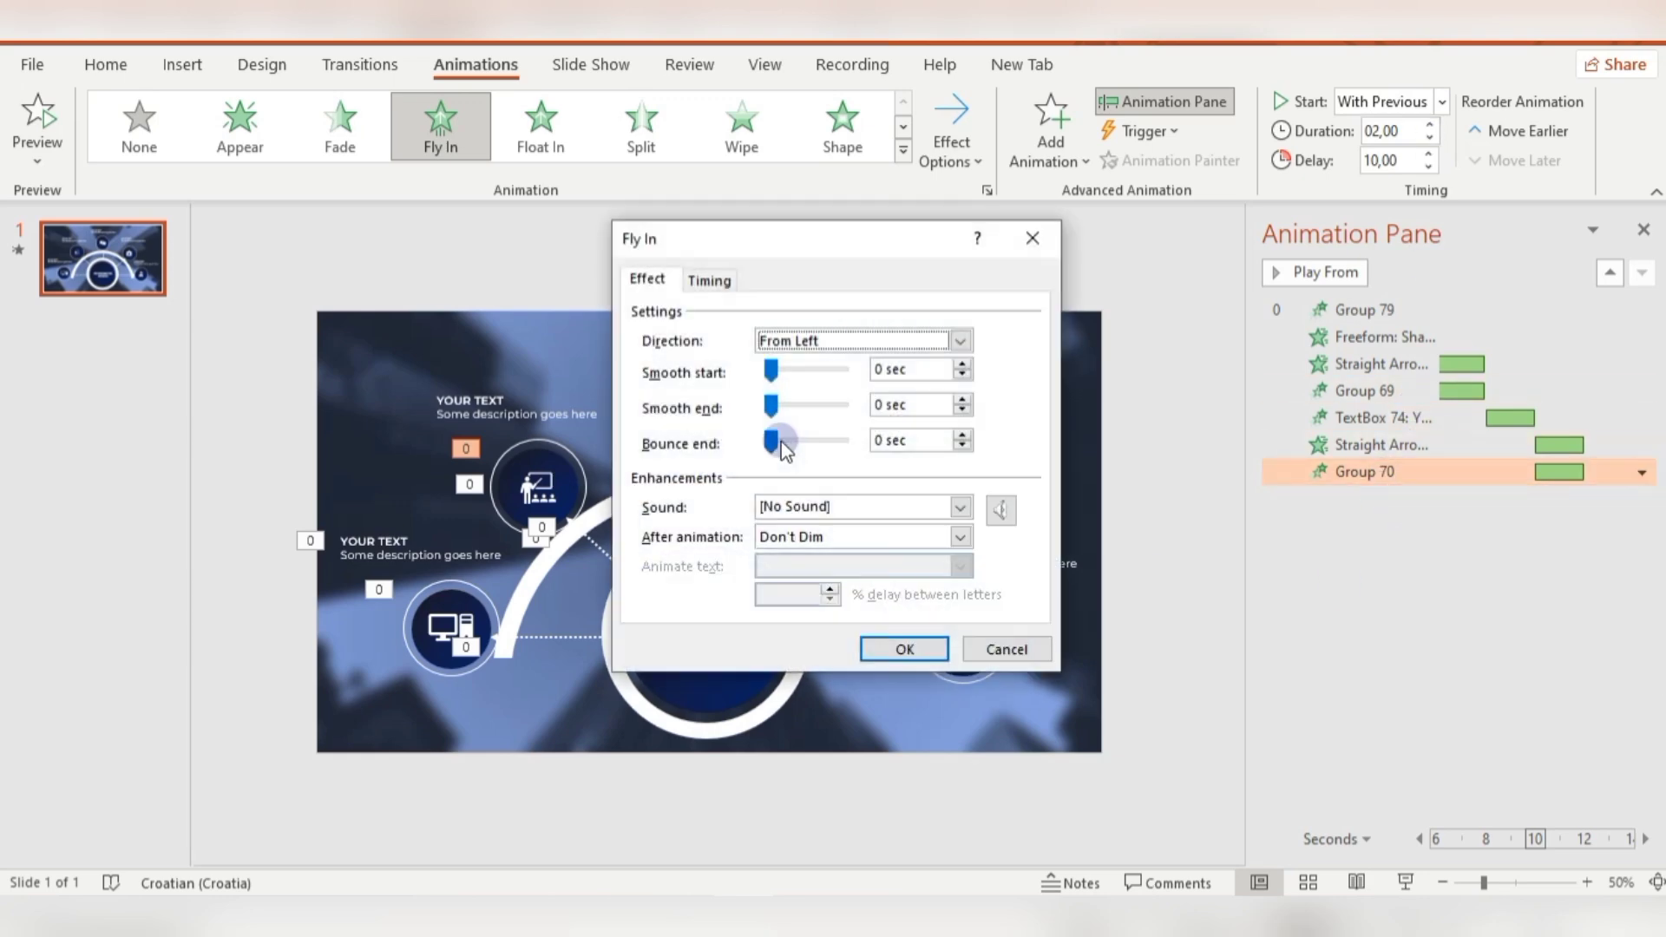